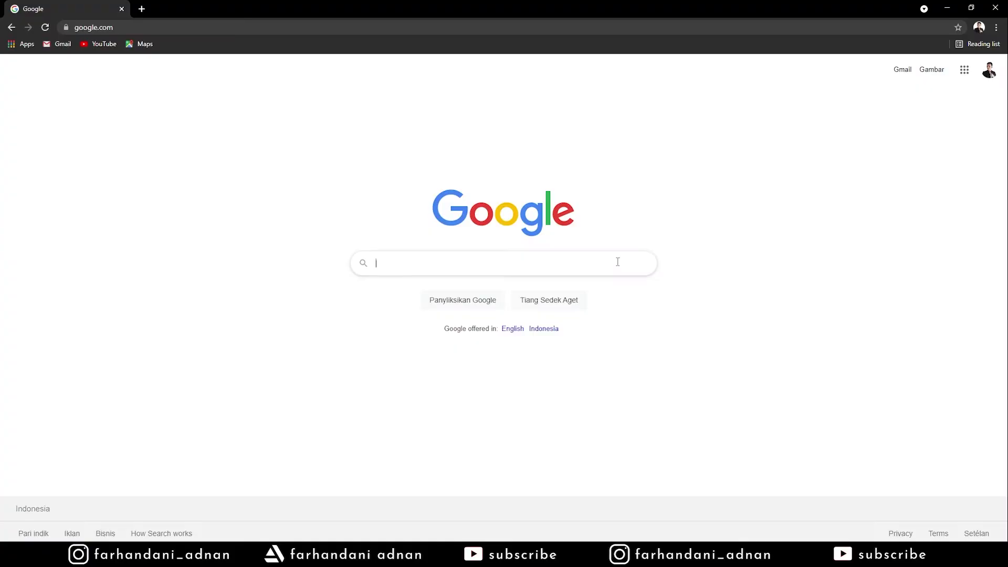
Search Google for 'epic' and choose the 'epic games launcher' suggestion
{"action": "left_click", "coordinate": [477, 232]}
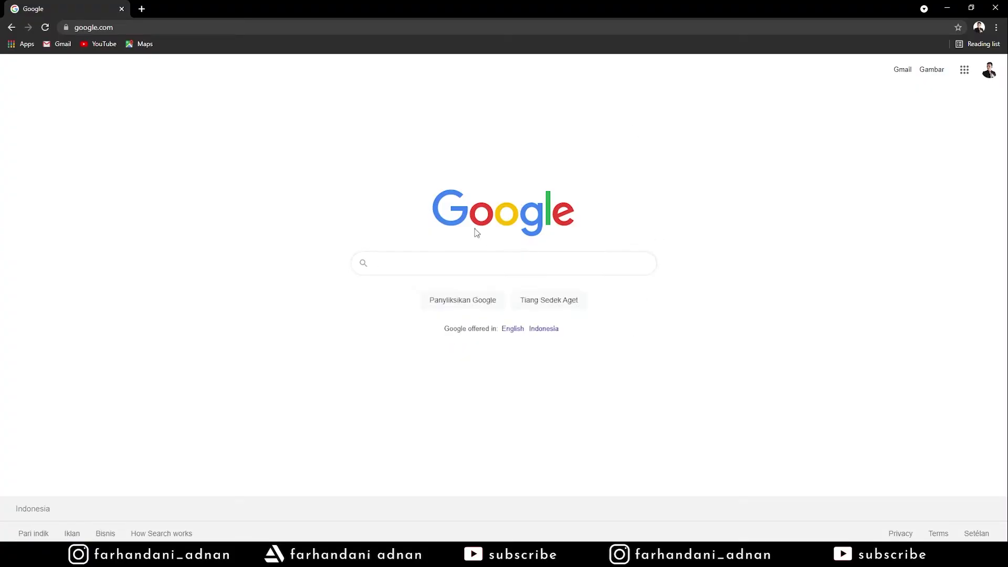
{"action": "left_click", "coordinate": [407, 263]}
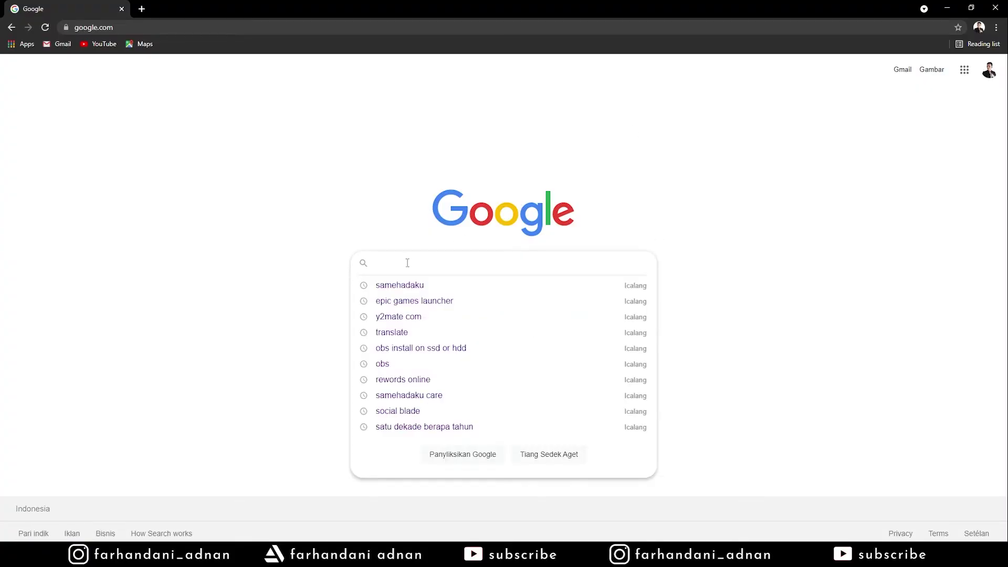
{"action": "type", "text": "e"}
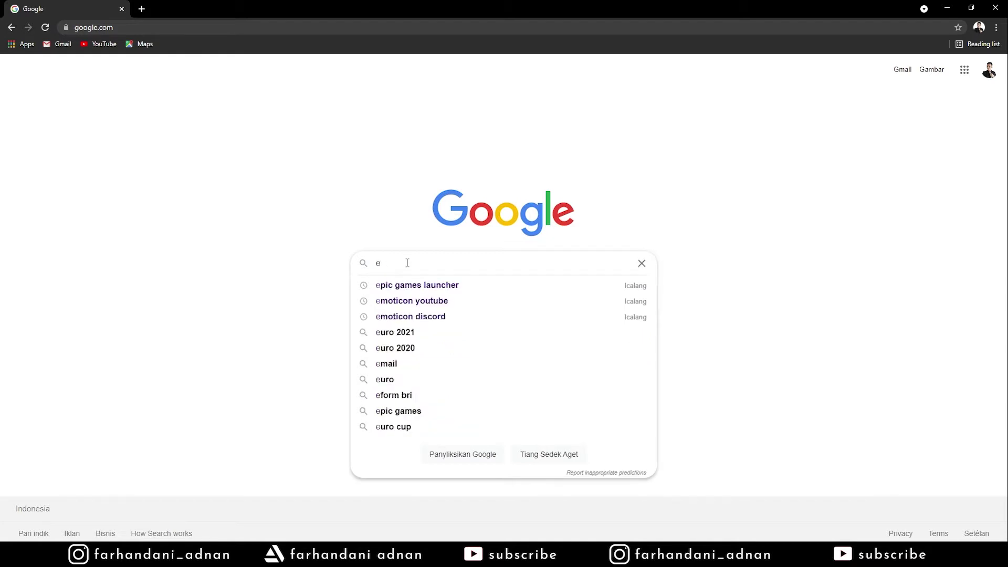
{"action": "type", "text": "pic"}
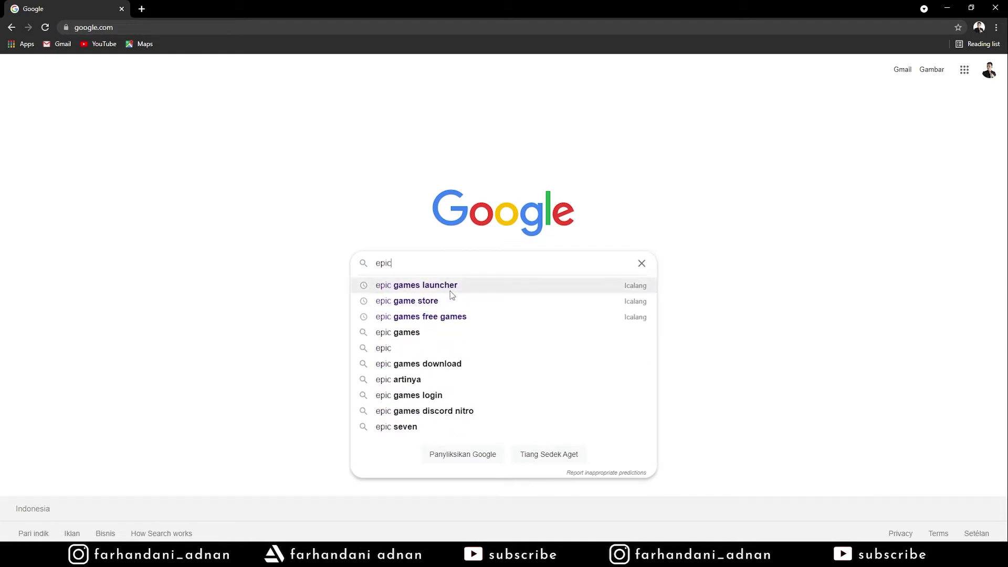
{"action": "left_click", "coordinate": [451, 291]}
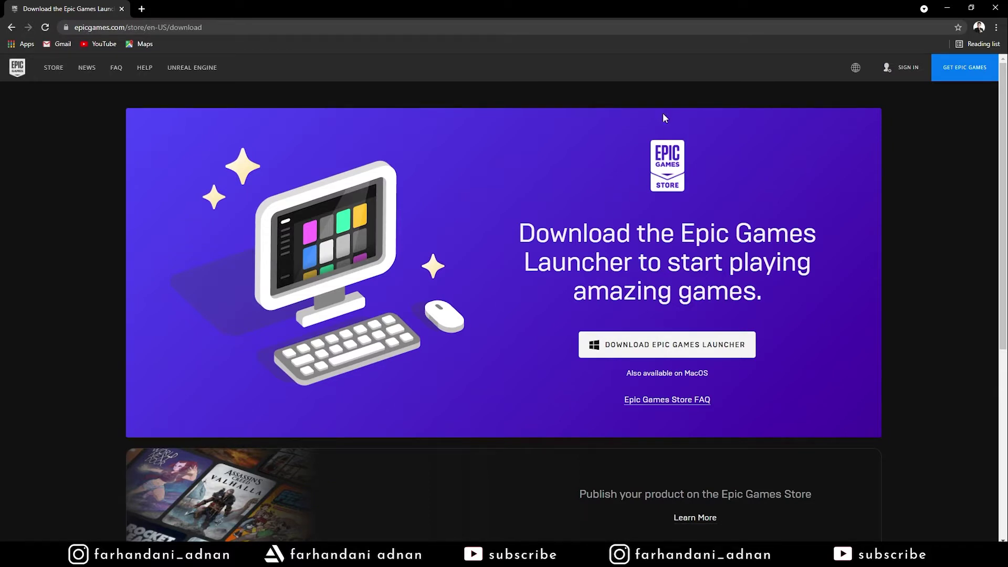
Download the Epic Games Launcher installer from the epicgames.com download page
{"action": "scroll", "coordinate": [525, 268], "scroll_direction": "down", "scroll_amount": 2}
{"action": "scroll", "coordinate": [526, 268], "scroll_direction": "up", "scroll_amount": 2}
{"action": "left_click", "coordinate": [620, 340]}
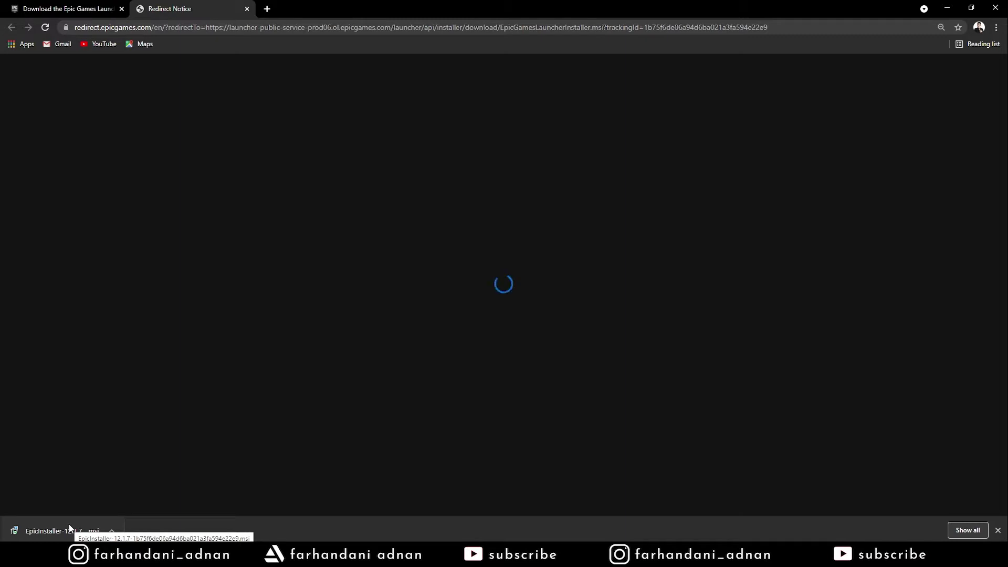
{"action": "right_click", "coordinate": [70, 524]}
Run the downloaded EpicInstaller from Downloads and install the launcher to the default folder
{"action": "left_click", "coordinate": [94, 503]}
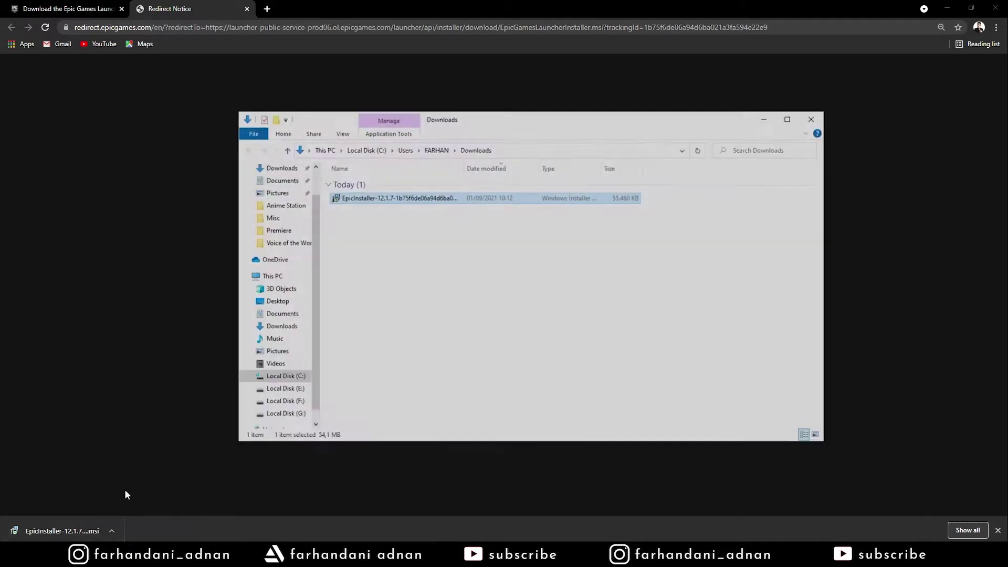
{"action": "double_click", "coordinate": [401, 199]}
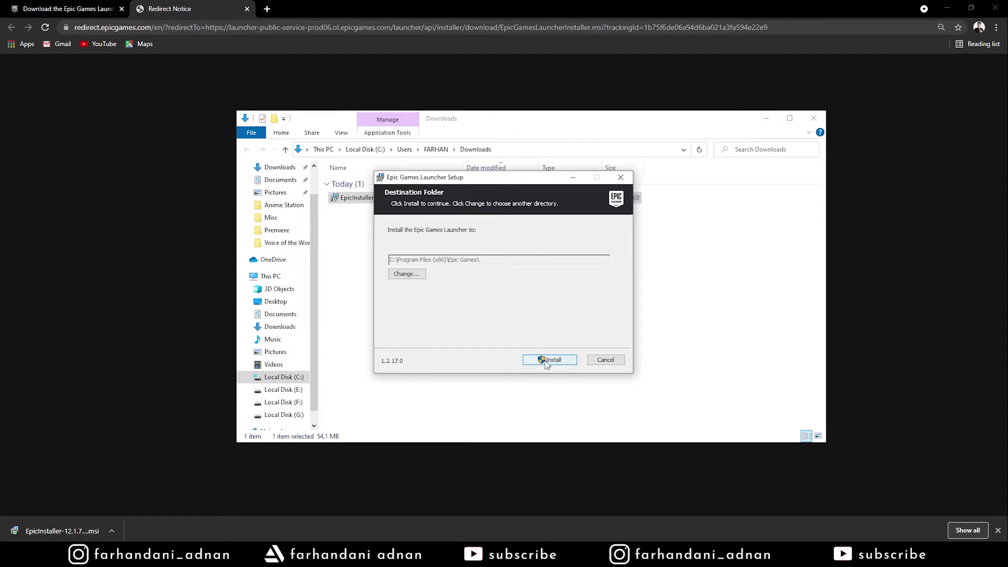
{"action": "mouse_move", "coordinate": [442, 183]}
{"action": "left_mouse_down"}
{"action": "mouse_move", "coordinate": [485, 123]}
{"action": "mouse_move", "coordinate": [407, 102]}
{"action": "mouse_move", "coordinate": [426, 107]}
{"action": "left_mouse_up"}
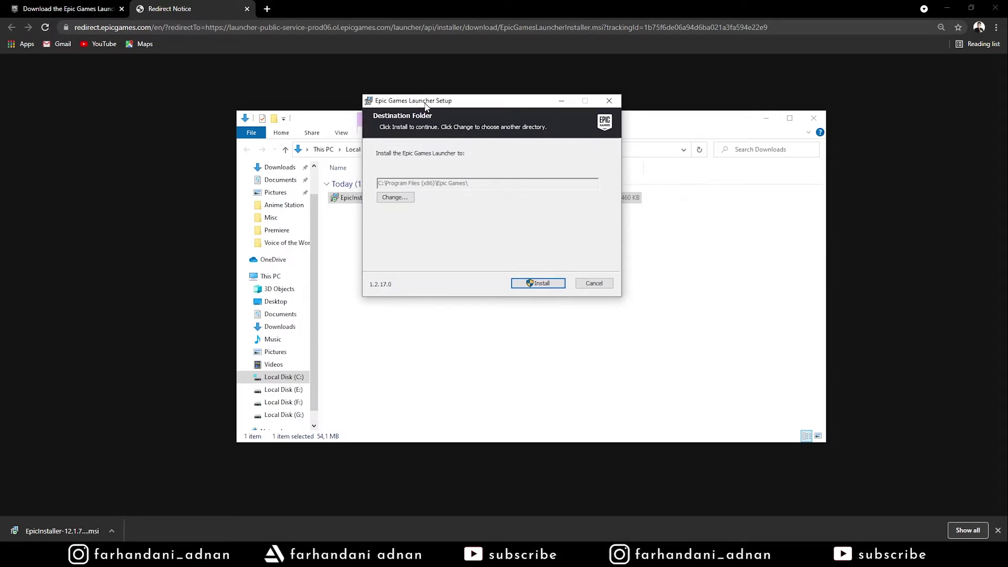
{"action": "left_click", "coordinate": [533, 284]}
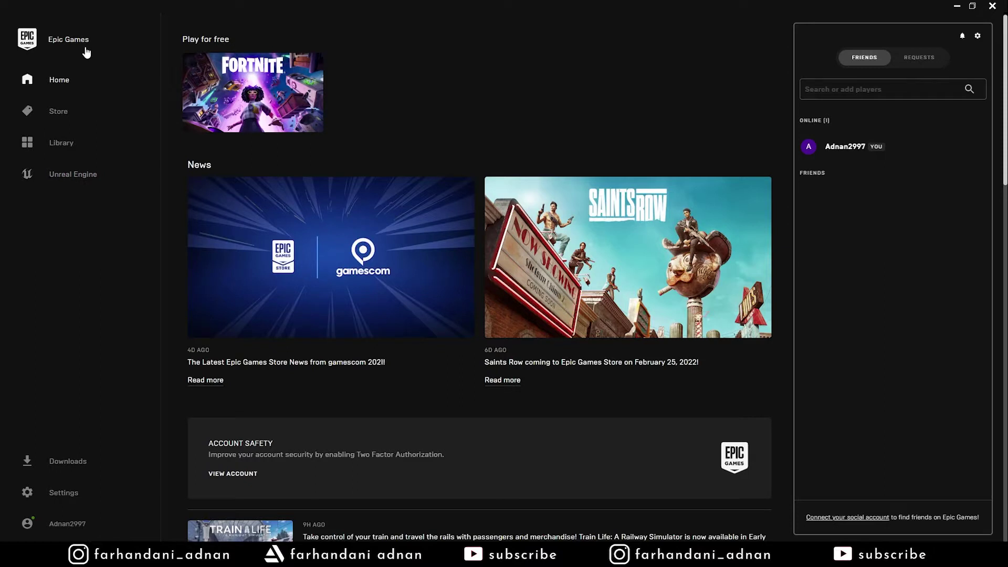
Check the account menu briefly, then go to the launcher's Unreal Engine section
{"action": "left_click", "coordinate": [86, 530]}
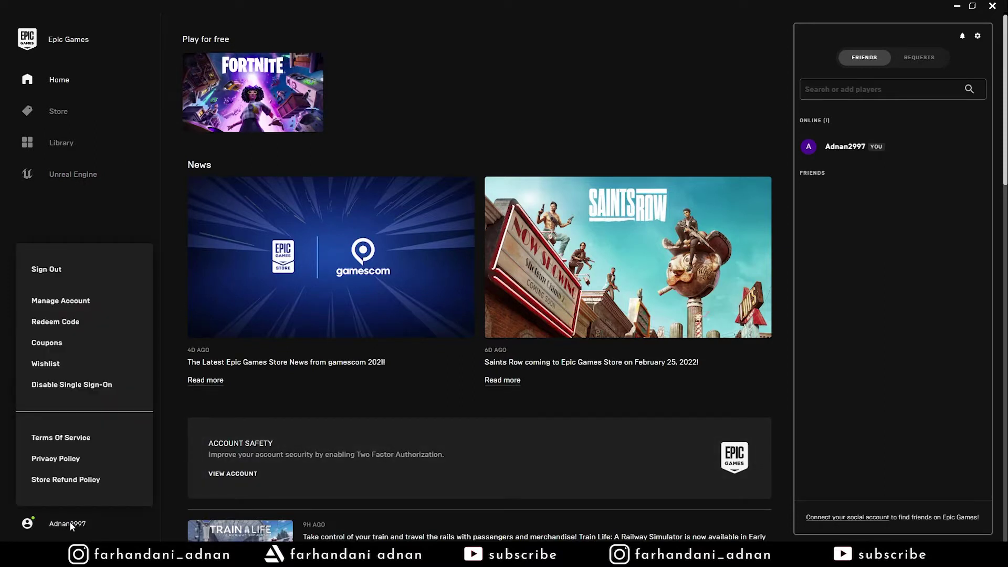
{"action": "left_click", "coordinate": [70, 525]}
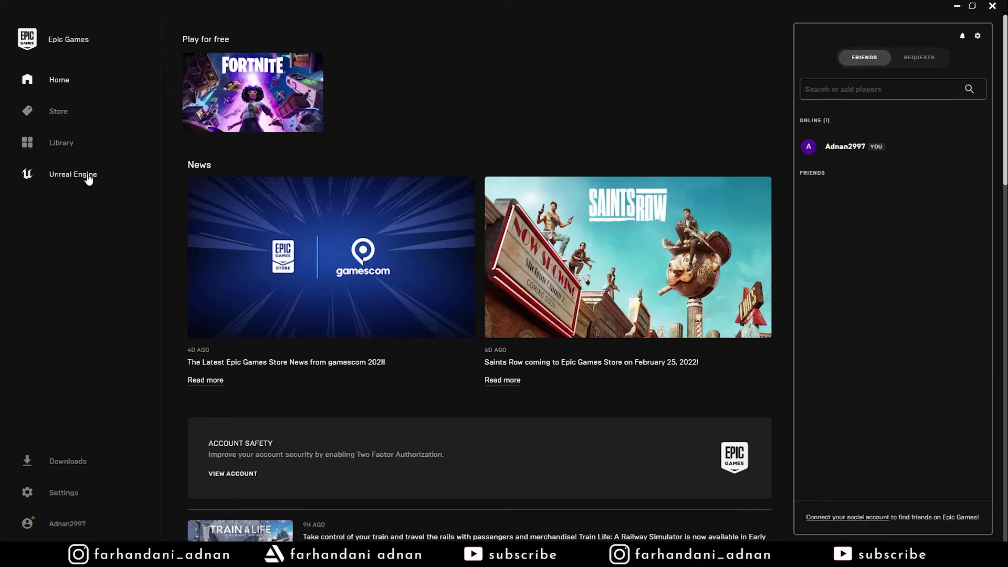
{"action": "left_click", "coordinate": [71, 182]}
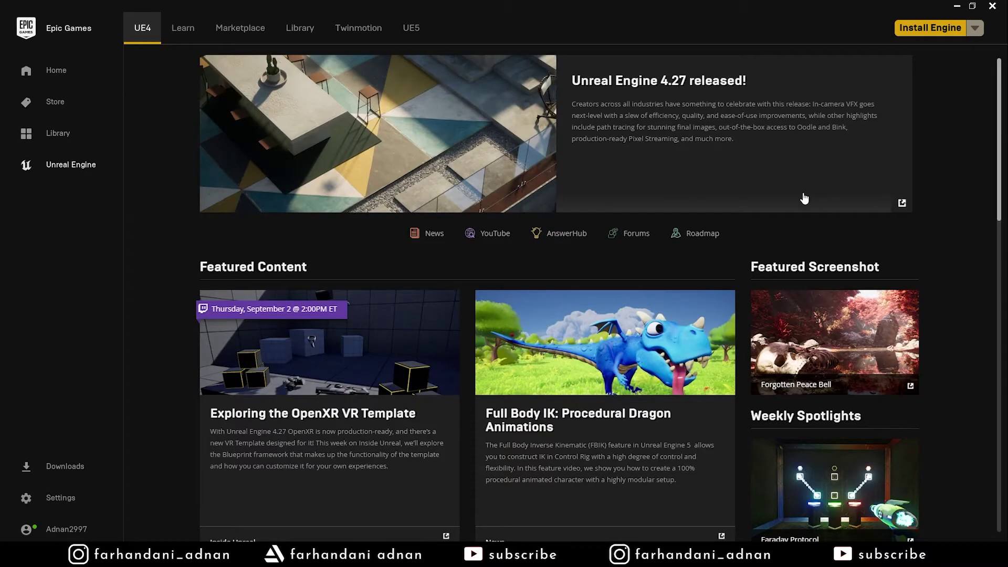
Switch the Unreal Engine section from the UE4 news to the UE5 page
{"action": "scroll", "coordinate": [932, 263], "scroll_direction": "down", "scroll_amount": 5}
{"action": "scroll", "coordinate": [927, 260], "scroll_direction": "up", "scroll_amount": 5}
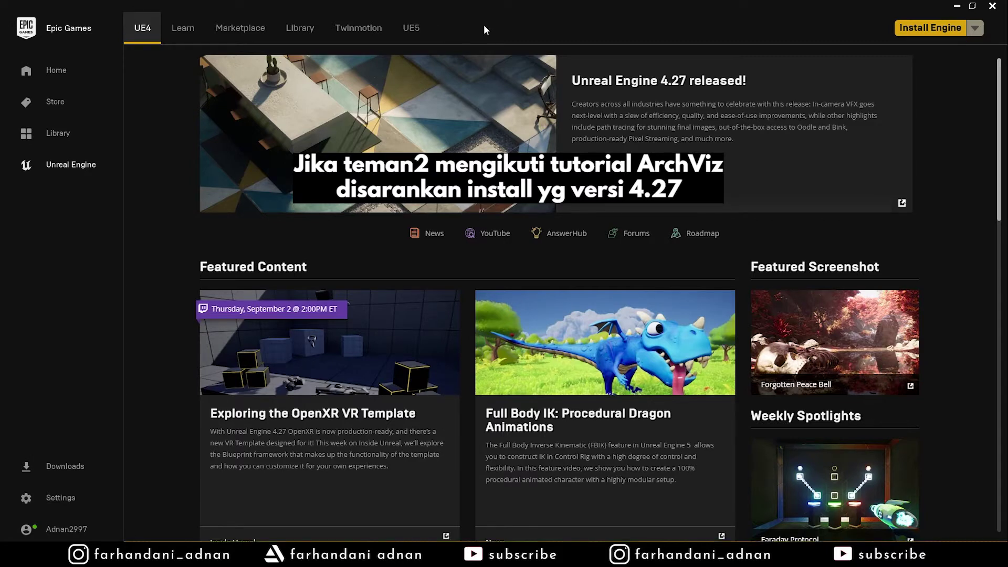
{"action": "left_click", "coordinate": [411, 27]}
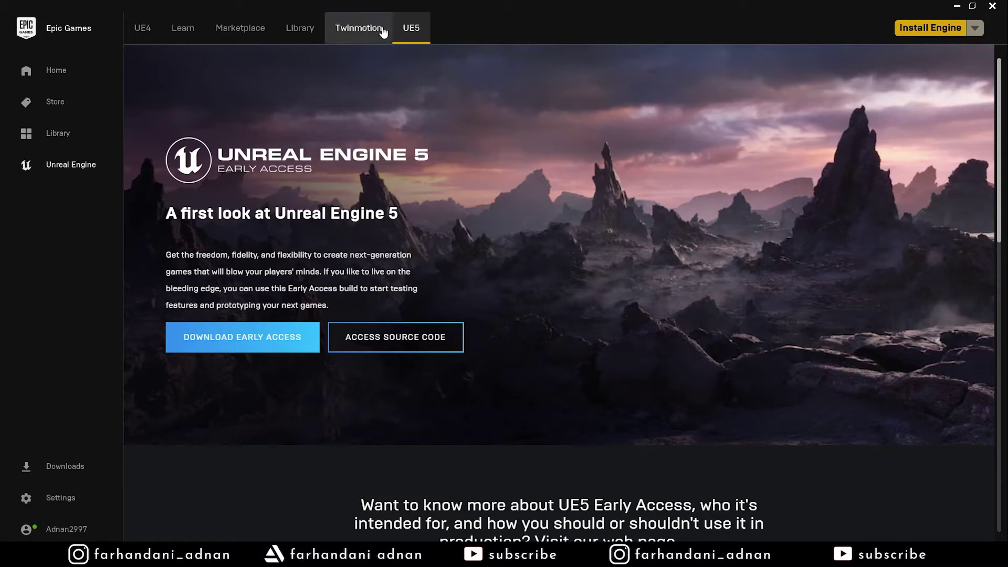
Revisit the UE4 page, then start downloading Unreal Engine 5 Early Access
{"action": "left_click", "coordinate": [149, 39]}
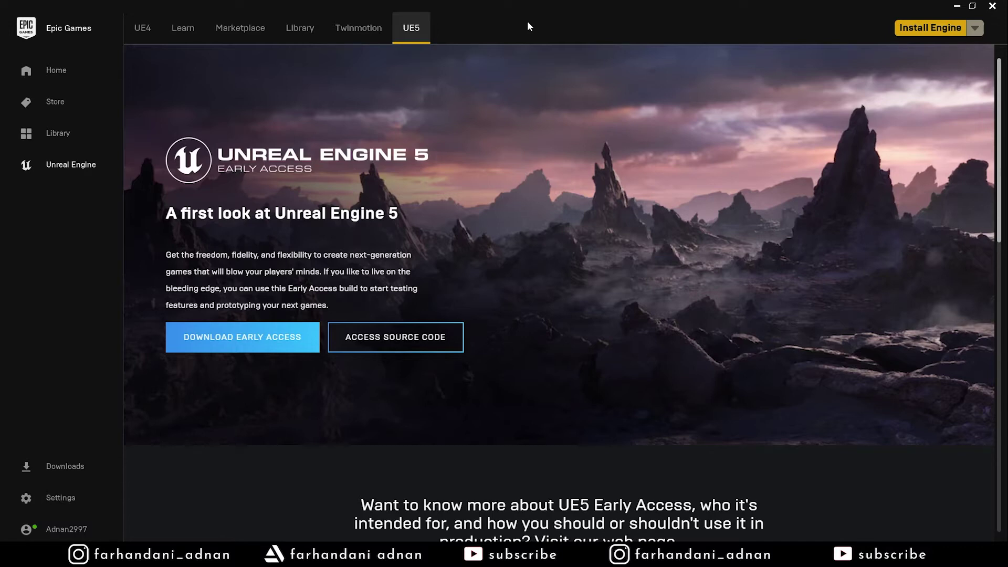
{"action": "scroll", "coordinate": [623, 174], "scroll_direction": "down", "scroll_amount": 2}
{"action": "scroll", "coordinate": [622, 173], "scroll_direction": "up", "scroll_amount": 2}
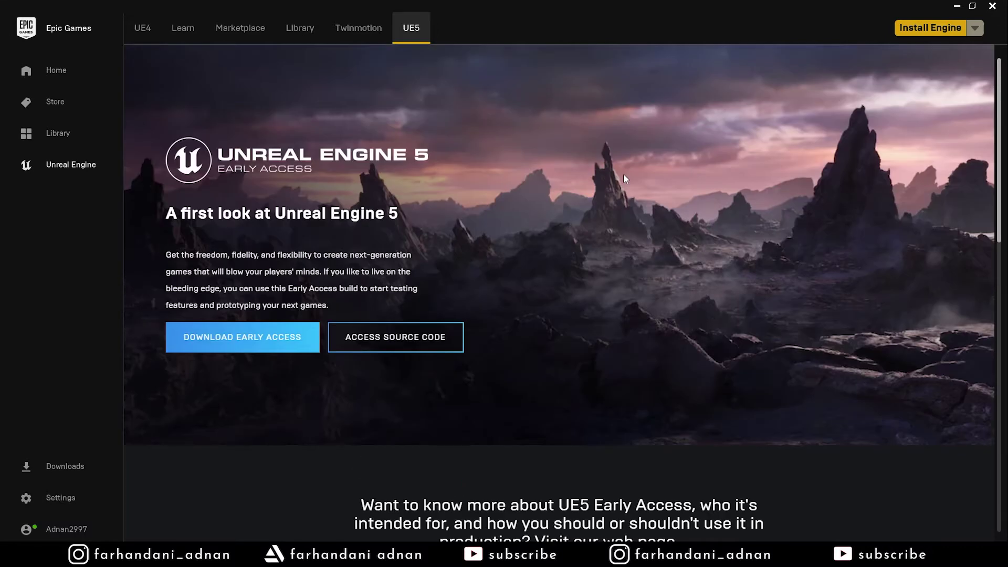
{"action": "left_click", "coordinate": [272, 336]}
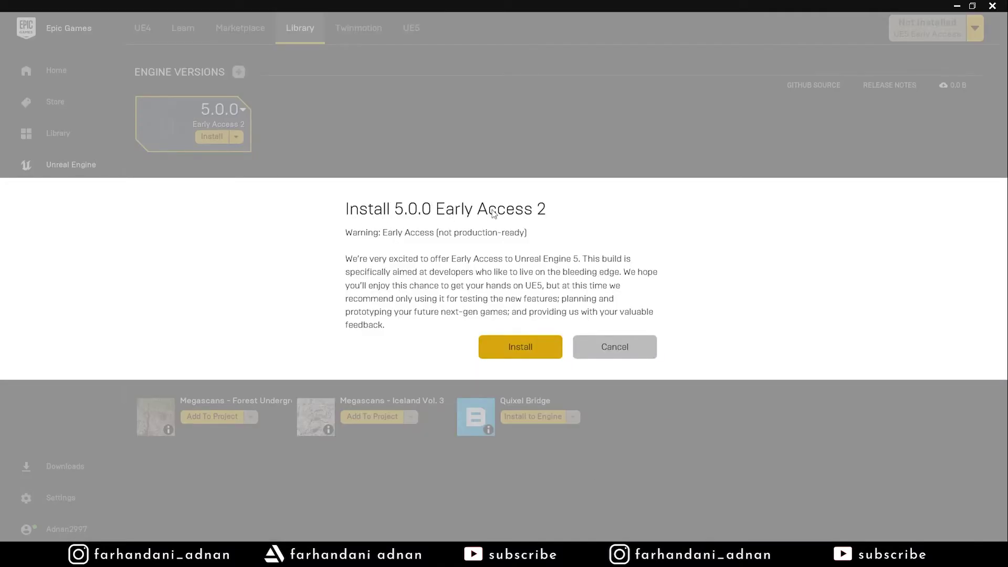
{"action": "left_click", "coordinate": [511, 353]}
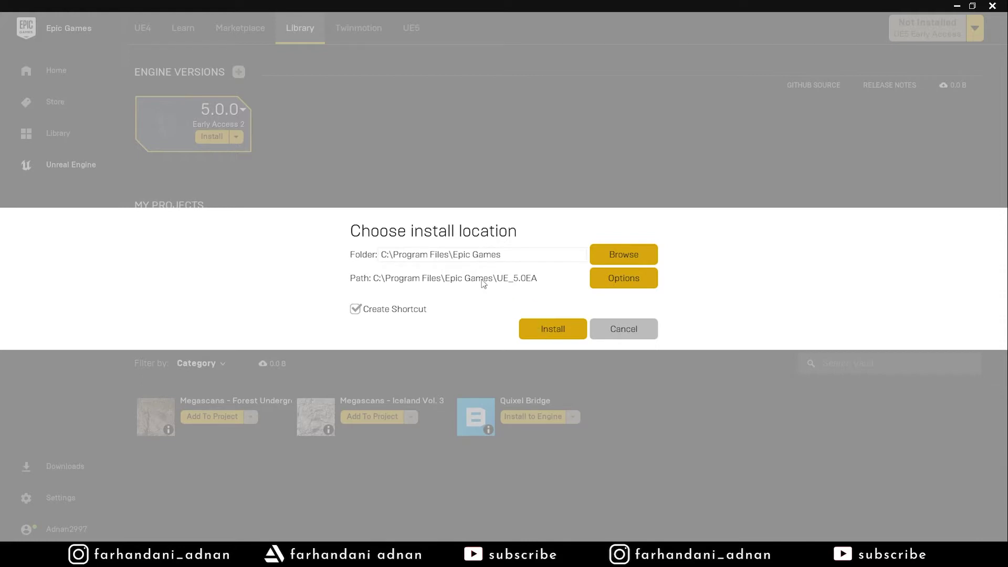
{"action": "left_click", "coordinate": [552, 336]}
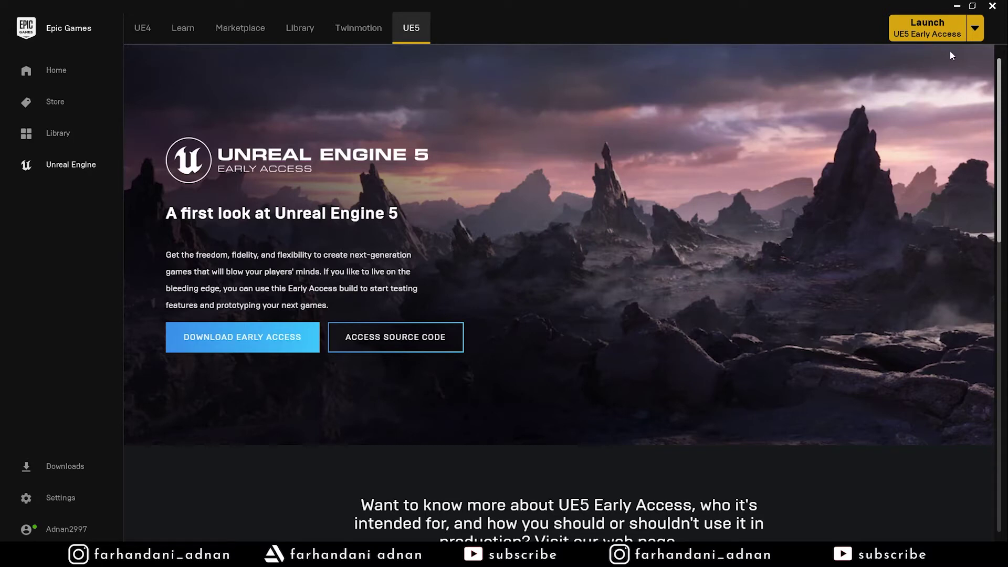
In the Library, add a 4.27.0 engine version slot, then remove it
{"action": "left_click", "coordinate": [300, 30]}
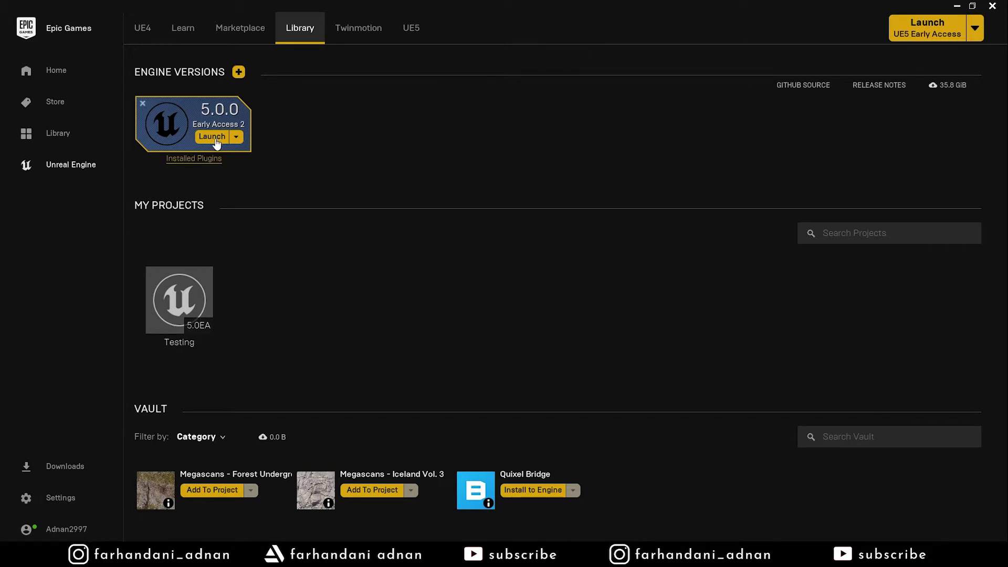
{"action": "left_click", "coordinate": [241, 73]}
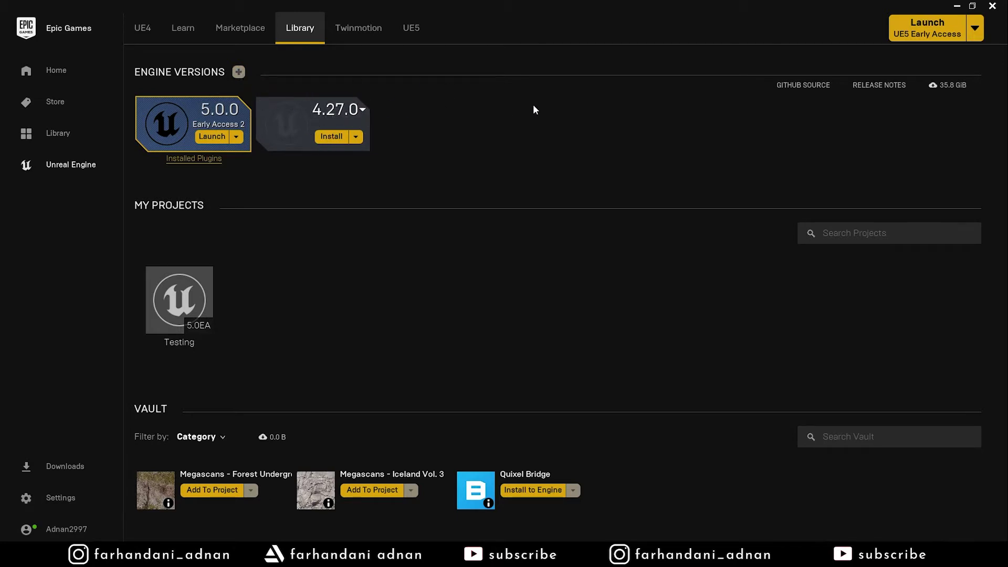
{"action": "left_click", "coordinate": [355, 137]}
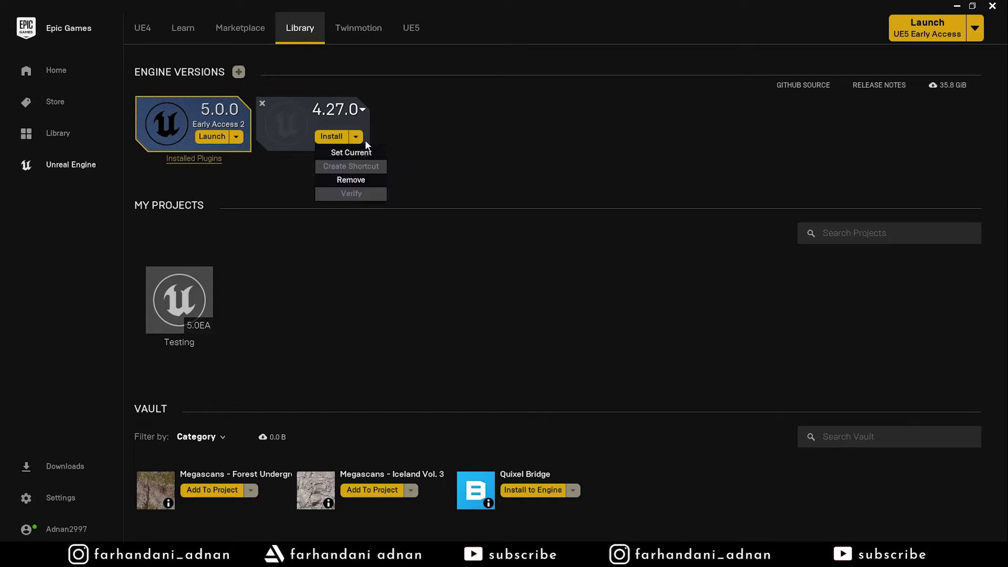
{"action": "left_click", "coordinate": [377, 180]}
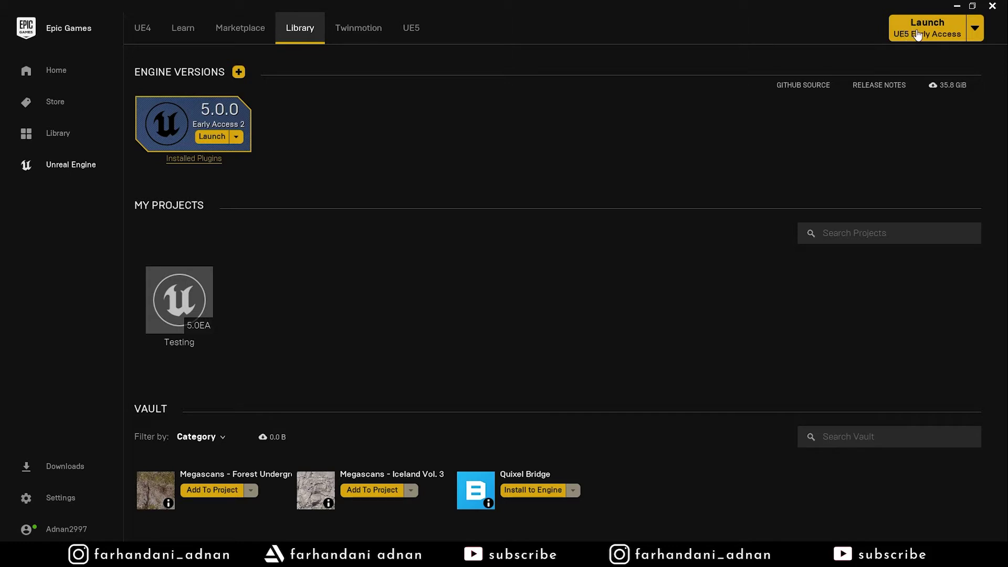
Launch UE5 Early Access and reposition the Project Browser window
{"action": "left_click", "coordinate": [897, 35]}
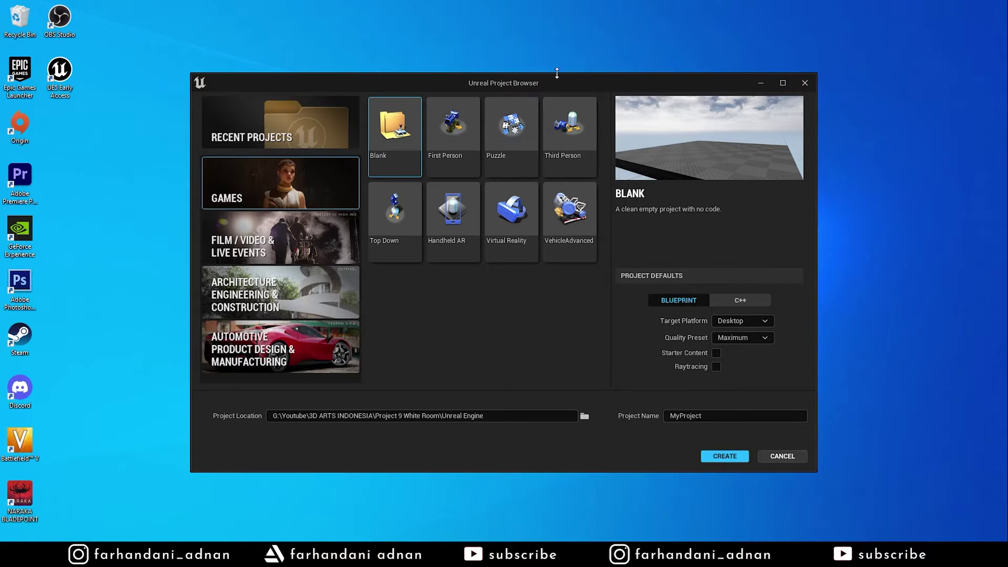
{"action": "mouse_move", "coordinate": [500, 86]}
{"action": "left_mouse_down"}
{"action": "mouse_move", "coordinate": [511, 72]}
{"action": "mouse_move", "coordinate": [497, 76]}
{"action": "left_mouse_up"}
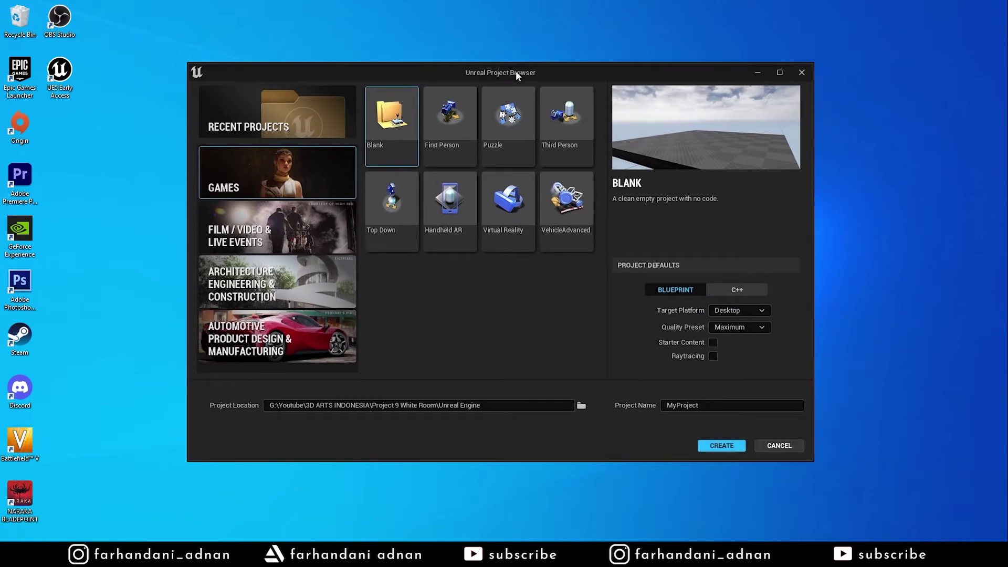
{"action": "left_click_drag", "start_coordinate": [516, 75], "coordinate": [500, 70]}
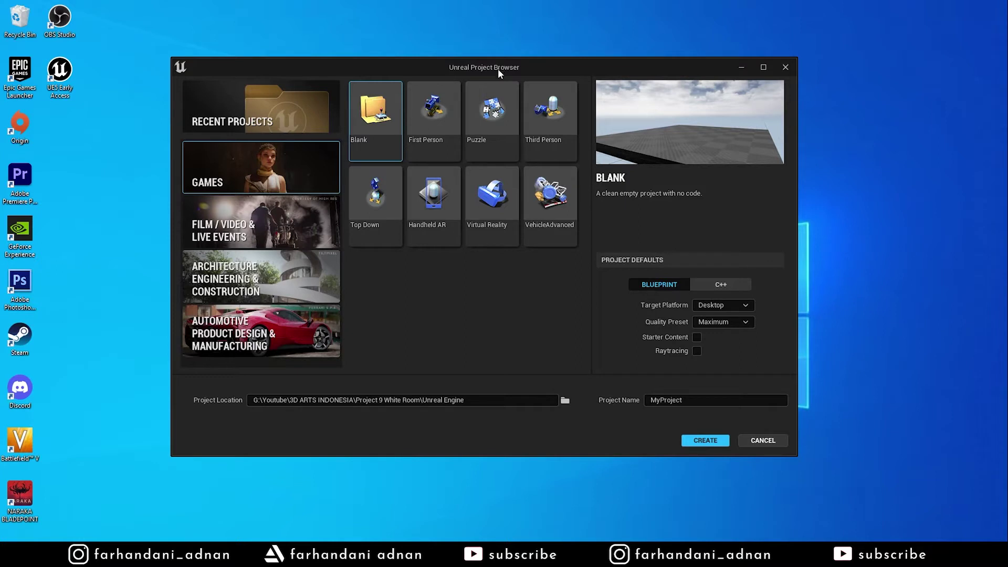
{"action": "left_click_drag", "start_coordinate": [493, 72], "coordinate": [502, 65]}
{"action": "left_click_drag", "start_coordinate": [494, 76], "coordinate": [485, 78]}
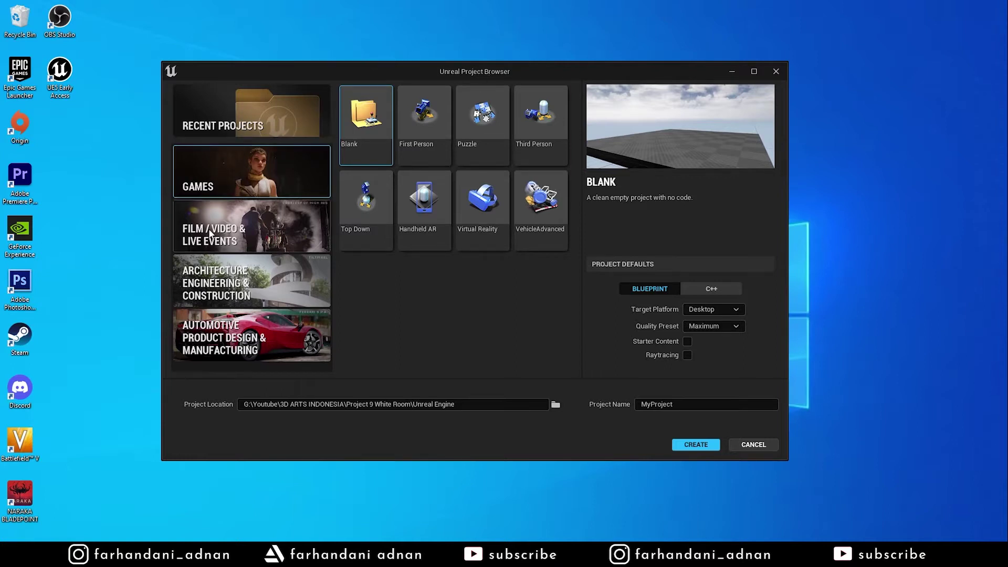
{"action": "left_click", "coordinate": [250, 237]}
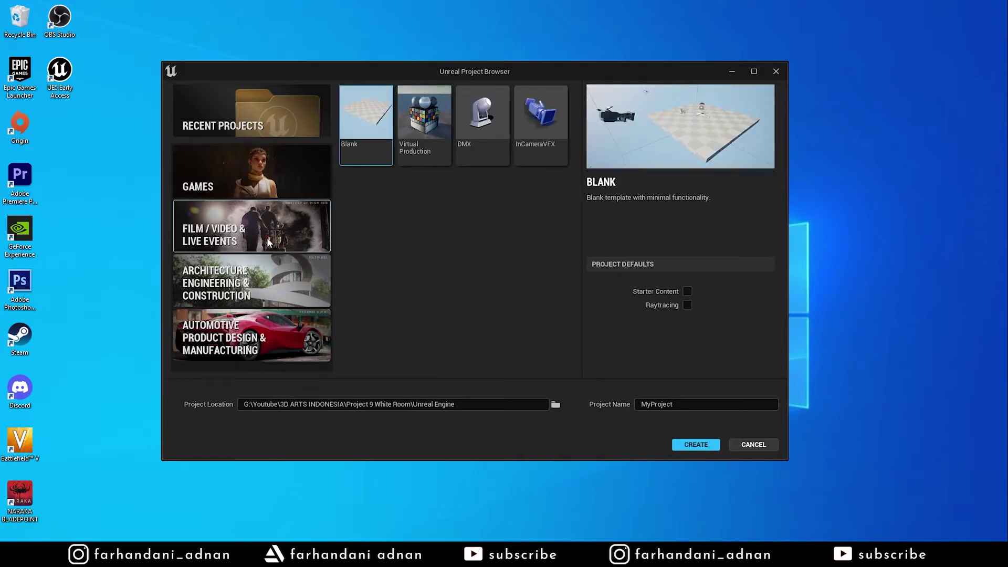
Browse Architecture, Automotive and Games templates, keep the default location, and preview First Person
{"action": "left_click", "coordinate": [257, 279]}
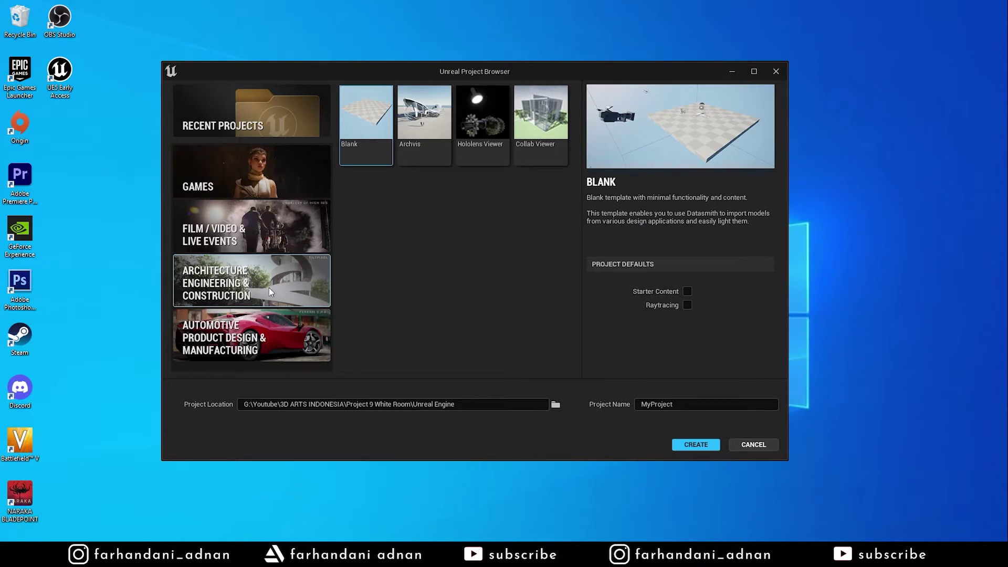
{"action": "left_click", "coordinate": [250, 334]}
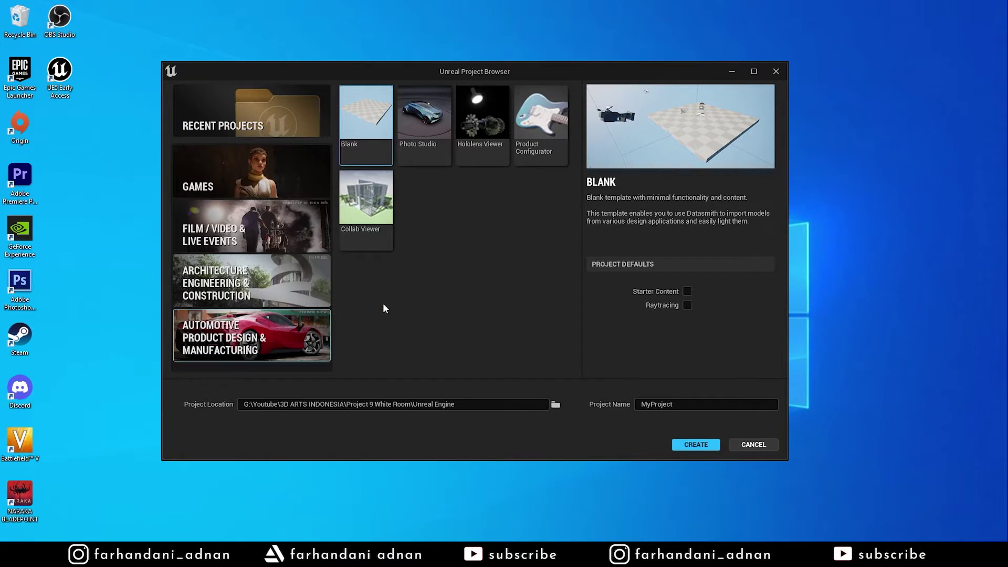
{"action": "left_click", "coordinate": [258, 179]}
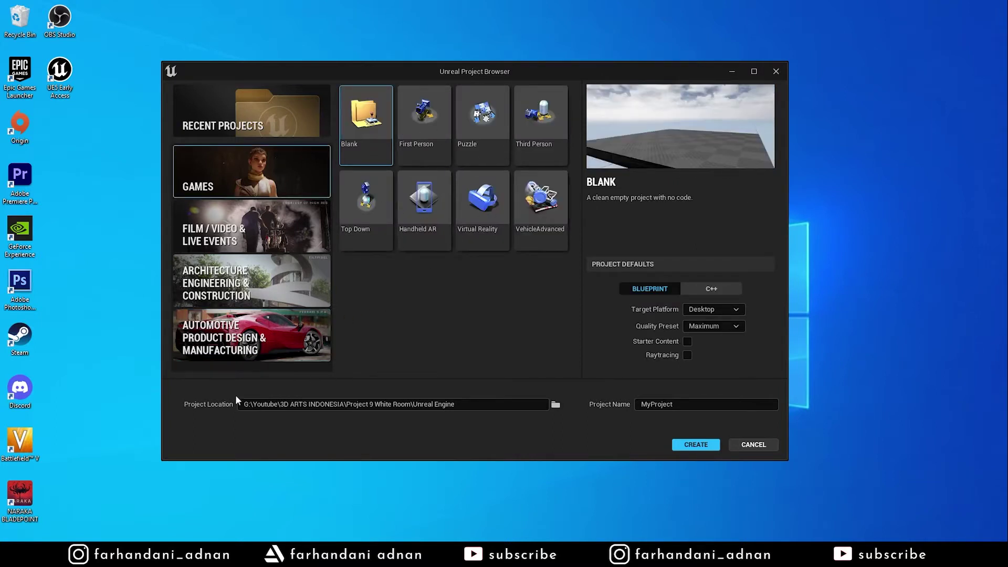
{"action": "left_click", "coordinate": [556, 405]}
{"action": "left_click", "coordinate": [624, 328]}
{"action": "left_click", "coordinate": [415, 124]}
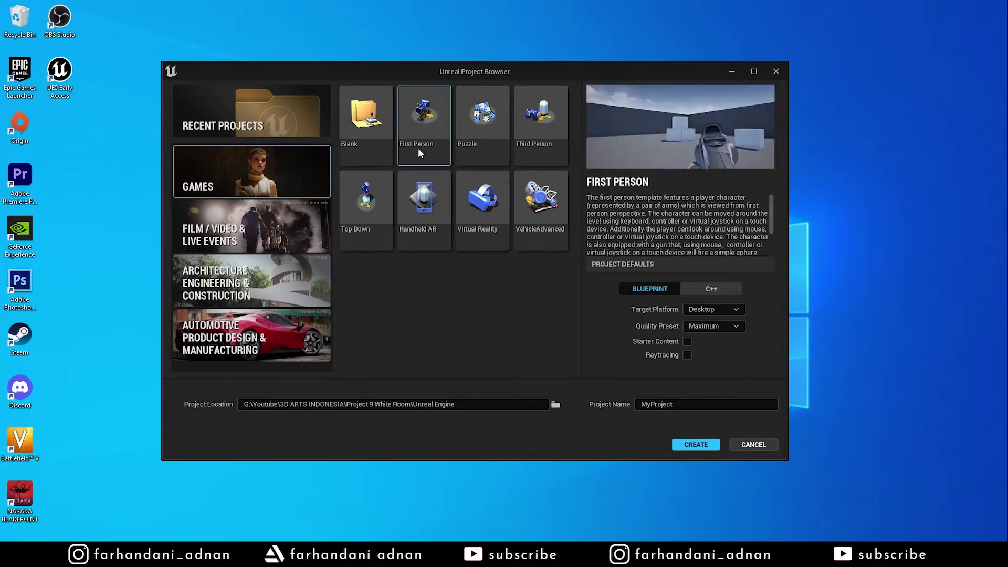
{"action": "left_click", "coordinate": [489, 135]}
{"action": "left_click", "coordinate": [539, 139]}
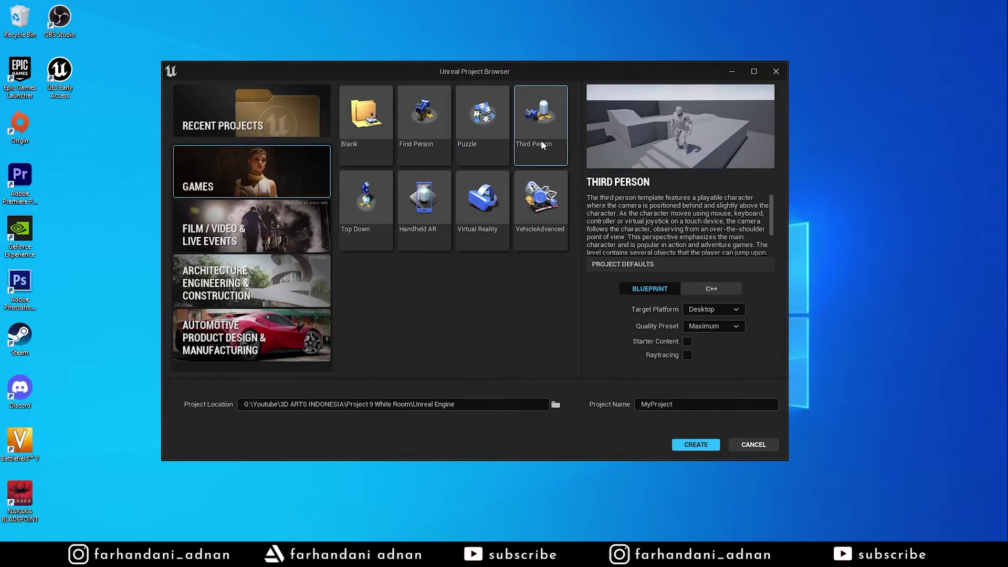
{"action": "left_click", "coordinate": [480, 215]}
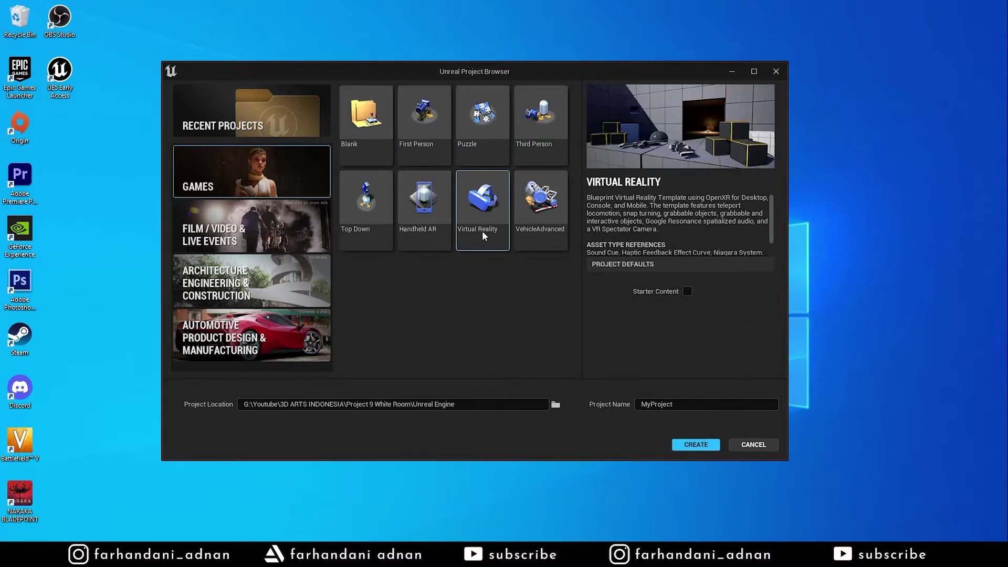
{"action": "left_click", "coordinate": [441, 234]}
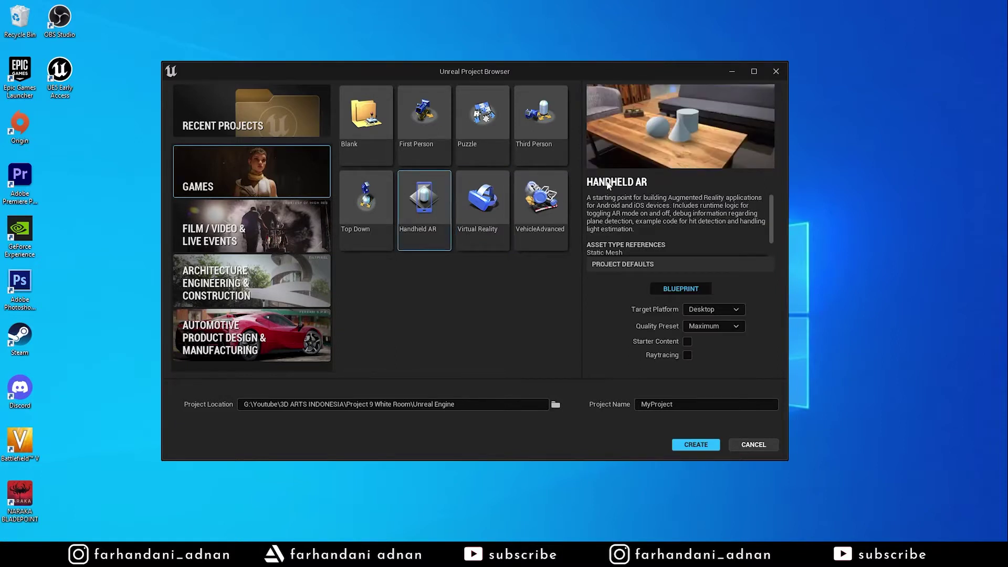
{"action": "left_click", "coordinate": [374, 143]}
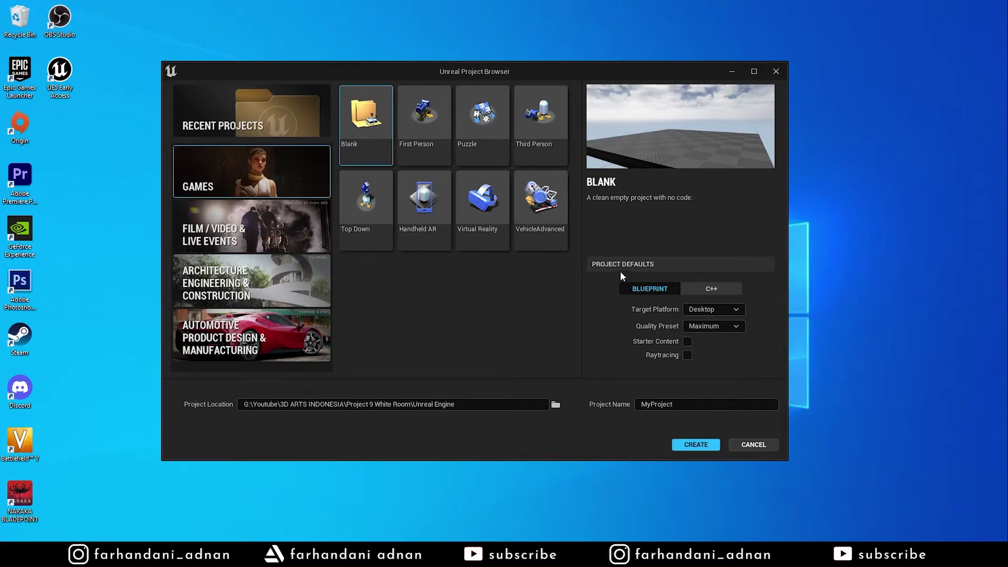
{"action": "left_click", "coordinate": [711, 289]}
{"action": "left_click", "coordinate": [651, 289]}
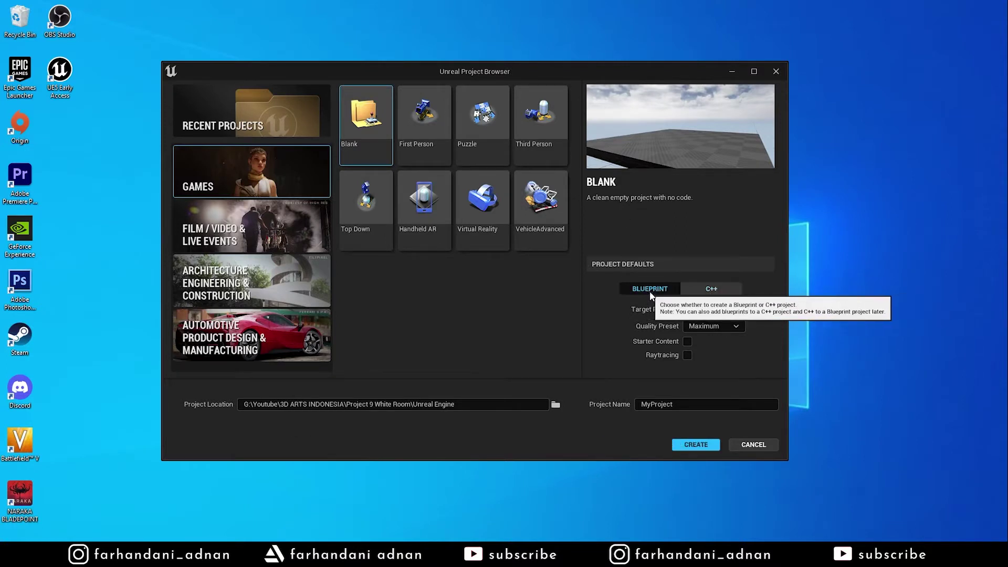
{"action": "left_click", "coordinate": [717, 288]}
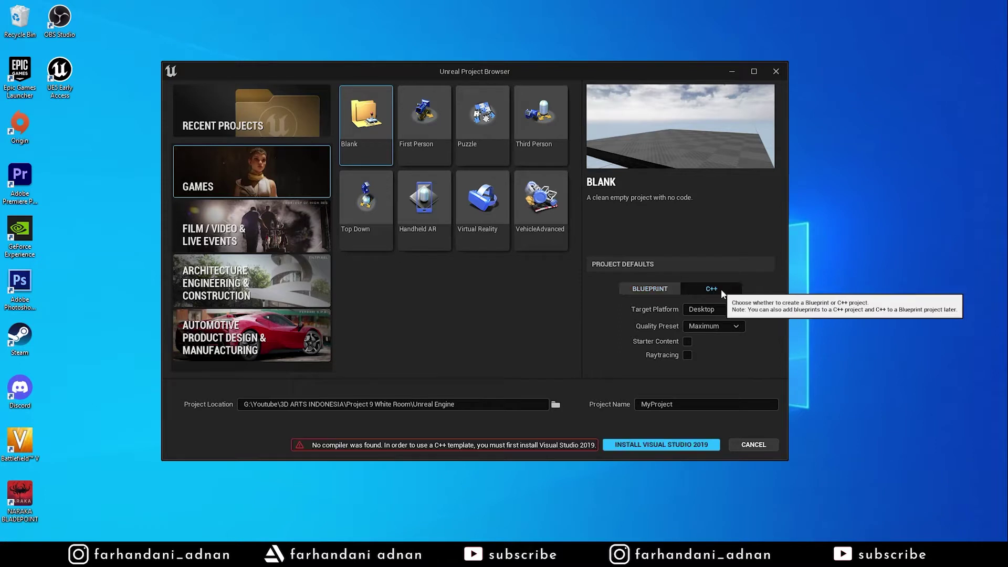
{"action": "left_click", "coordinate": [679, 289]}
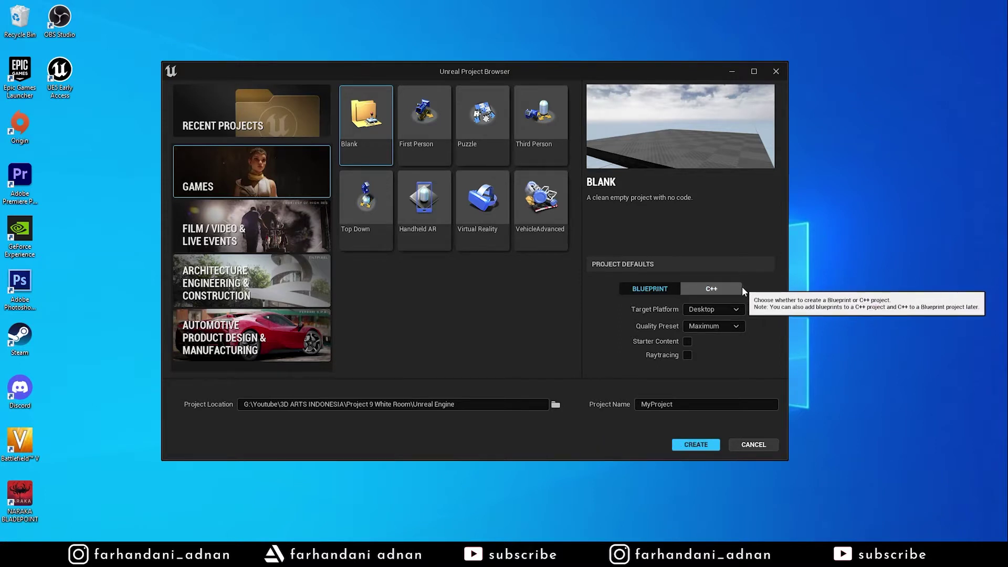
{"action": "left_click", "coordinate": [724, 288]}
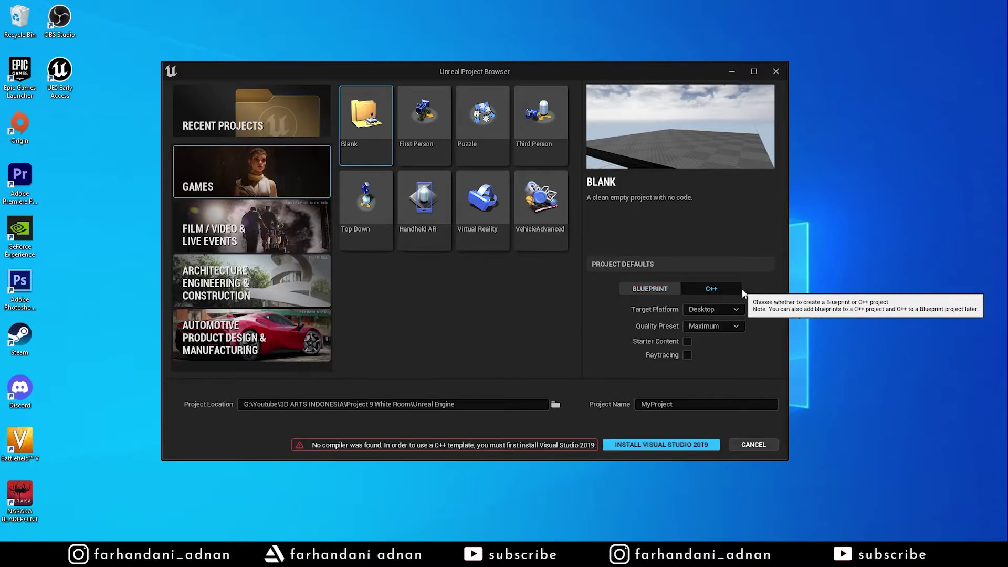
{"action": "left_click", "coordinate": [667, 289]}
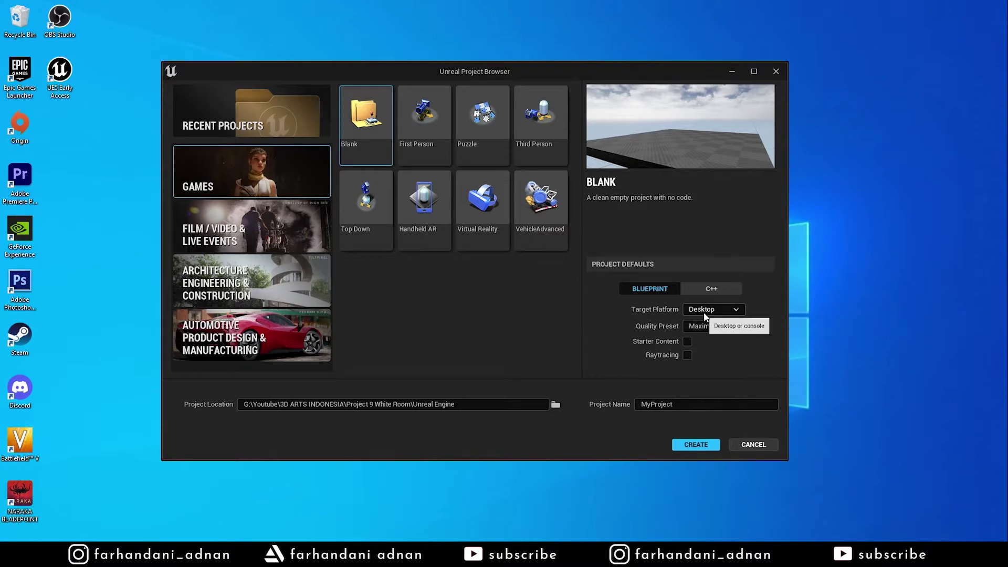
{"action": "left_click", "coordinate": [706, 327]}
{"action": "left_click", "coordinate": [698, 338]}
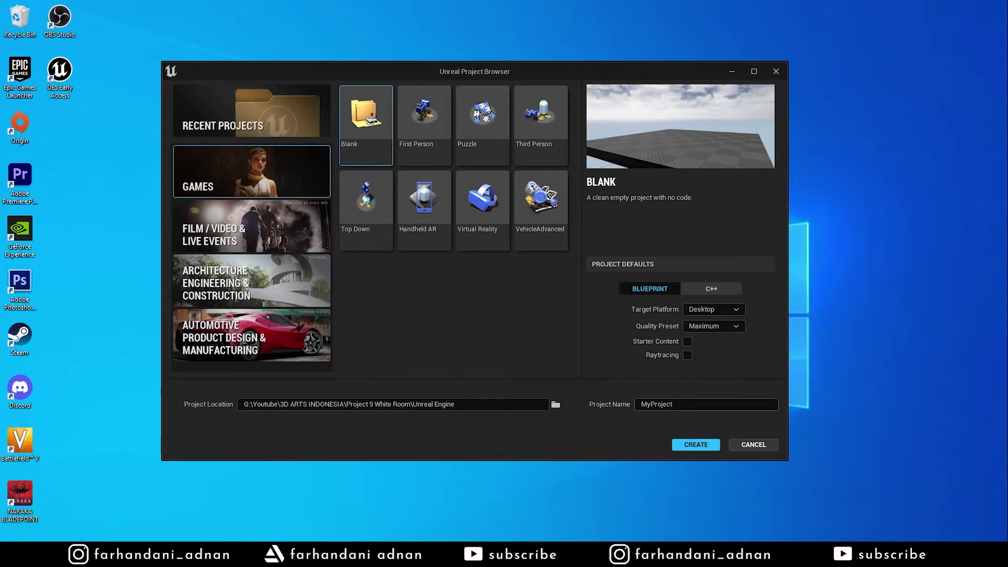
{"action": "left_click", "coordinate": [741, 404]}
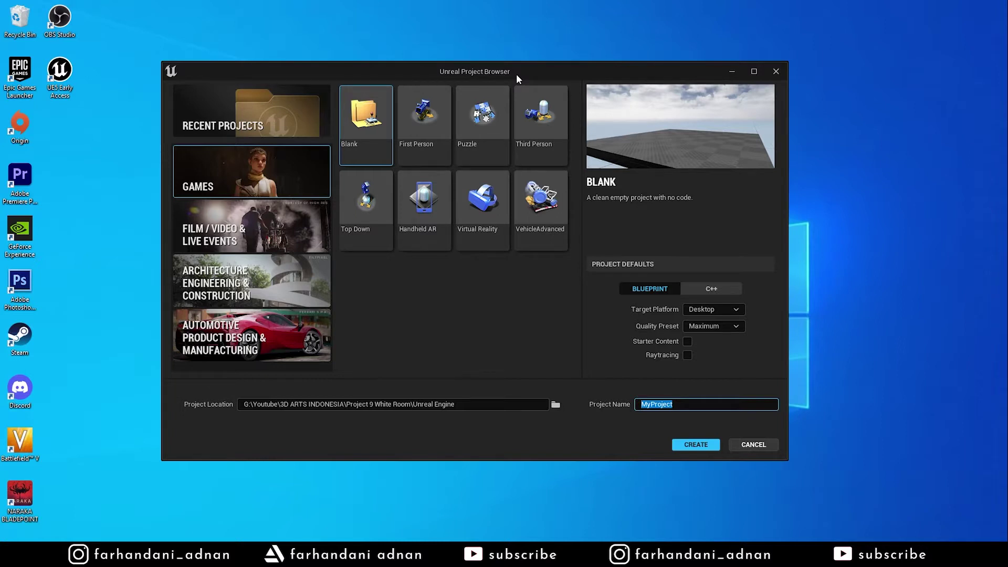
Name the project 'Testing', choose the Third Person template, and create it
{"action": "type", "text": "Testing"}
{"action": "left_click", "coordinate": [538, 138]}
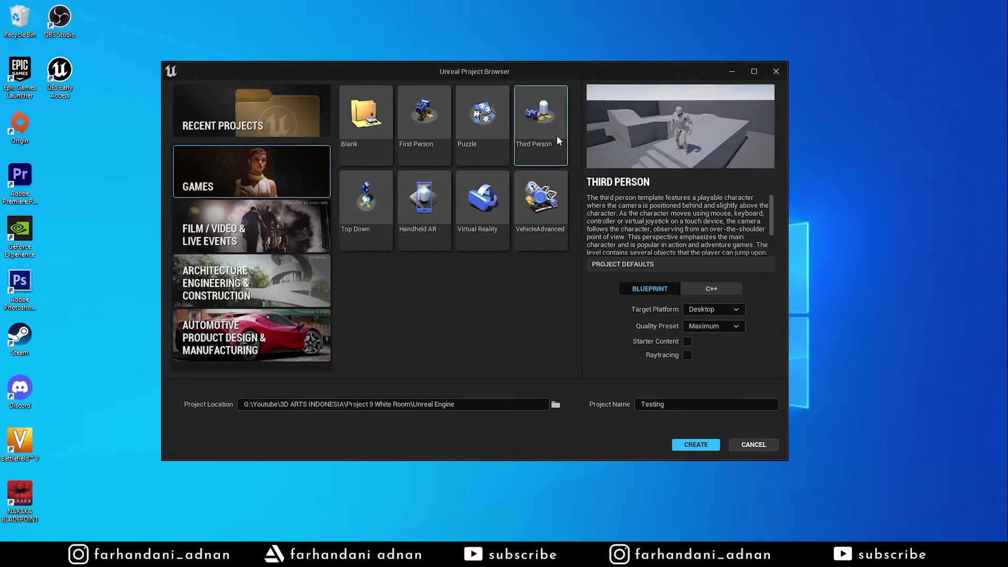
{"action": "left_click", "coordinate": [695, 446]}
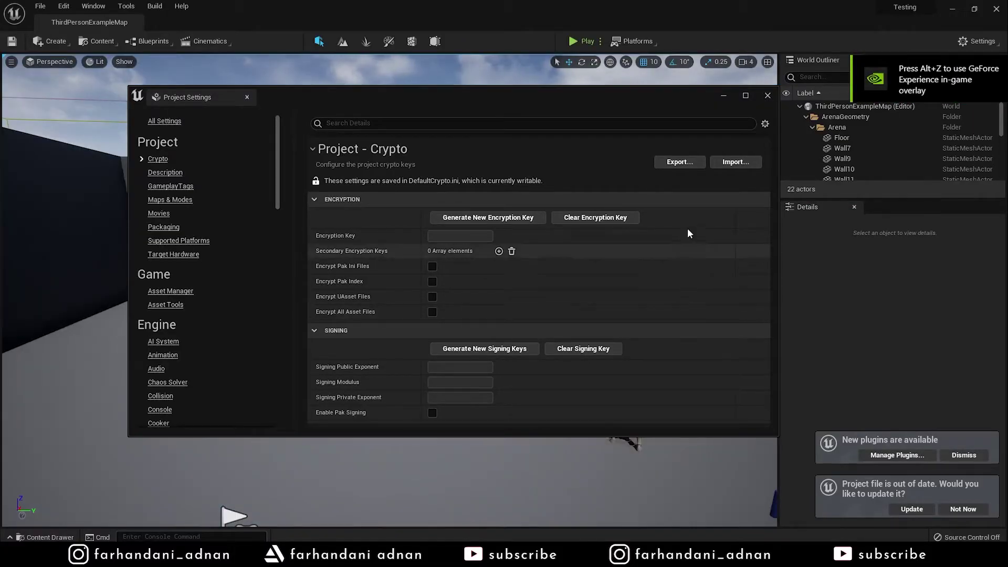
Close the Project Settings window and drag the viewport/Outliner splitter right to widen the viewport
{"action": "left_click", "coordinate": [766, 96]}
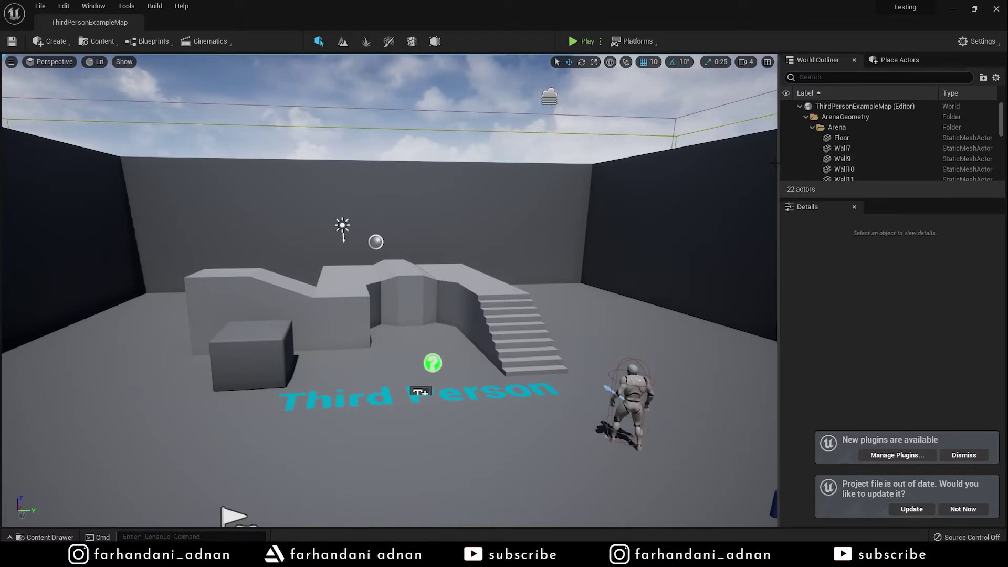
{"action": "left_click_drag", "start_coordinate": [778, 163], "coordinate": [824, 163]}
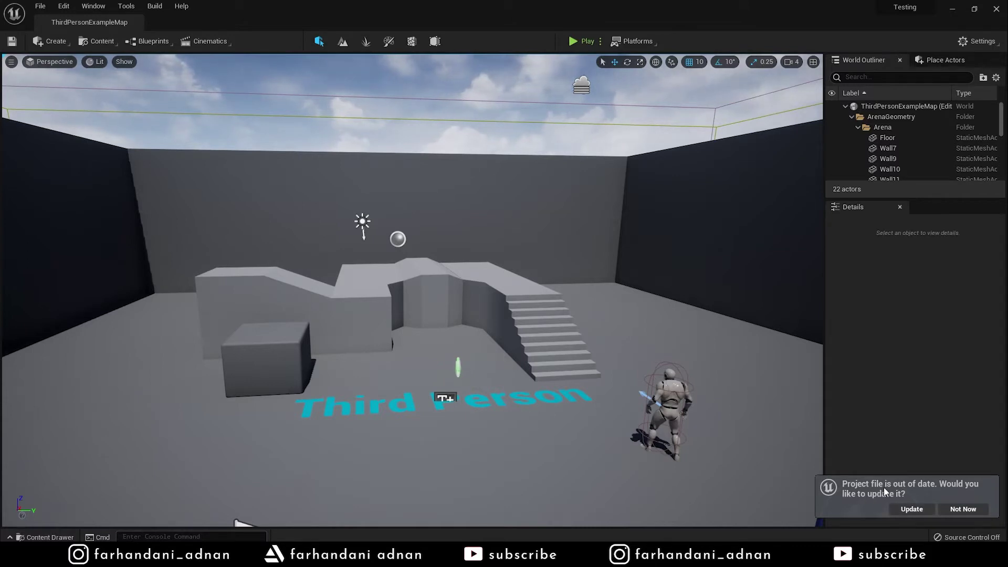
Update the Testing project file, then fly around the arena toward the platform, stairs and character
{"action": "left_click", "coordinate": [912, 508]}
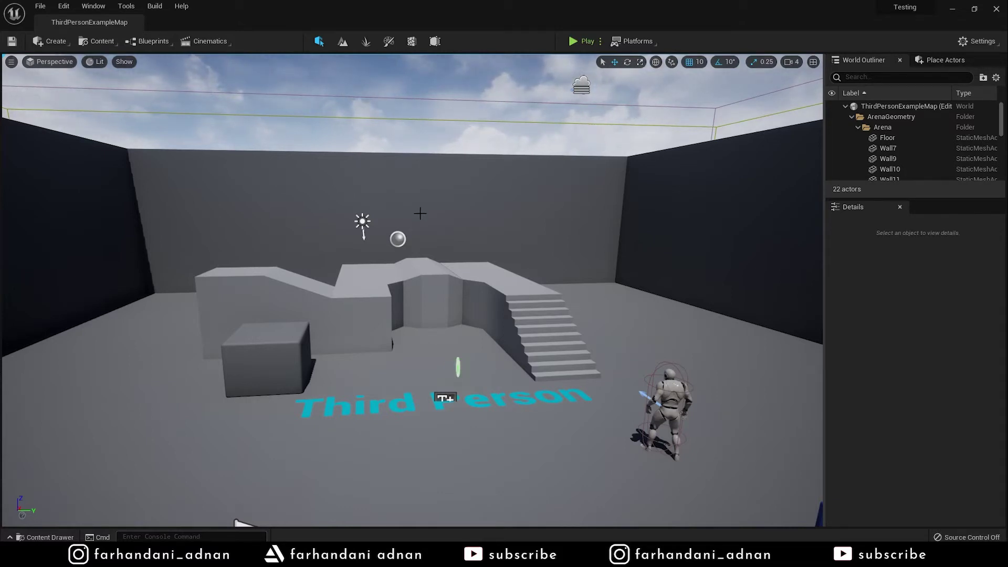
{"action": "right_click_drag", "start_coordinate": [420, 214], "coordinate": [473, 231]}
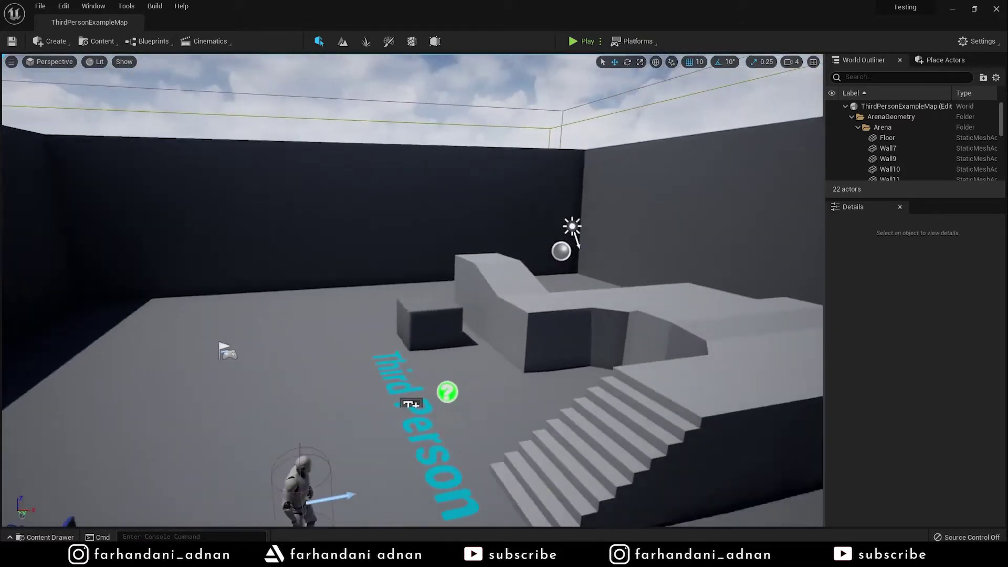
{"action": "right_click_drag", "start_coordinate": [412, 289], "coordinate": [412, 289]}
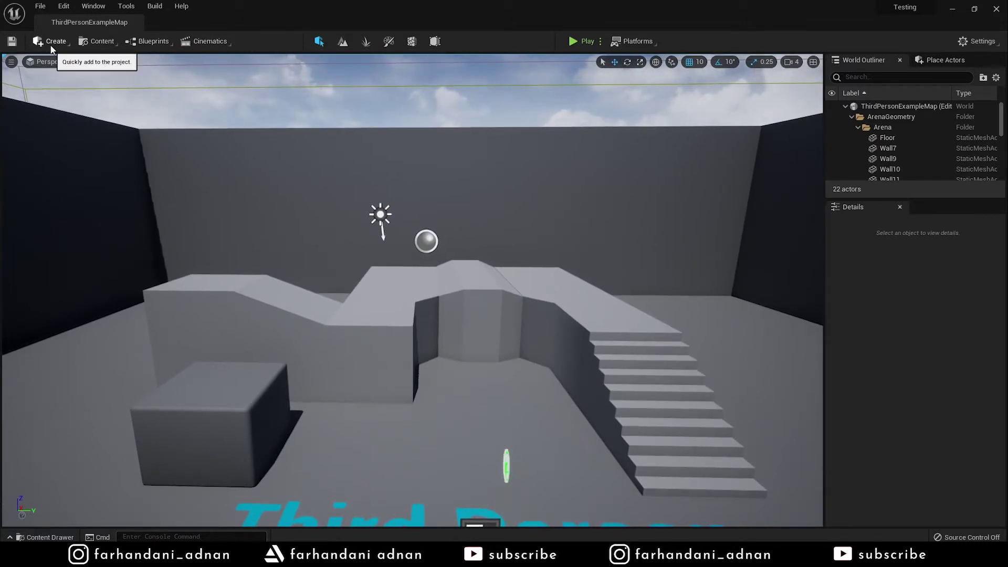
{"action": "right_click_drag", "start_coordinate": [298, 196], "coordinate": [299, 196]}
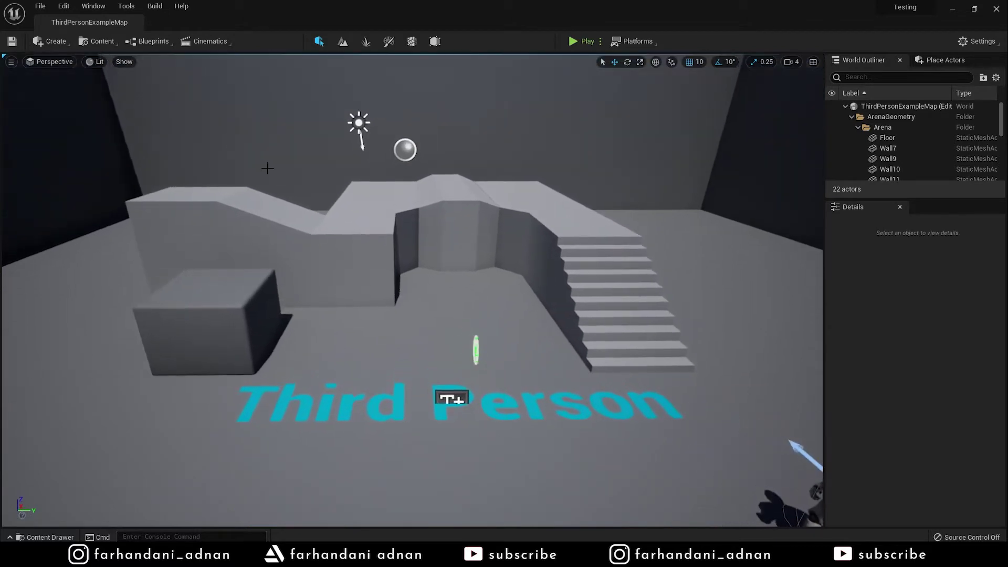
{"action": "left_click", "coordinate": [52, 42]}
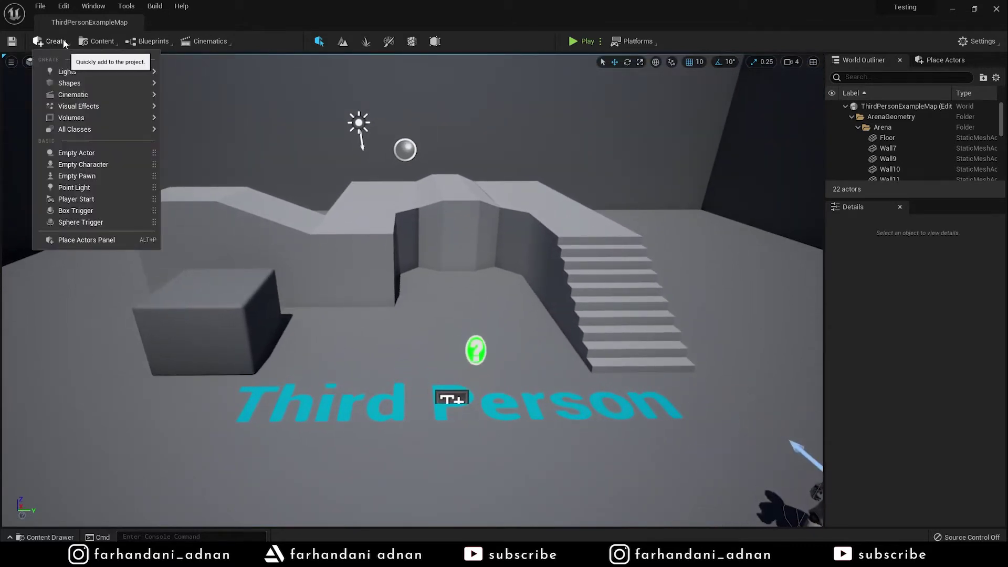
{"action": "mouse_move", "coordinate": [72, 75]}
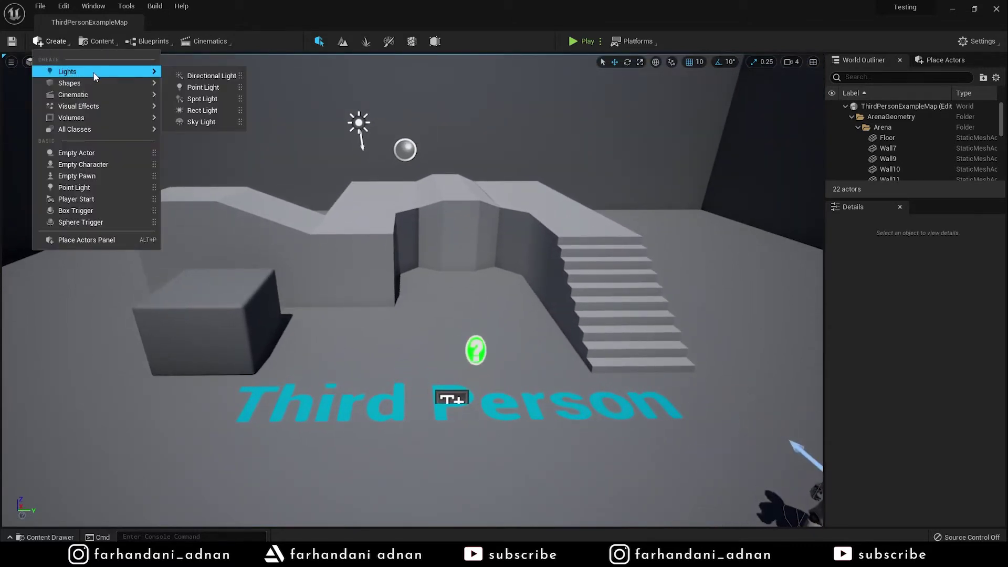
{"action": "mouse_move", "coordinate": [96, 87]}
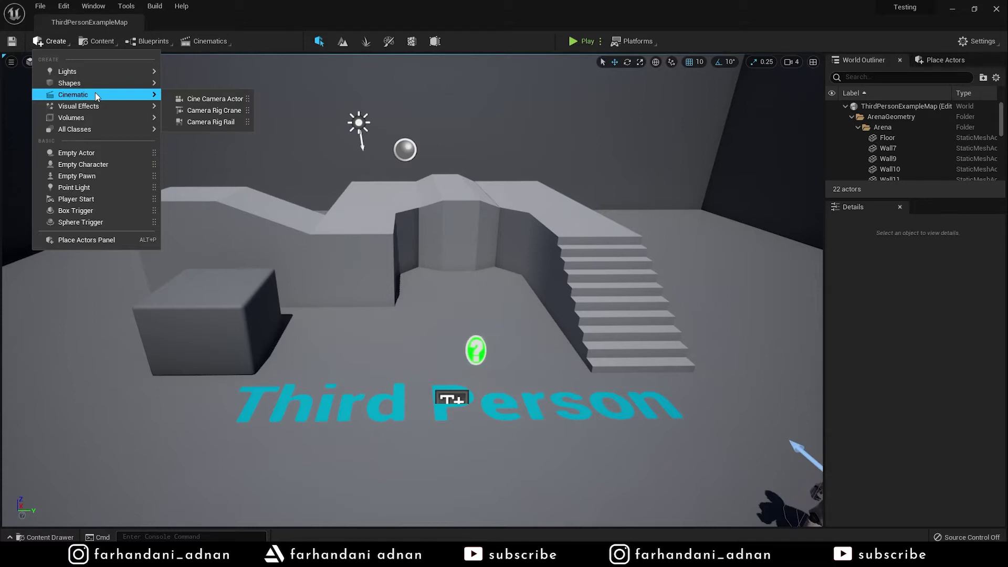
{"action": "left_click_drag", "start_coordinate": [419, 260], "coordinate": [399, 200]}
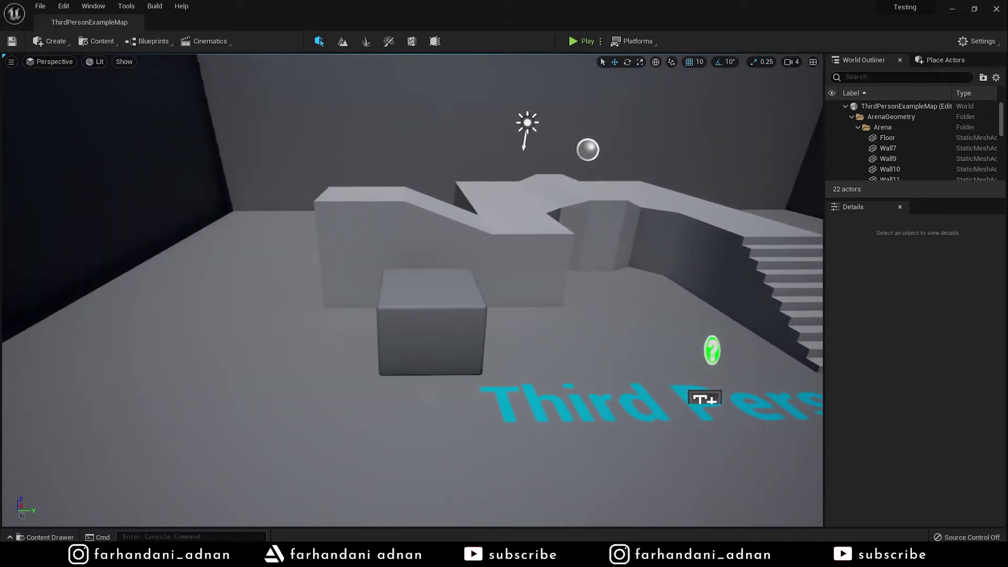
{"action": "left_click", "coordinate": [420, 294]}
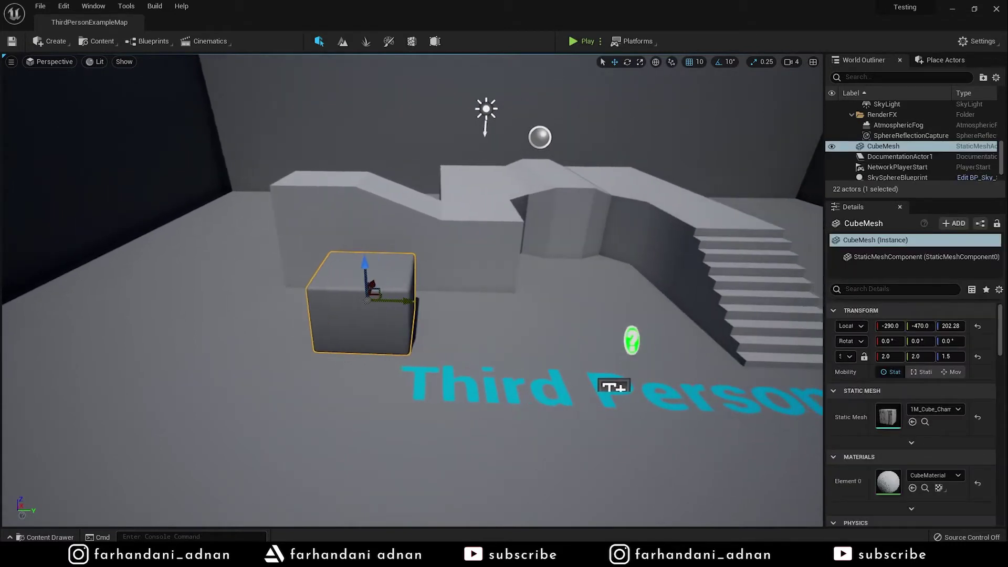
{"action": "left_click_drag", "start_coordinate": [420, 294], "coordinate": [525, 294]}
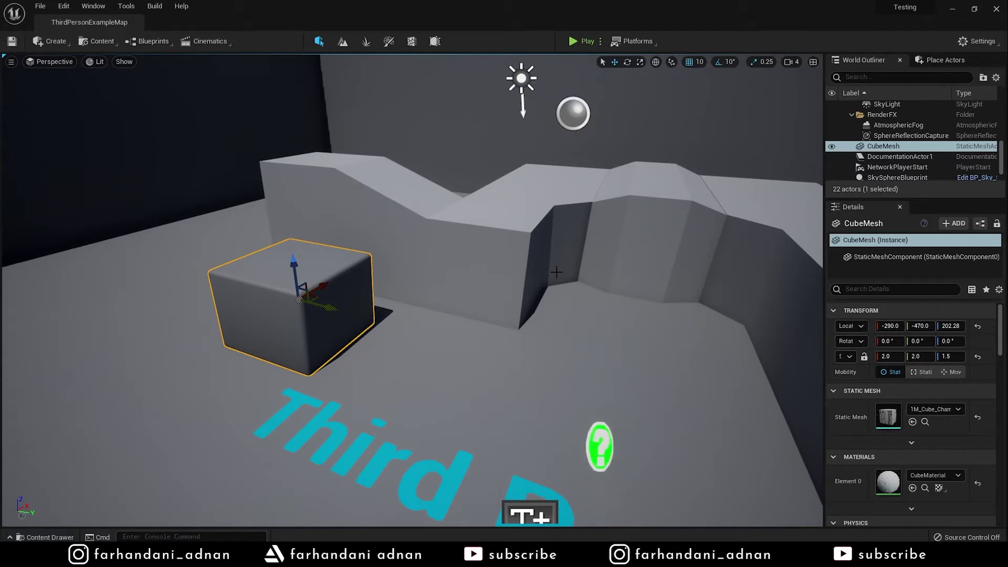
{"action": "left_click_drag", "start_coordinate": [506, 269], "coordinate": [505, 270]}
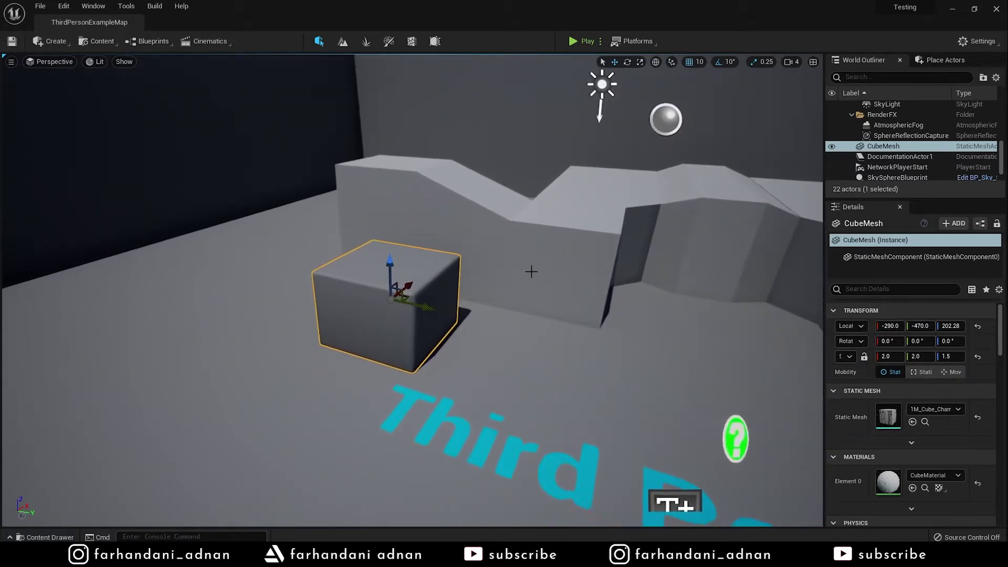
{"action": "scroll", "coordinate": [475, 278], "scroll_direction": "down", "scroll_amount": 5}
{"action": "left_click_drag", "start_coordinate": [588, 249], "coordinate": [588, 249]}
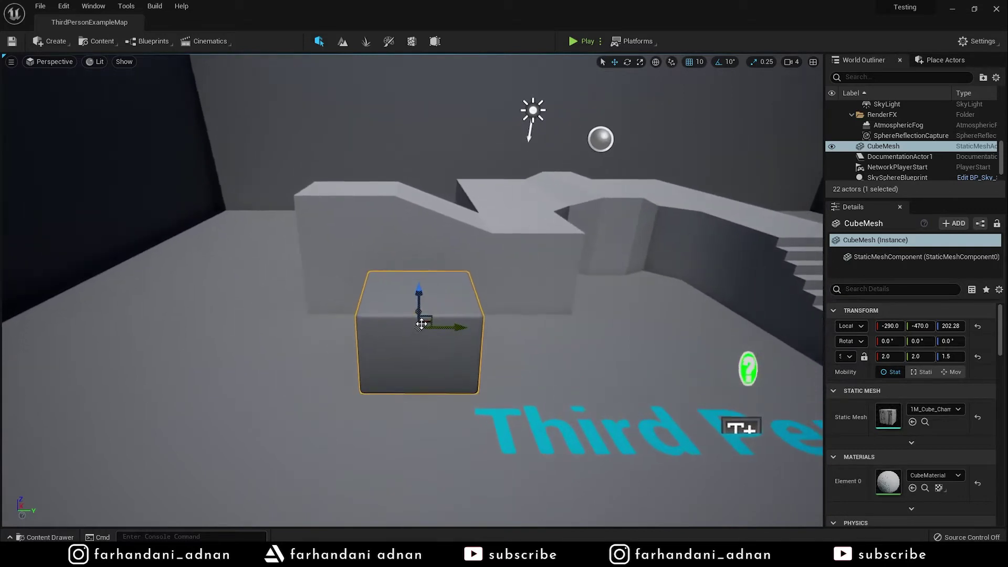
{"action": "right_click_drag", "start_coordinate": [588, 248], "coordinate": [713, 263]}
{"action": "key", "text": "Up"}
{"action": "key", "text": "Up"}
{"action": "key", "text": "Up"}
{"action": "key", "text": "Up"}
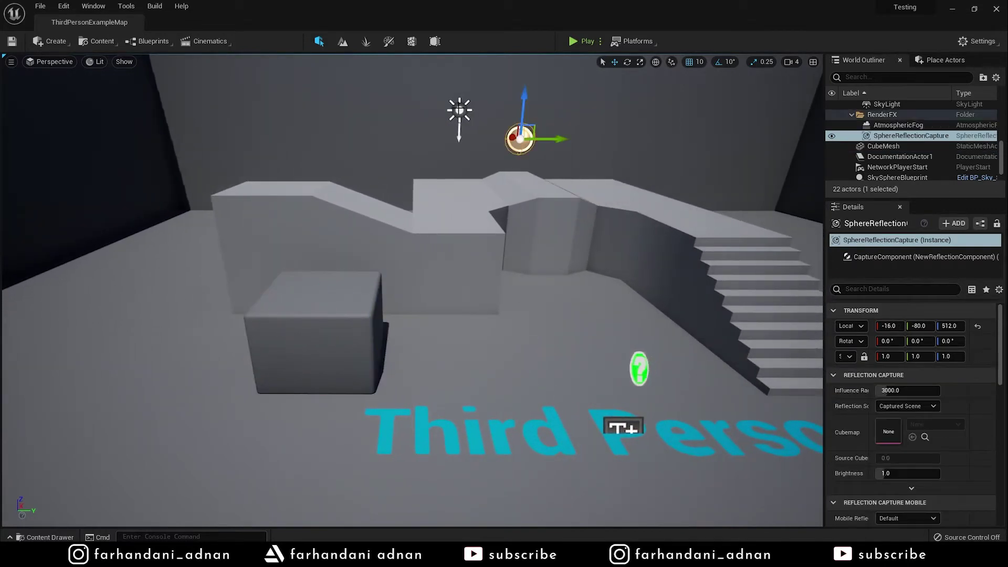
{"action": "left_click", "coordinate": [713, 262]}
{"action": "left_click", "coordinate": [553, 282]}
{"action": "scroll", "coordinate": [553, 282], "scroll_direction": "down", "scroll_amount": 3}
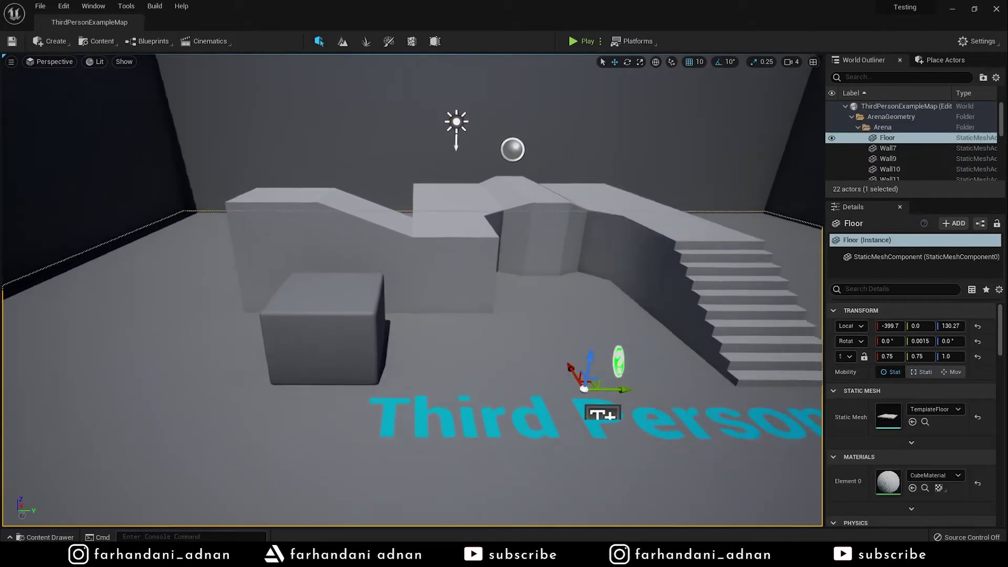
{"action": "right_click_drag", "start_coordinate": [592, 243], "coordinate": [592, 243]}
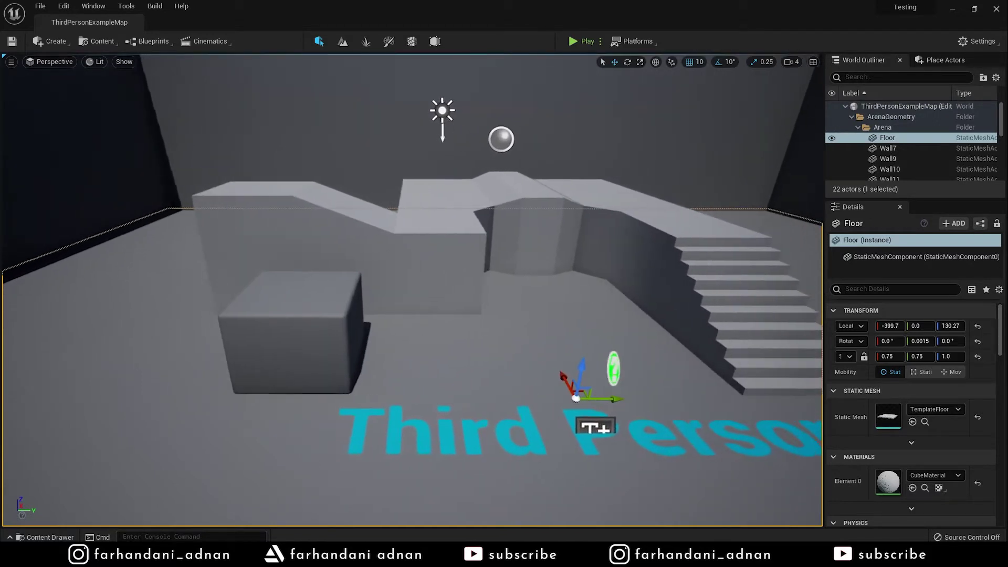
Place a Volumetric Cloud from Create > Visual Effects into ThirdPersonExampleMap
{"action": "left_click", "coordinate": [54, 42]}
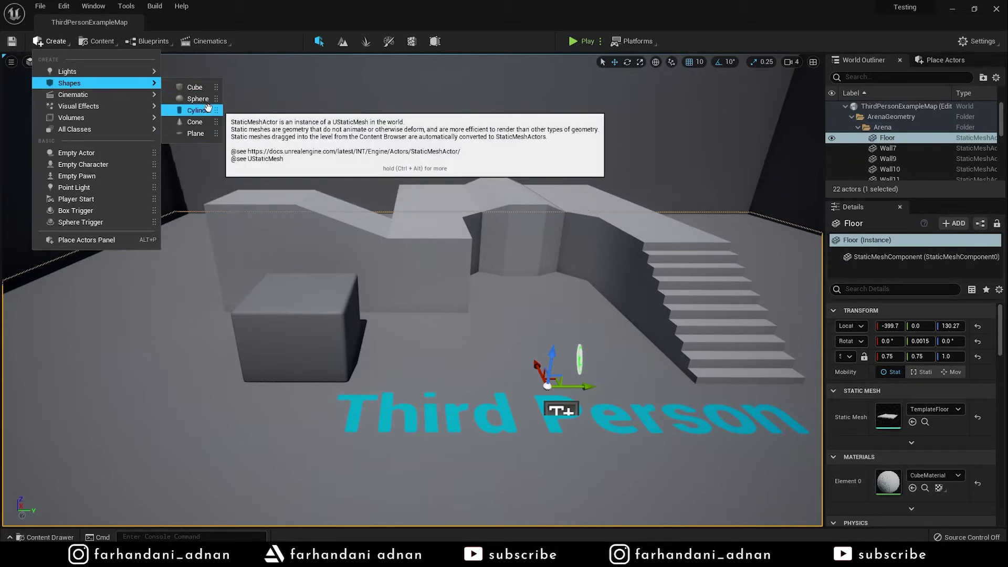
{"action": "mouse_move", "coordinate": [119, 113]}
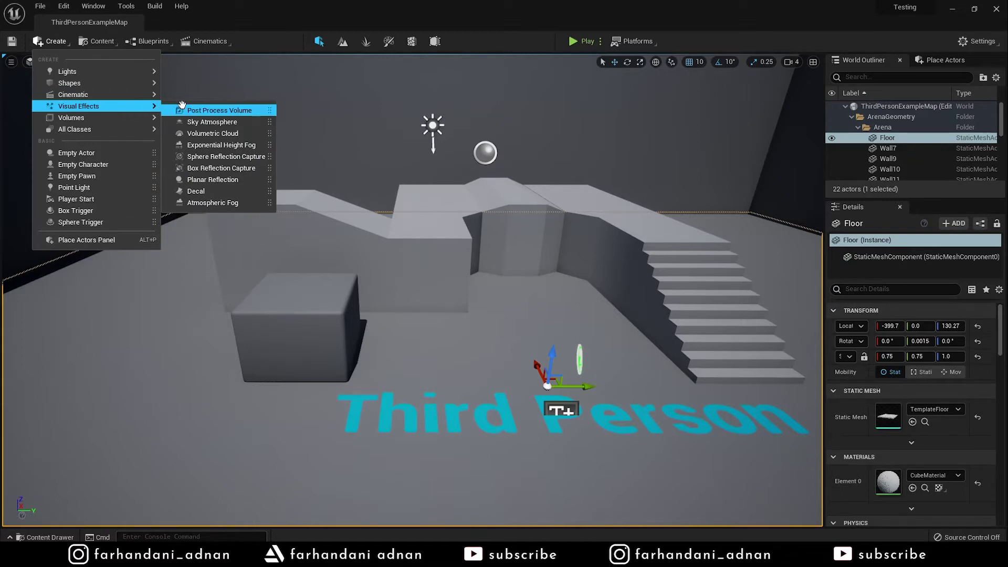
{"action": "left_click", "coordinate": [249, 134]}
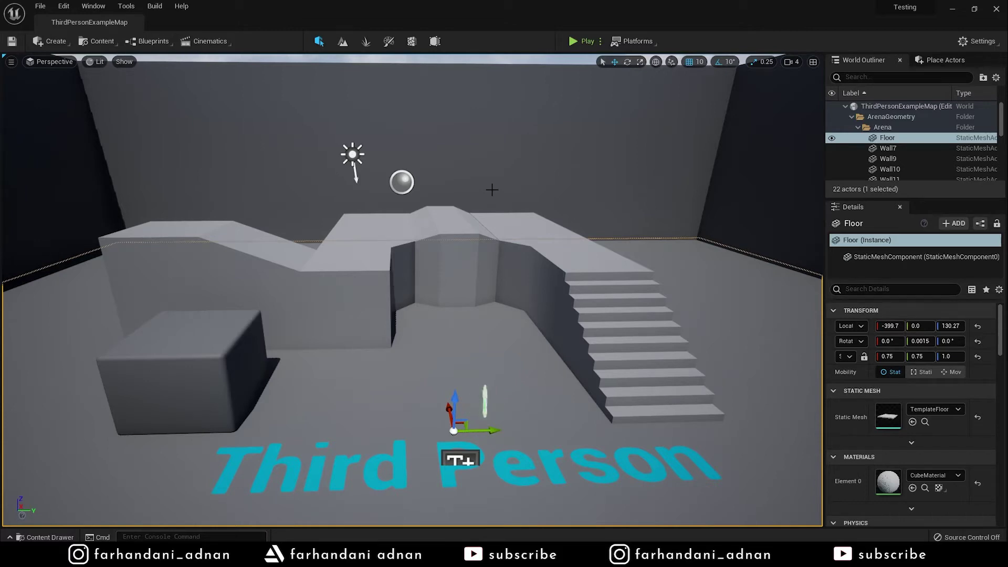
{"action": "right_click_drag", "start_coordinate": [412, 289], "coordinate": [412, 289]}
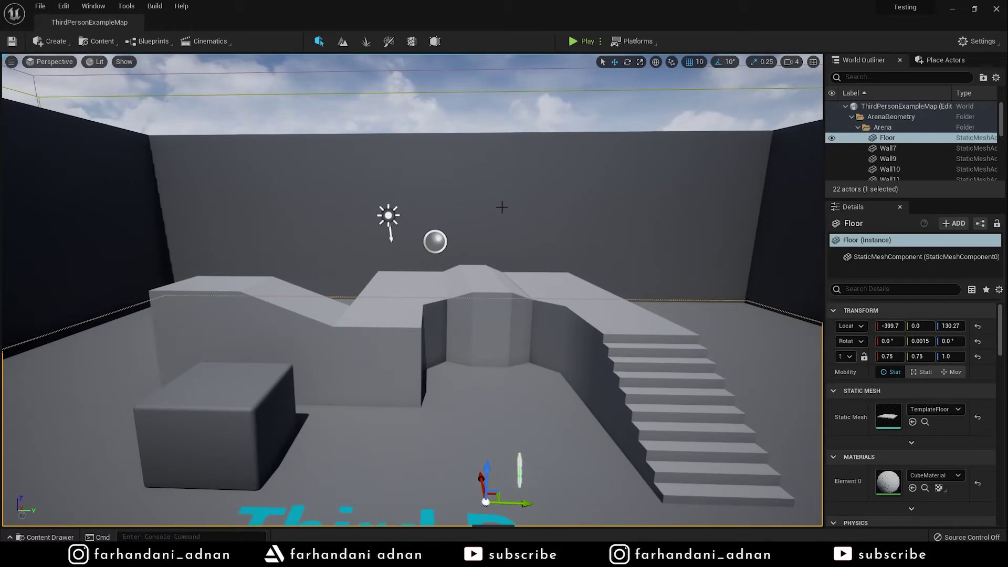
{"action": "right_click_drag", "start_coordinate": [502, 207], "coordinate": [502, 206]}
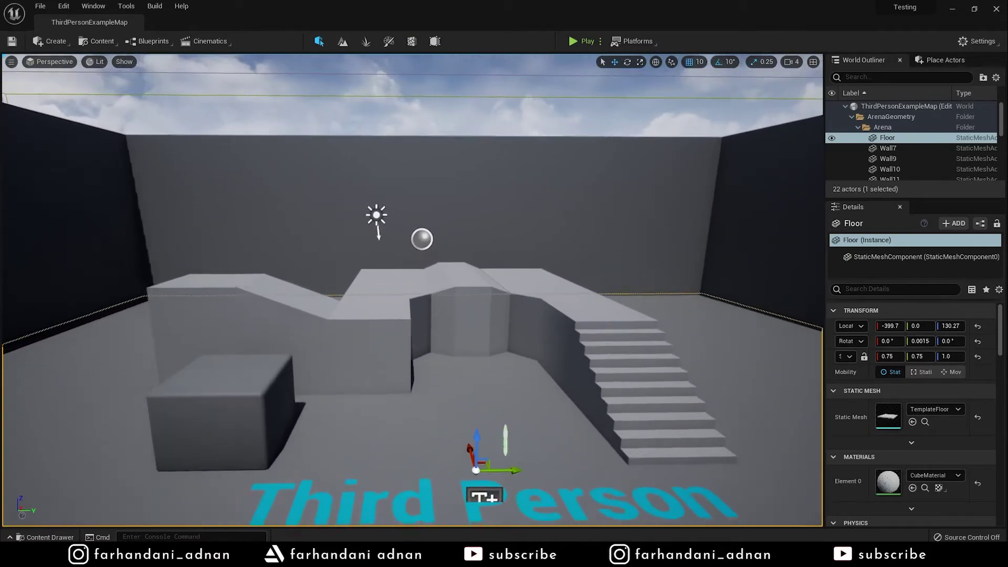
{"action": "right_click_drag", "start_coordinate": [502, 207], "coordinate": [502, 207]}
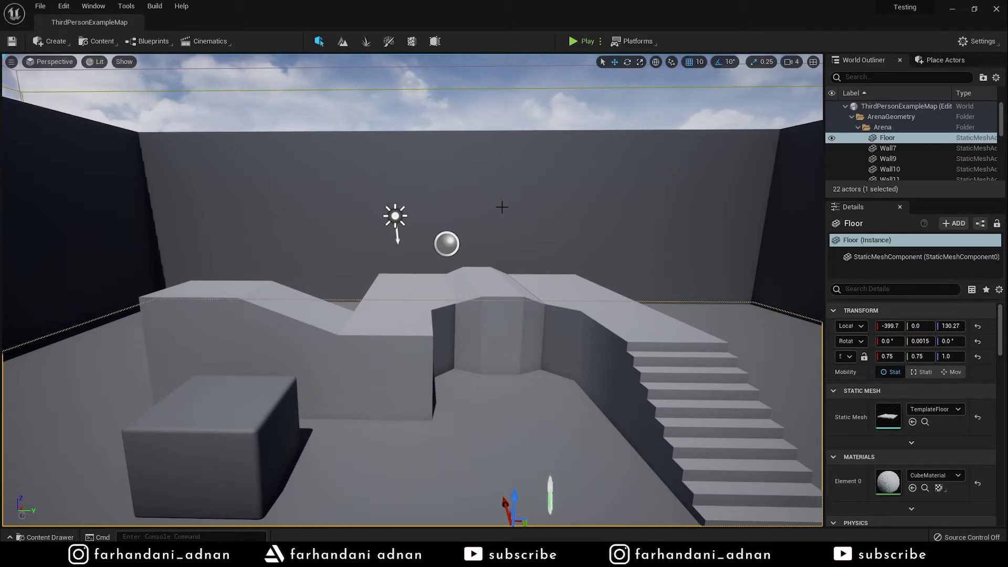
{"action": "right_click_drag", "start_coordinate": [502, 207], "coordinate": [502, 207]}
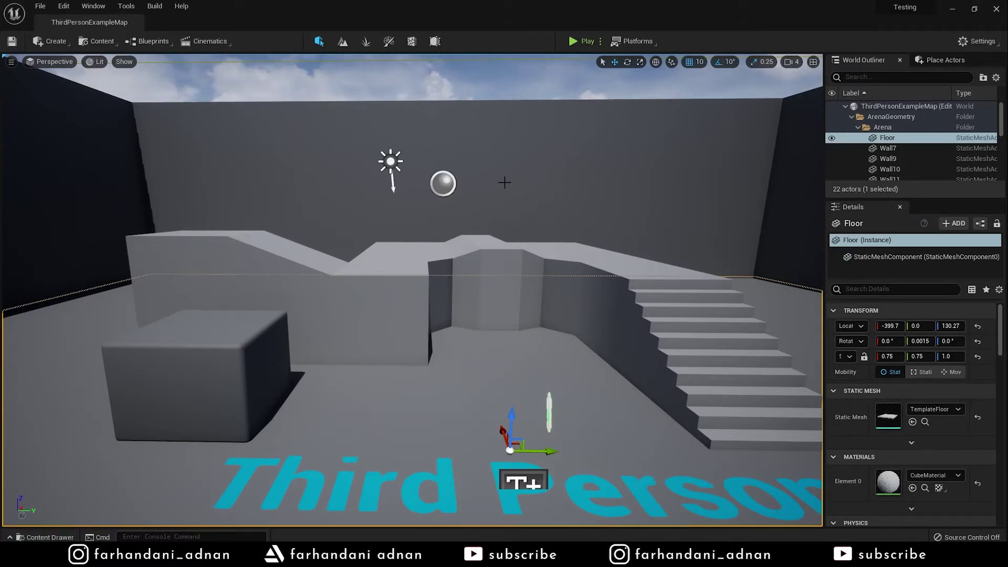
{"action": "scroll", "coordinate": [504, 182], "scroll_direction": "down", "scroll_amount": 2}
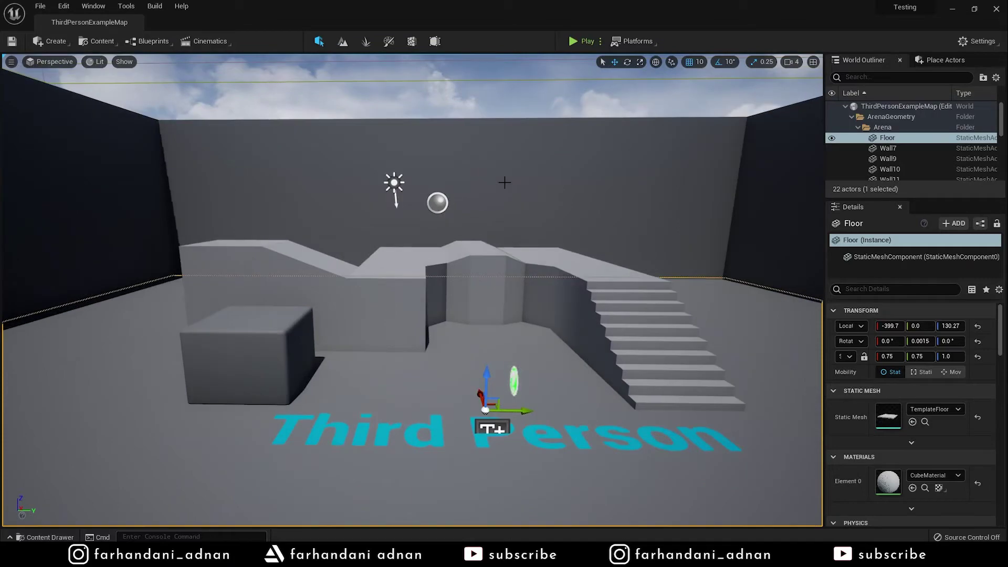
{"action": "scroll", "coordinate": [504, 183], "scroll_direction": "up", "scroll_amount": 5}
{"action": "scroll", "coordinate": [504, 183], "scroll_direction": "down", "scroll_amount": 3}
{"action": "scroll", "coordinate": [504, 182], "scroll_direction": "up", "scroll_amount": 3}
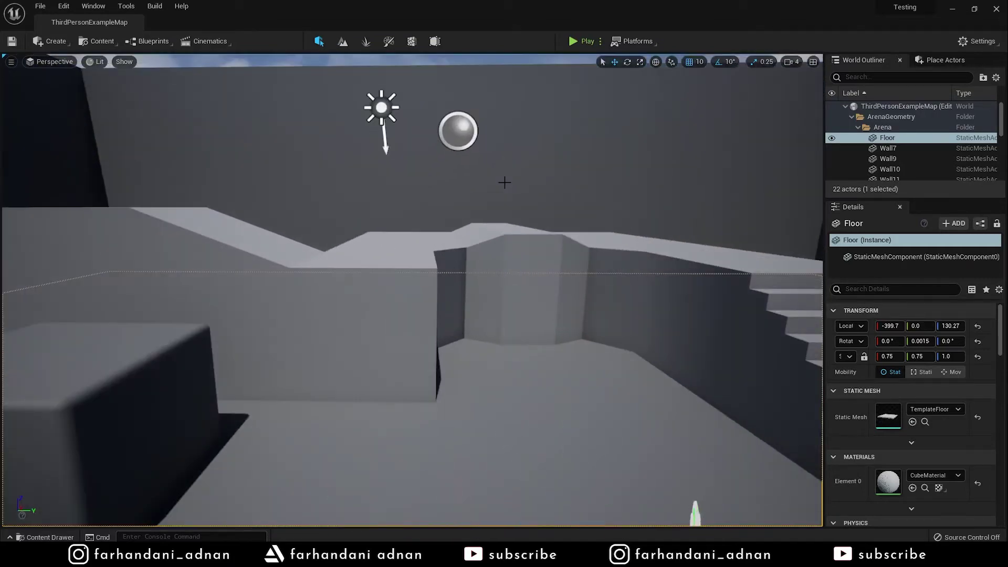
{"action": "scroll", "coordinate": [504, 183], "scroll_direction": "down", "scroll_amount": 2}
{"action": "scroll", "coordinate": [505, 183], "scroll_direction": "down", "scroll_amount": 2}
{"action": "scroll", "coordinate": [504, 184], "scroll_direction": "up", "scroll_amount": 2}
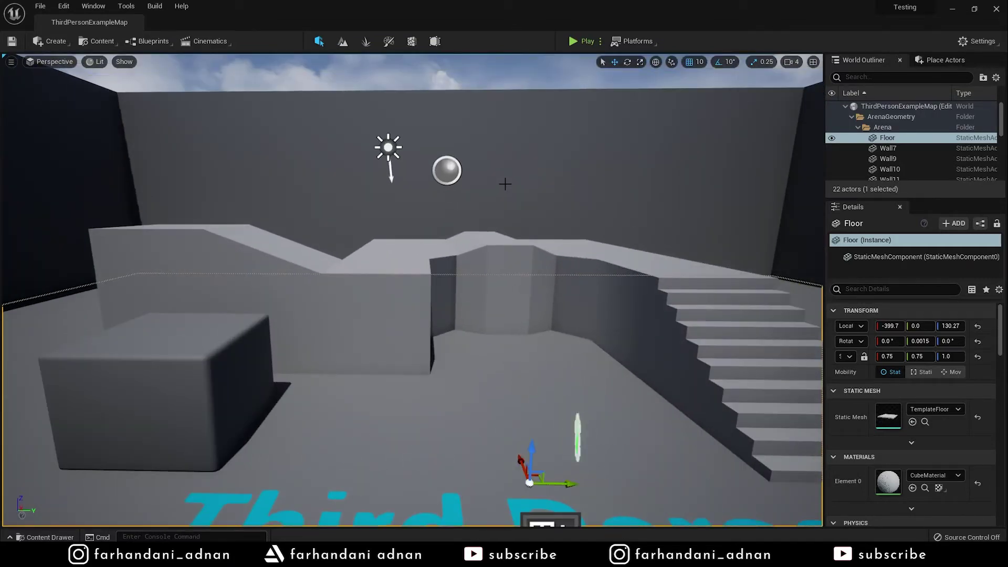
{"action": "mouse_move", "coordinate": [505, 184]}
{"action": "middle_mouse_down"}
{"action": "mouse_move", "coordinate": [505, 237]}
{"action": "mouse_move", "coordinate": [504, 184]}
{"action": "middle_mouse_up"}
{"action": "mouse_move", "coordinate": [504, 183]}
{"action": "right_mouse_down"}
{"action": "mouse_move", "coordinate": [473, 210]}
{"action": "mouse_move", "coordinate": [504, 199]}
{"action": "mouse_move", "coordinate": [473, 200]}
{"action": "mouse_move", "coordinate": [505, 184]}
{"action": "right_mouse_up"}
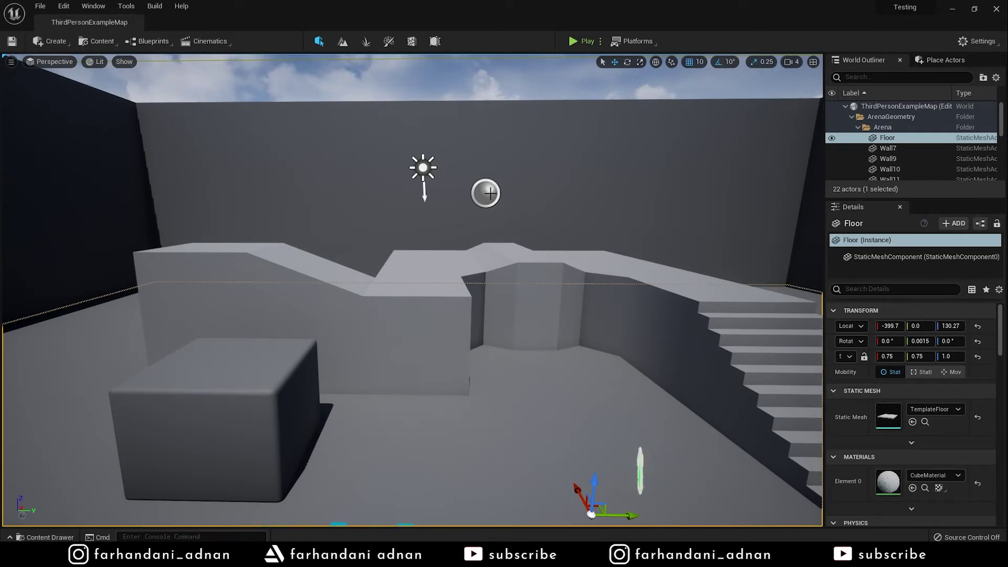
{"action": "mouse_move", "coordinate": [486, 194]}
{"action": "right_mouse_down"}
{"action": "mouse_move", "coordinate": [367, 210]}
{"action": "mouse_move", "coordinate": [420, 221]}
{"action": "mouse_move", "coordinate": [378, 221]}
{"action": "right_mouse_up"}
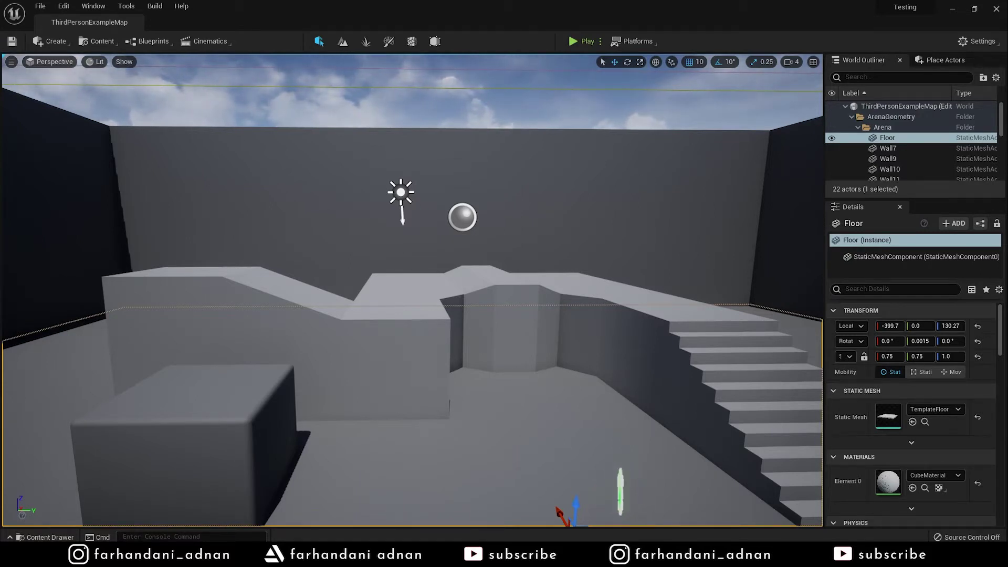
{"action": "key", "text": "f"}
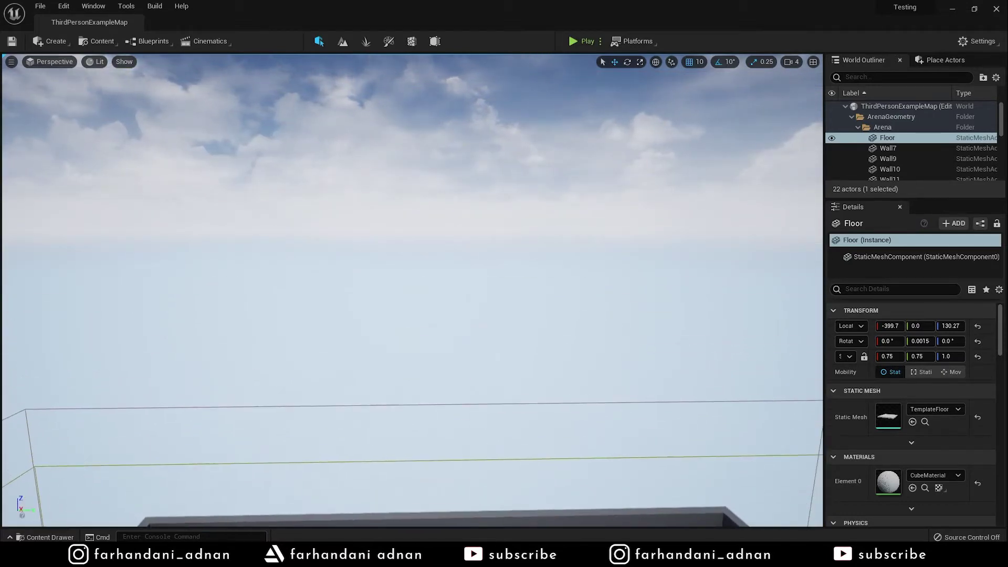
{"action": "right_click_drag", "start_coordinate": [480, 197], "coordinate": [480, 196]}
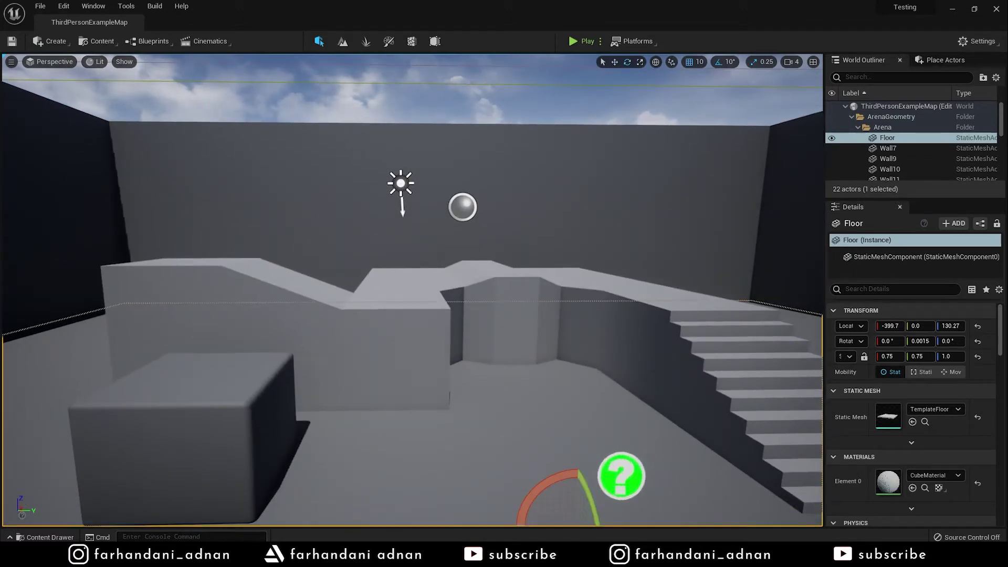
{"action": "right_click_drag", "start_coordinate": [621, 476], "coordinate": [758, 366]}
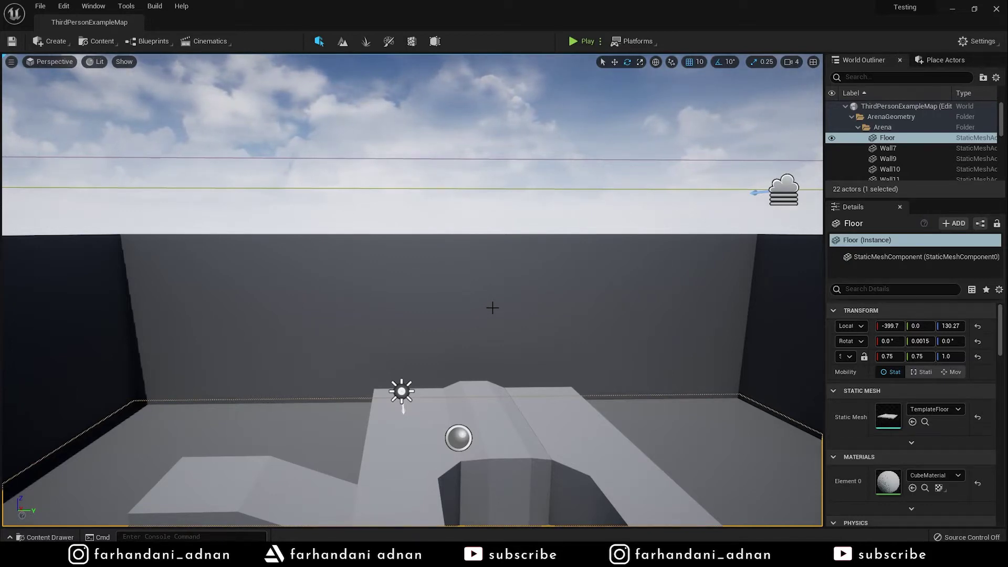
{"action": "mouse_move", "coordinate": [412, 291]}
{"action": "right_mouse_down"}
{"action": "mouse_move", "coordinate": [420, 294]}
{"action": "mouse_move", "coordinate": [415, 284]}
{"action": "right_mouse_up"}
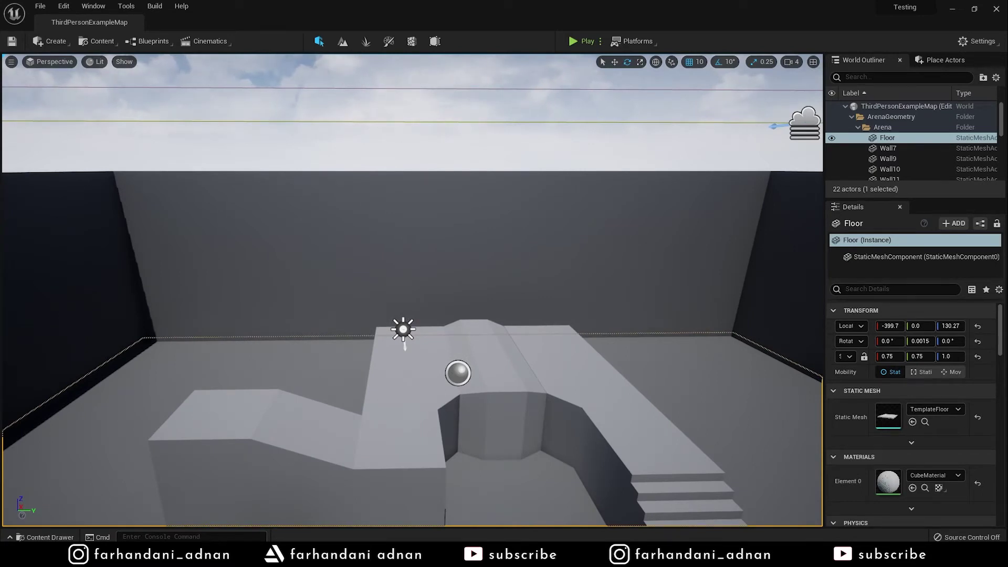
{"action": "right_click_drag", "start_coordinate": [415, 283], "coordinate": [415, 252]}
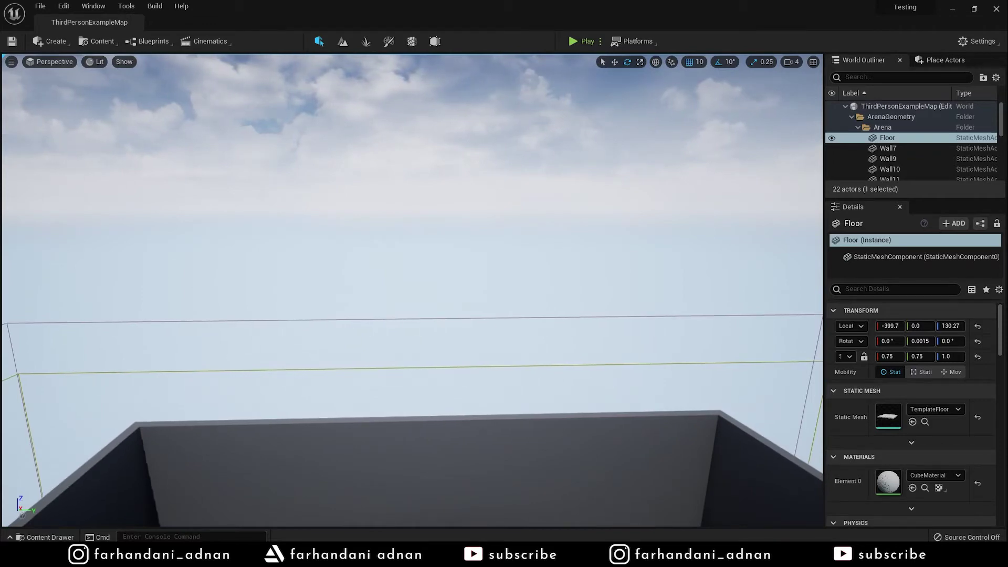
{"action": "right_click_drag", "start_coordinate": [415, 252], "coordinate": [415, 294]}
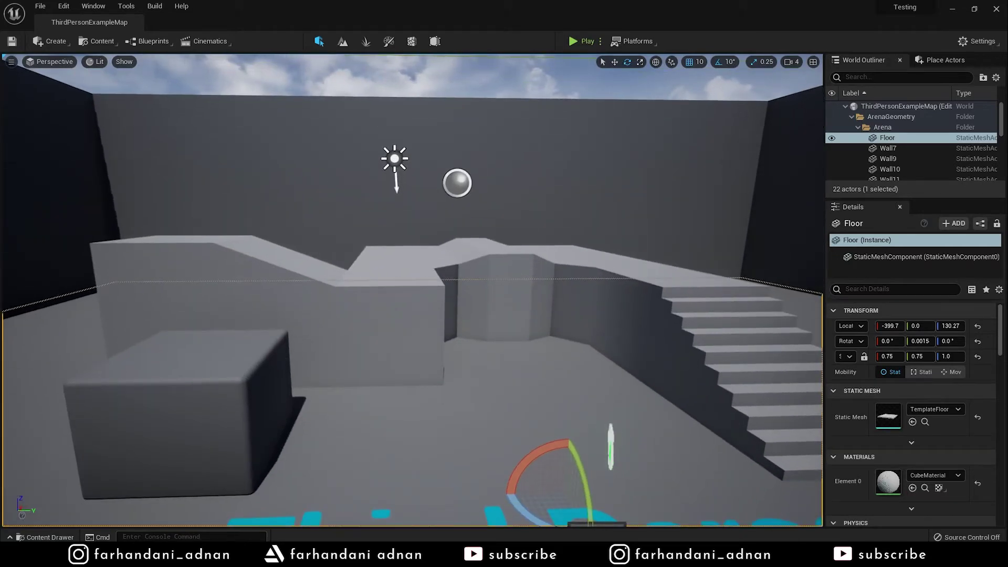
{"action": "right_click_drag", "start_coordinate": [415, 294], "coordinate": [415, 262]}
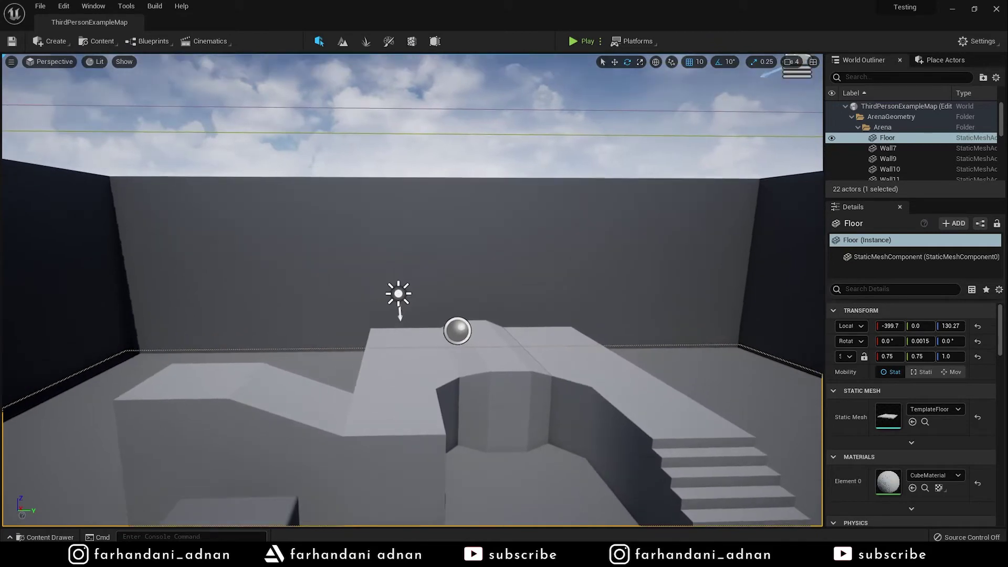
{"action": "right_click_drag", "start_coordinate": [415, 263], "coordinate": [414, 247]}
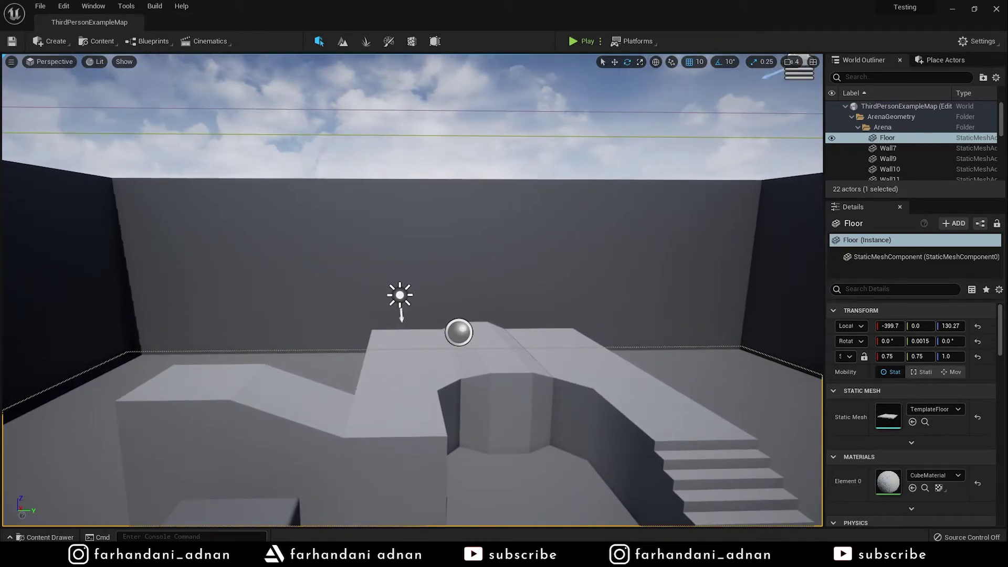
{"action": "right_click_drag", "start_coordinate": [415, 247], "coordinate": [415, 232]}
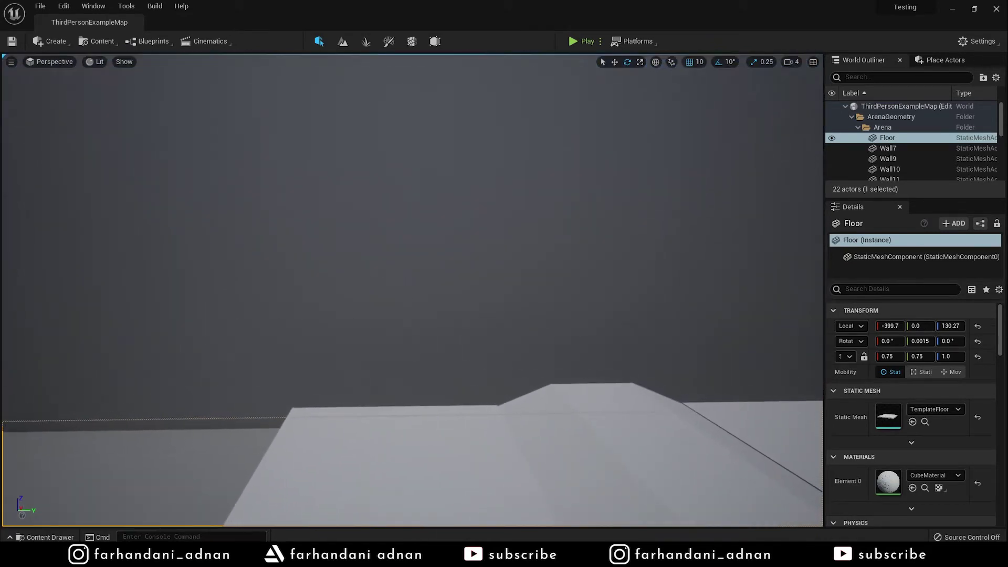
{"action": "key", "text": "f"}
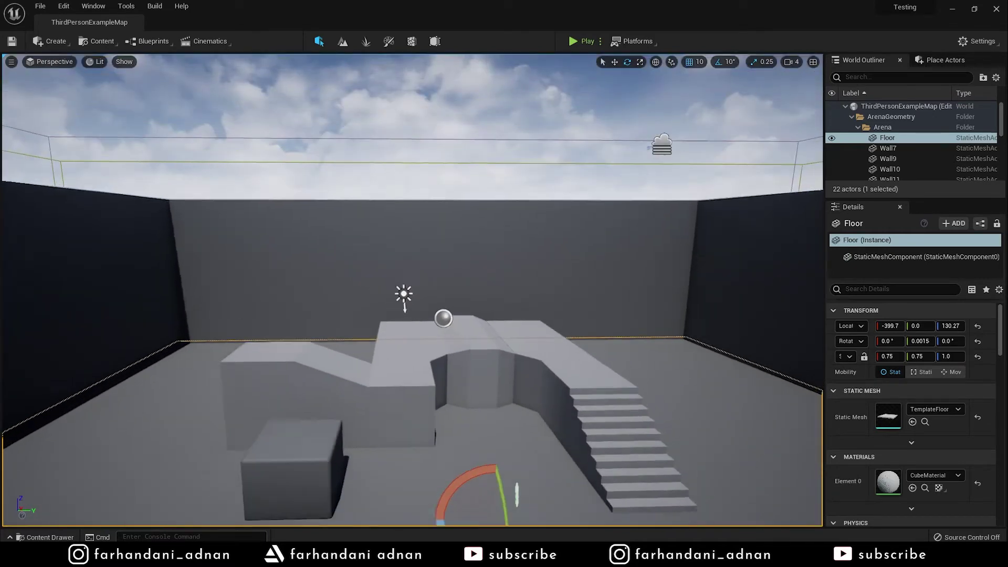
{"action": "right_click_drag", "start_coordinate": [415, 289], "coordinate": [577, 289]}
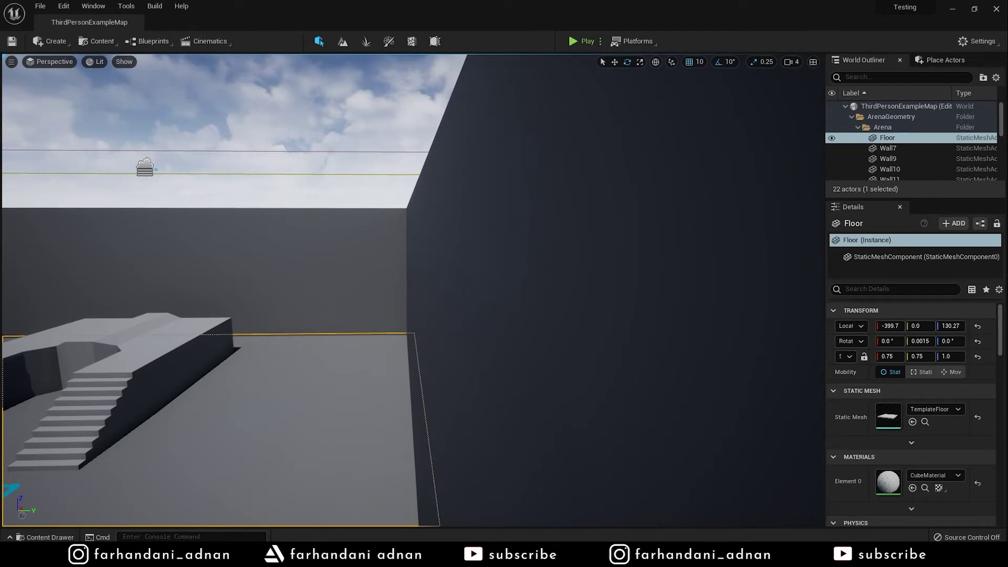
{"action": "key", "text": "f"}
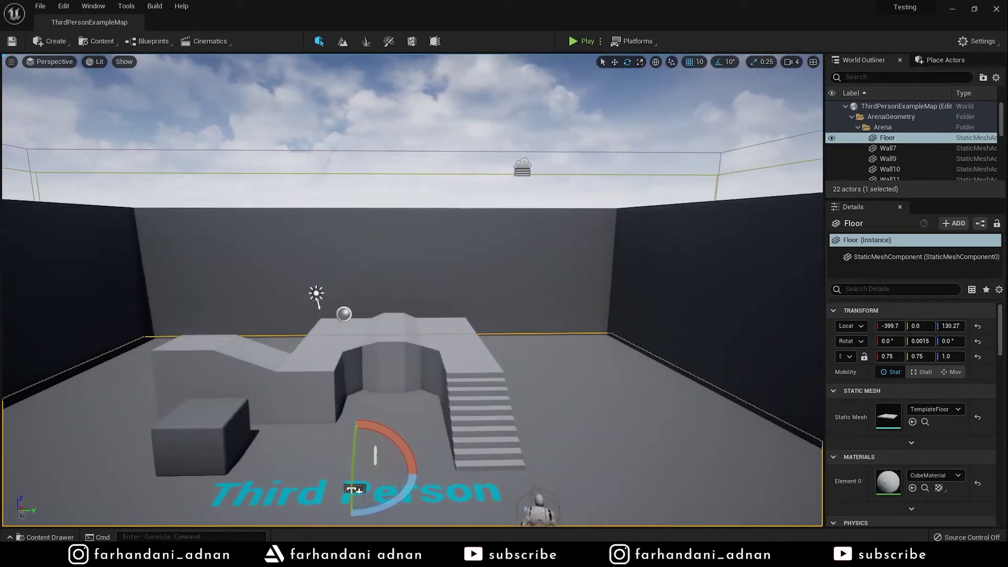
{"action": "mouse_move", "coordinate": [414, 289]}
{"action": "right_mouse_down"}
{"action": "mouse_move", "coordinate": [415, 394]}
{"action": "mouse_move", "coordinate": [415, 289]}
{"action": "mouse_move", "coordinate": [415, 315]}
{"action": "right_mouse_up"}
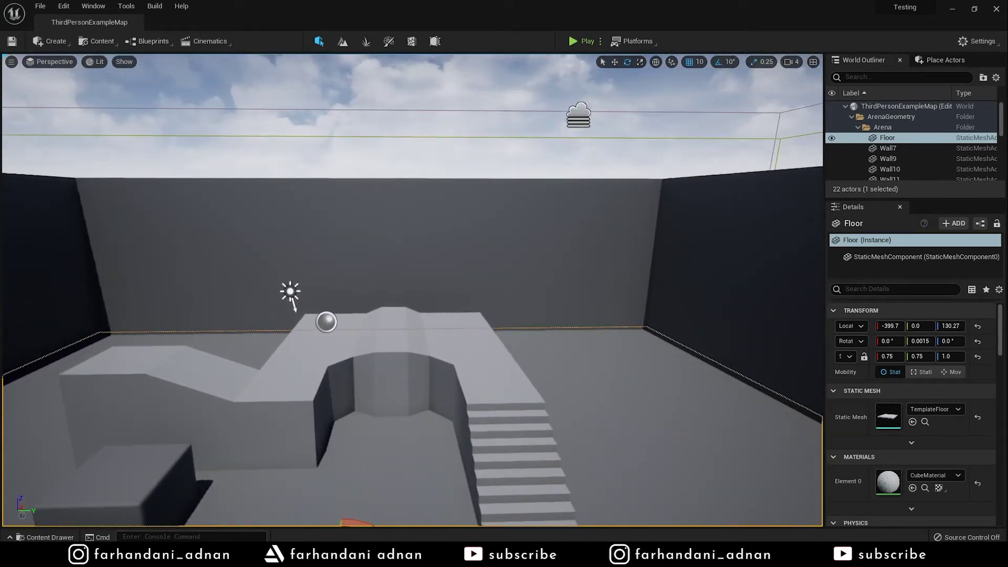
{"action": "right_click_drag", "start_coordinate": [415, 315], "coordinate": [492, 308]}
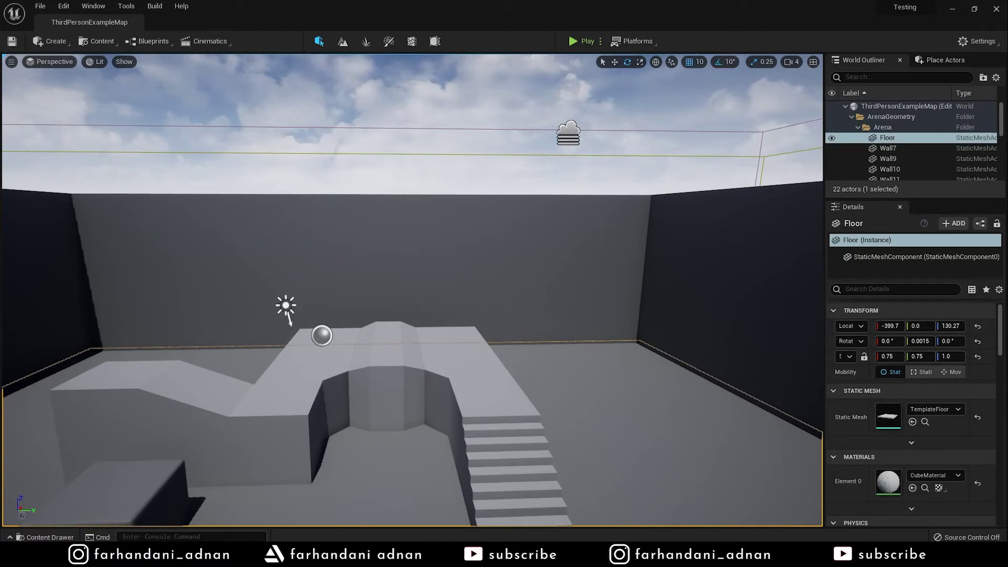
{"action": "right_click_drag", "start_coordinate": [415, 315], "coordinate": [525, 310]}
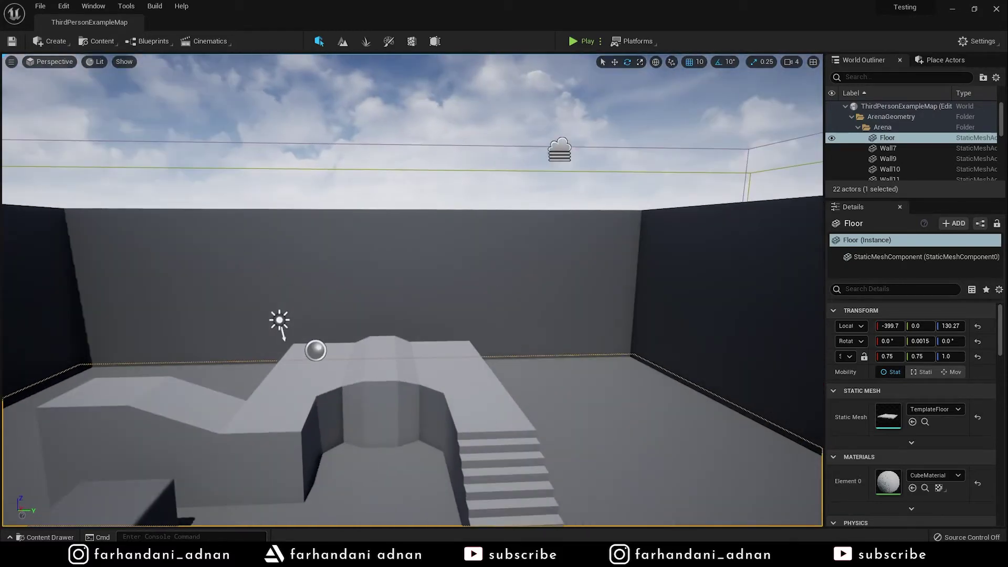
{"action": "right_click_drag", "start_coordinate": [525, 310], "coordinate": [494, 315]}
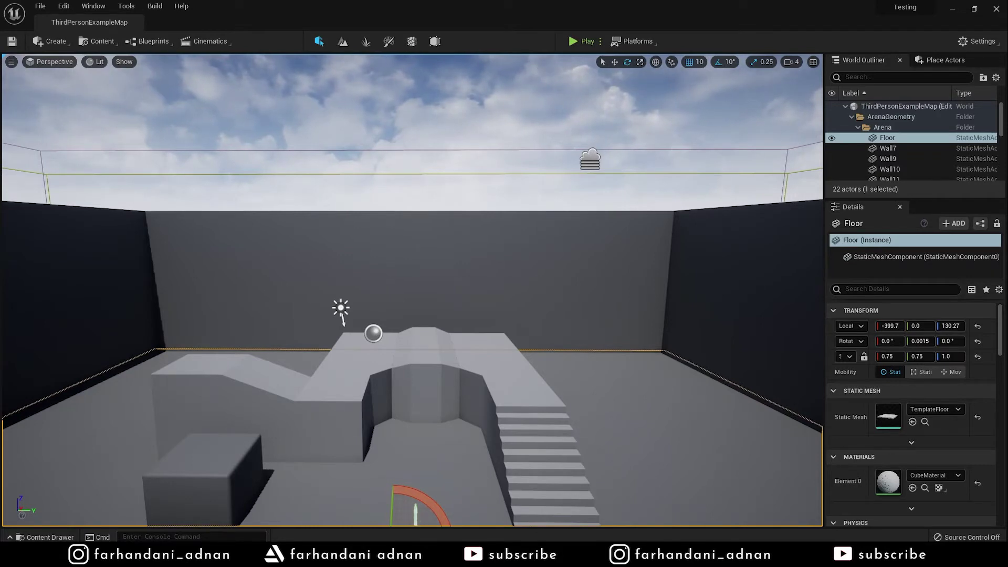
{"action": "mouse_move", "coordinate": [494, 315]}
{"action": "right_mouse_down"}
{"action": "mouse_move", "coordinate": [493, 294]}
{"action": "mouse_move", "coordinate": [504, 310]}
{"action": "right_mouse_up"}
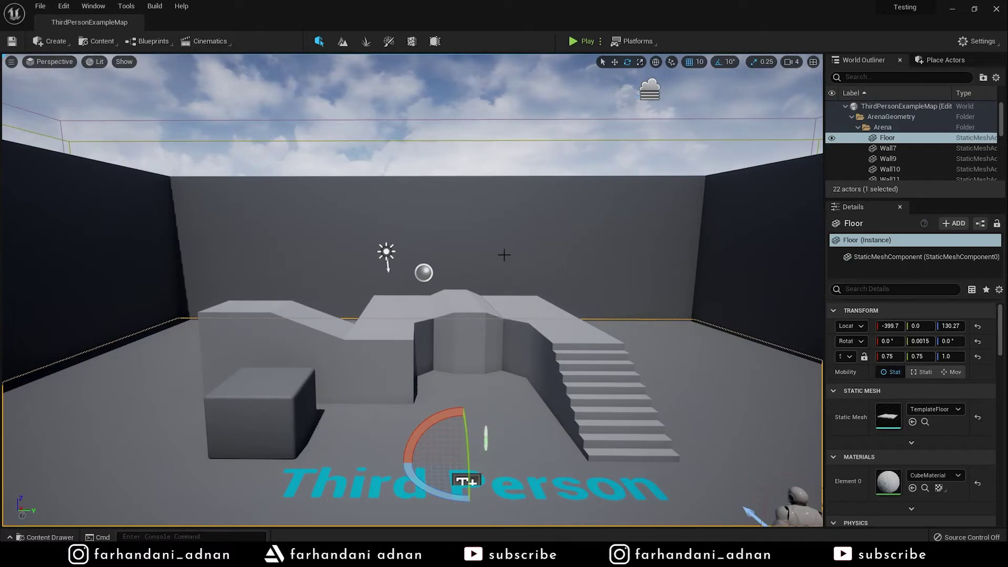
{"action": "right_click_drag", "start_coordinate": [504, 310], "coordinate": [504, 310]}
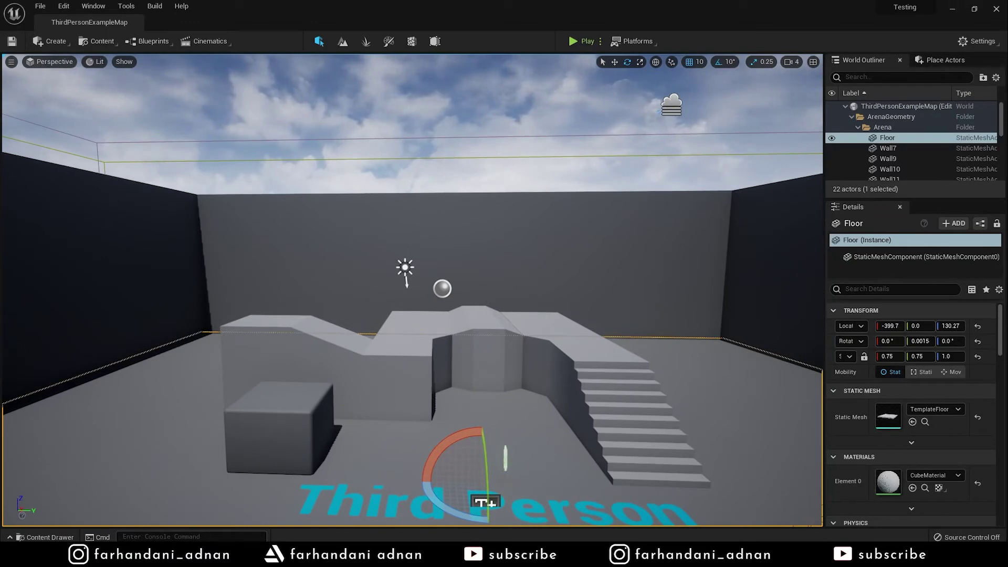
{"action": "right_click_drag", "start_coordinate": [504, 310], "coordinate": [504, 310]}
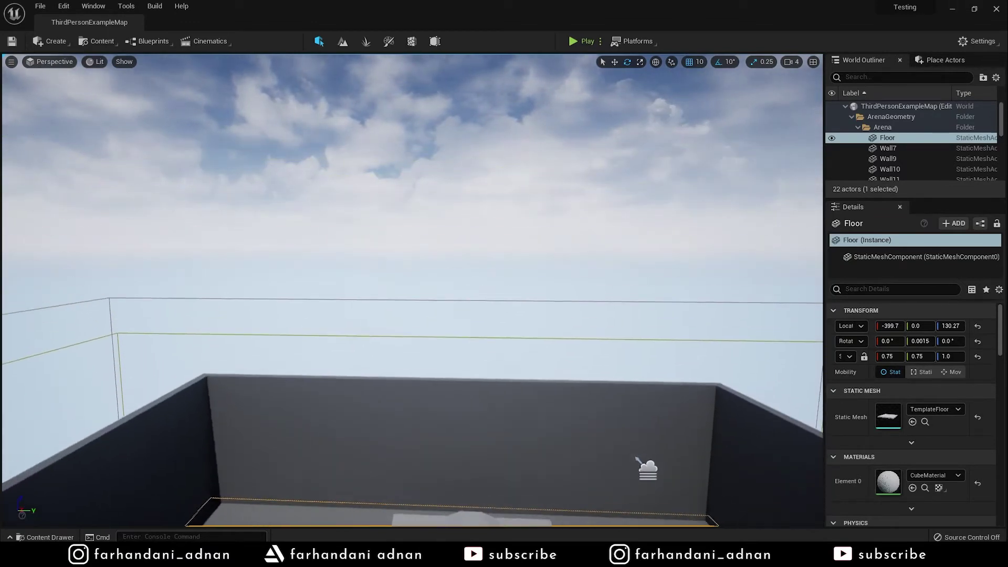
{"action": "right_click_drag", "start_coordinate": [504, 310], "coordinate": [504, 310]}
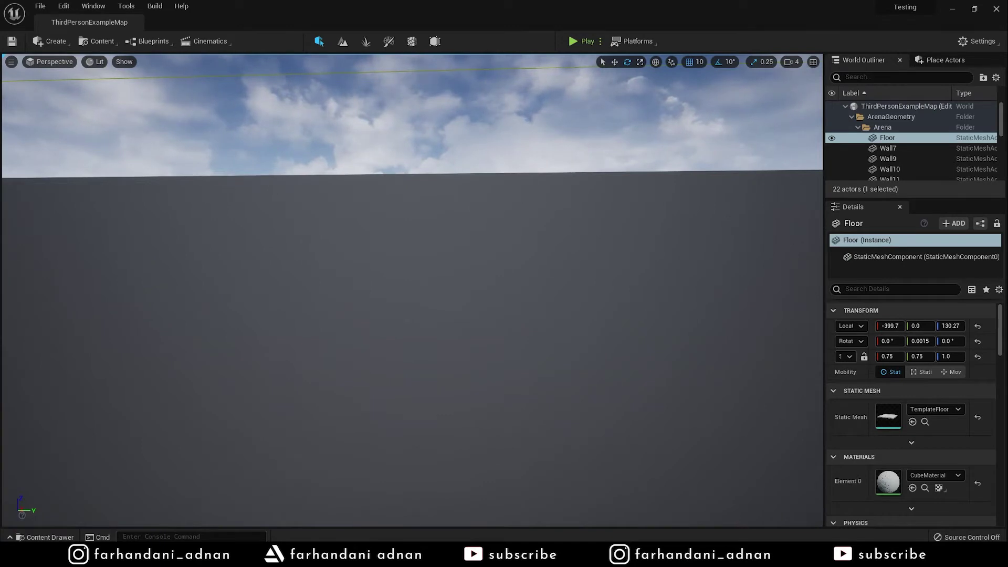
{"action": "right_click_drag", "start_coordinate": [504, 310], "coordinate": [504, 310]}
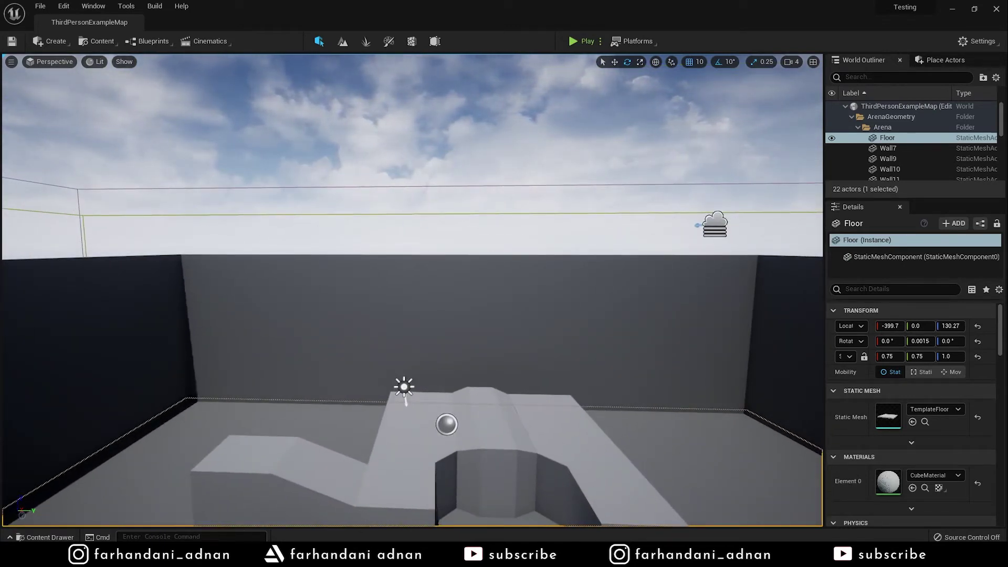
{"action": "right_click_drag", "start_coordinate": [504, 310], "coordinate": [504, 309]}
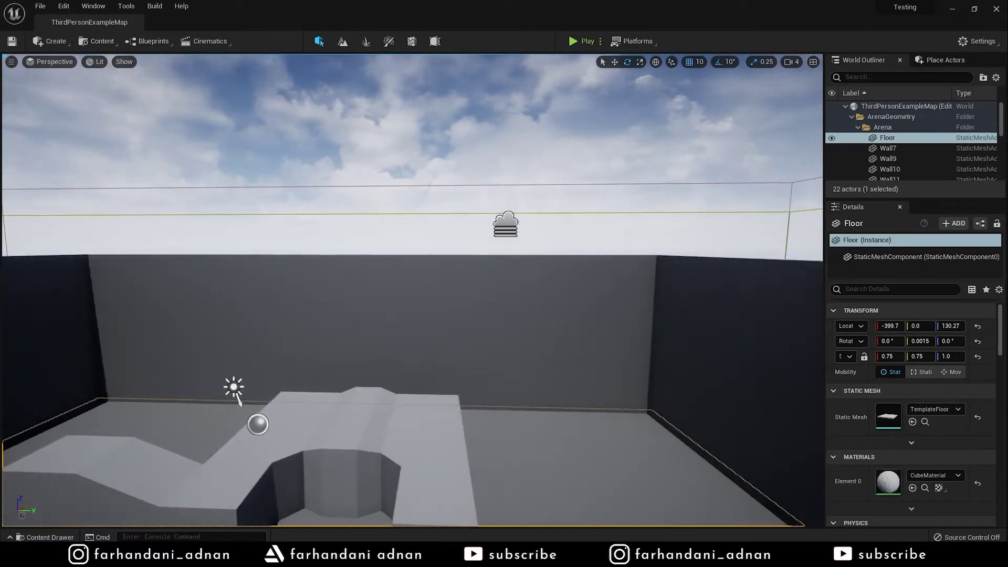
{"action": "right_click_drag", "start_coordinate": [504, 310], "coordinate": [504, 310]}
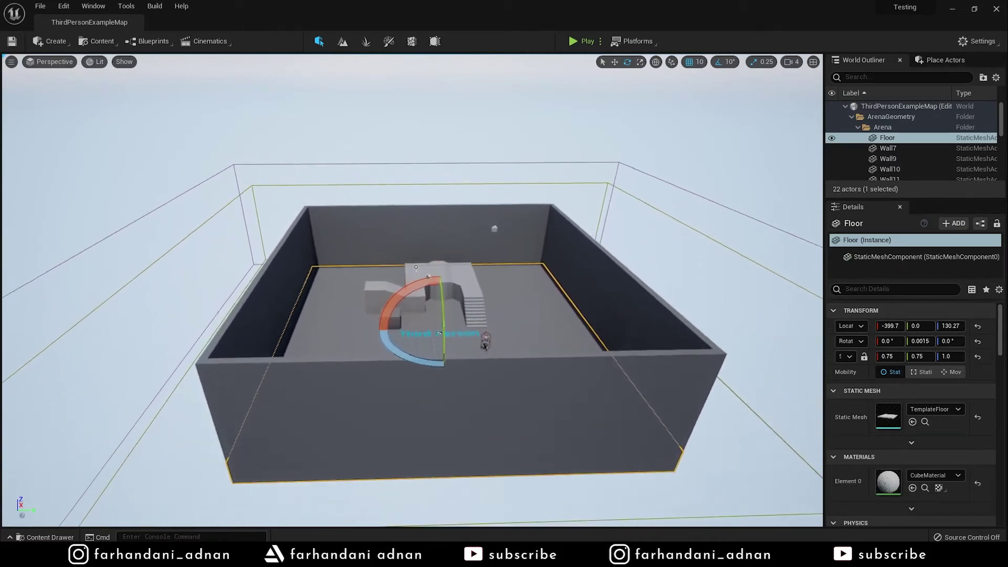
{"action": "right_click_drag", "start_coordinate": [766, 90], "coordinate": [766, 89]}
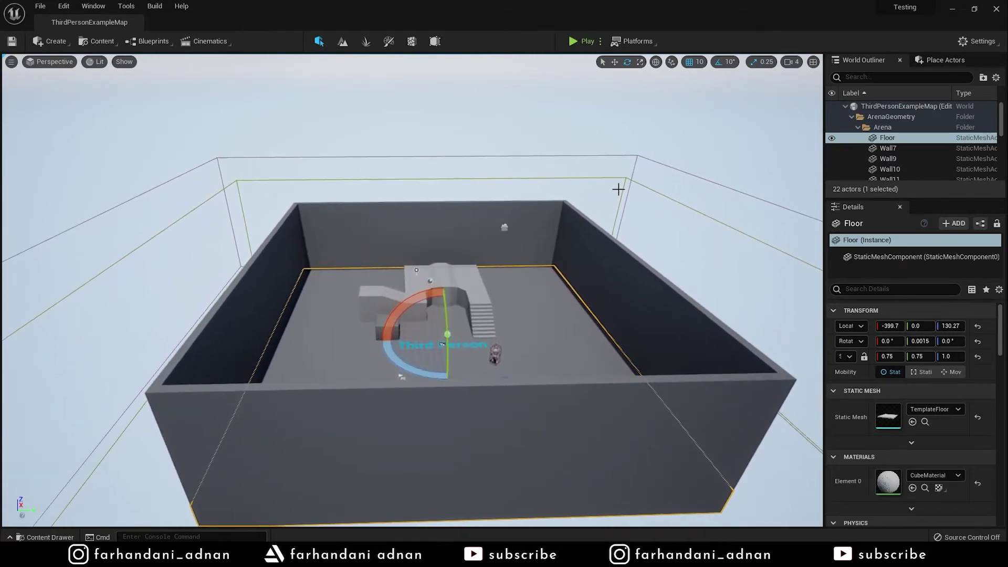
{"action": "left_click", "coordinate": [797, 62]}
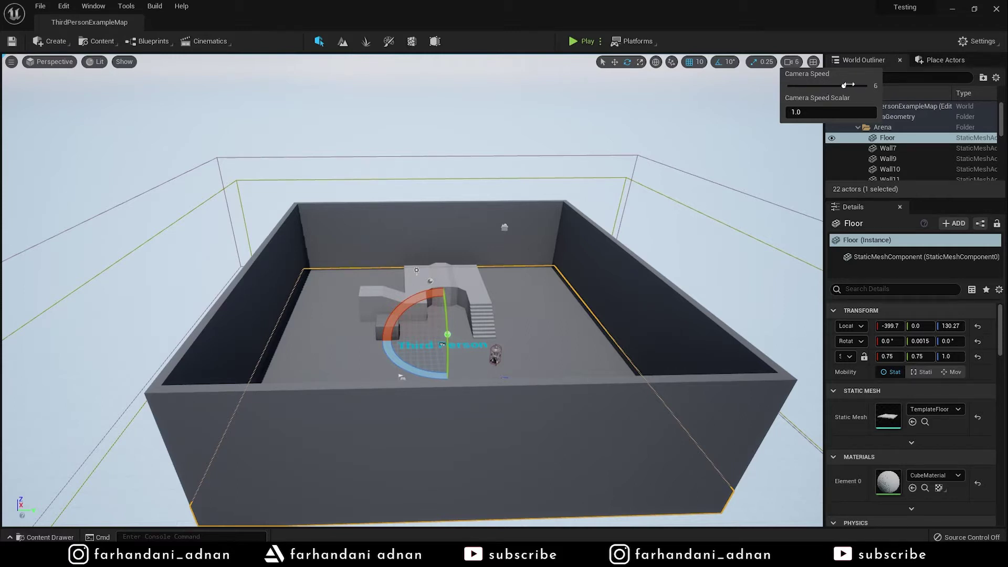
{"action": "right_click_drag", "start_coordinate": [779, 99], "coordinate": [779, 99]}
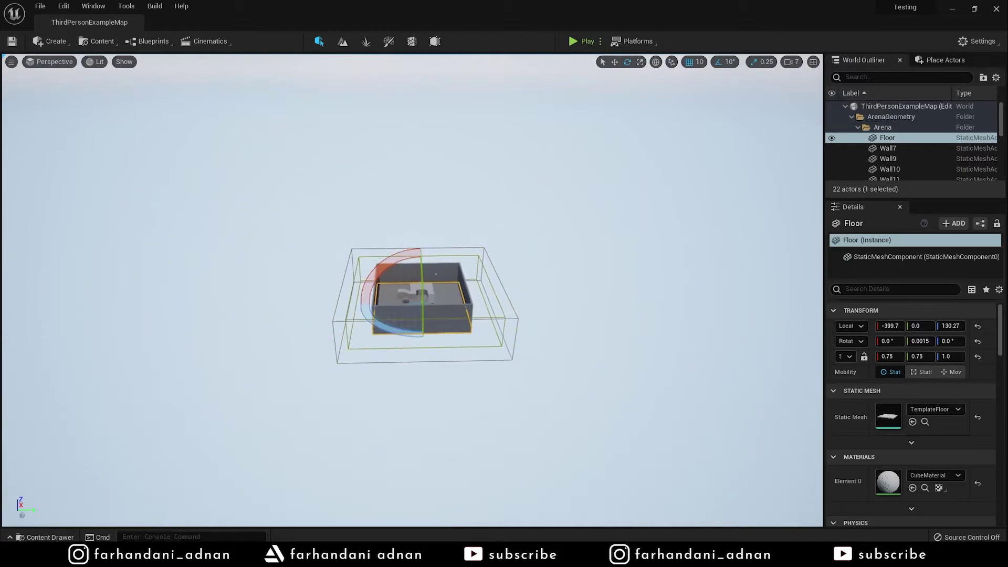
{"action": "scroll", "coordinate": [412, 289], "scroll_direction": "down", "scroll_amount": 5}
{"action": "scroll", "coordinate": [412, 289], "scroll_direction": "up", "scroll_amount": 5}
{"action": "scroll", "coordinate": [412, 288], "scroll_direction": "down", "scroll_amount": 4}
{"action": "scroll", "coordinate": [413, 289], "scroll_direction": "up", "scroll_amount": 5}
{"action": "scroll", "coordinate": [549, 185], "scroll_direction": "down", "scroll_amount": 4}
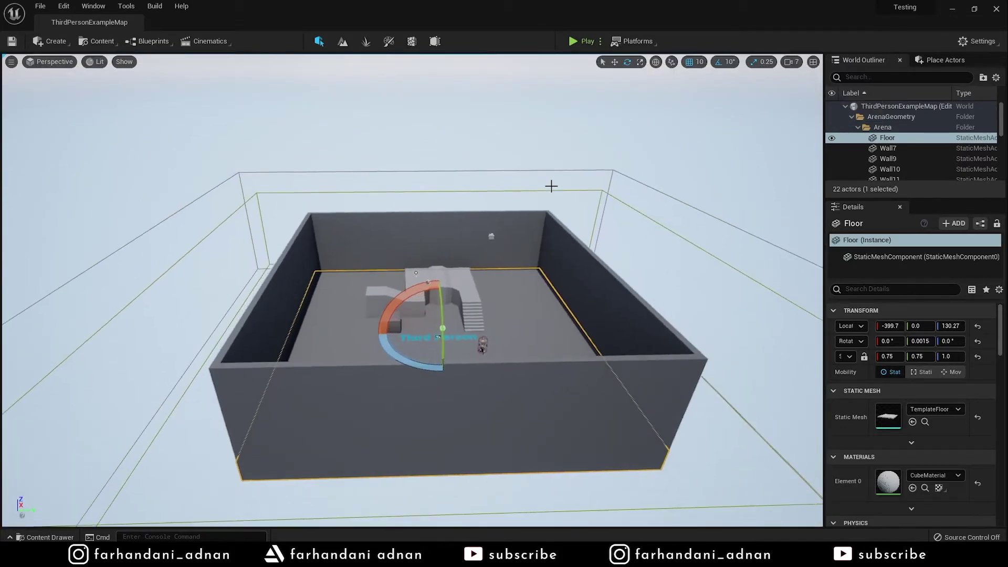
{"action": "left_click", "coordinate": [792, 62]}
{"action": "left_click_drag", "start_coordinate": [842, 87], "coordinate": [805, 85]}
{"action": "right_click_drag", "start_coordinate": [652, 152], "coordinate": [653, 153]}
{"action": "left_click", "coordinate": [792, 62]}
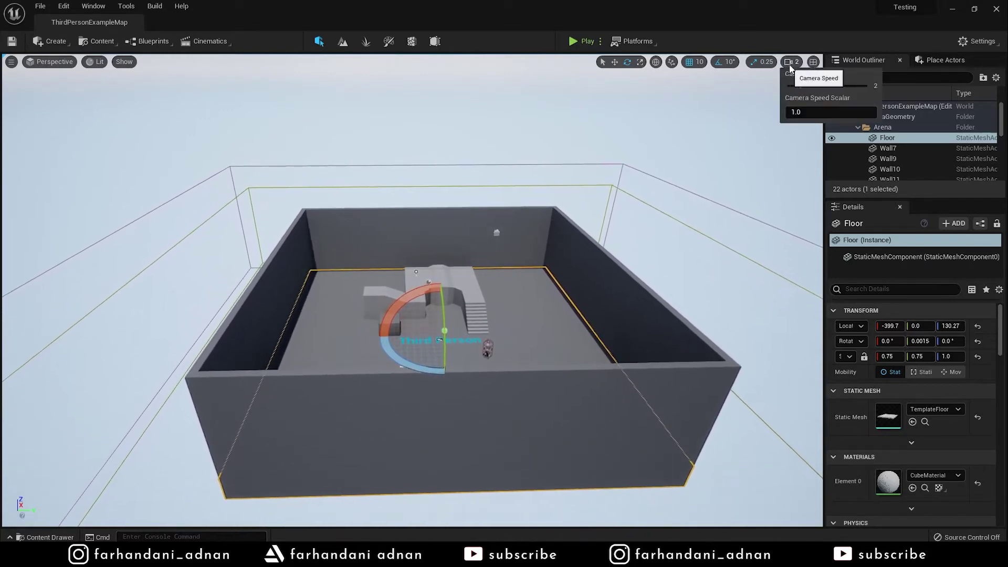
{"action": "right_click_drag", "start_coordinate": [802, 67], "coordinate": [802, 66]}
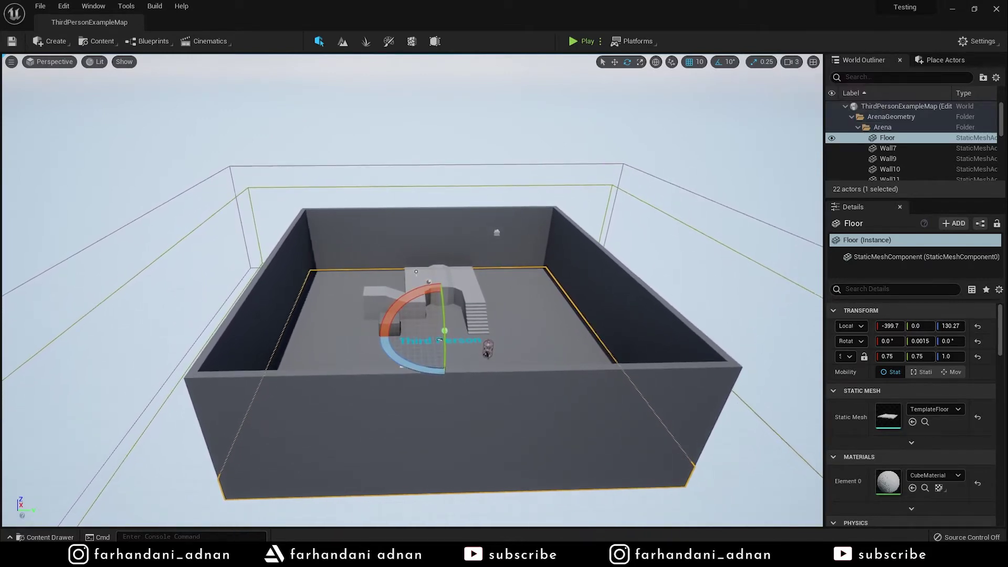
{"action": "left_click", "coordinate": [793, 62]}
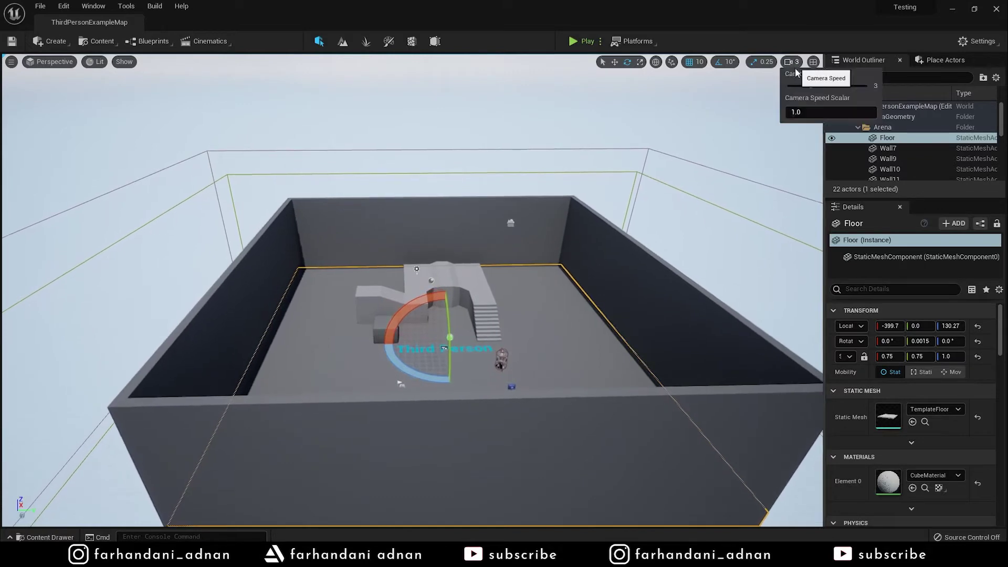
{"action": "right_click_drag", "start_coordinate": [819, 89], "coordinate": [820, 89]}
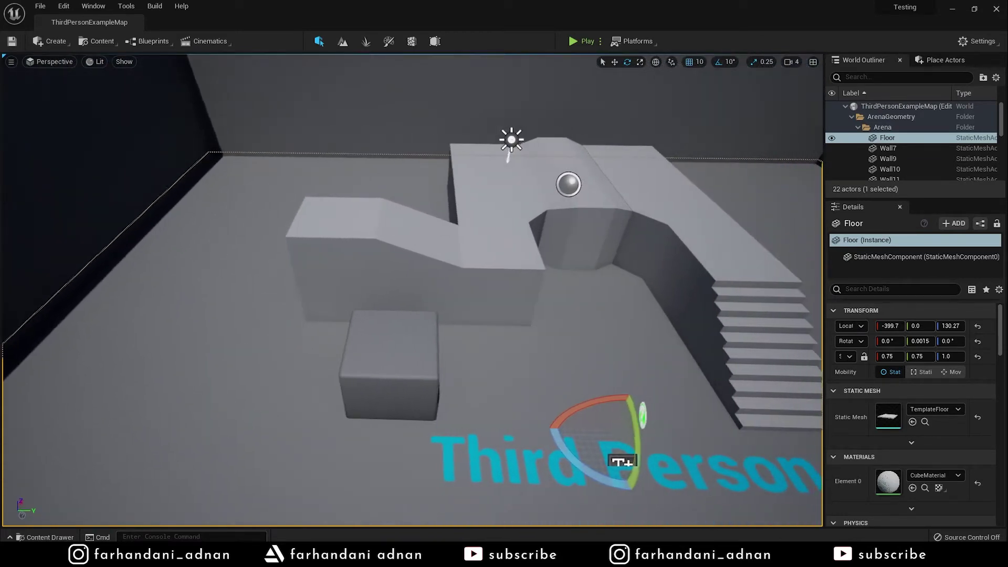
{"action": "right_click_drag", "start_coordinate": [820, 89], "coordinate": [819, 89]}
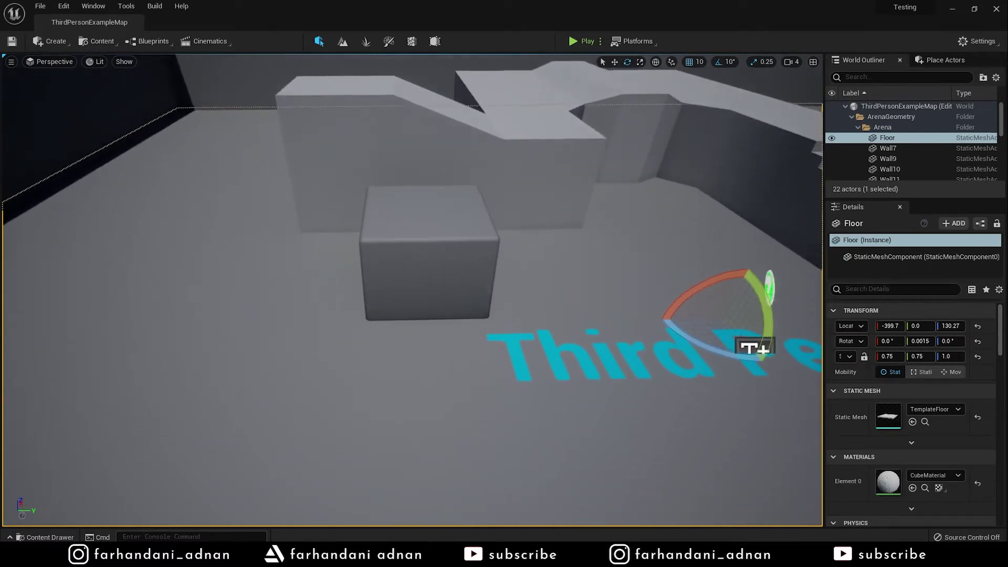
Select the cube in front of the ramps, frame it, and nudge it along Y to -460
{"action": "right_click_drag", "start_coordinate": [435, 322], "coordinate": [434, 322]}
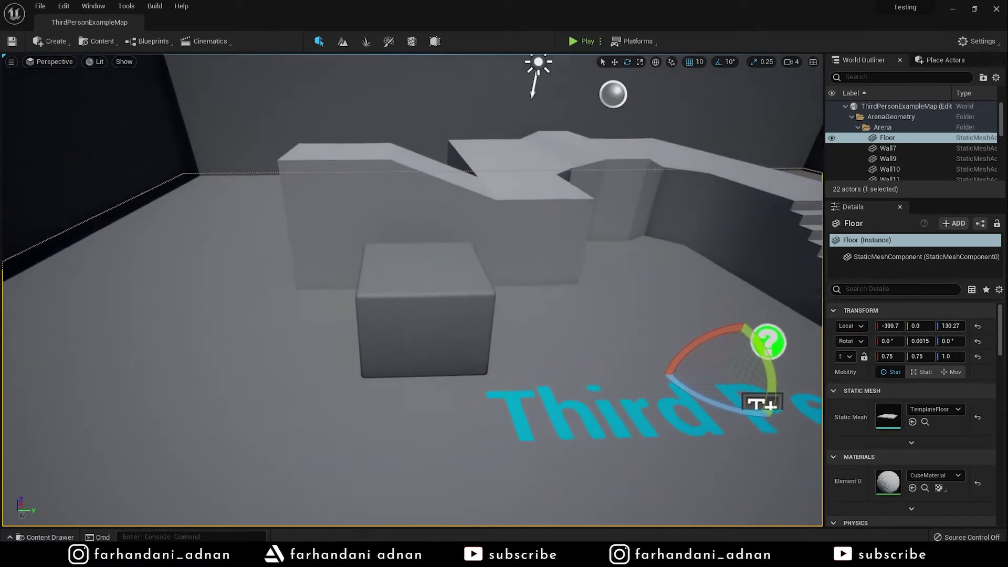
{"action": "left_click", "coordinate": [426, 315]}
{"action": "right_click_drag", "start_coordinate": [560, 286], "coordinate": [560, 285]}
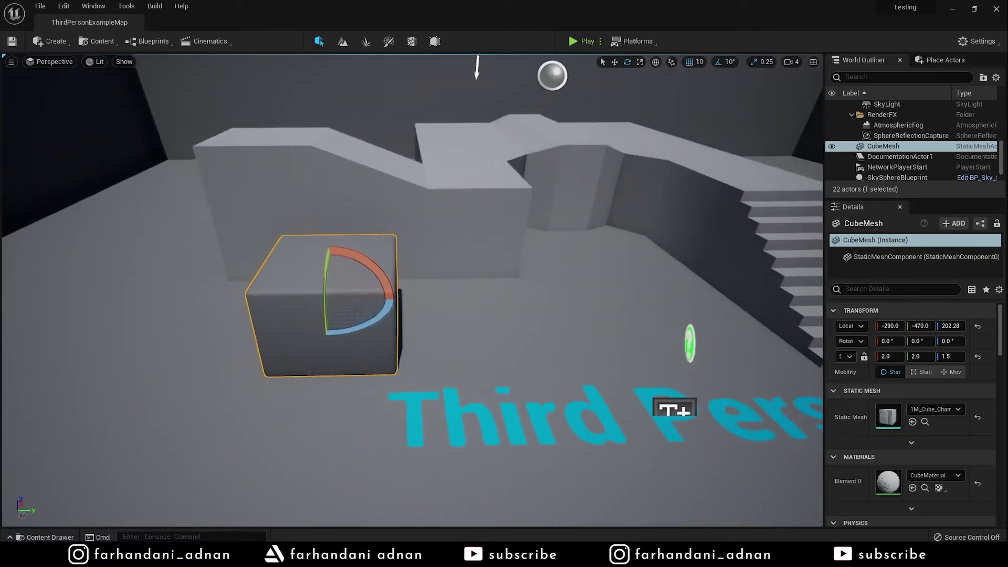
{"action": "right_click_drag", "start_coordinate": [586, 241], "coordinate": [587, 241]}
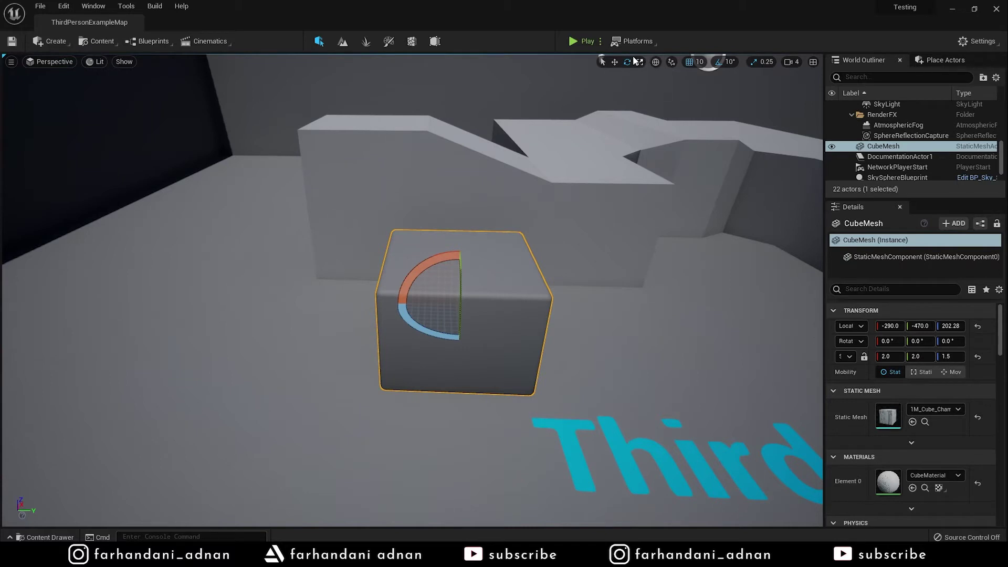
{"action": "left_click", "coordinate": [603, 62]}
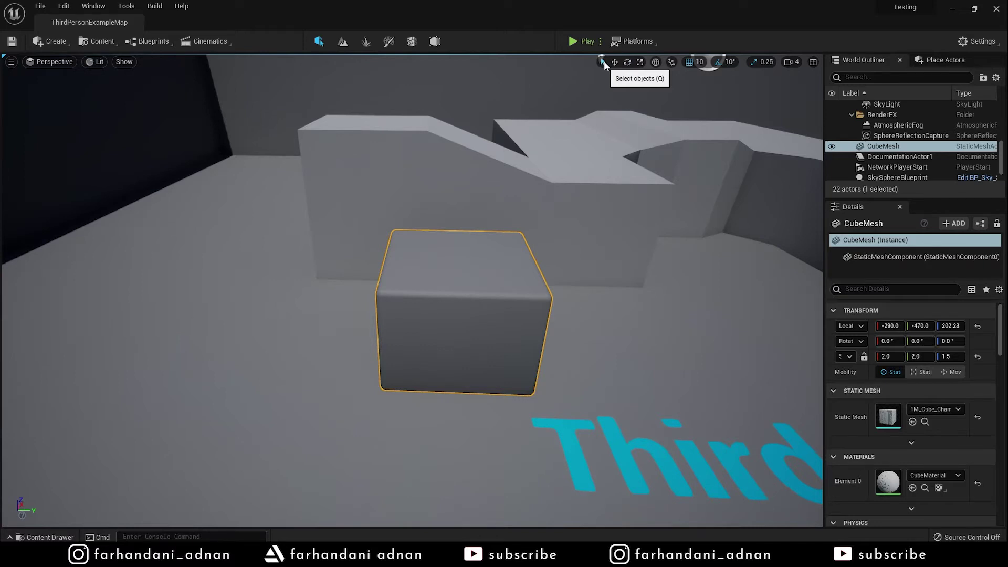
{"action": "left_click", "coordinate": [616, 62]}
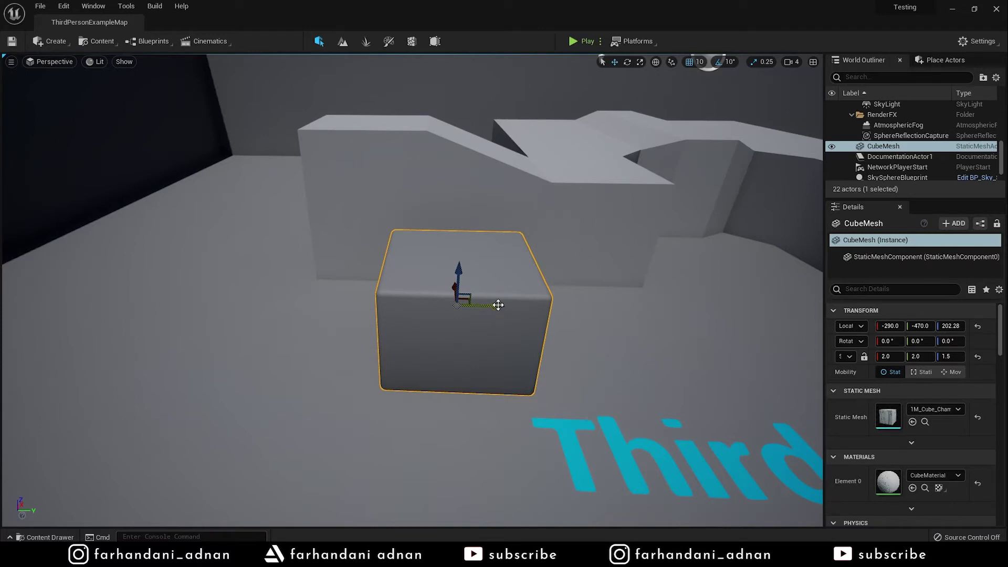
{"action": "left_click_drag", "start_coordinate": [499, 305], "coordinate": [506, 307]}
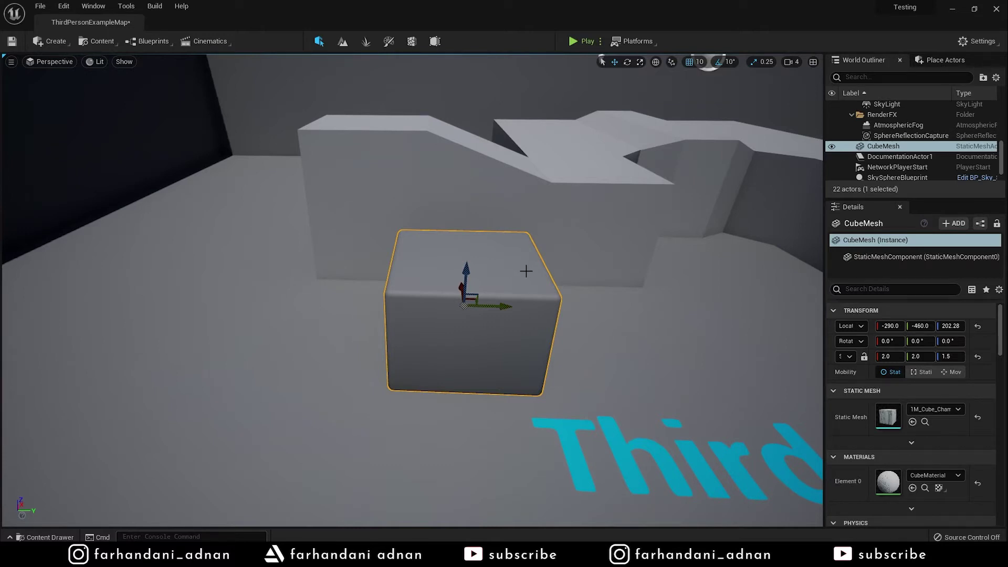
Scale the cube to a Y scale of 2.5
{"action": "key", "text": "e"}
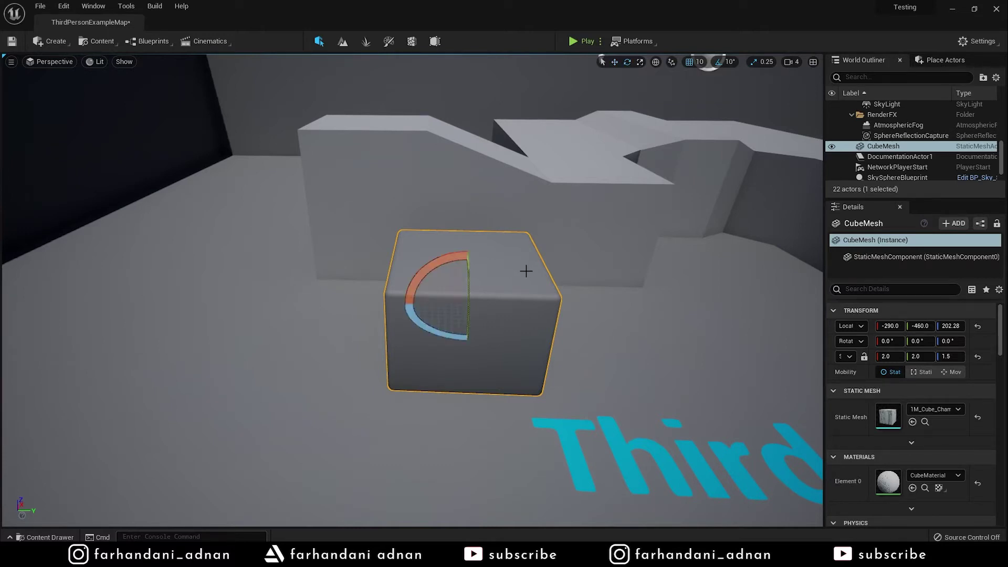
{"action": "key", "text": "r"}
{"action": "left_click_drag", "start_coordinate": [504, 305], "coordinate": [470, 263]}
Use world coordinates to raise the cube and slide it along Y to -290, -490, 252.28
{"action": "key", "text": "q"}
{"action": "key", "text": "w"}
{"action": "mouse_move", "coordinate": [467, 287]}
{"action": "left_mouse_down"}
{"action": "mouse_move", "coordinate": [439, 233]}
{"action": "mouse_move", "coordinate": [430, 235]}
{"action": "left_mouse_up"}
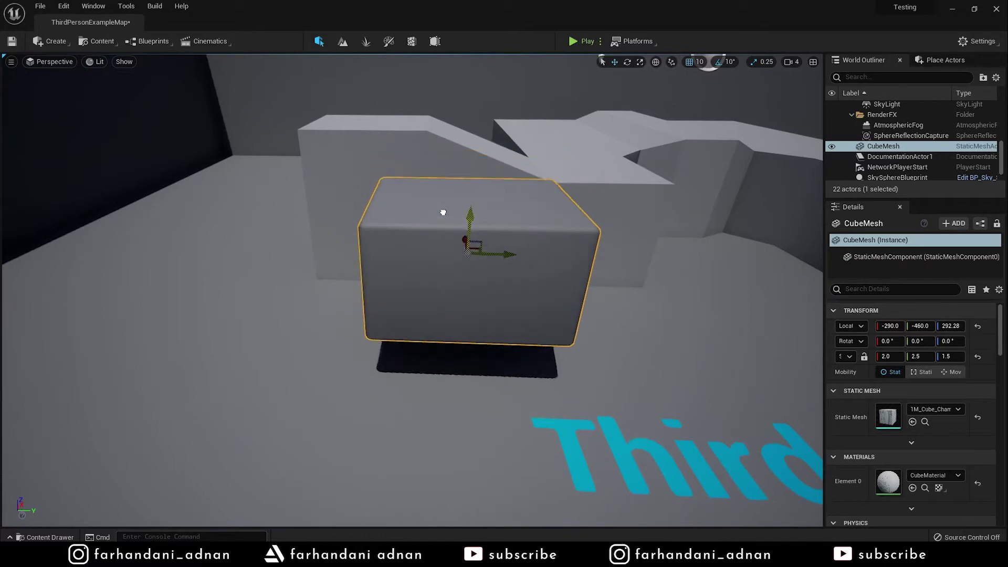
{"action": "scroll", "coordinate": [581, 63], "scroll_direction": "down", "scroll_amount": 3}
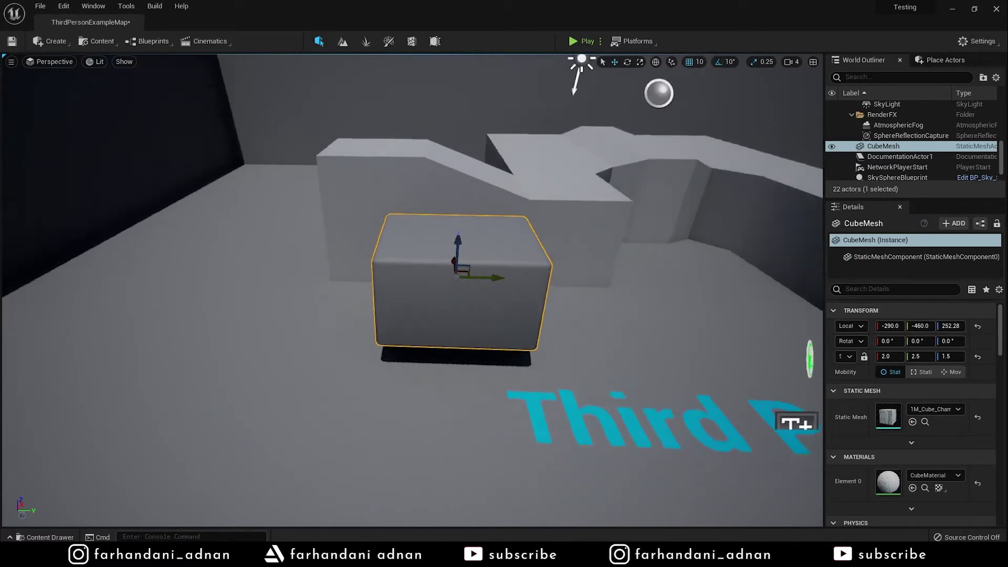
{"action": "scroll", "coordinate": [530, 131], "scroll_direction": "up", "scroll_amount": 5}
{"action": "scroll", "coordinate": [413, 291], "scroll_direction": "down", "scroll_amount": 3}
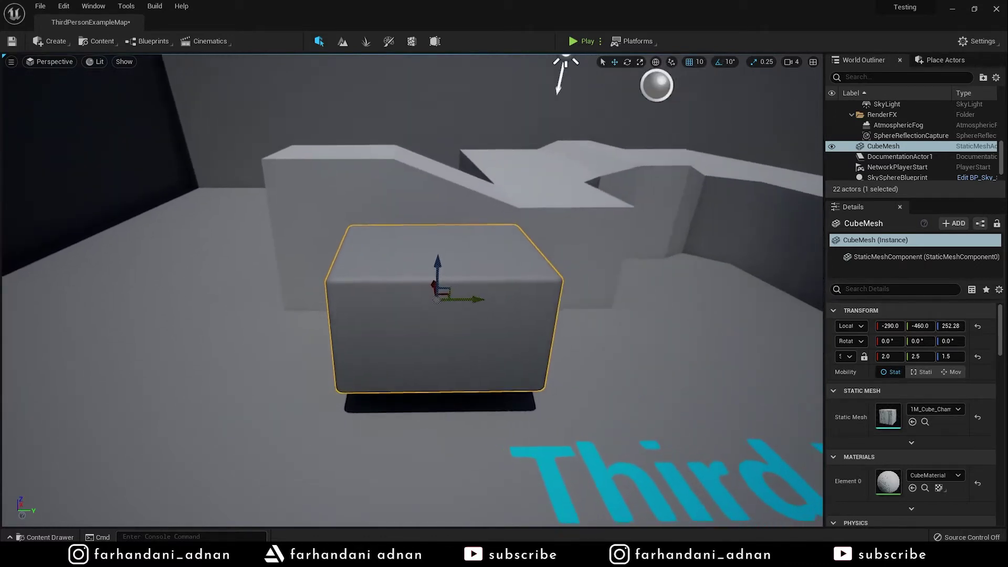
{"action": "scroll", "coordinate": [413, 290], "scroll_direction": "up", "scroll_amount": 3}
{"action": "scroll", "coordinate": [413, 290], "scroll_direction": "down", "scroll_amount": 3}
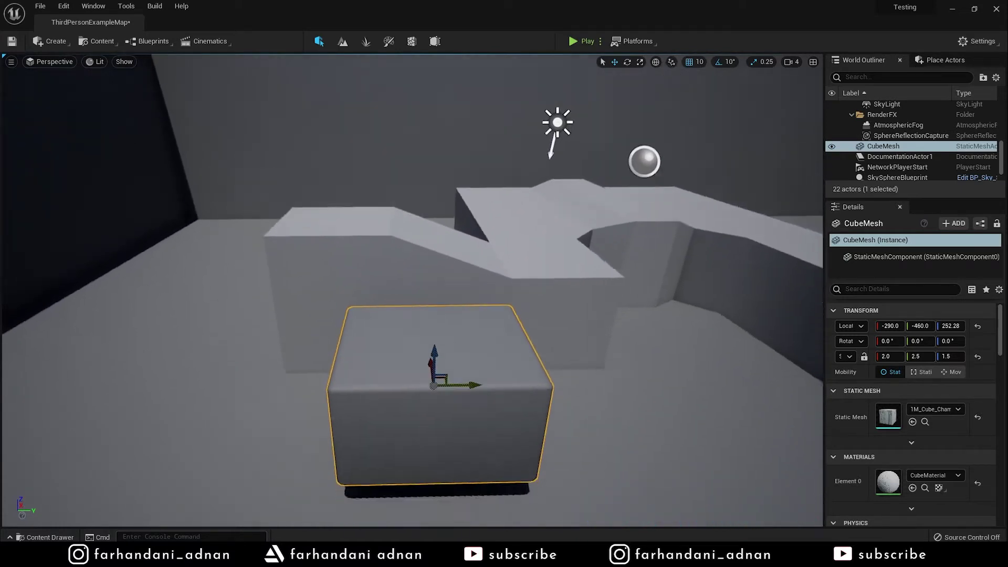
{"action": "right_click_drag", "start_coordinate": [495, 231], "coordinate": [495, 294]}
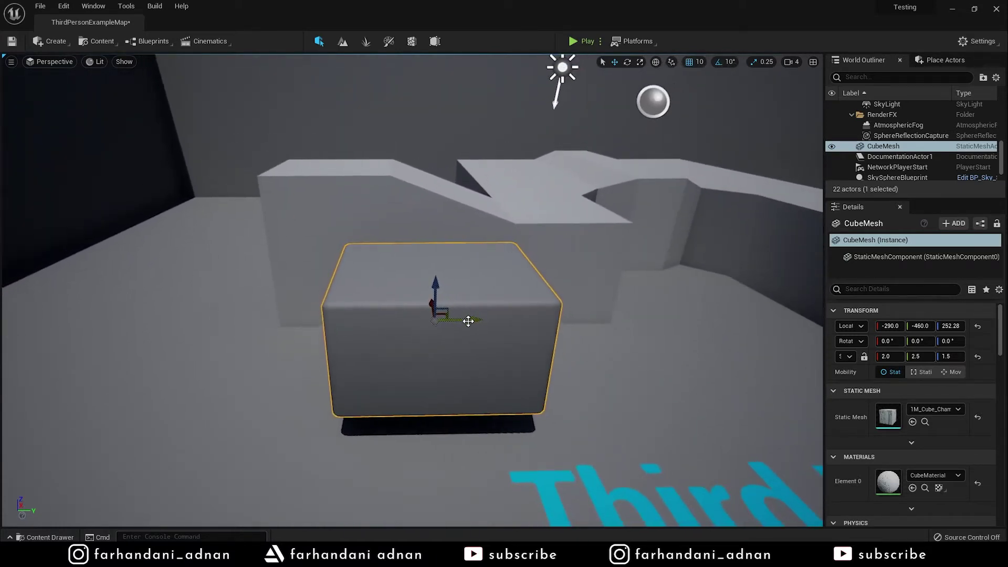
{"action": "mouse_move", "coordinate": [473, 319]}
{"action": "left_mouse_down"}
{"action": "mouse_move", "coordinate": [551, 320]}
{"action": "mouse_move", "coordinate": [450, 316]}
{"action": "left_mouse_up"}
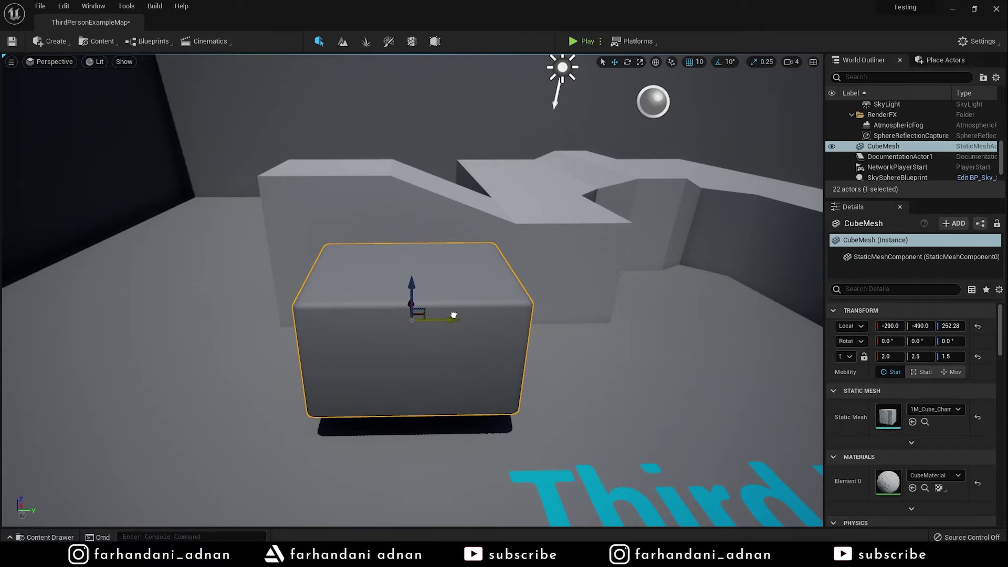
{"action": "left_click_drag", "start_coordinate": [453, 316], "coordinate": [453, 317]}
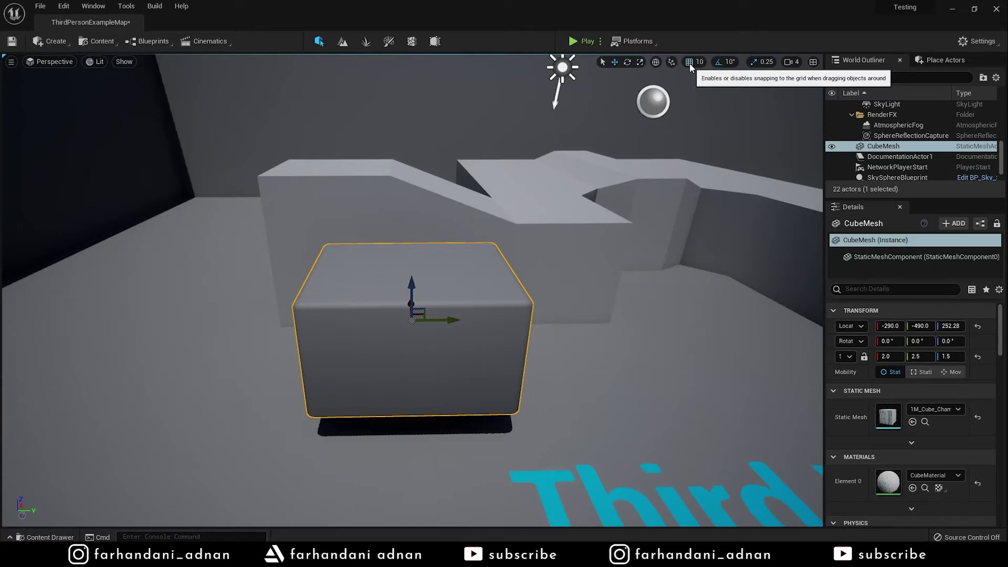
{"action": "left_click", "coordinate": [701, 61]}
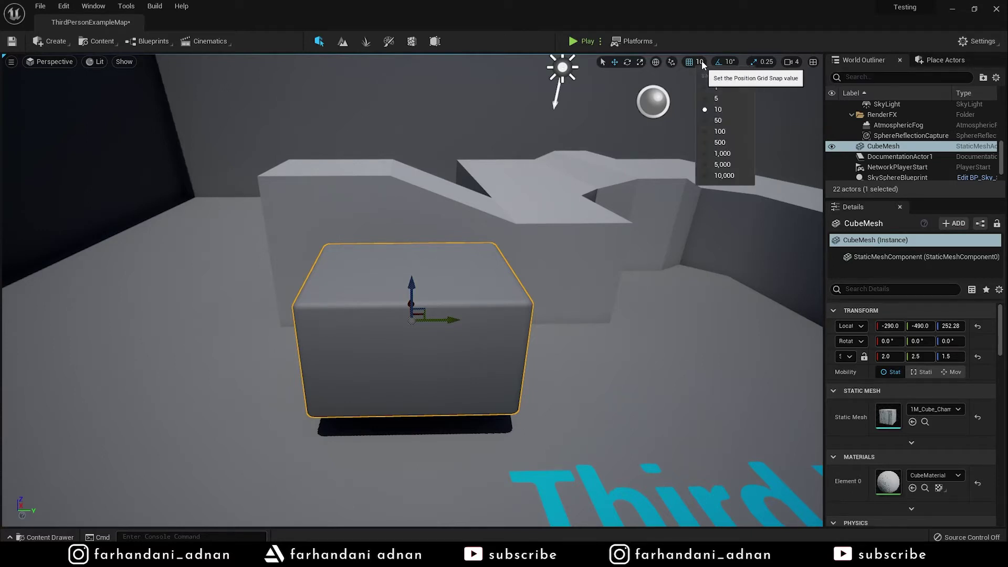
{"action": "left_click", "coordinate": [712, 132]}
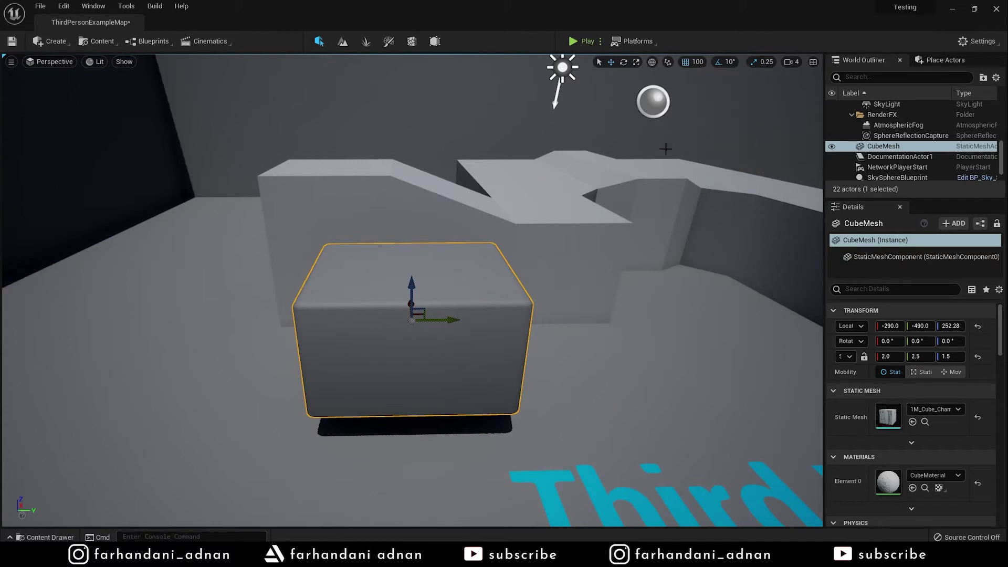
{"action": "mouse_move", "coordinate": [444, 321]}
{"action": "left_mouse_down"}
{"action": "mouse_move", "coordinate": [685, 319]}
{"action": "mouse_move", "coordinate": [345, 315]}
{"action": "mouse_move", "coordinate": [366, 330]}
{"action": "mouse_move", "coordinate": [443, 322]}
{"action": "left_mouse_up"}
{"action": "left_click_drag", "start_coordinate": [448, 348], "coordinate": [447, 348]}
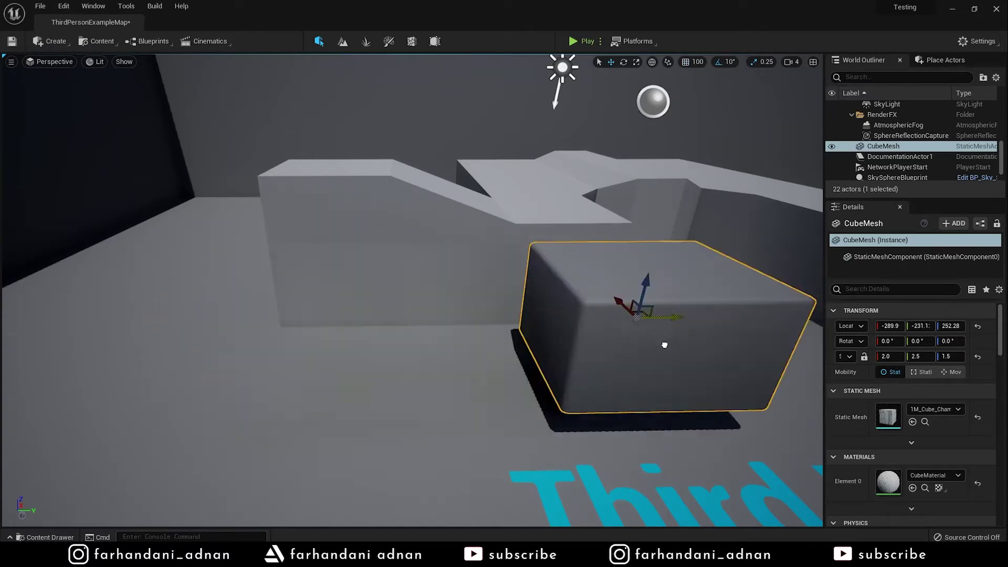
{"action": "left_click", "coordinate": [697, 62]}
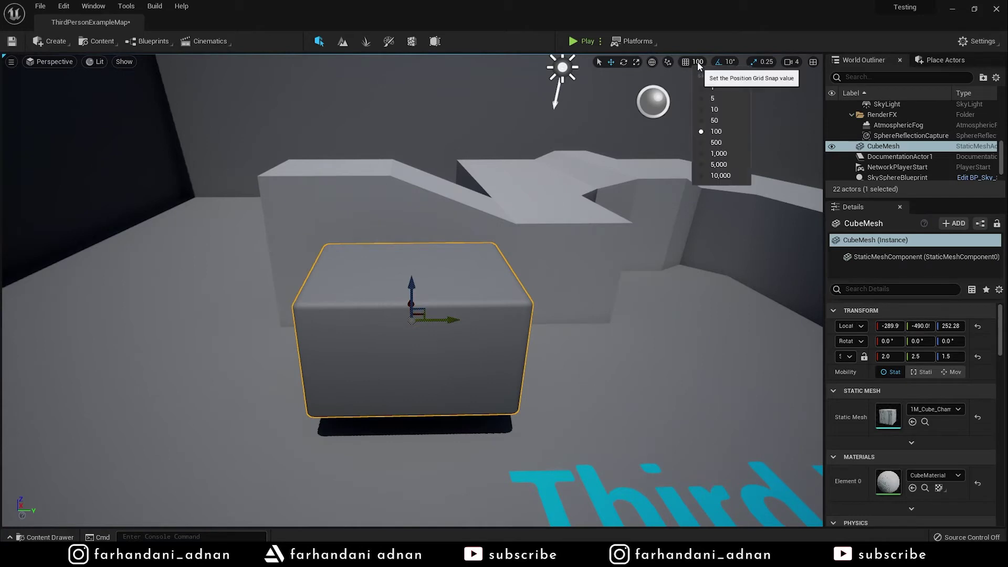
{"action": "left_click", "coordinate": [717, 113]}
{"action": "left_click_drag", "start_coordinate": [563, 193], "coordinate": [764, 105], "text": "alt"}
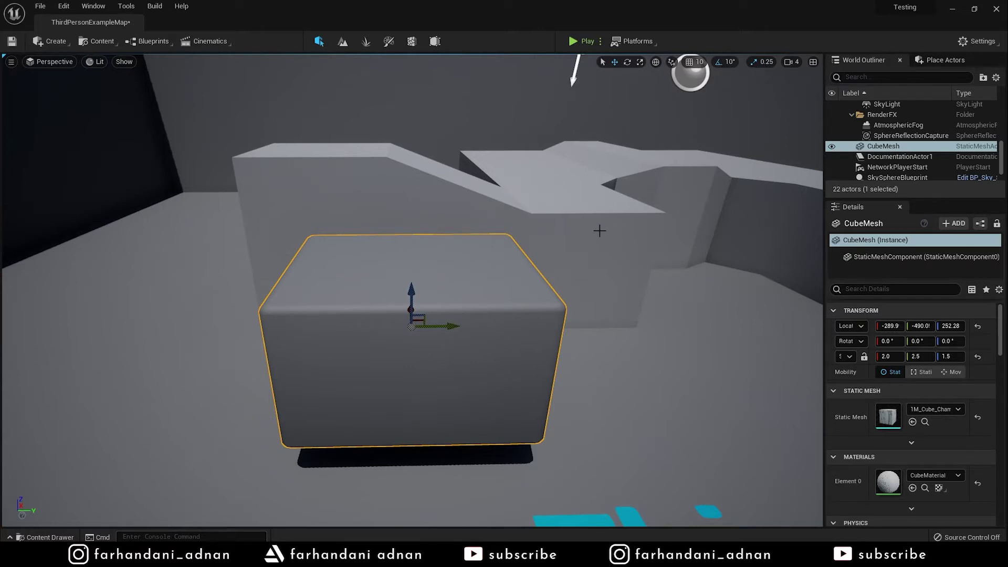
{"action": "right_click_drag", "start_coordinate": [599, 230], "coordinate": [599, 230]}
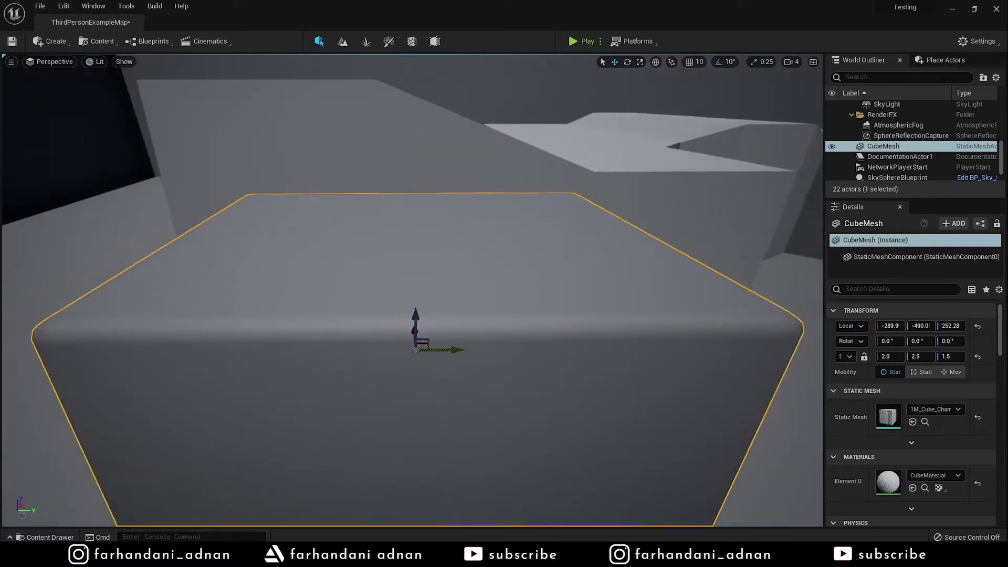
{"action": "right_click_drag", "start_coordinate": [425, 264], "coordinate": [425, 264]}
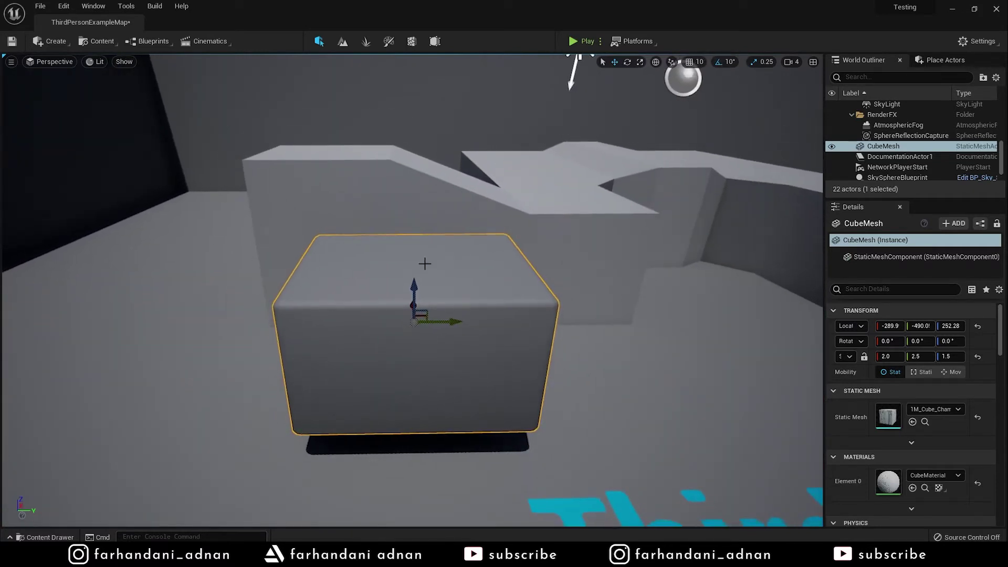
{"action": "scroll", "coordinate": [425, 263], "scroll_direction": "down", "scroll_amount": 3}
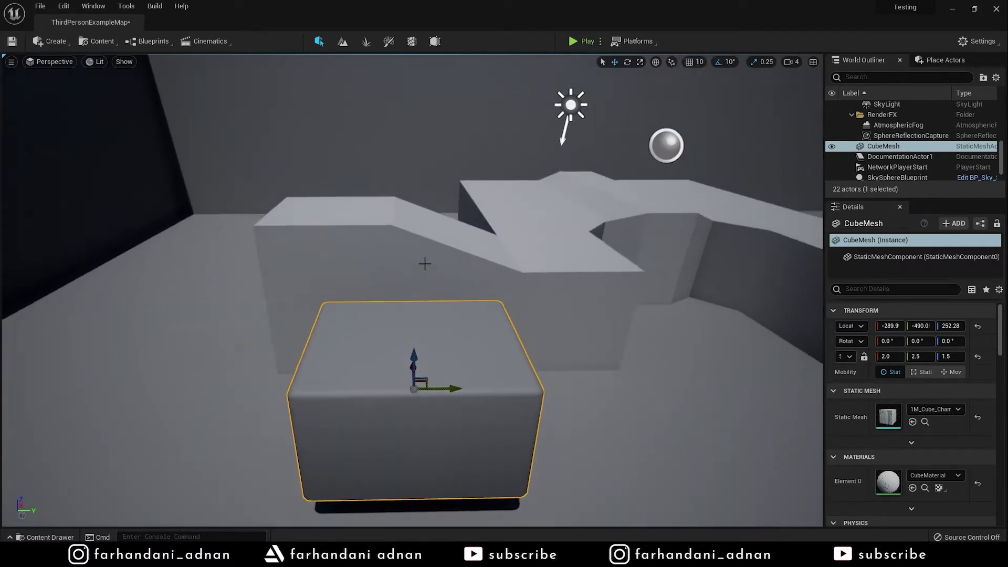
{"action": "right_click_drag", "start_coordinate": [425, 264], "coordinate": [425, 264]}
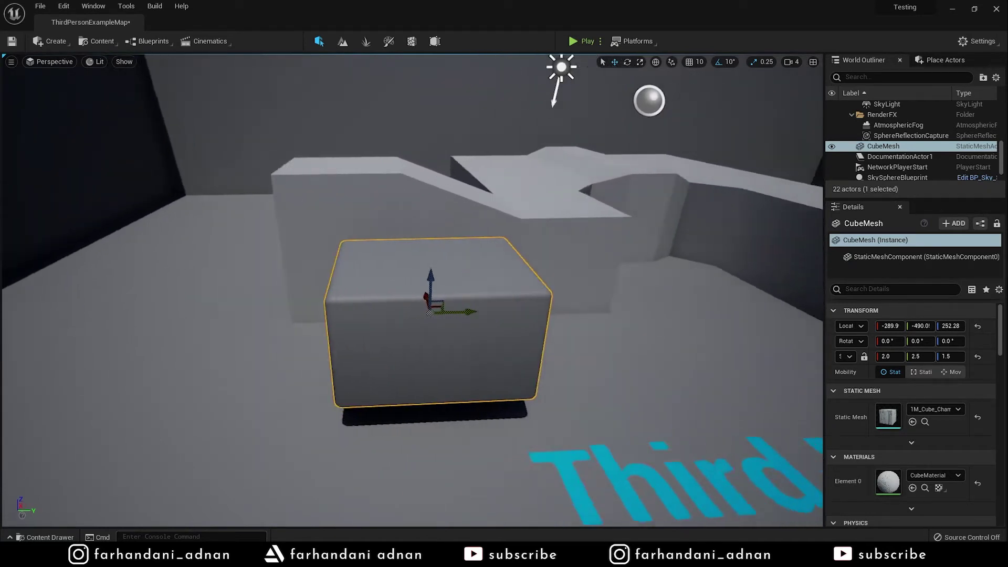
{"action": "right_click_drag", "start_coordinate": [323, 226], "coordinate": [323, 225]}
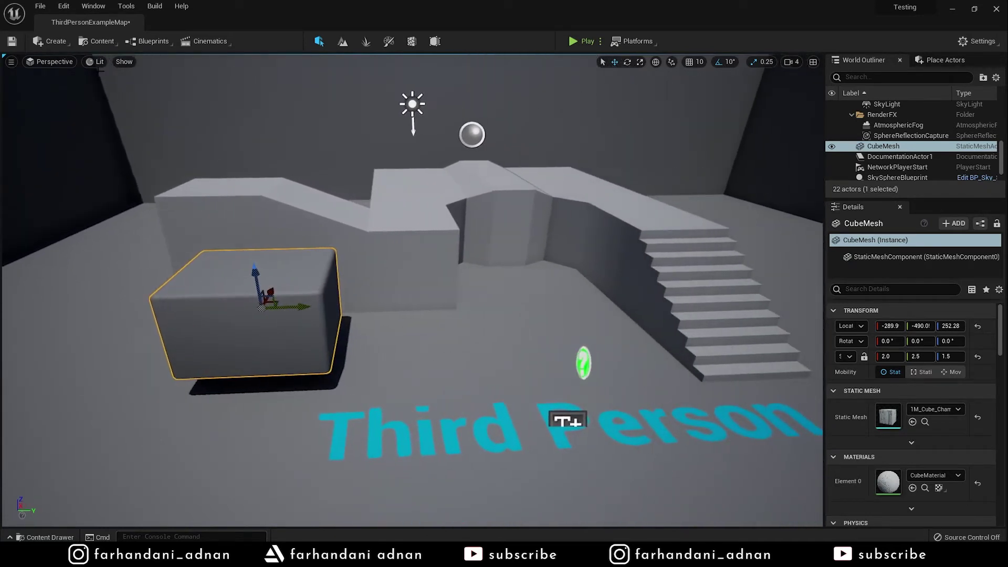
Drop a trial Cube into the arena and delete it, close Place Actors, and enlarge the Outliner
{"action": "left_click", "coordinate": [51, 44]}
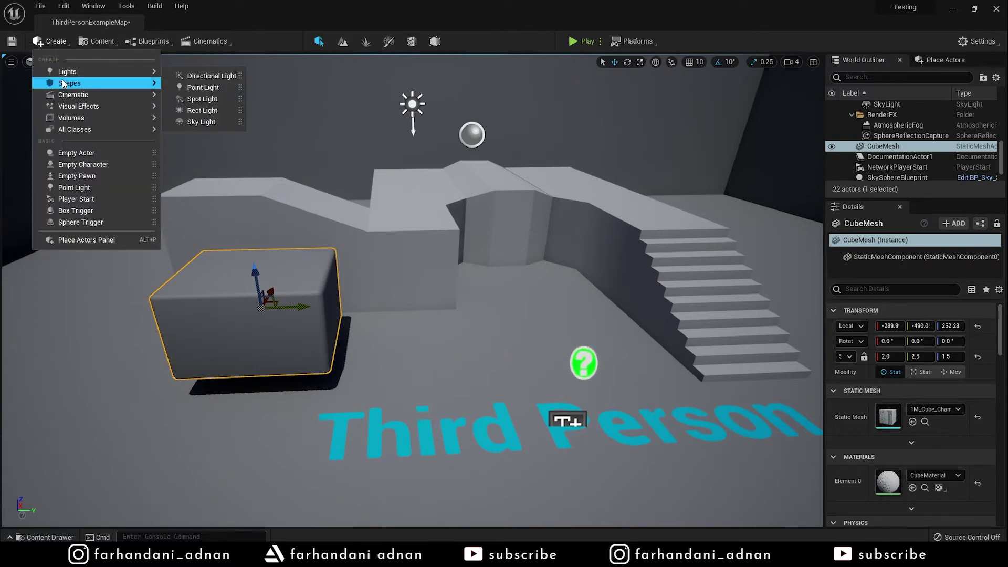
{"action": "mouse_move", "coordinate": [91, 83]}
{"action": "mouse_move", "coordinate": [188, 87]}
{"action": "left_mouse_down"}
{"action": "mouse_move", "coordinate": [476, 336]}
{"action": "mouse_move", "coordinate": [476, 254]}
{"action": "mouse_move", "coordinate": [480, 323]}
{"action": "left_mouse_up"}
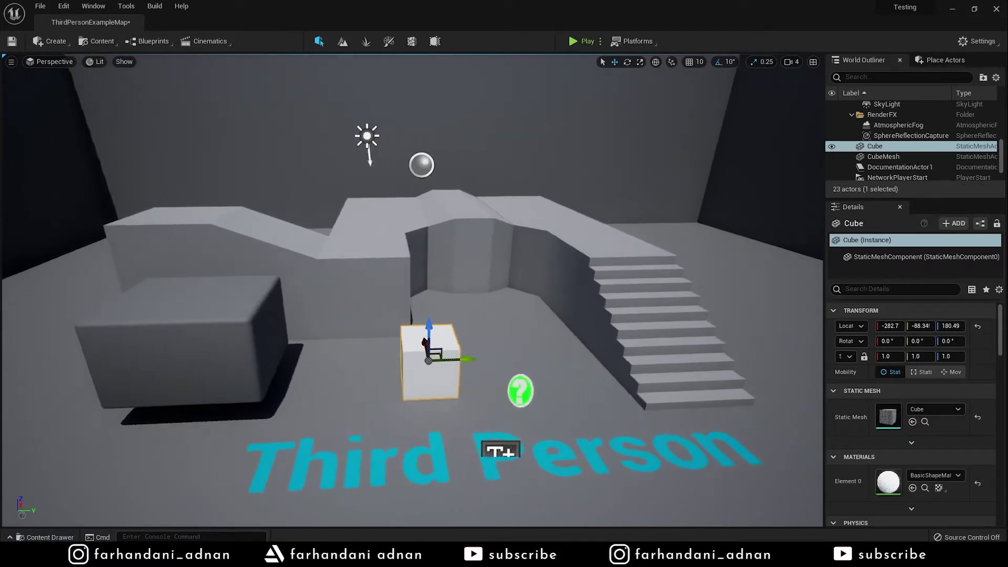
{"action": "key", "text": "Delete"}
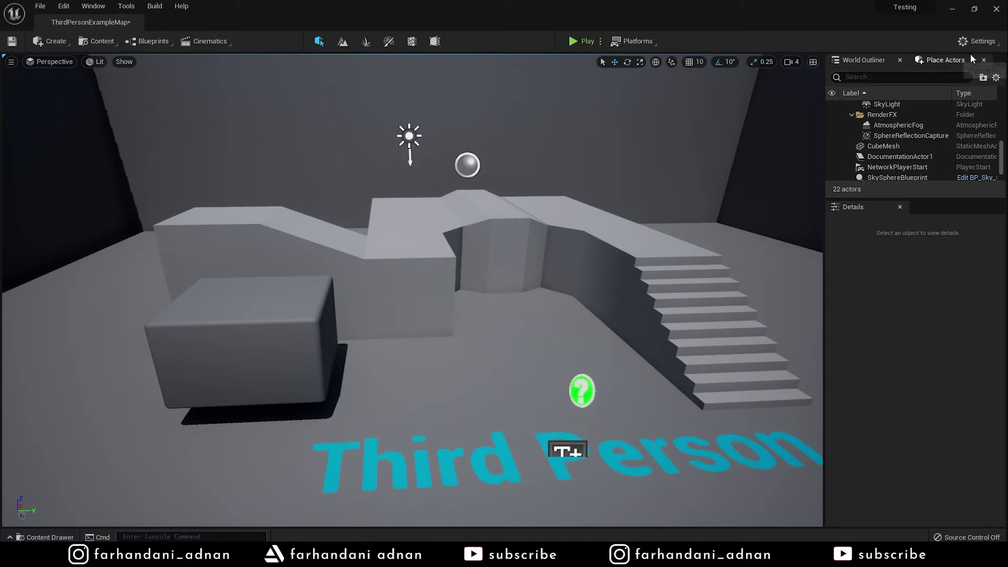
{"action": "left_click", "coordinate": [989, 60]}
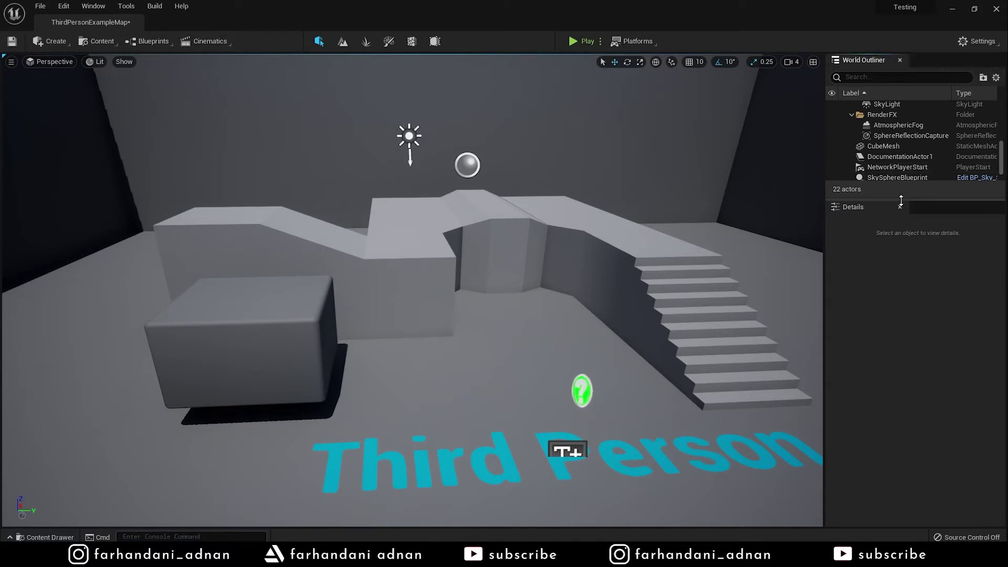
{"action": "left_click_drag", "start_coordinate": [901, 201], "coordinate": [898, 237]}
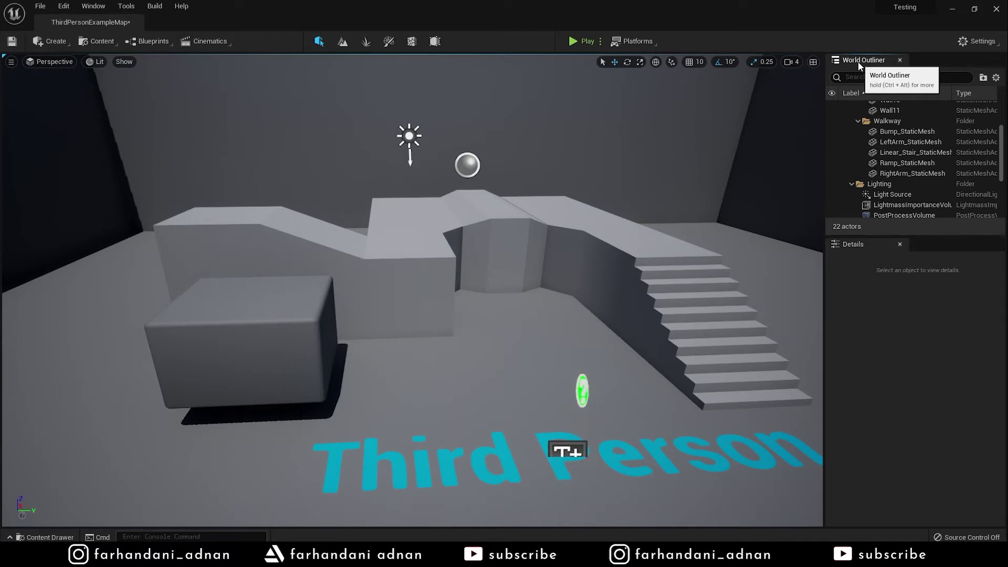
{"action": "scroll", "coordinate": [894, 146], "scroll_direction": "up", "scroll_amount": 3}
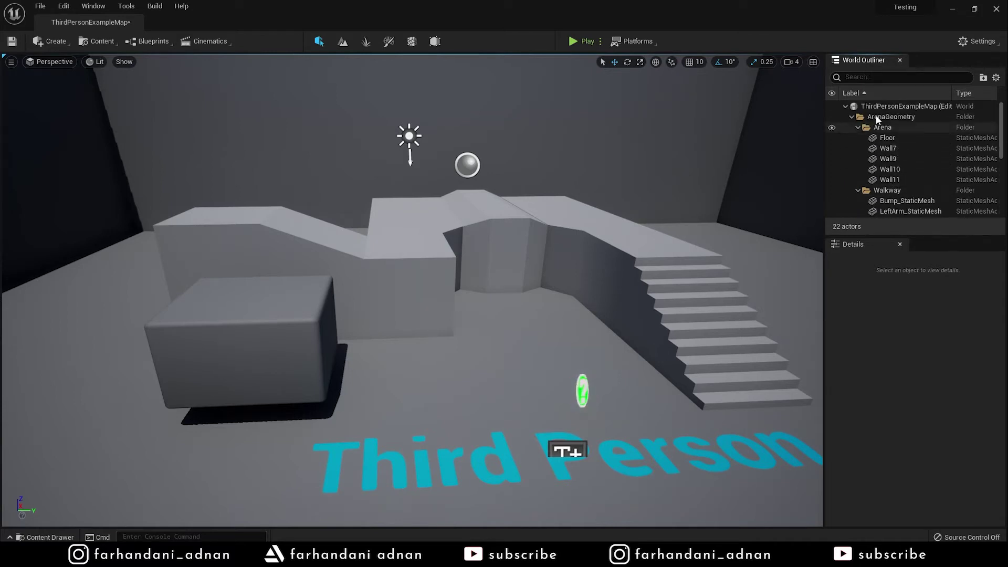
{"action": "left_click", "coordinate": [858, 127]}
{"action": "left_click", "coordinate": [853, 117]}
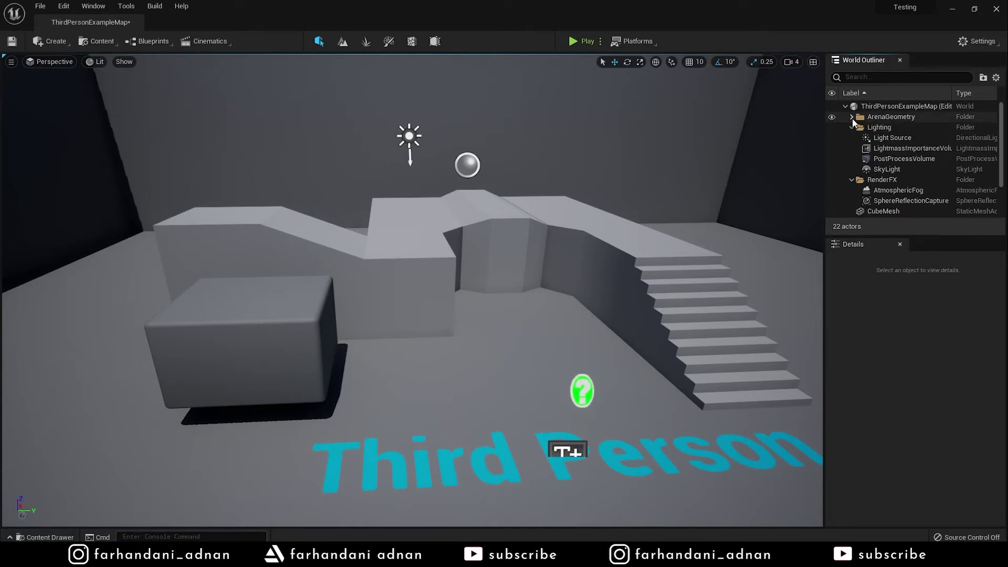
{"action": "left_click", "coordinate": [853, 127]}
{"action": "left_click", "coordinate": [852, 138]}
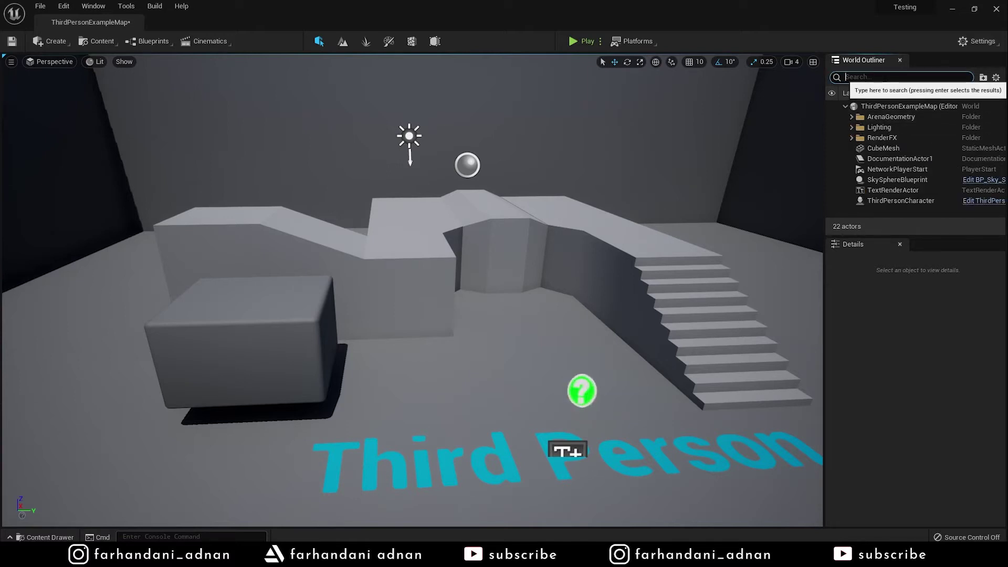
{"action": "left_click", "coordinate": [890, 77]}
{"action": "type", "text": "post"}
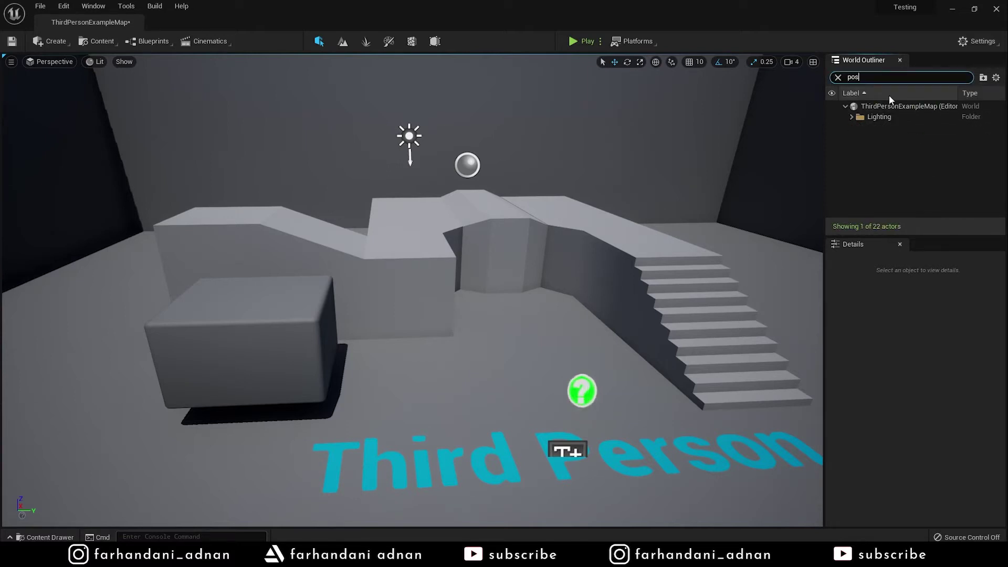
{"action": "left_click", "coordinate": [852, 117]}
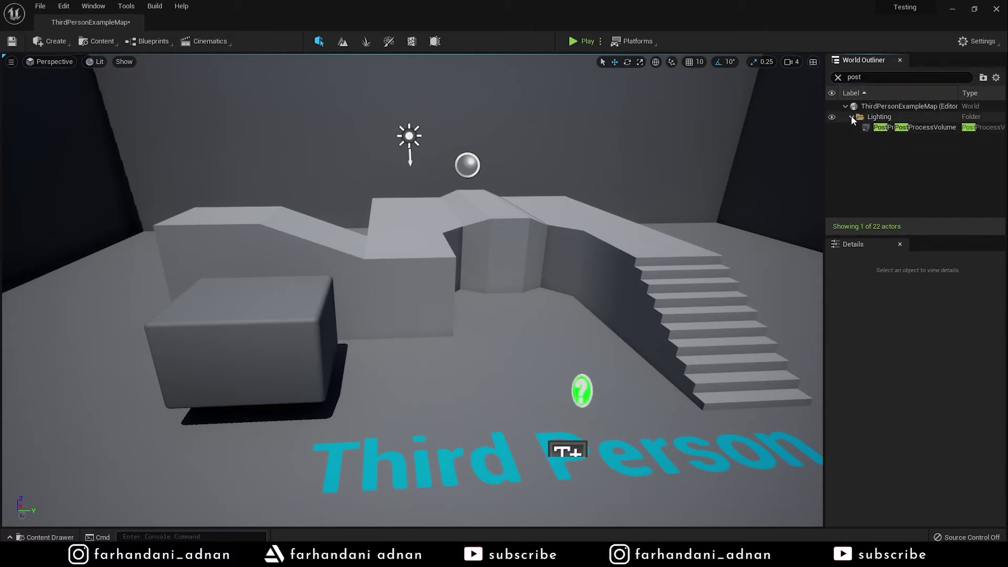
{"action": "left_click", "coordinate": [851, 117]}
{"action": "left_click", "coordinate": [864, 78]}
{"action": "key", "text": "BackSpace"}
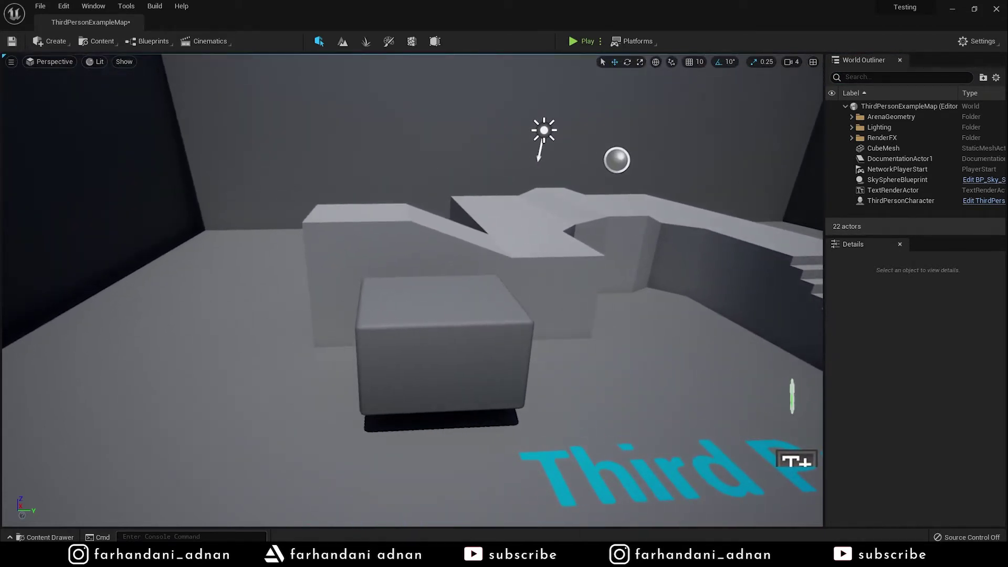
Select the CubeMesh block, then enlarge the Details panel and widen its property-name column
{"action": "left_click", "coordinate": [495, 326]}
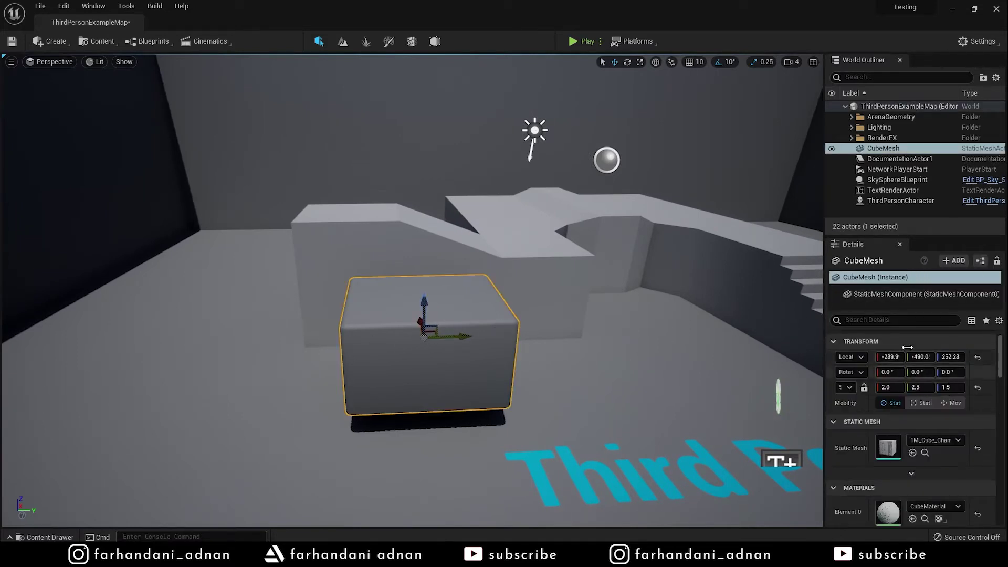
{"action": "left_click_drag", "start_coordinate": [907, 238], "coordinate": [906, 178]}
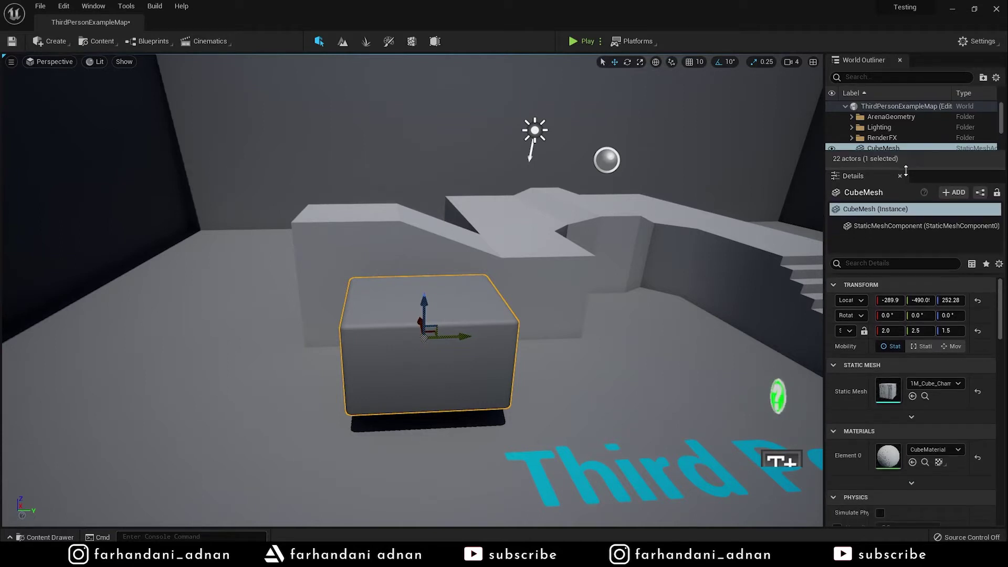
{"action": "scroll", "coordinate": [906, 435], "scroll_direction": "down", "scroll_amount": 3}
{"action": "scroll", "coordinate": [905, 437], "scroll_direction": "down", "scroll_amount": 3}
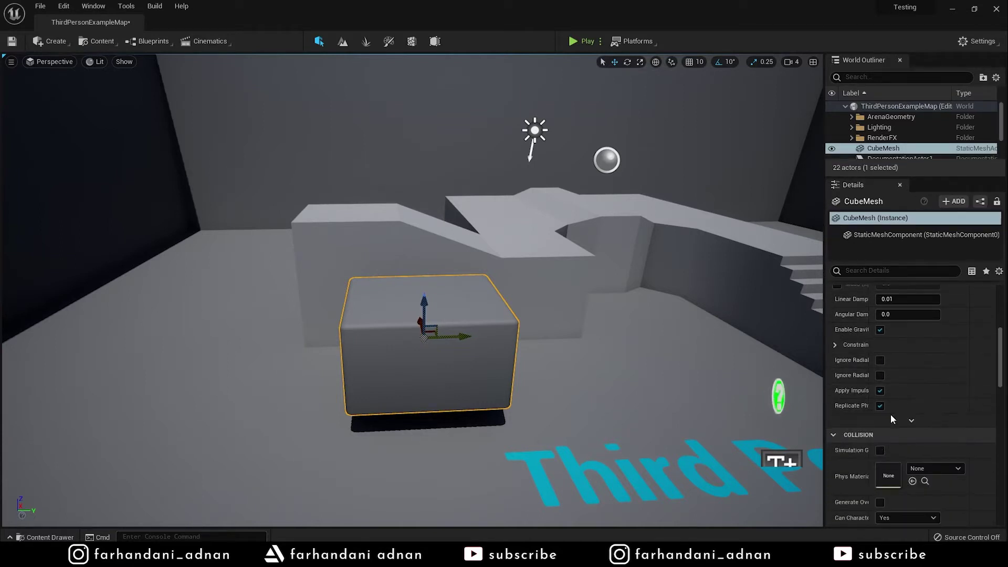
{"action": "left_click_drag", "start_coordinate": [870, 387], "coordinate": [909, 390]}
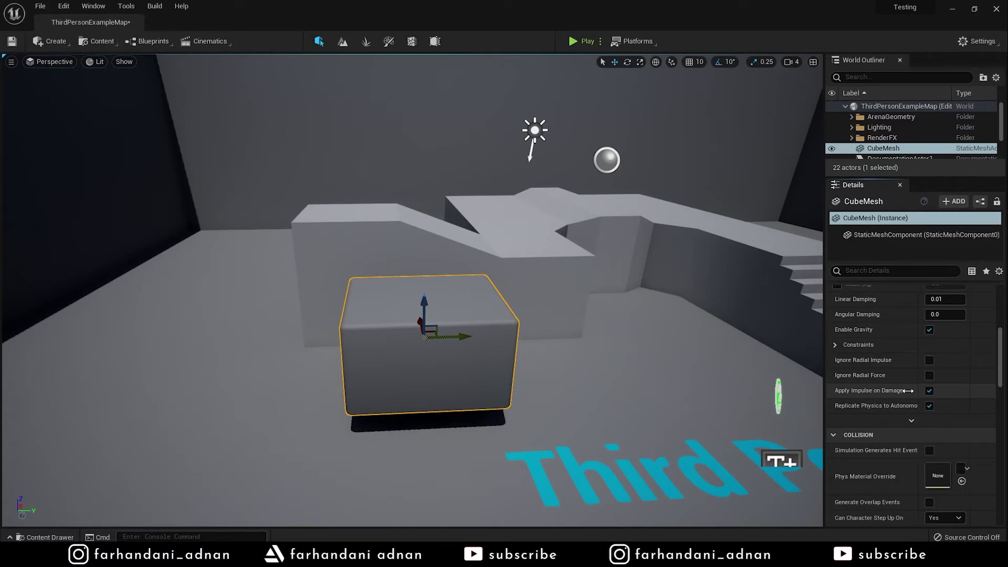
{"action": "scroll", "coordinate": [905, 398], "scroll_direction": "up", "scroll_amount": 5}
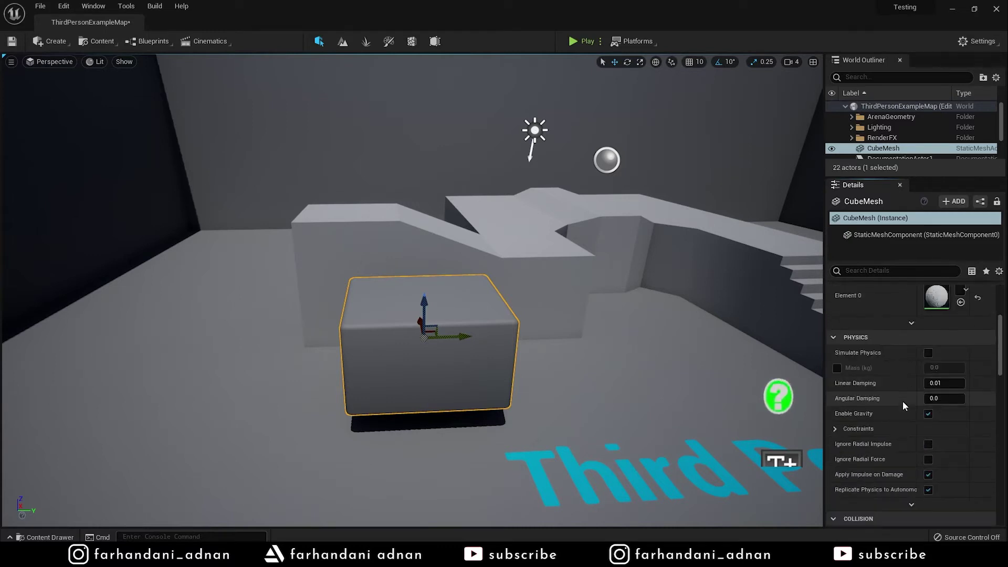
{"action": "scroll", "coordinate": [903, 401], "scroll_direction": "up", "scroll_amount": 1}
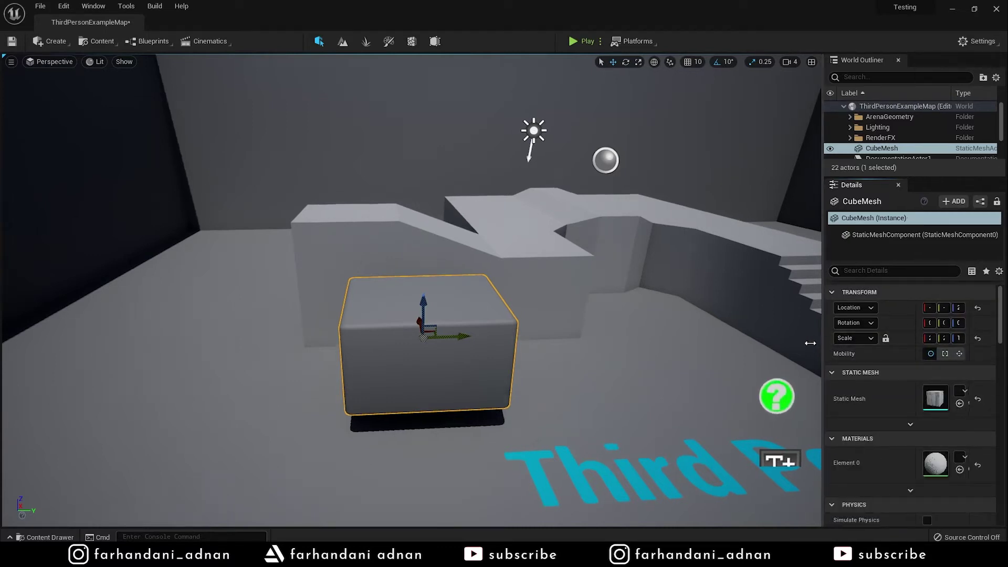
Scroll through the cube's transform, mesh, material and physics sections
{"action": "left_click_drag", "start_coordinate": [818, 344], "coordinate": [785, 347]}
{"action": "scroll", "coordinate": [863, 375], "scroll_direction": "down", "scroll_amount": 3}
{"action": "scroll", "coordinate": [864, 375], "scroll_direction": "down", "scroll_amount": 2}
{"action": "scroll", "coordinate": [863, 375], "scroll_direction": "down", "scroll_amount": 2}
{"action": "scroll", "coordinate": [863, 375], "scroll_direction": "down", "scroll_amount": 2}
{"action": "scroll", "coordinate": [863, 375], "scroll_direction": "down", "scroll_amount": 2}
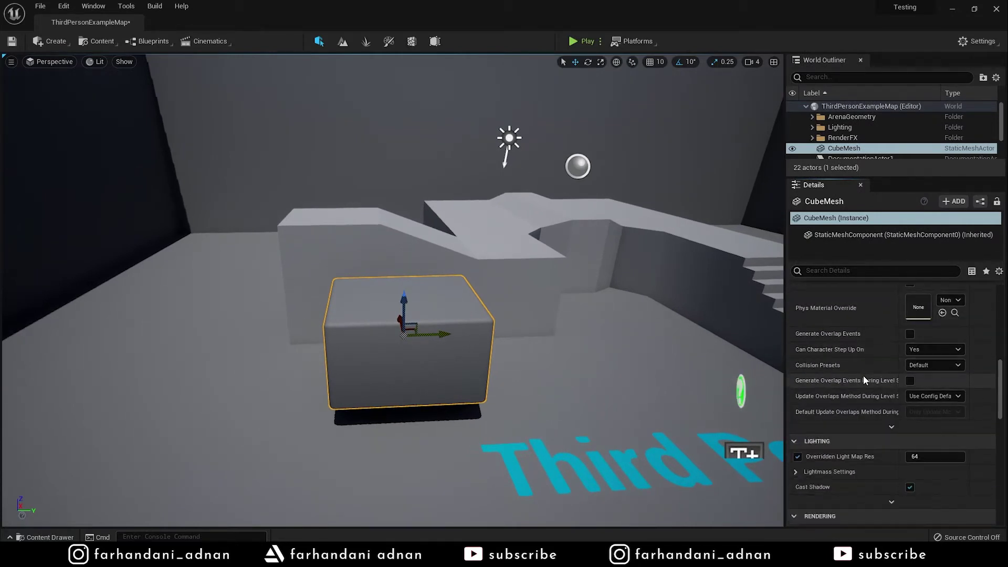
{"action": "scroll", "coordinate": [863, 376], "scroll_direction": "up", "scroll_amount": 2}
{"action": "scroll", "coordinate": [863, 376], "scroll_direction": "up", "scroll_amount": 2}
{"action": "scroll", "coordinate": [863, 376], "scroll_direction": "up", "scroll_amount": 2}
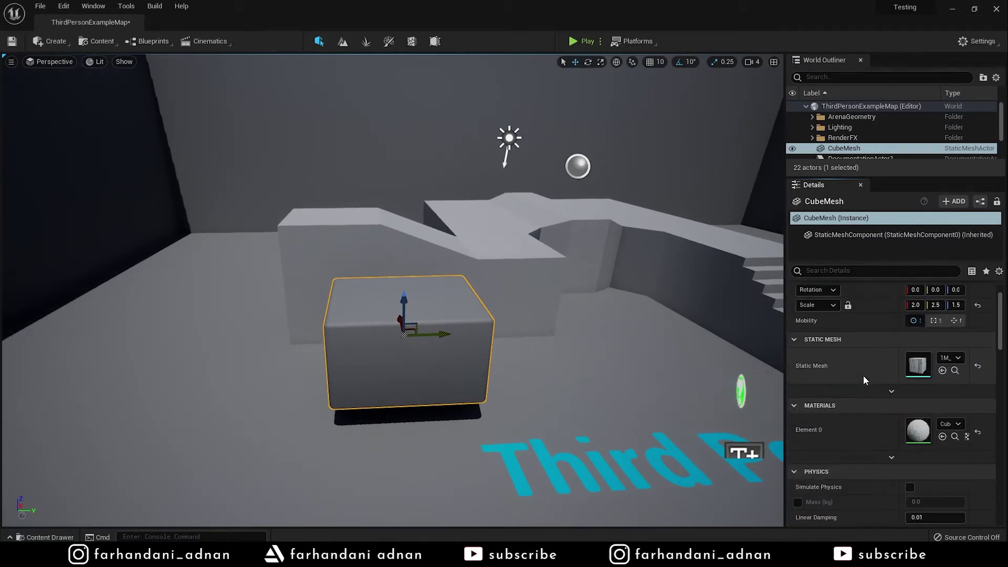
{"action": "scroll", "coordinate": [863, 375], "scroll_direction": "up", "scroll_amount": 1}
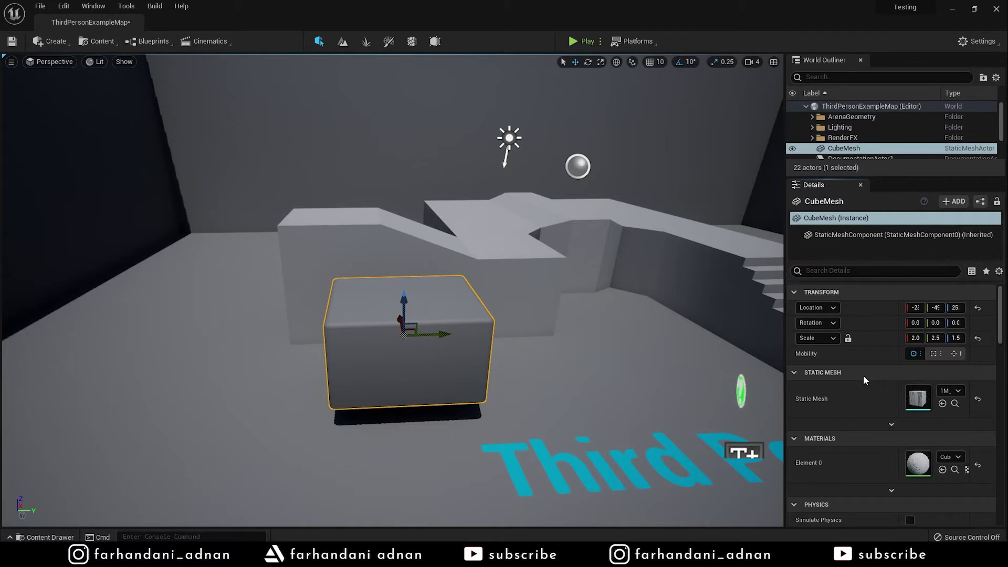
Pan the view across the level and select the directional light
{"action": "mouse_move", "coordinate": [1002, 309]}
{"action": "left_mouse_down"}
{"action": "mouse_move", "coordinate": [1003, 343]}
{"action": "mouse_move", "coordinate": [1003, 272]}
{"action": "left_mouse_up"}
{"action": "middle_click_drag", "start_coordinate": [420, 315], "coordinate": [578, 315]}
{"action": "middle_click_drag", "start_coordinate": [489, 109], "coordinate": [368, 108]}
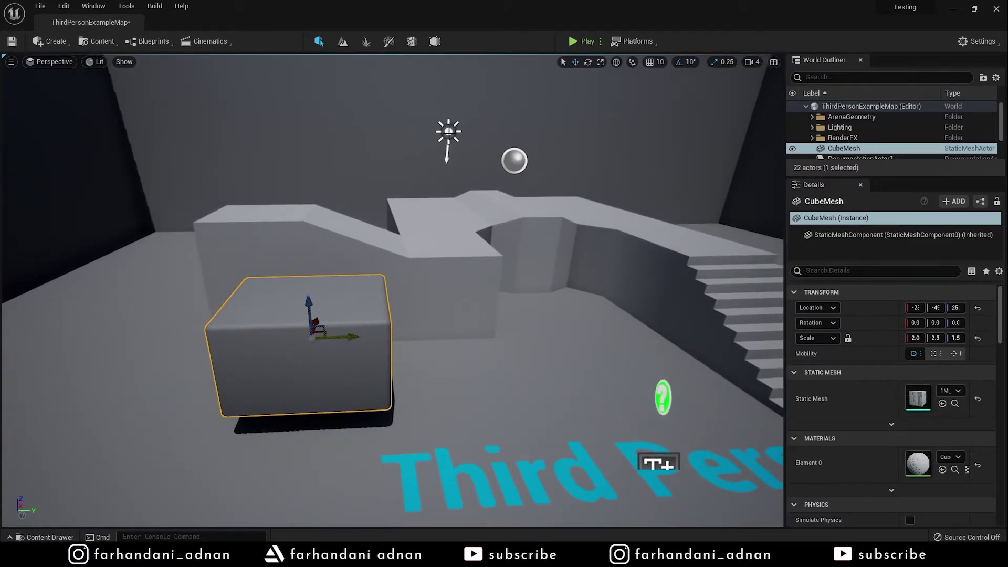
{"action": "left_click", "coordinate": [450, 132]}
Reselect the cube block, then select the Light Source directional light again
{"action": "middle_click_drag", "start_coordinate": [474, 138], "coordinate": [473, 189]}
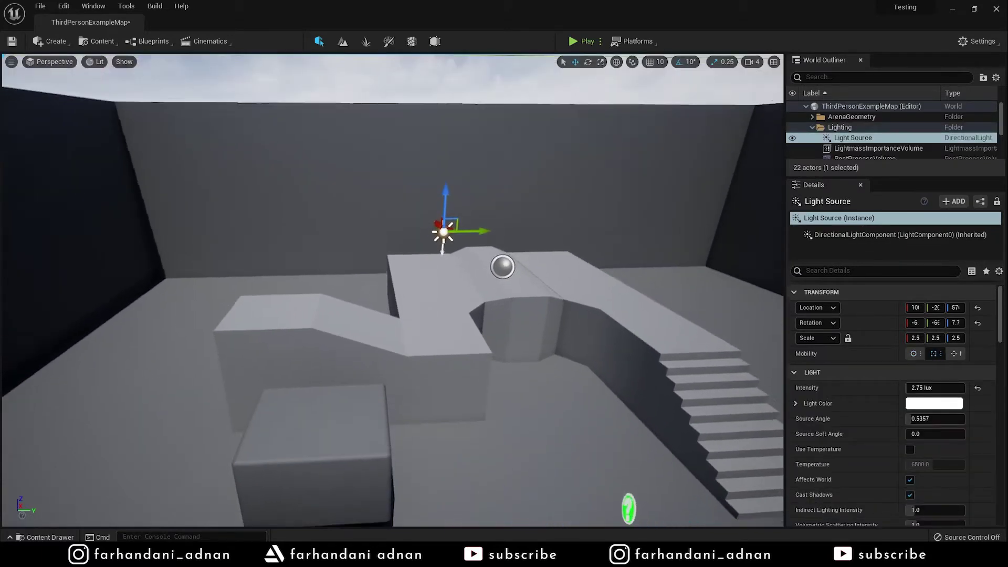
{"action": "scroll", "coordinate": [829, 420], "scroll_direction": "down", "scroll_amount": 3}
{"action": "scroll", "coordinate": [828, 421], "scroll_direction": "up", "scroll_amount": 5}
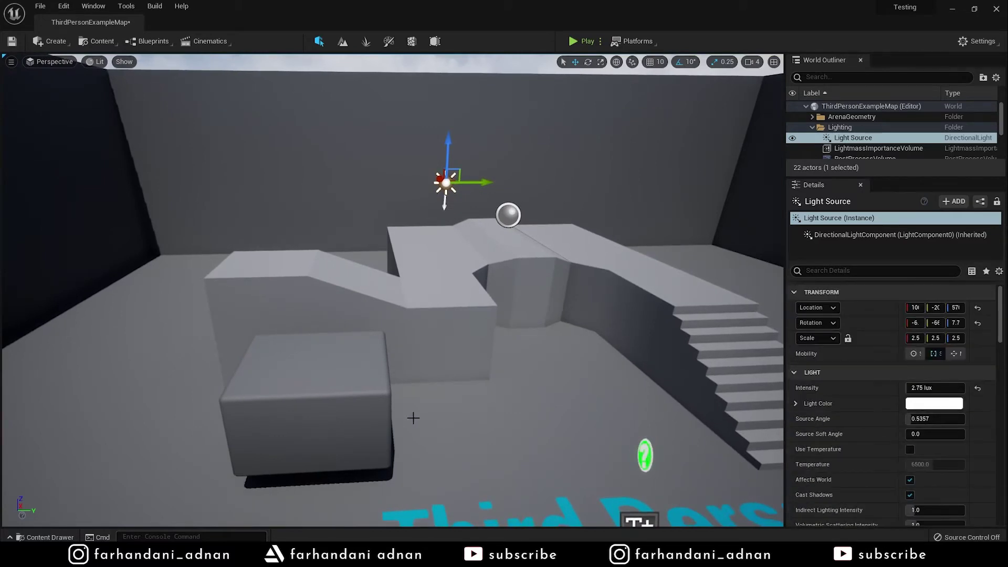
{"action": "left_click", "coordinate": [368, 341]}
{"action": "left_click", "coordinate": [445, 181]}
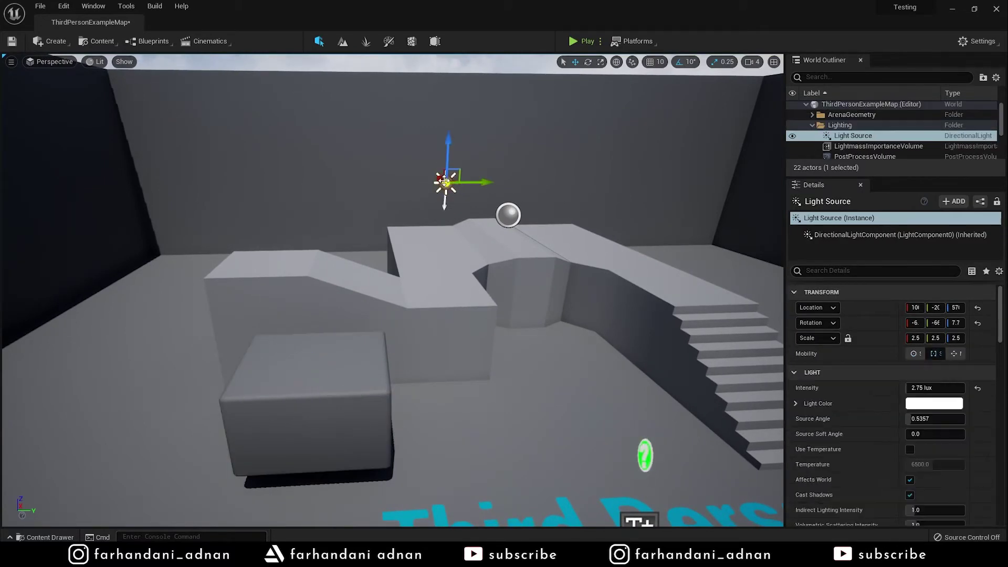
Fly the camera toward the platforms and stairs and lengthen the Outliner actor list
{"action": "right_click_drag", "start_coordinate": [594, 225], "coordinate": [594, 225]}
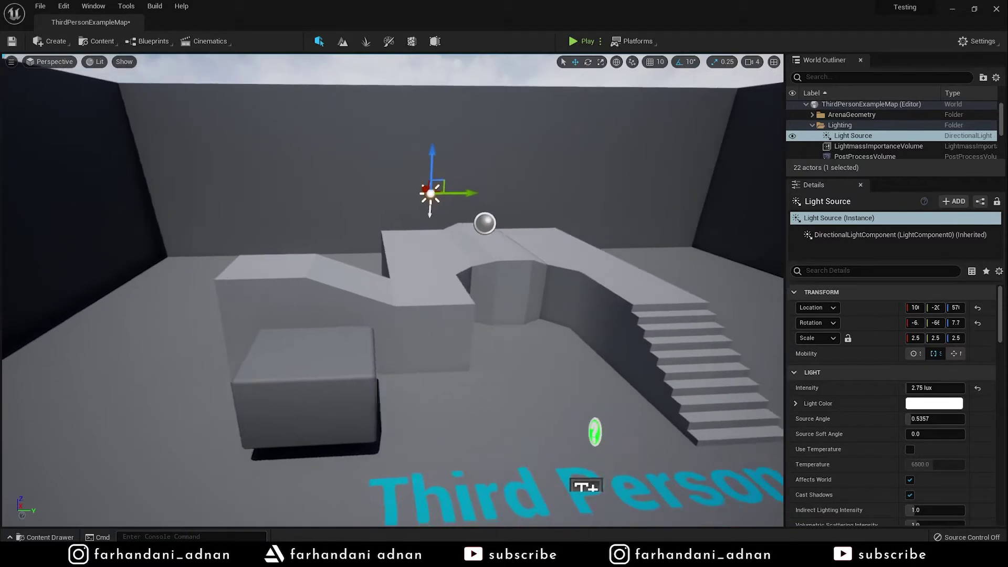
{"action": "right_click_drag", "start_coordinate": [535, 207], "coordinate": [536, 207]}
{"action": "left_click_drag", "start_coordinate": [868, 178], "coordinate": [869, 259]}
{"action": "right_click_drag", "start_coordinate": [394, 289], "coordinate": [394, 289]}
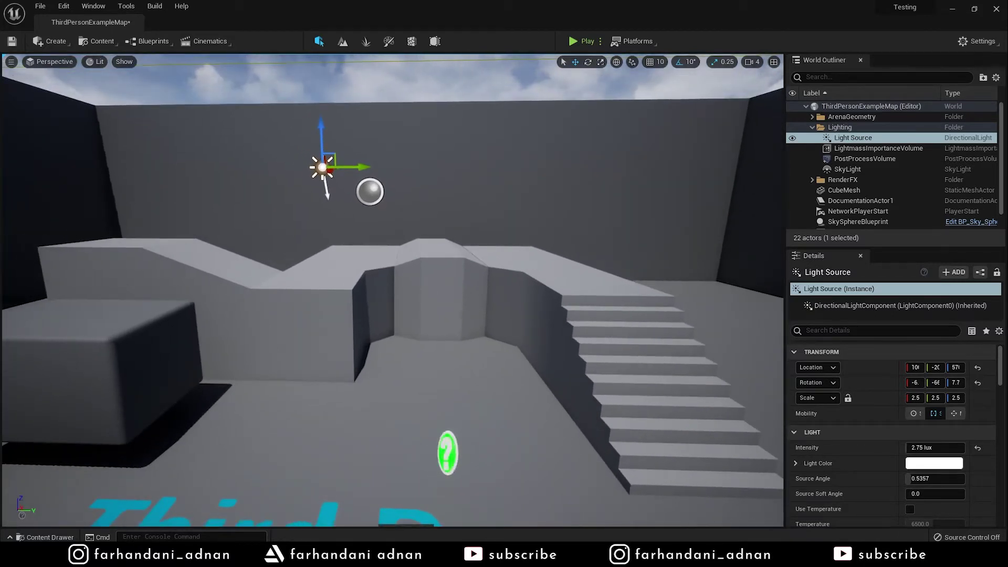
{"action": "right_click_drag", "start_coordinate": [515, 247], "coordinate": [516, 247]}
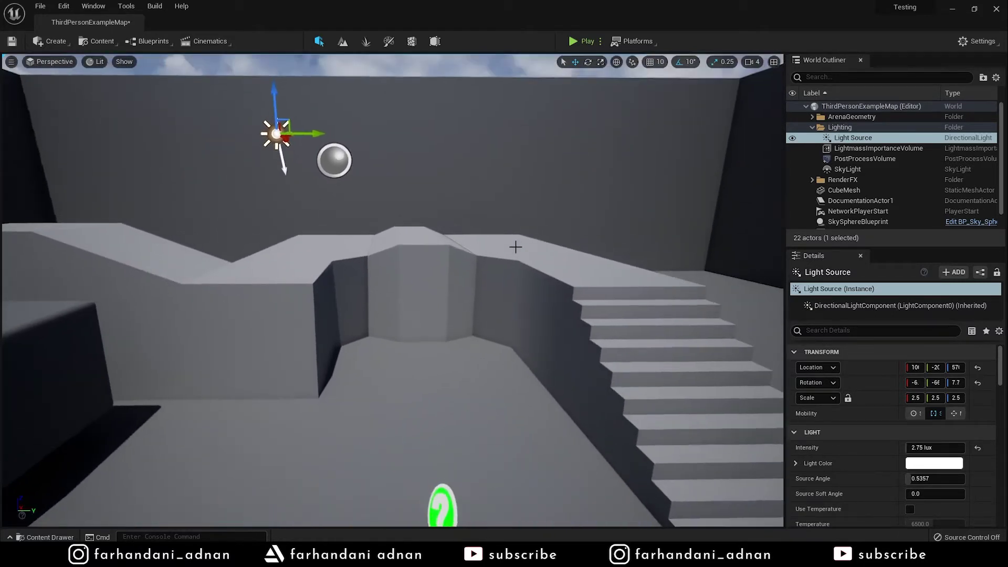
{"action": "left_click", "coordinate": [55, 62]}
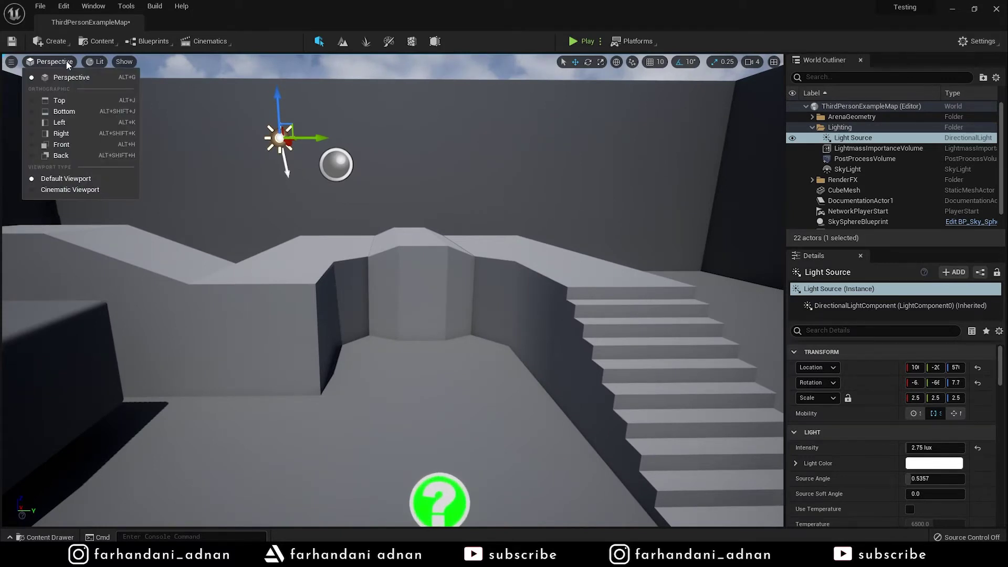
Drag a Sphere from Create > Shapes in front of the central alcove and frame it
{"action": "left_click", "coordinate": [52, 41]}
{"action": "left_click", "coordinate": [53, 41]}
{"action": "mouse_move", "coordinate": [90, 88]}
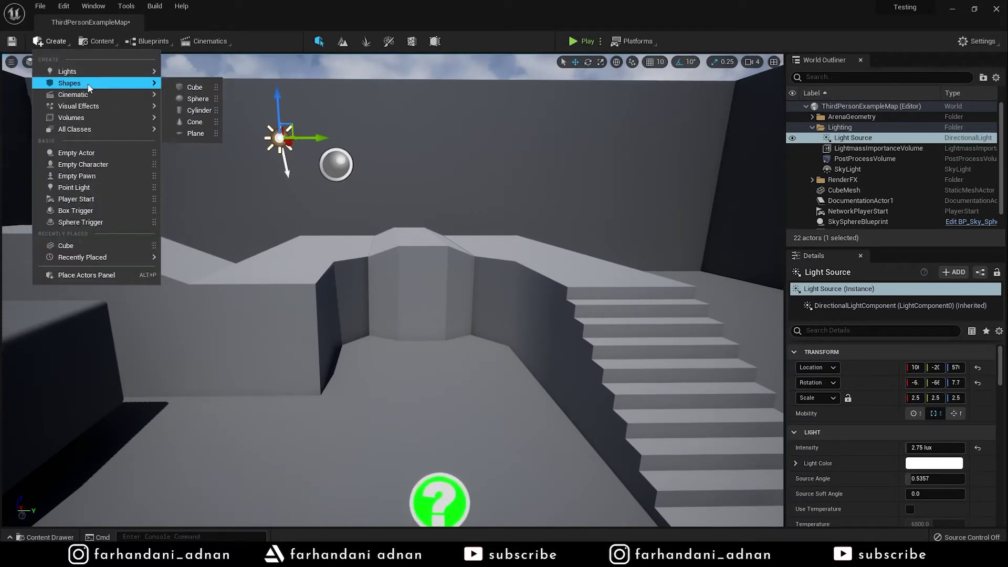
{"action": "mouse_move", "coordinate": [198, 99]}
{"action": "left_mouse_down"}
{"action": "mouse_move", "coordinate": [430, 336]}
{"action": "mouse_move", "coordinate": [435, 402]}
{"action": "mouse_move", "coordinate": [470, 307]}
{"action": "left_mouse_up"}
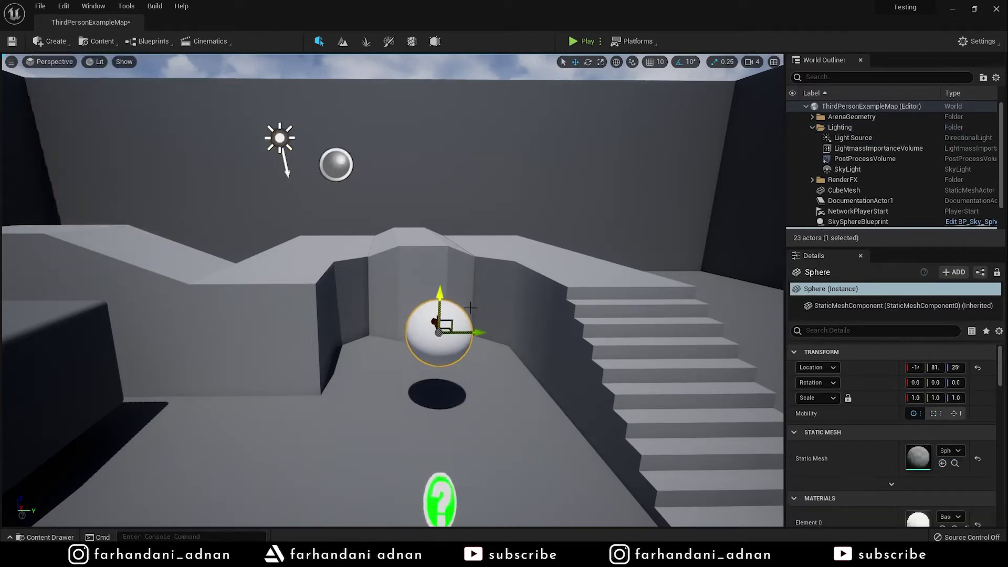
{"action": "right_click_drag", "start_coordinate": [471, 307], "coordinate": [462, 294]}
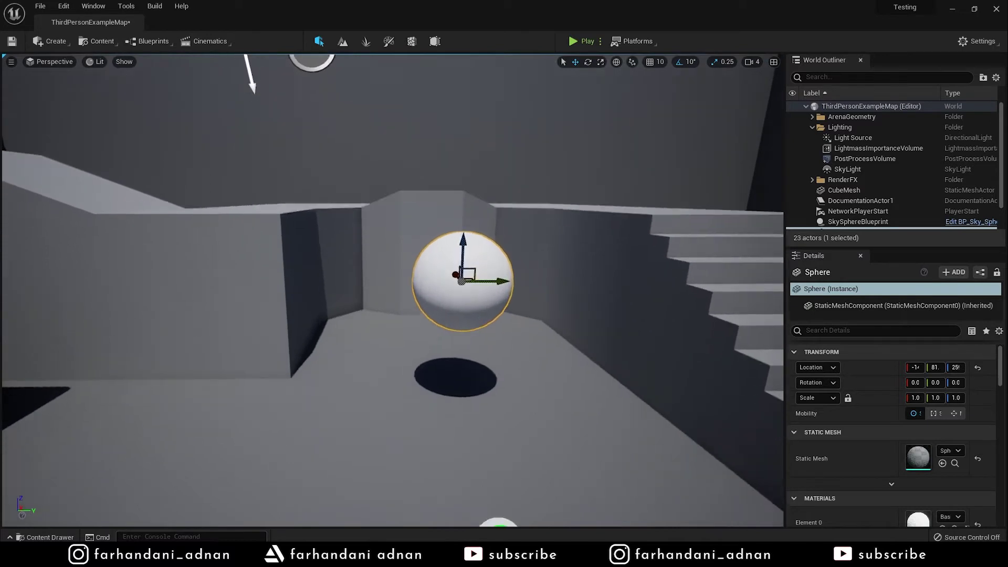
{"action": "right_click_drag", "start_coordinate": [462, 294], "coordinate": [462, 273]}
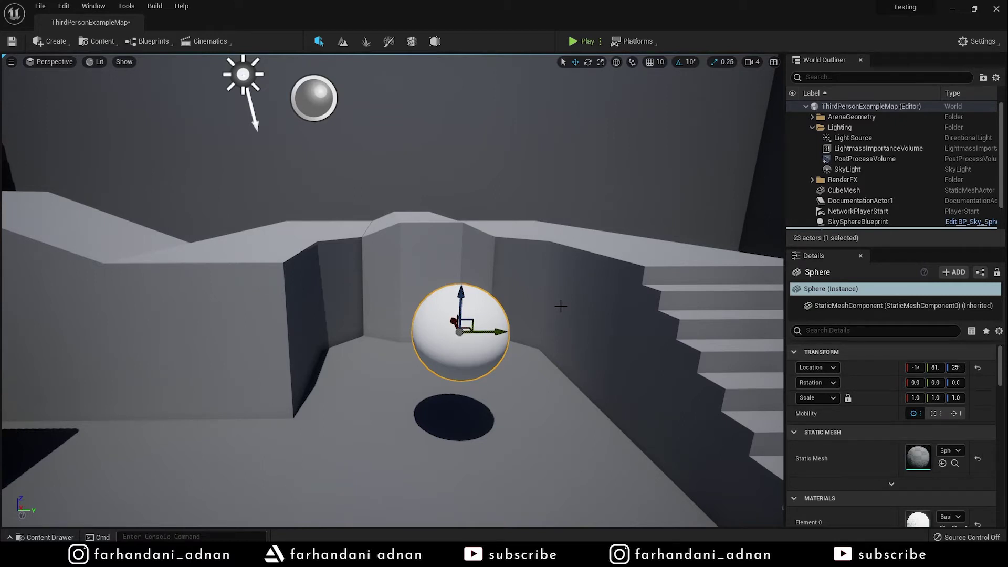
{"action": "left_click", "coordinate": [47, 538]}
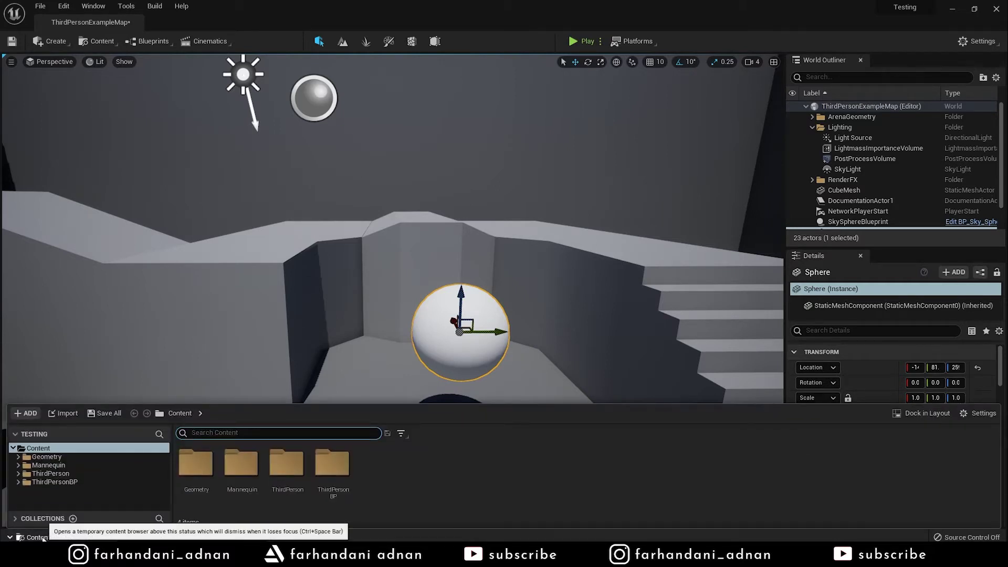
Toggle the Content Drawer with its button and Ctrl+Space, and make the drawer taller
{"action": "left_click", "coordinate": [43, 538]}
{"action": "left_click", "coordinate": [43, 538]}
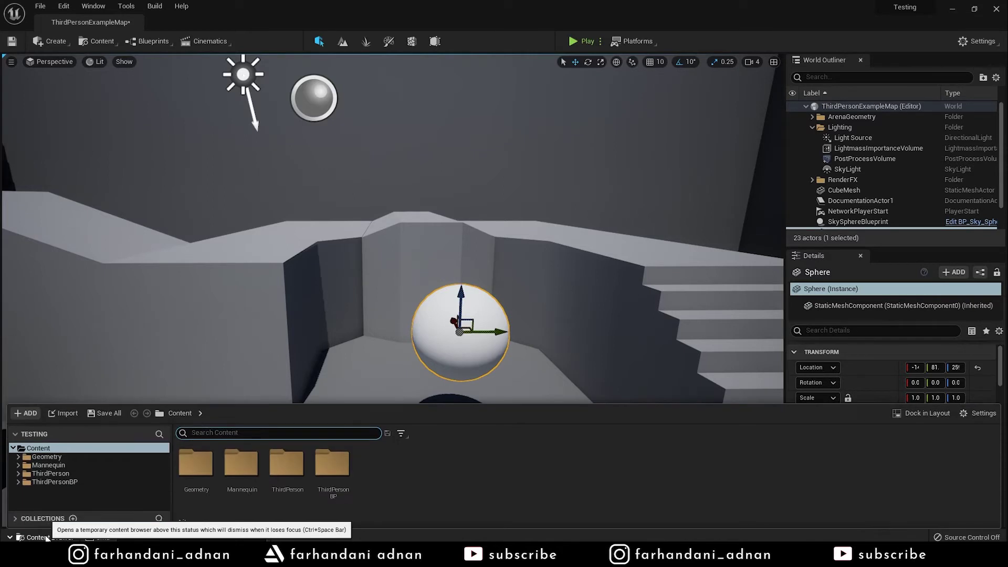
{"action": "left_click", "coordinate": [44, 538]}
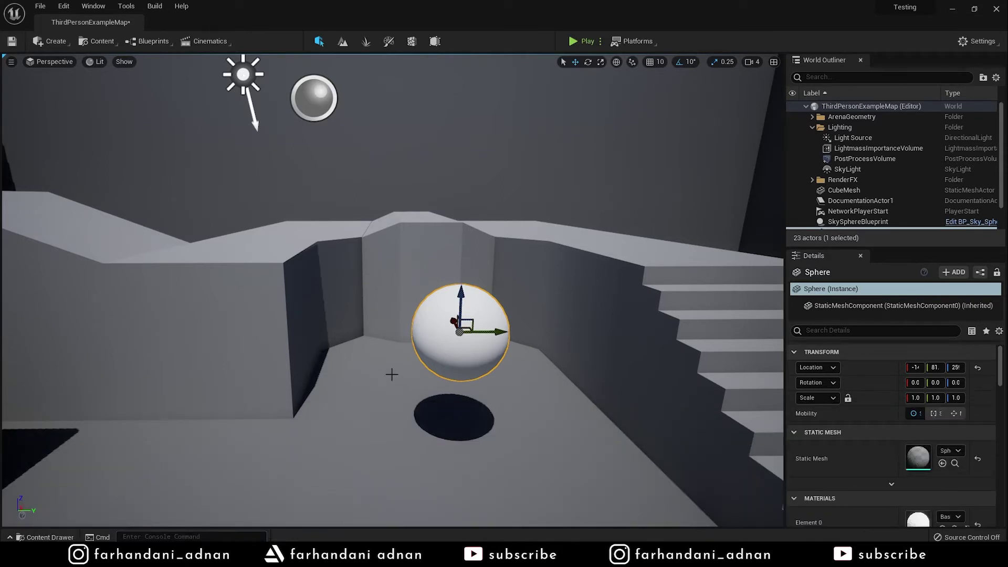
{"action": "key", "text": "ctrl+space"}
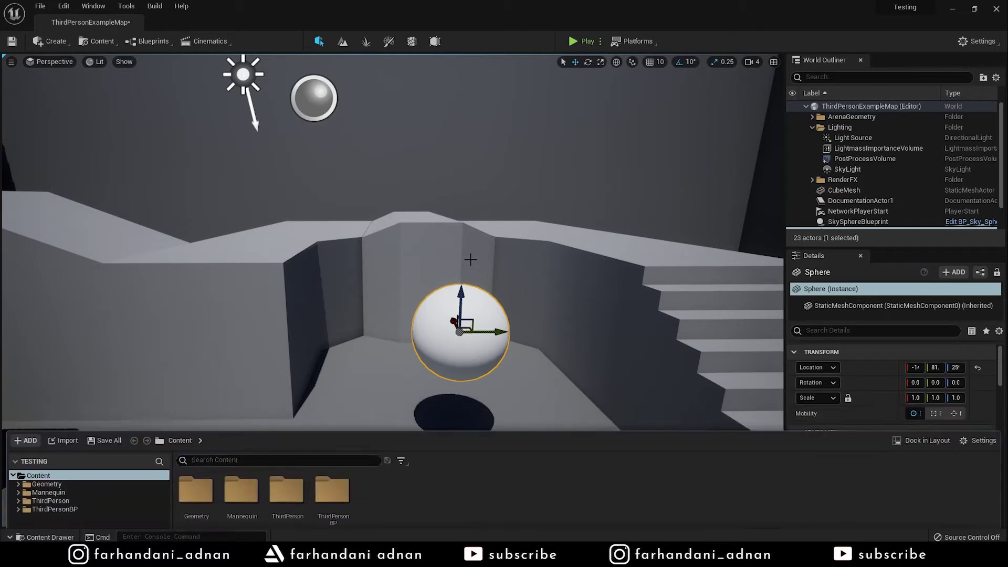
{"action": "key", "text": "ctrl+space"}
{"action": "key", "text": "ctrl+space"}
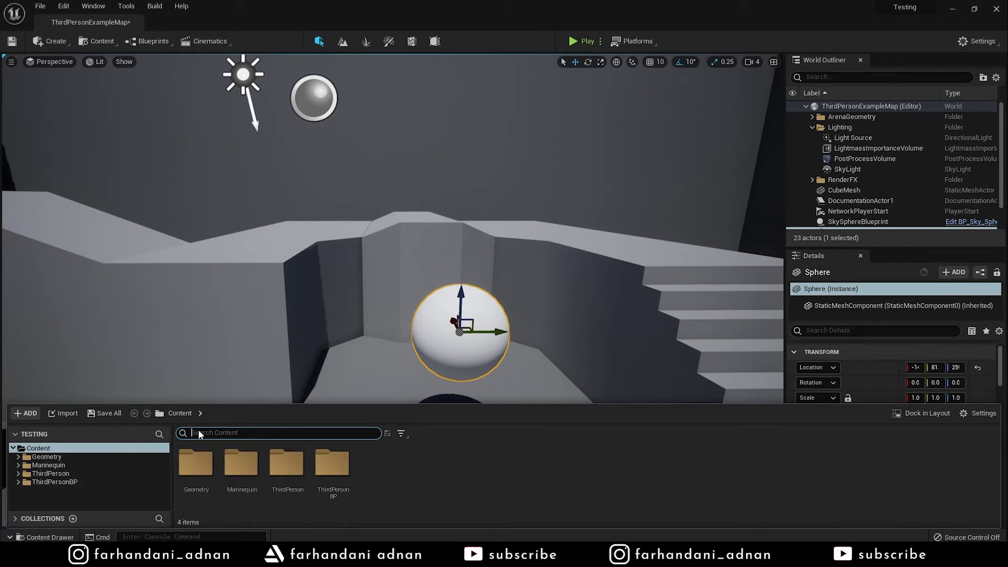
{"action": "left_click_drag", "start_coordinate": [297, 402], "coordinate": [297, 374]}
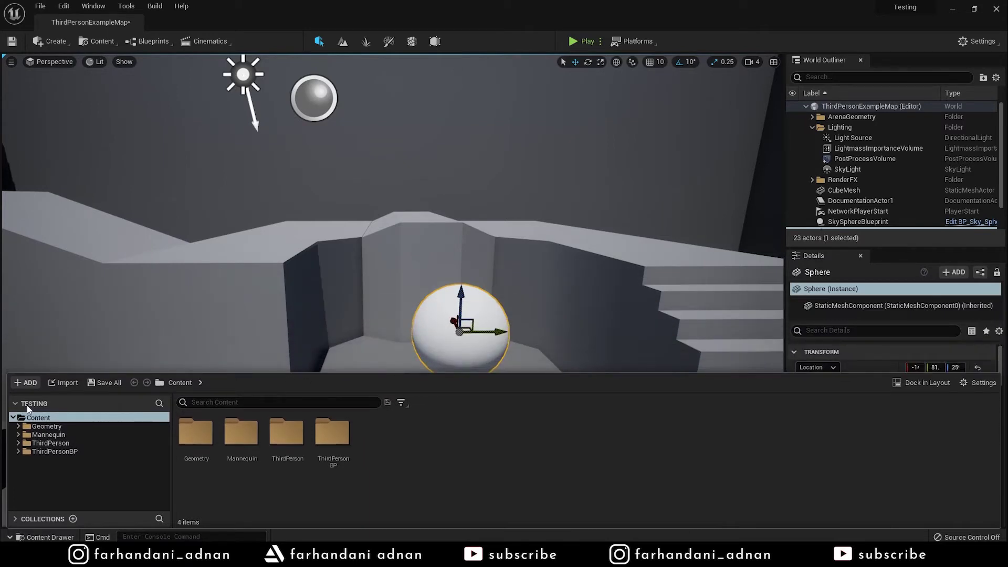
Expand Content and Geometry to show Meshes, then hide the drawer and focus the sphere with F
{"action": "left_click", "coordinate": [13, 418]}
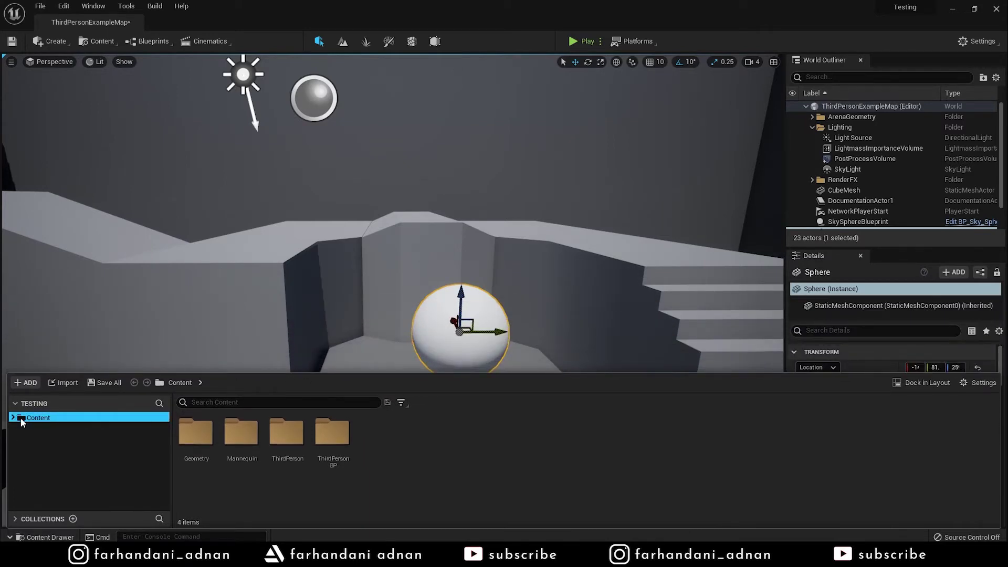
{"action": "left_click", "coordinate": [13, 418]}
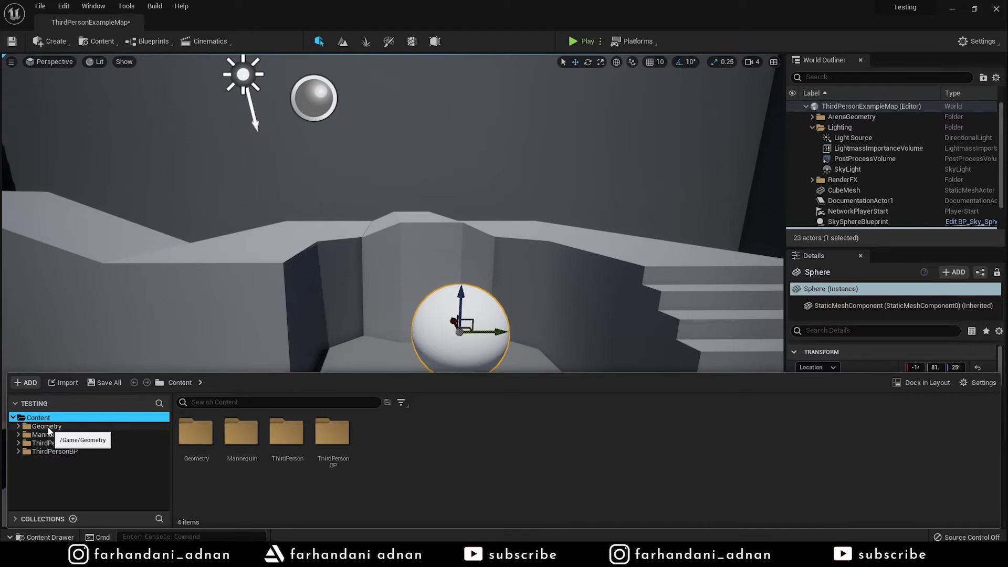
{"action": "left_click", "coordinate": [49, 429]}
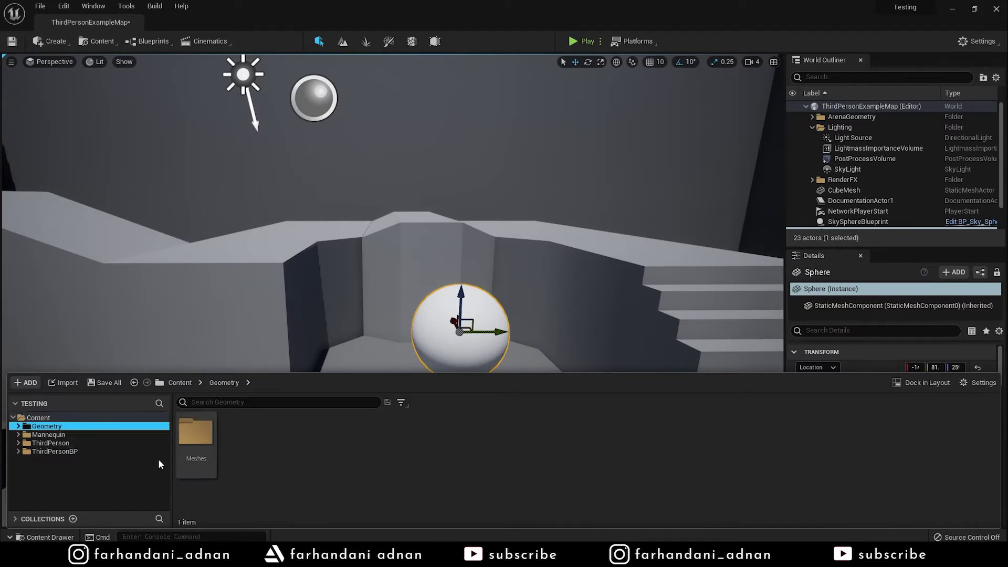
{"action": "left_click", "coordinate": [18, 427]}
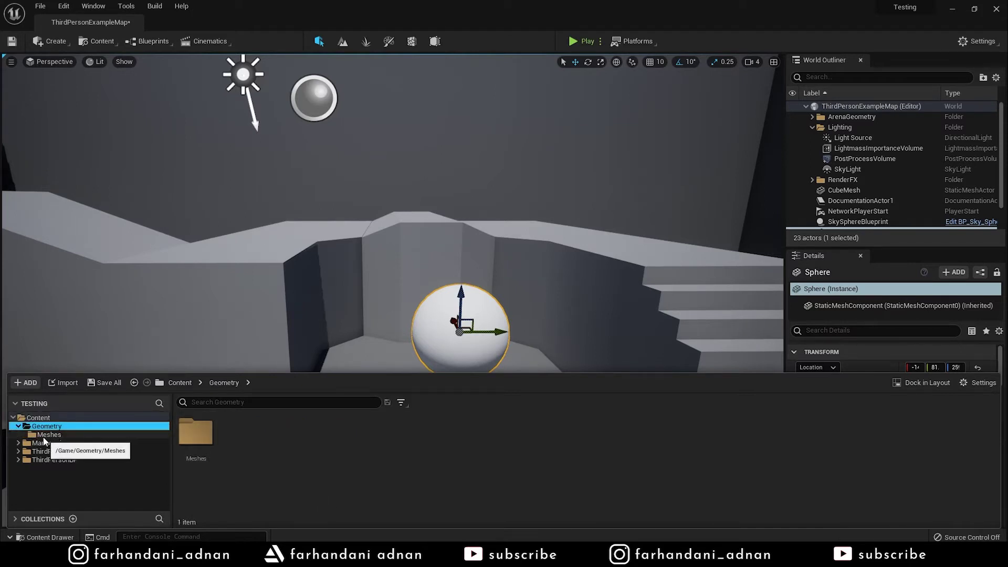
{"action": "left_click", "coordinate": [13, 418]}
{"action": "left_click", "coordinate": [13, 419]}
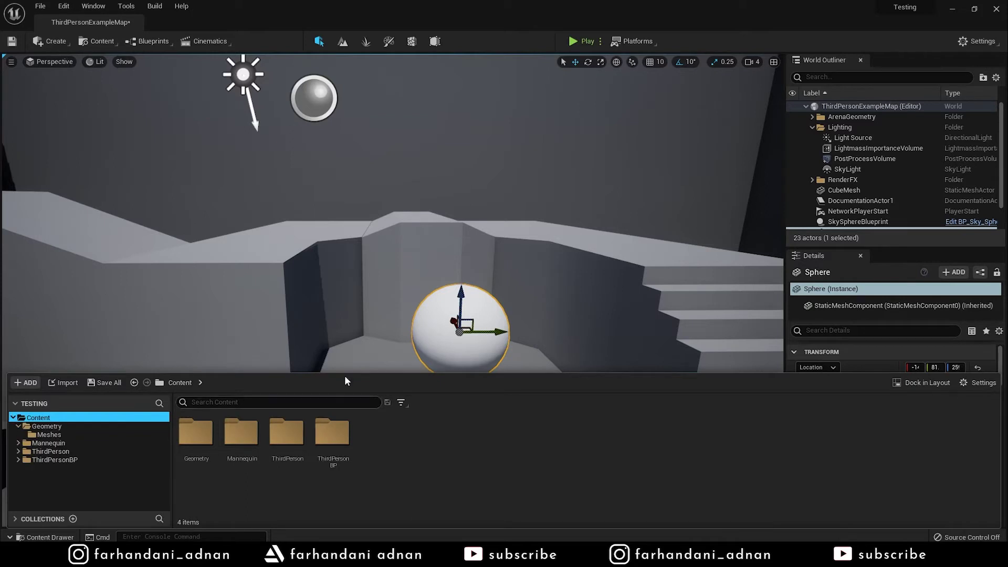
{"action": "key", "text": "ctrl+space"}
{"action": "key", "text": "f"}
{"action": "scroll", "coordinate": [393, 290], "scroll_direction": "down", "scroll_amount": 5}
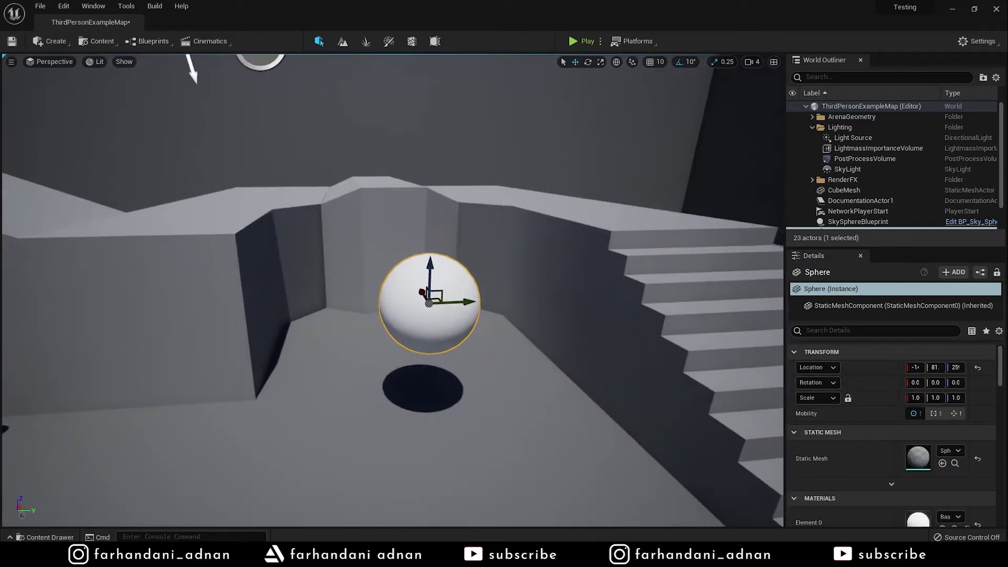
Zoom and orbit closer around the sphere, then reopen the Content Drawer with Ctrl+Space
{"action": "scroll", "coordinate": [226, 465], "scroll_direction": "up", "scroll_amount": 3}
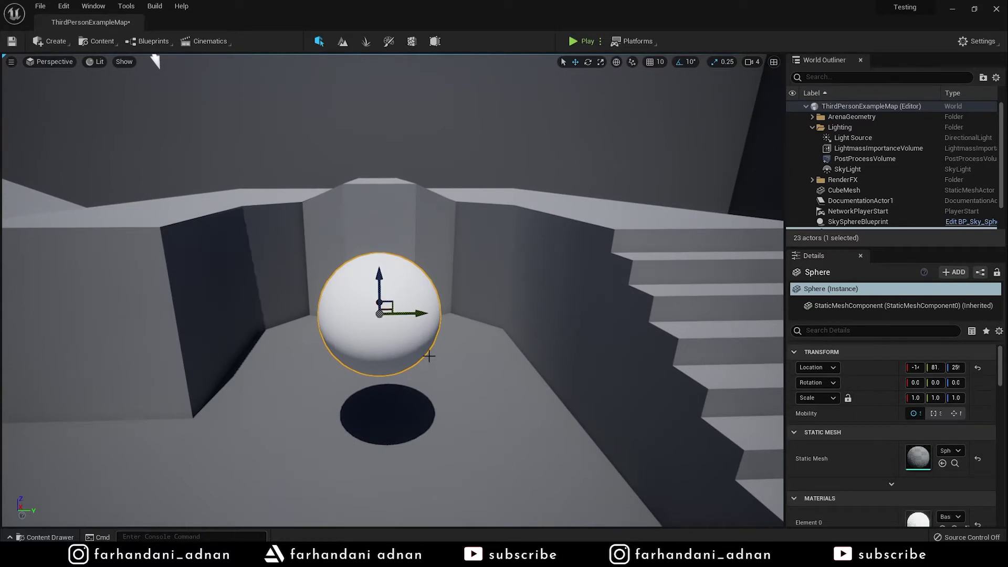
{"action": "mouse_move", "coordinate": [456, 315]}
{"action": "left_mouse_down", "text": "alt"}
{"action": "mouse_move", "coordinate": [472, 294]}
{"action": "mouse_move", "coordinate": [409, 294]}
{"action": "left_mouse_up", "text": "alt"}
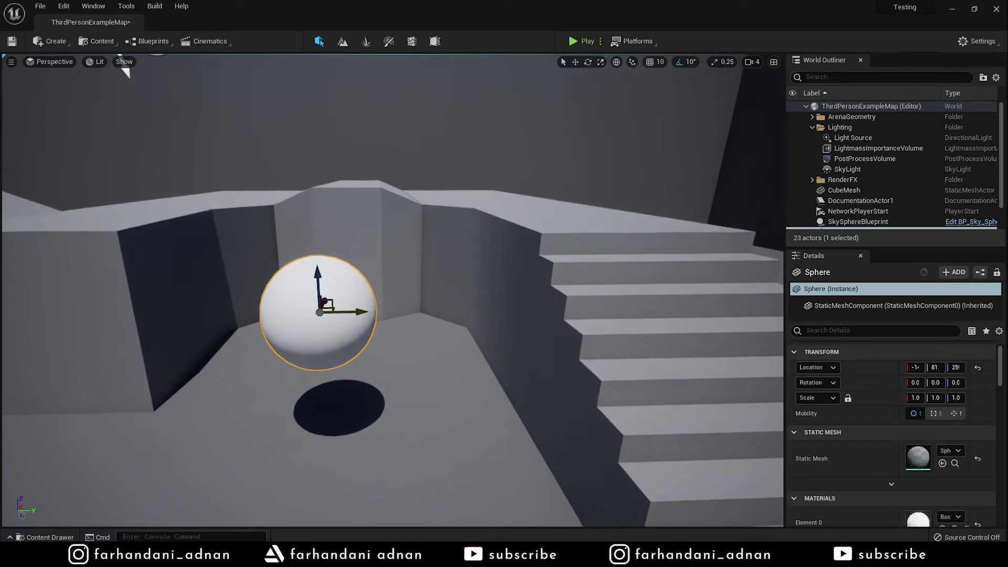
{"action": "mouse_move", "coordinate": [122, 71]}
{"action": "left_mouse_down", "text": "alt"}
{"action": "mouse_move", "coordinate": [186, 55]}
{"action": "mouse_move", "coordinate": [105, 54]}
{"action": "mouse_move", "coordinate": [140, 62]}
{"action": "left_mouse_up", "text": "alt"}
{"action": "key", "text": "ctrl+space"}
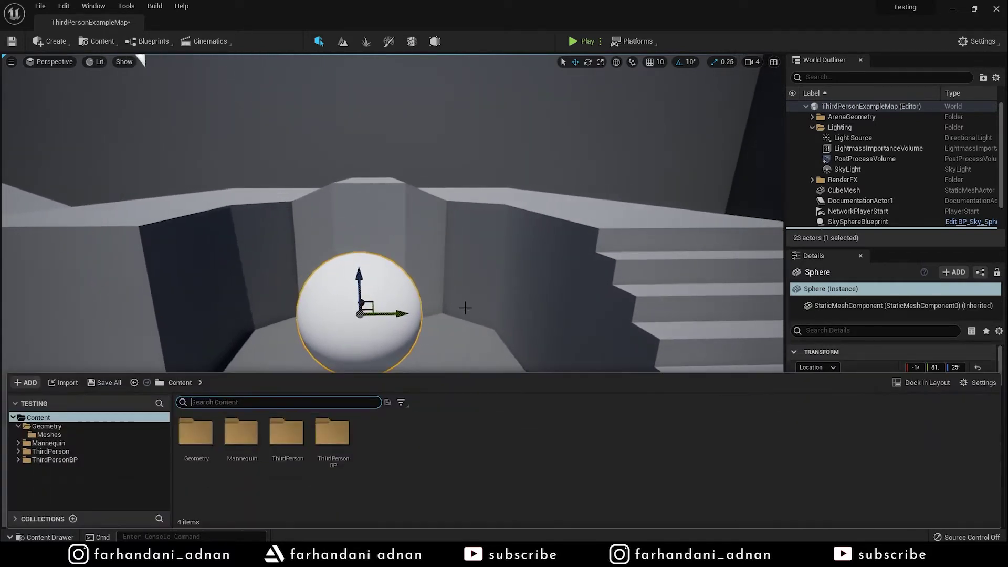
Add a default NewFolder inside Geometry, then delete it again
{"action": "key", "text": "ctrl+space"}
{"action": "key", "text": "ctrl+space"}
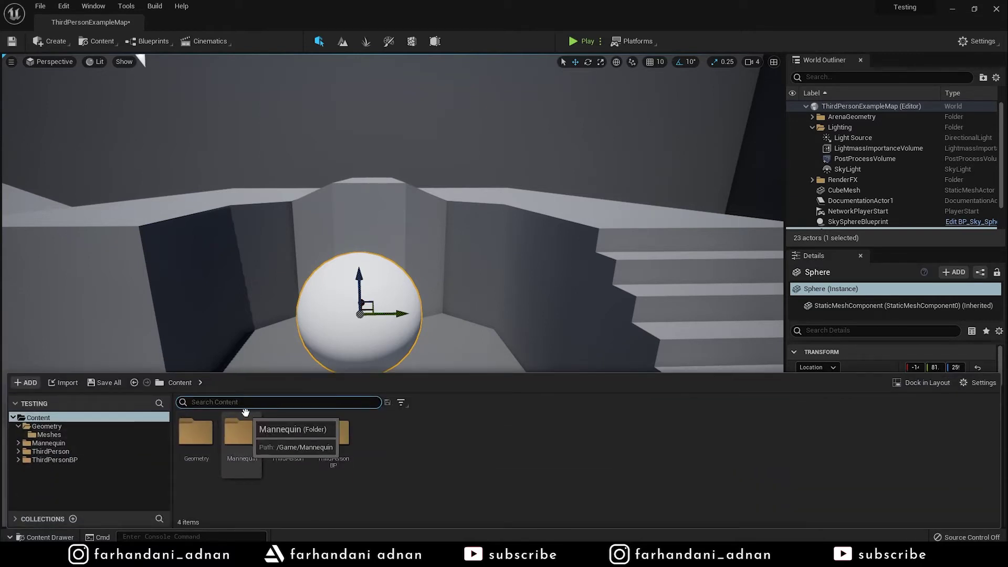
{"action": "left_click", "coordinate": [46, 427]}
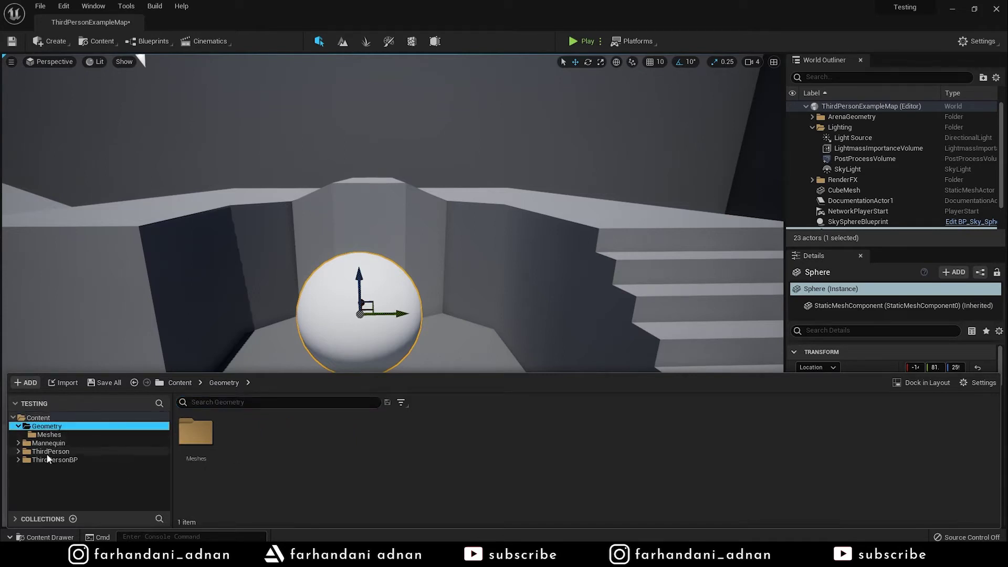
{"action": "right_click", "coordinate": [58, 481]}
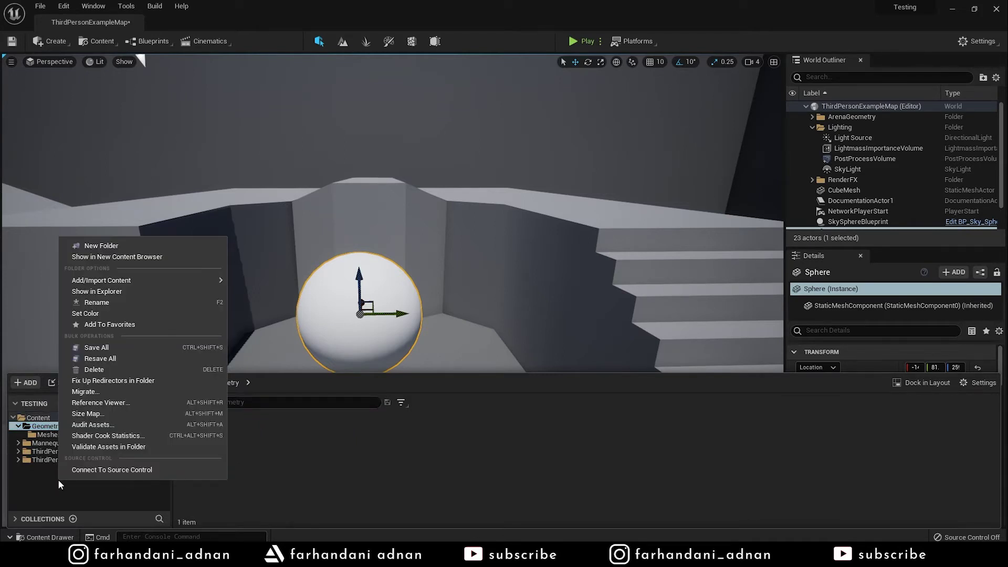
{"action": "left_click", "coordinate": [89, 246]}
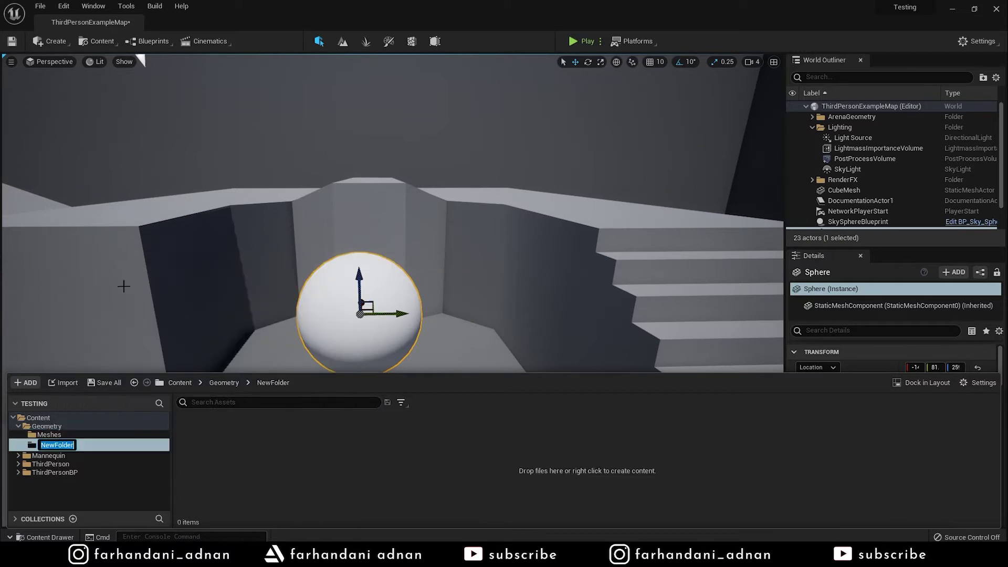
{"action": "left_click", "coordinate": [120, 487]}
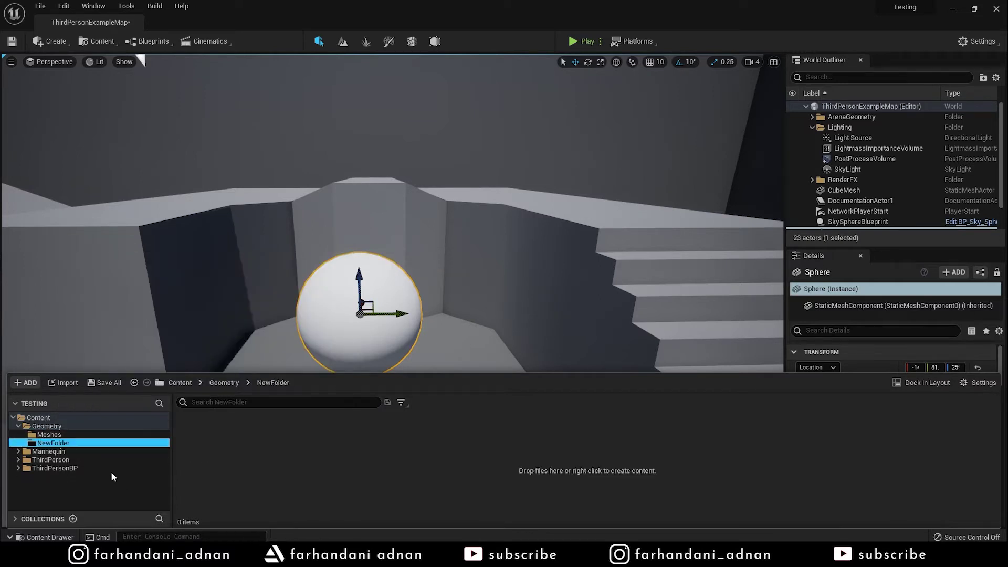
{"action": "right_click", "coordinate": [95, 445]}
{"action": "left_click", "coordinate": [149, 334]}
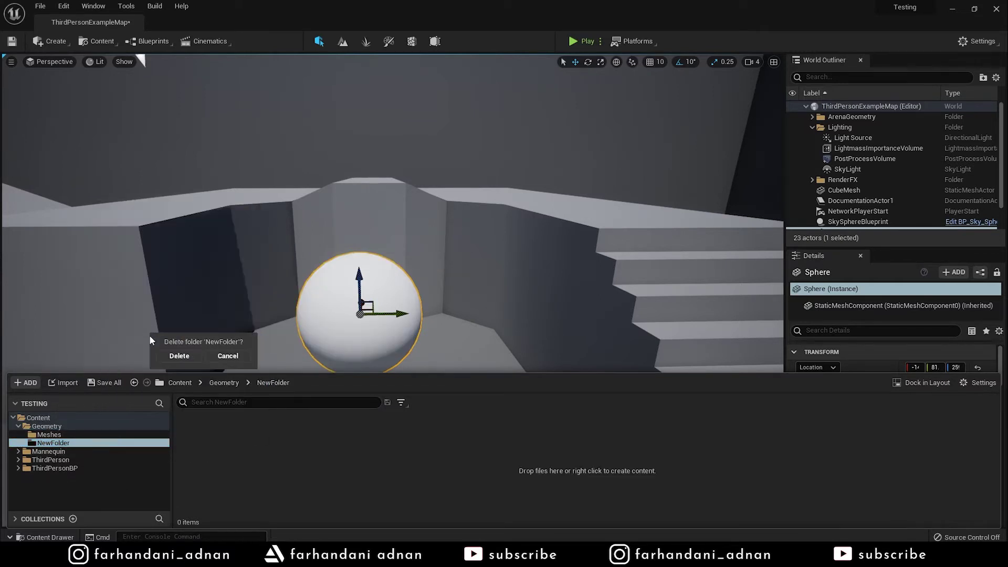
{"action": "left_click", "coordinate": [188, 357]}
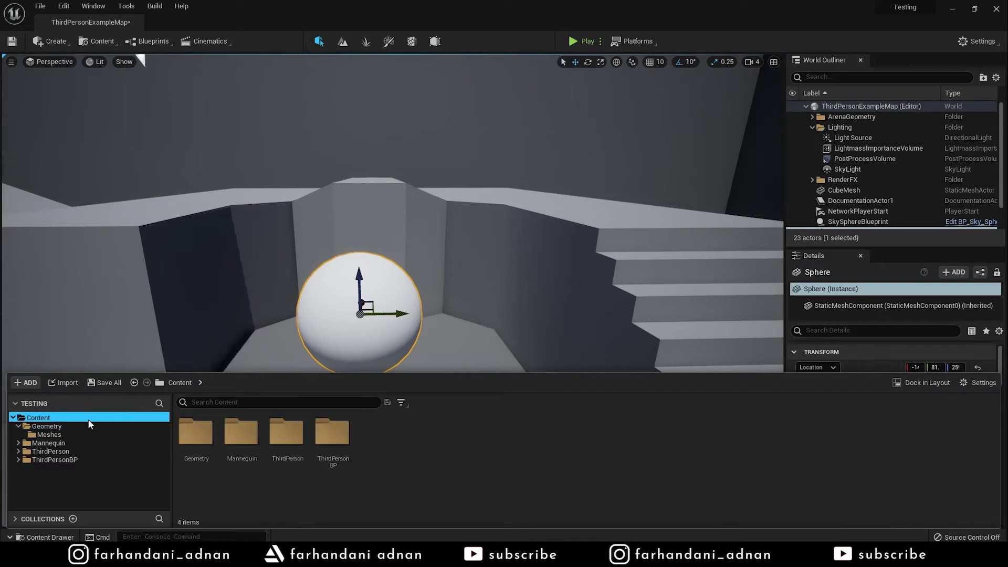
Create a trial Materials folder under Content, delete it, and reopen Geometry
{"action": "left_click", "coordinate": [19, 426]}
{"action": "right_click", "coordinate": [82, 497]}
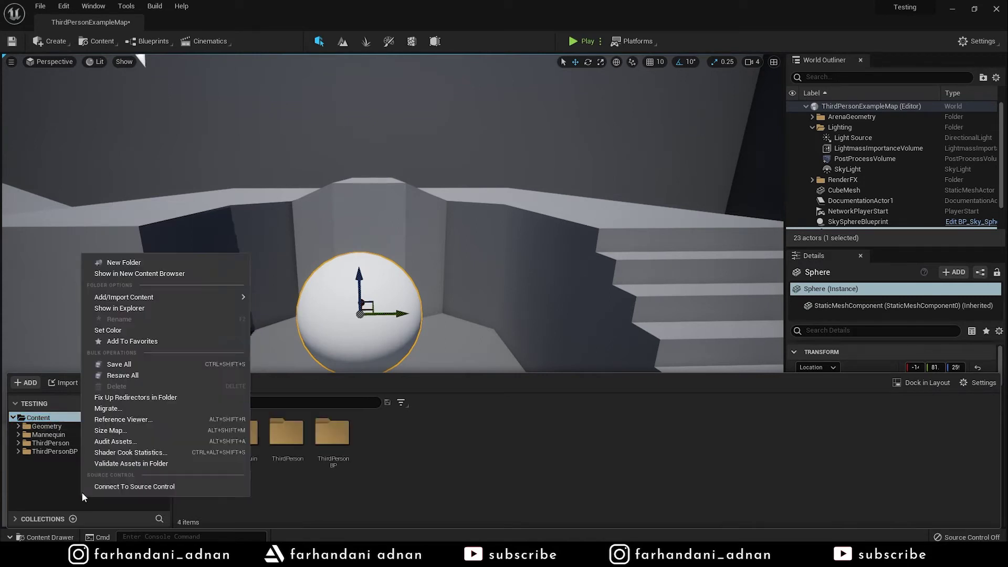
{"action": "left_click", "coordinate": [140, 263]}
{"action": "type", "text": "Materials"}
{"action": "key", "text": "Return"}
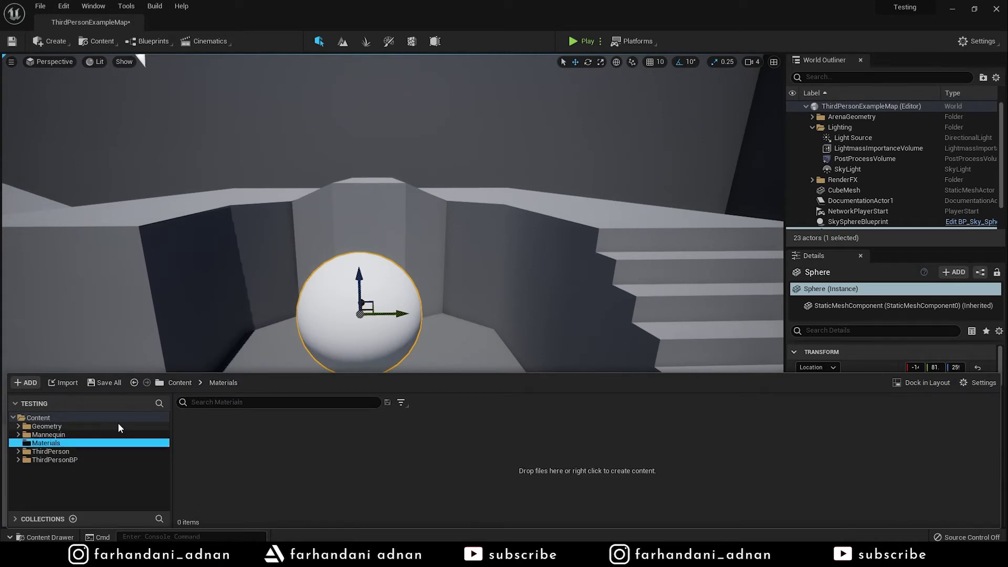
{"action": "right_click", "coordinate": [57, 443]}
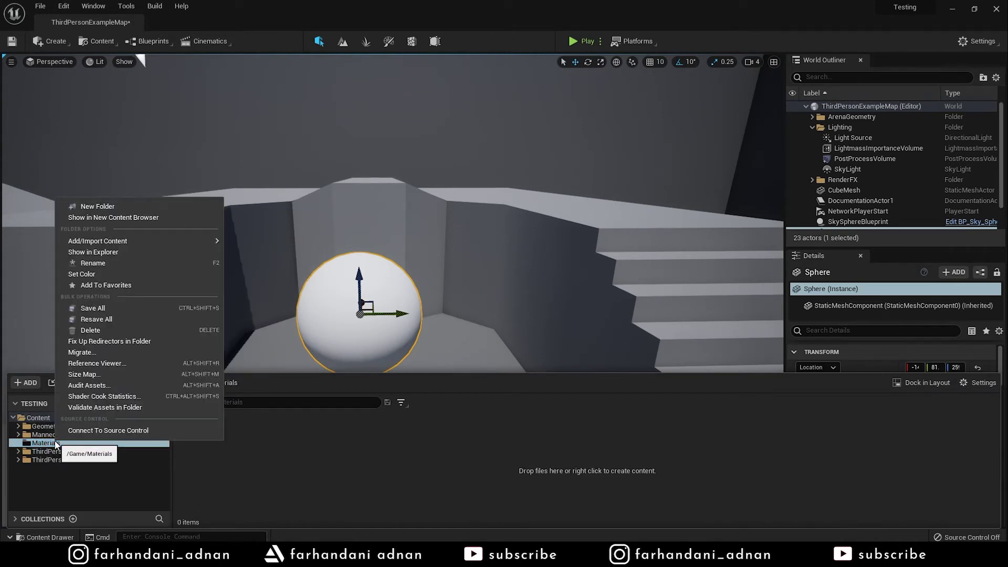
{"action": "left_click", "coordinate": [84, 318]}
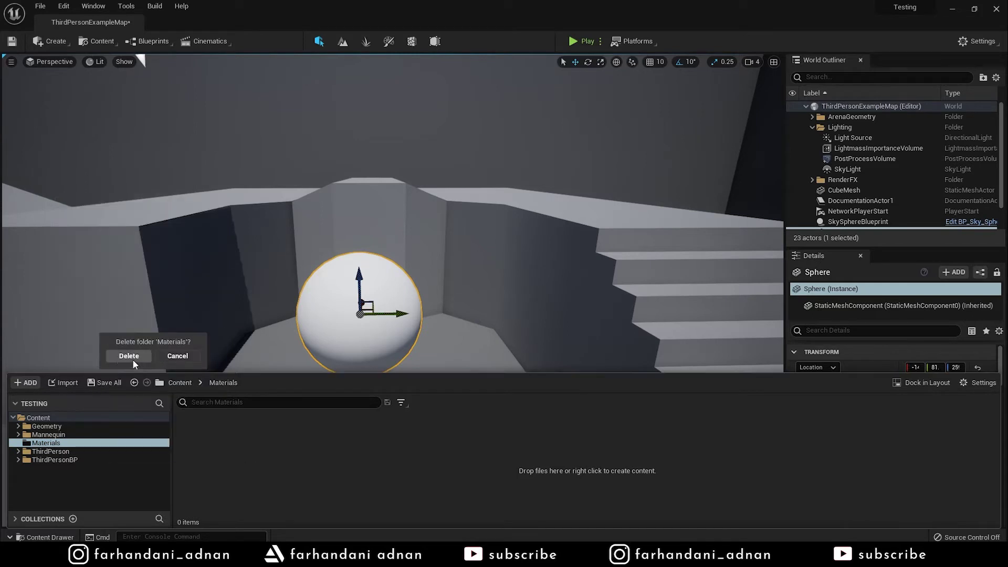
{"action": "left_click", "coordinate": [129, 357]}
{"action": "left_click", "coordinate": [44, 427]}
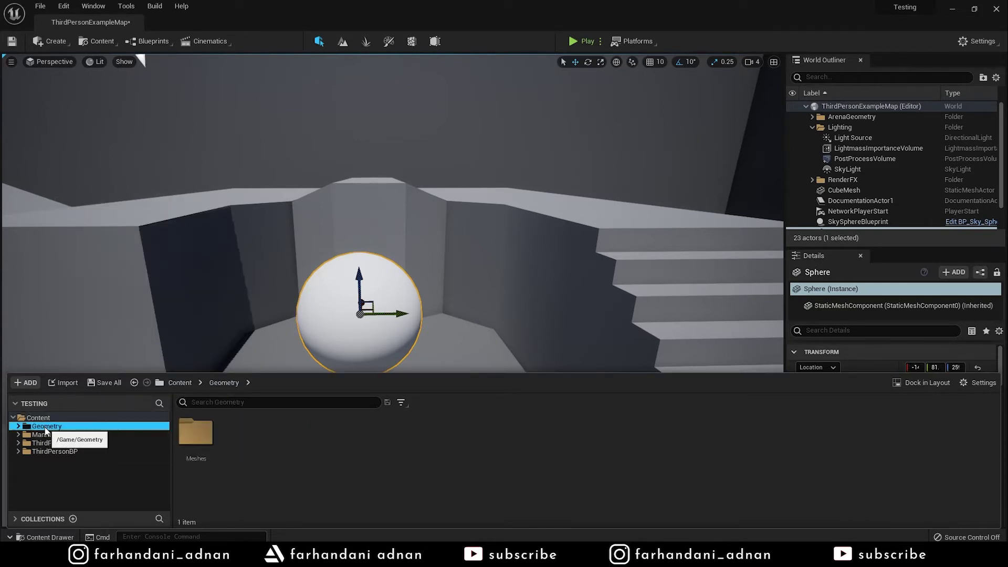
Add a Materials folder to Geometry from the folder tree, then delete it
{"action": "left_click", "coordinate": [18, 426]}
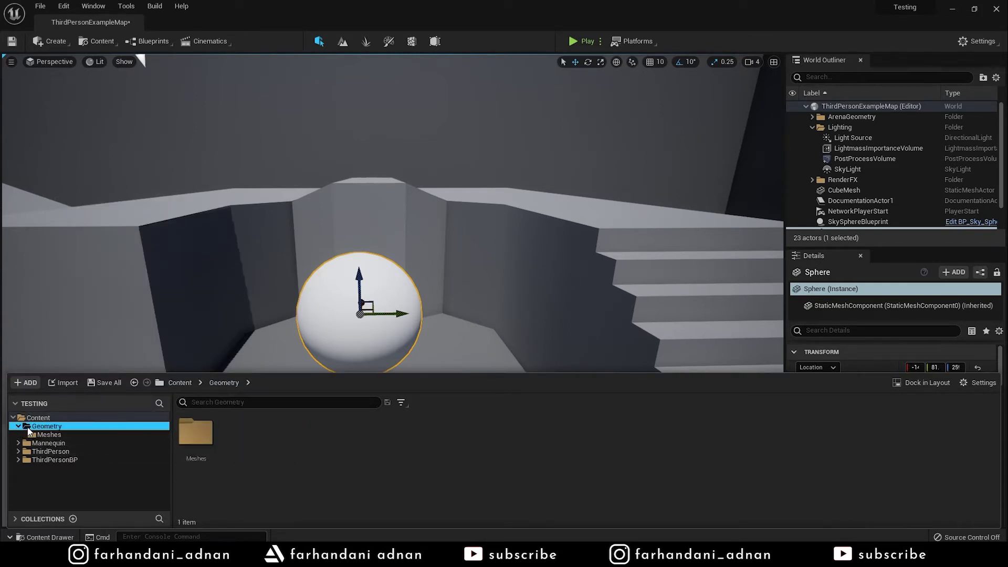
{"action": "right_click", "coordinate": [272, 449]}
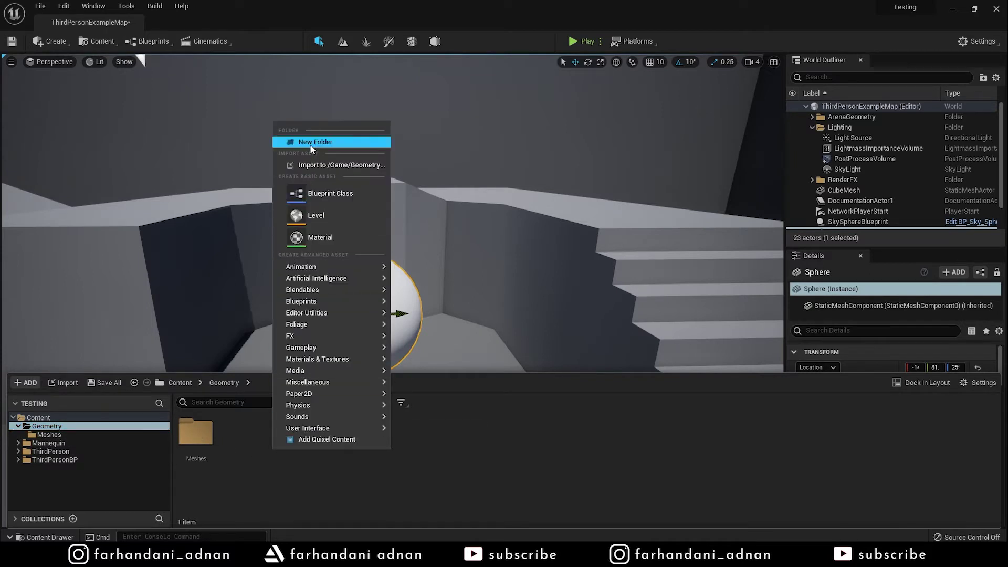
{"action": "right_click", "coordinate": [89, 426]}
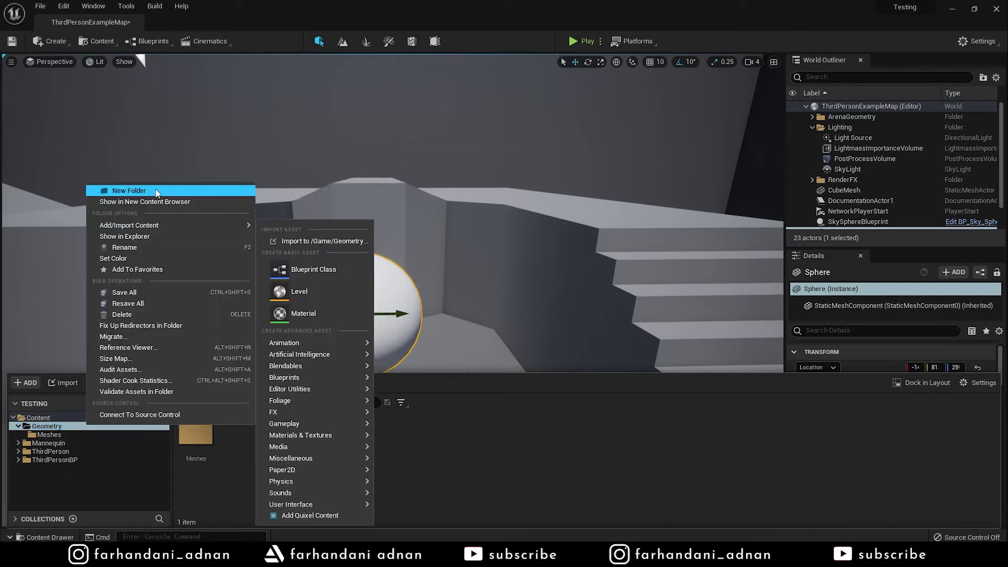
{"action": "left_click", "coordinate": [156, 193]}
{"action": "type", "text": "Materials"}
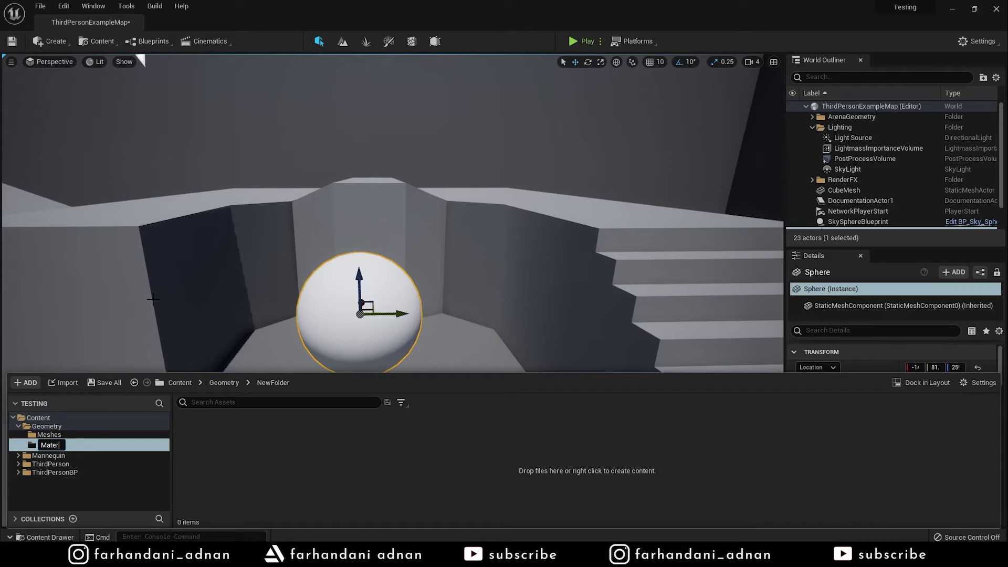
{"action": "key", "text": "Return"}
{"action": "left_click", "coordinate": [45, 426]}
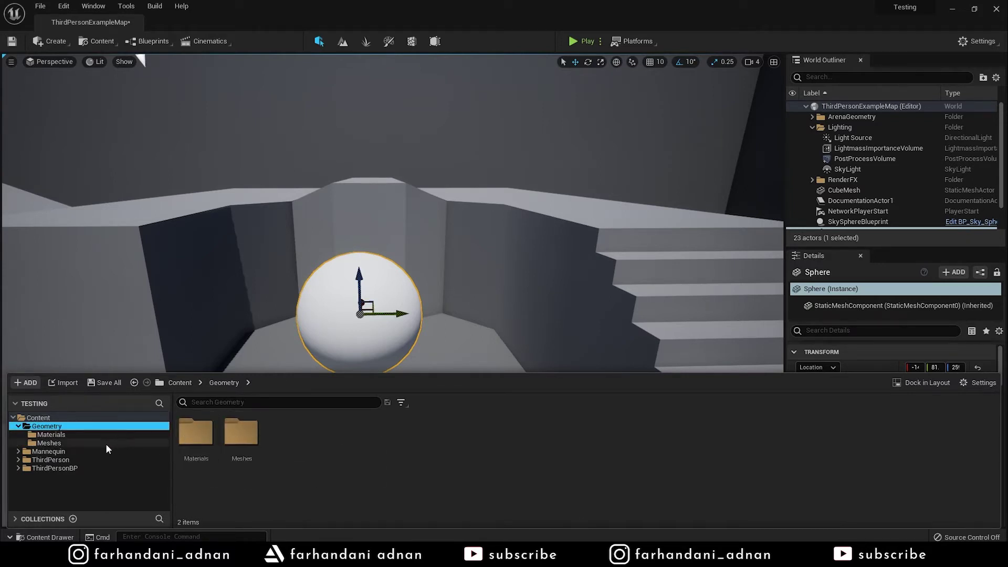
{"action": "right_click", "coordinate": [56, 435]}
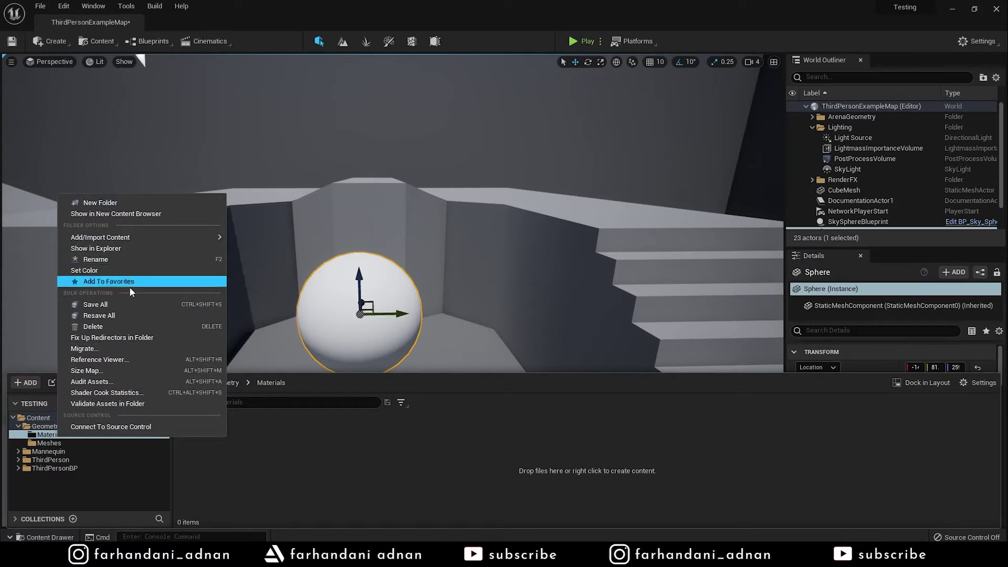
{"action": "left_click", "coordinate": [121, 326]}
{"action": "left_click", "coordinate": [135, 351]}
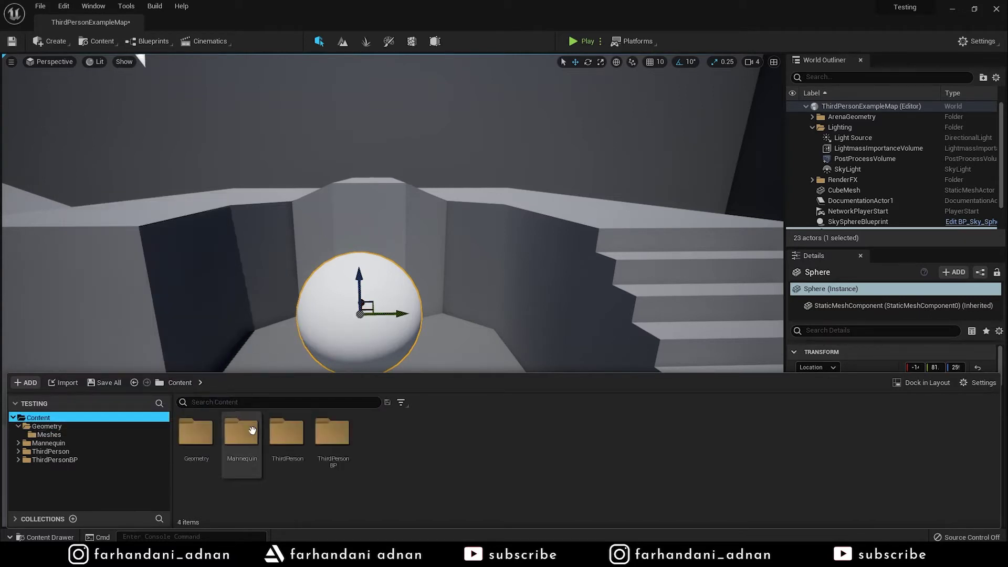
Create a Materials folder in Geometry's content area beside Meshes and open it
{"action": "left_click", "coordinate": [61, 427]}
{"action": "right_click", "coordinate": [392, 430]}
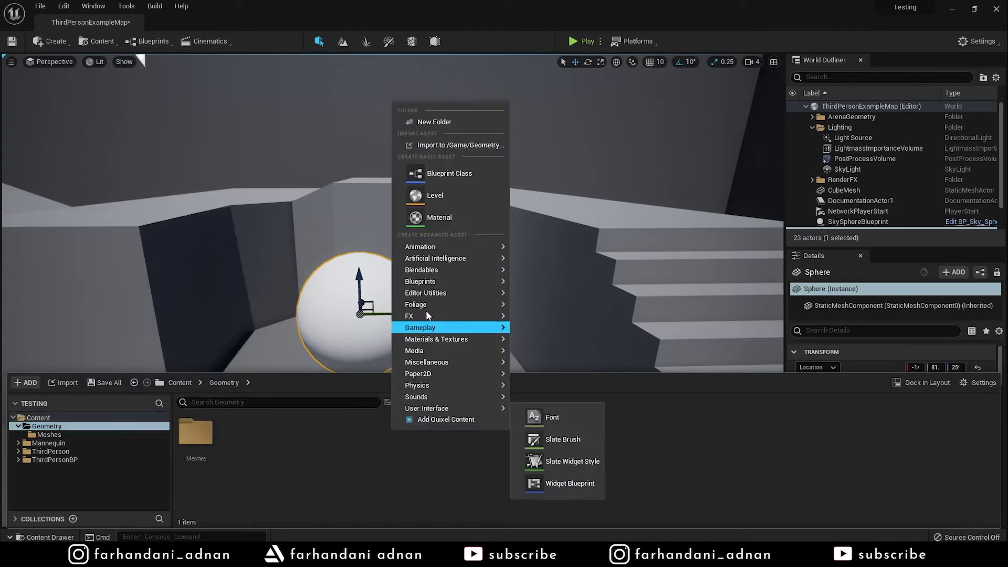
{"action": "left_click", "coordinate": [436, 121]}
{"action": "type", "text": "Materials"}
{"action": "key", "text": "Return"}
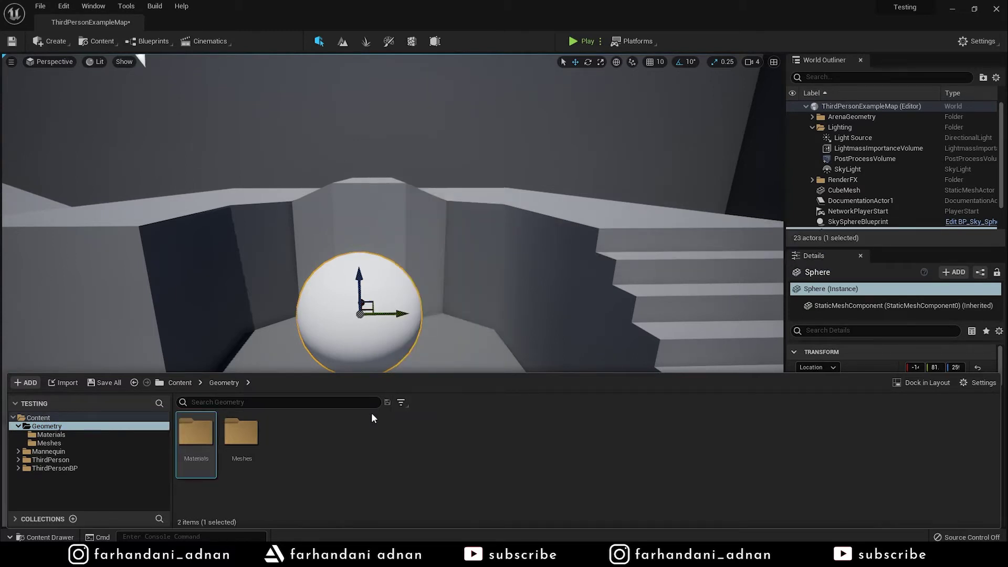
{"action": "double_click", "coordinate": [204, 435]}
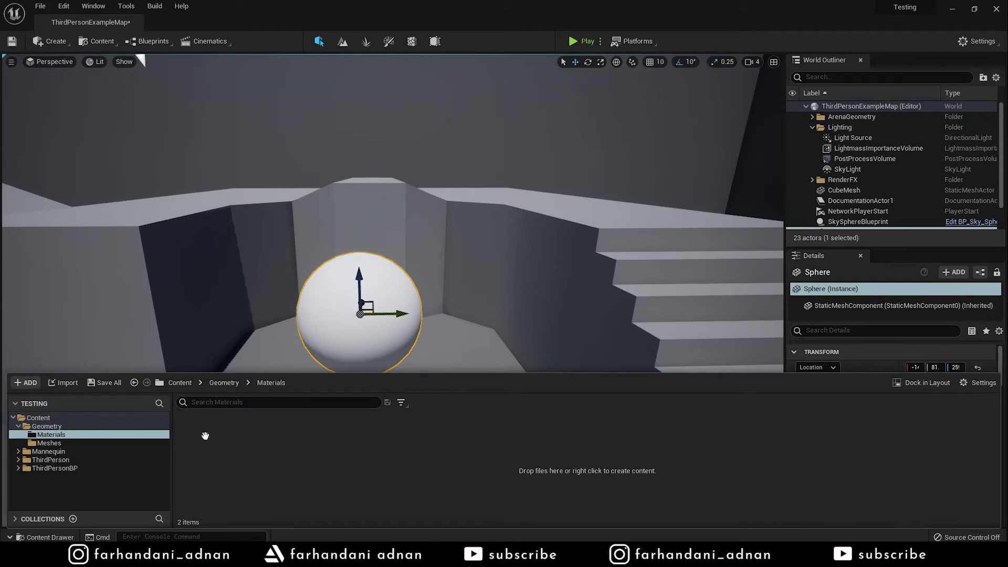
Create a new material asset named M_Blue in Geometry's Materials folder
{"action": "right_click_drag", "start_coordinate": [482, 227], "coordinate": [484, 231]}
{"action": "key", "text": "ctrl+space"}
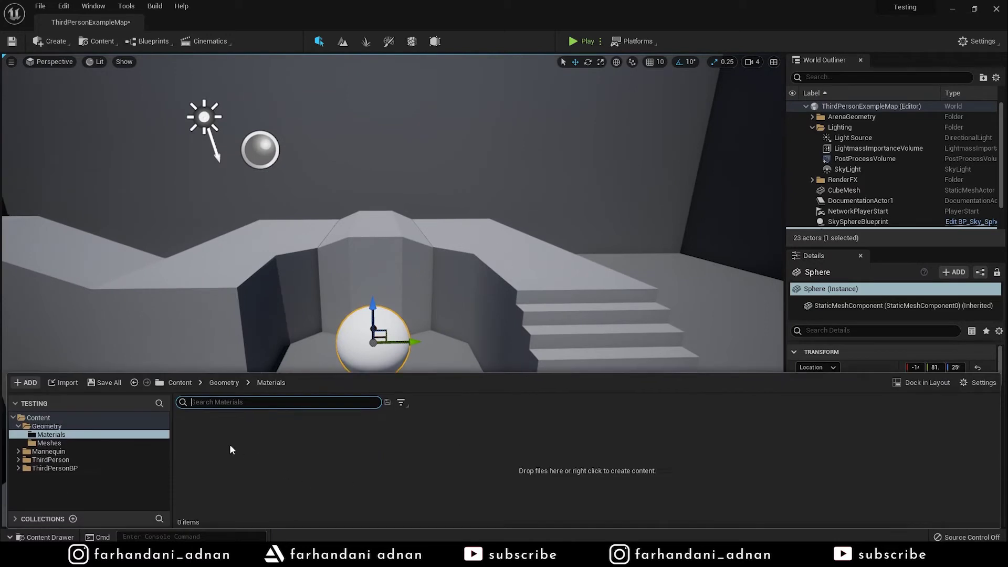
{"action": "right_click", "coordinate": [230, 446]}
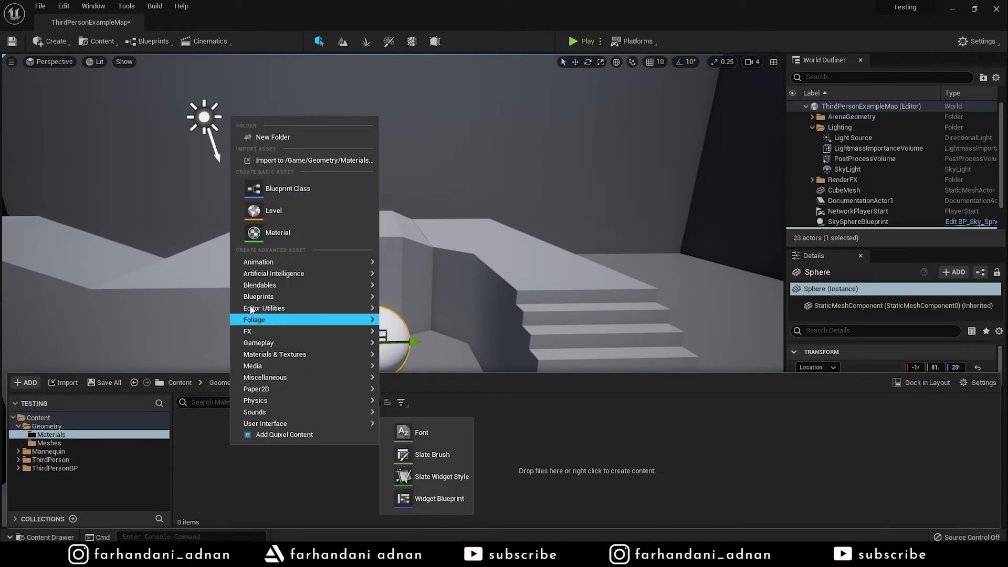
{"action": "left_click", "coordinate": [319, 232]}
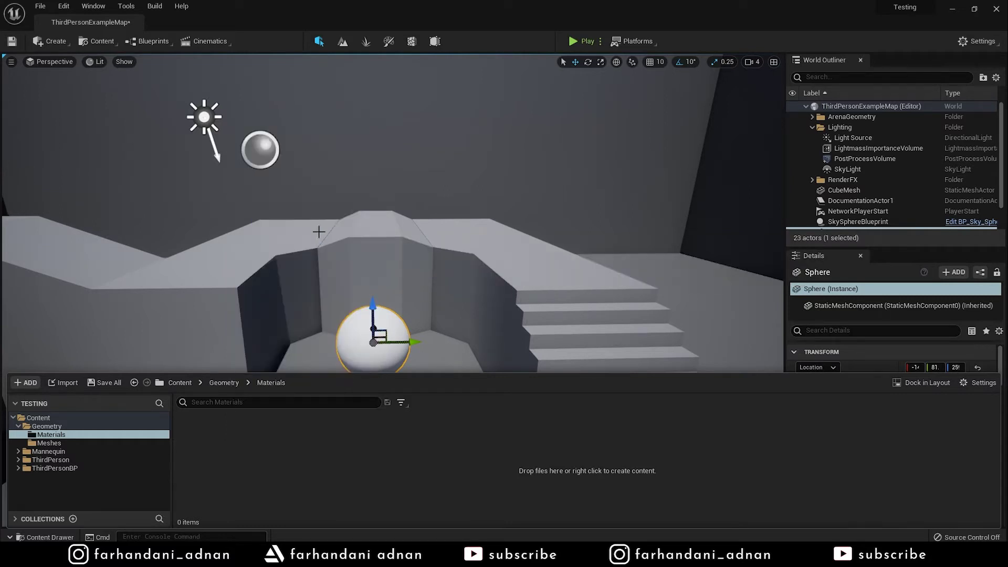
{"action": "type", "text": "M"}
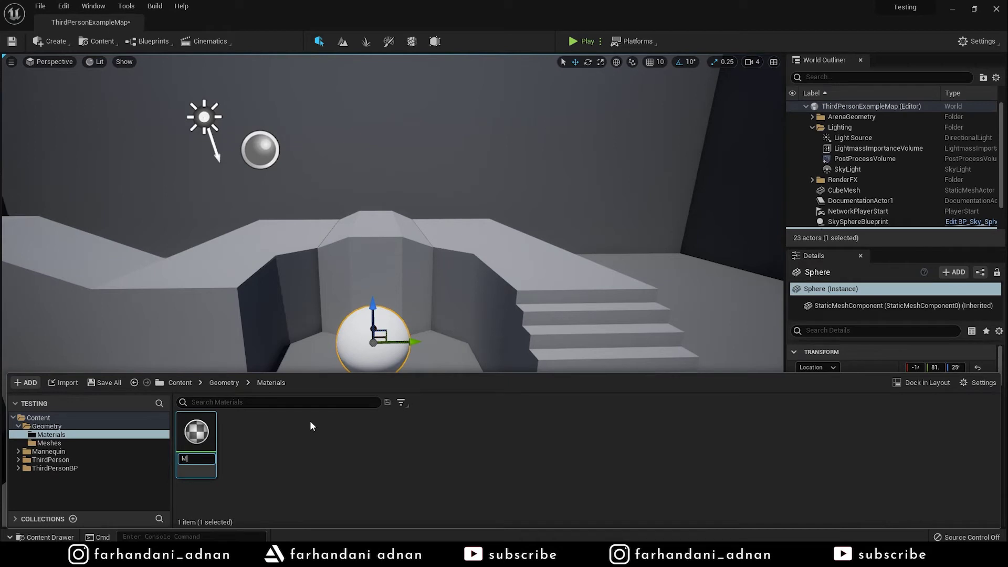
{"action": "type", "text": "_Blue"}
{"action": "key", "text": "Return"}
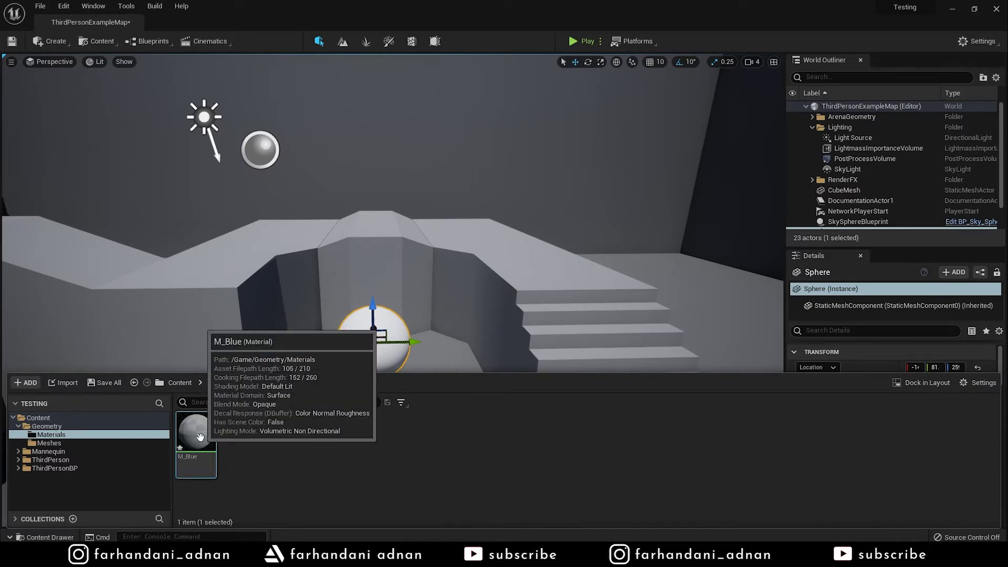
{"action": "key", "text": "ctrl+space"}
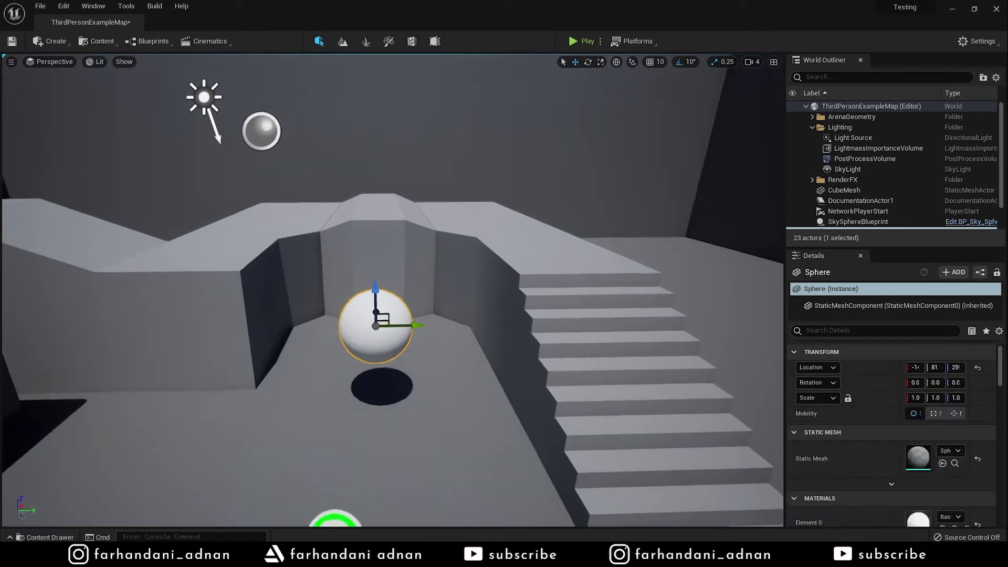
Open M_Blue in the Material Editor and maximize the editor window
{"action": "right_click_drag", "start_coordinate": [393, 290], "coordinate": [393, 290]}
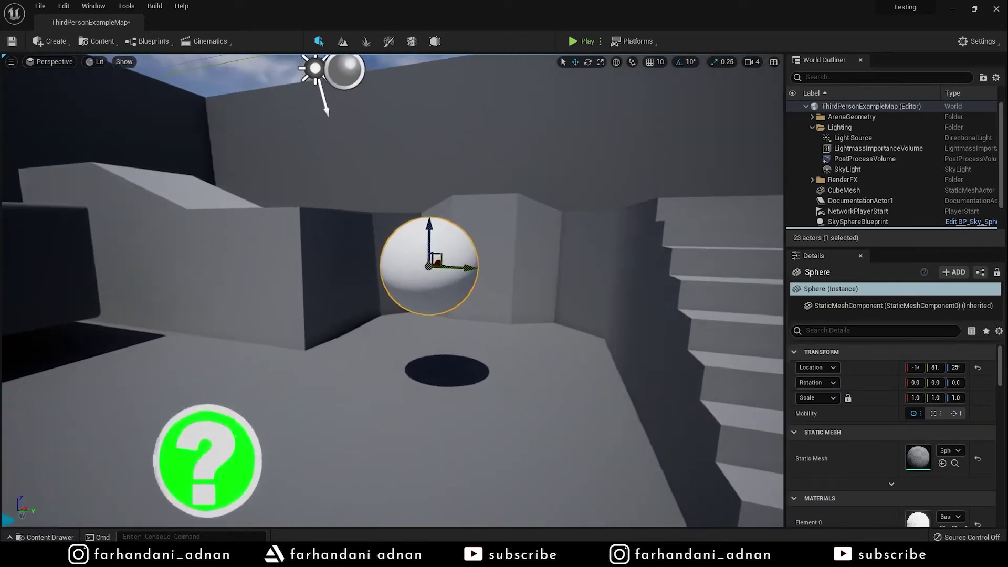
{"action": "key", "text": "ctrl+space"}
{"action": "double_click", "coordinate": [198, 423]}
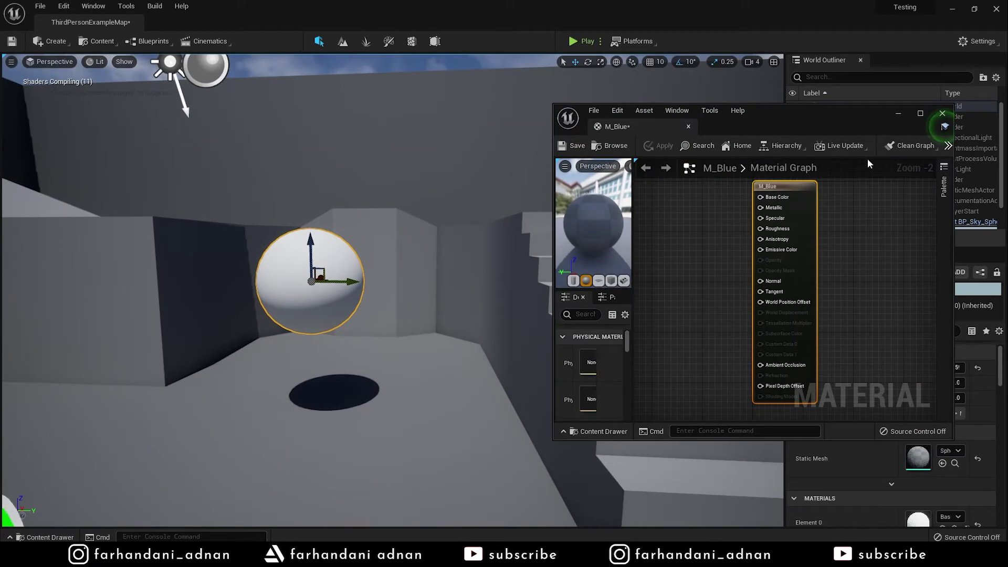
{"action": "left_click_drag", "start_coordinate": [821, 114], "coordinate": [669, 108]}
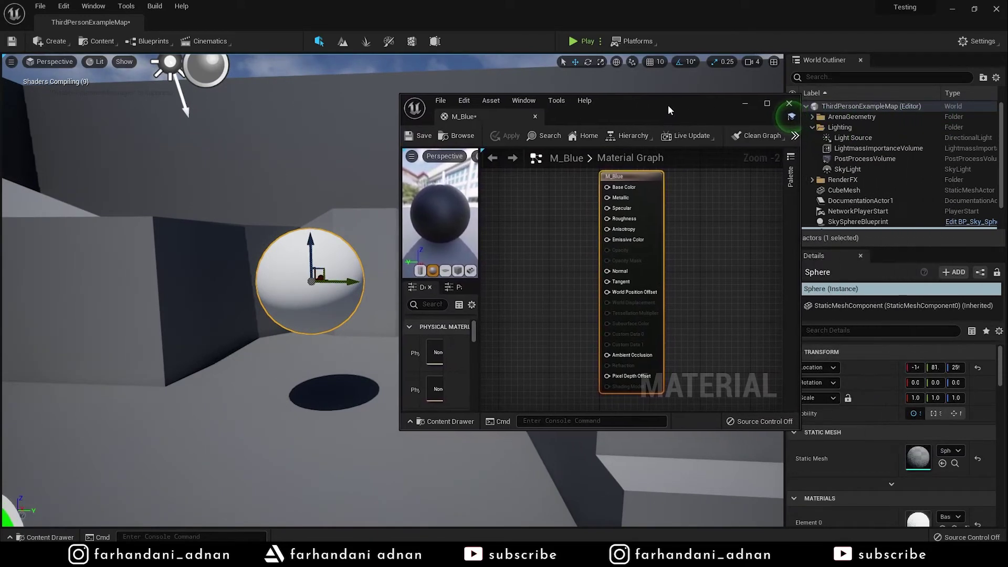
{"action": "left_click", "coordinate": [767, 103]}
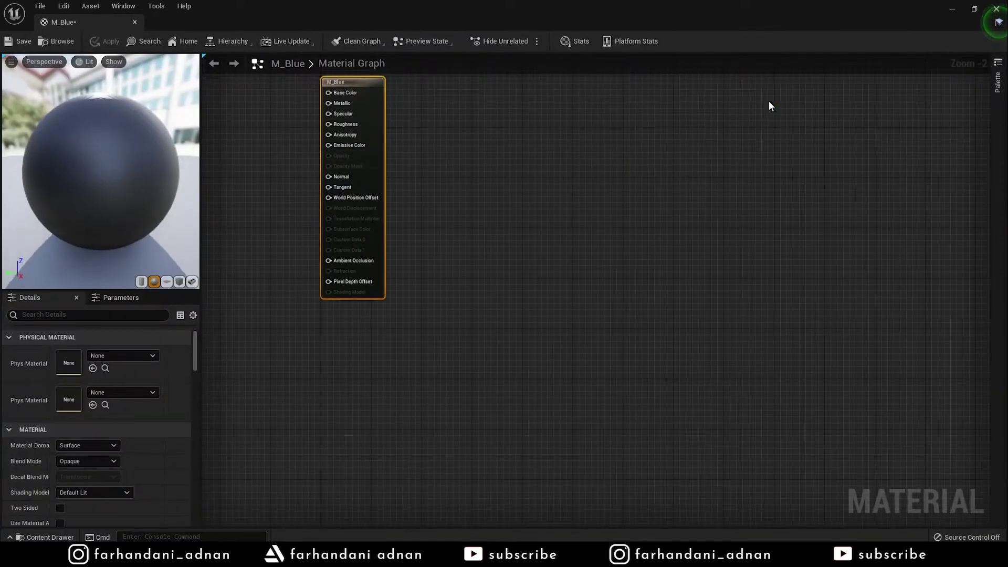
Pan and zoom the graph to frame the M_Blue output node, and rotate the preview sphere
{"action": "right_click_drag", "start_coordinate": [491, 151], "coordinate": [685, 257]}
{"action": "scroll", "coordinate": [595, 242], "scroll_direction": "up", "scroll_amount": 2}
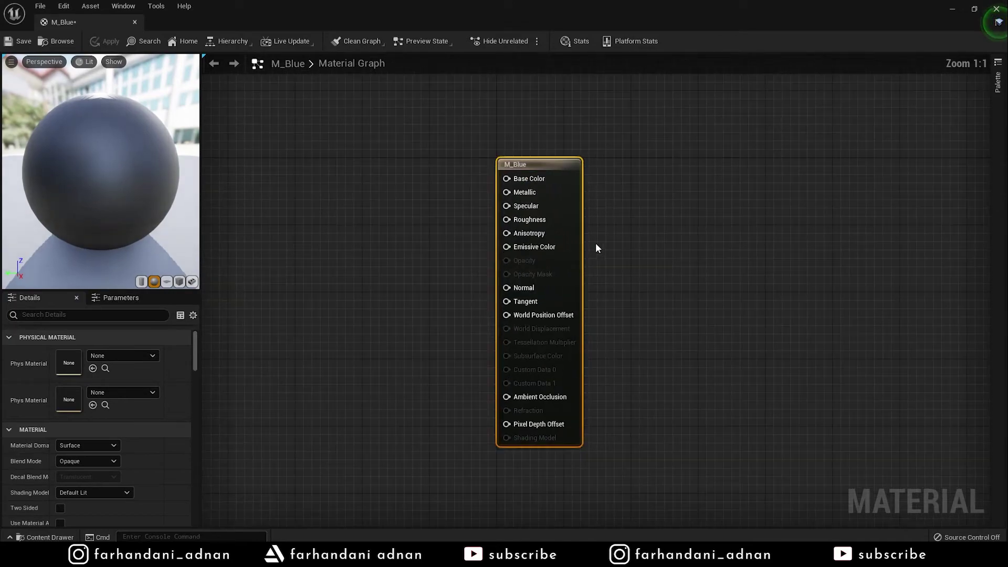
{"action": "right_click_drag", "start_coordinate": [593, 260], "coordinate": [720, 250]}
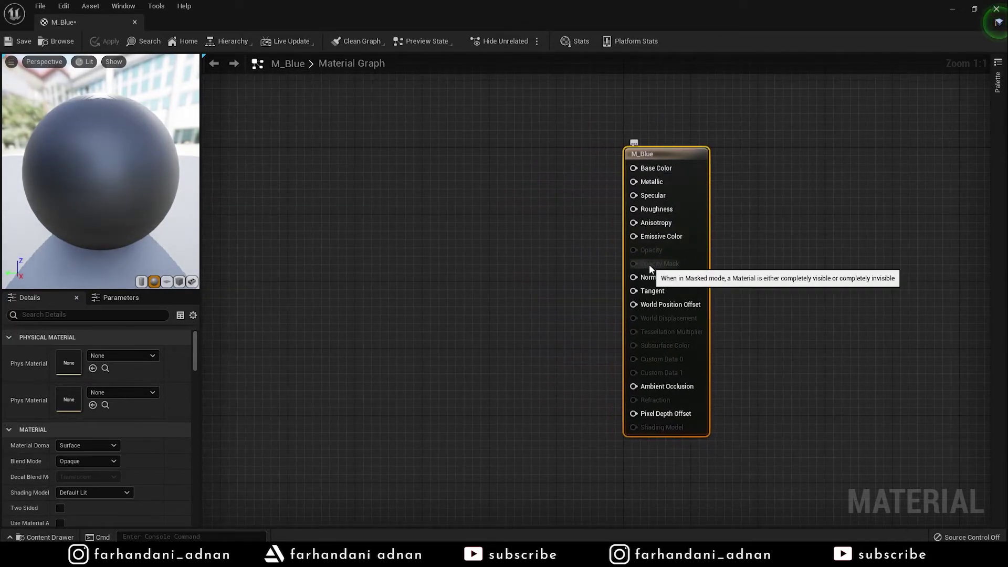
{"action": "right_click_drag", "start_coordinate": [738, 245], "coordinate": [757, 263]}
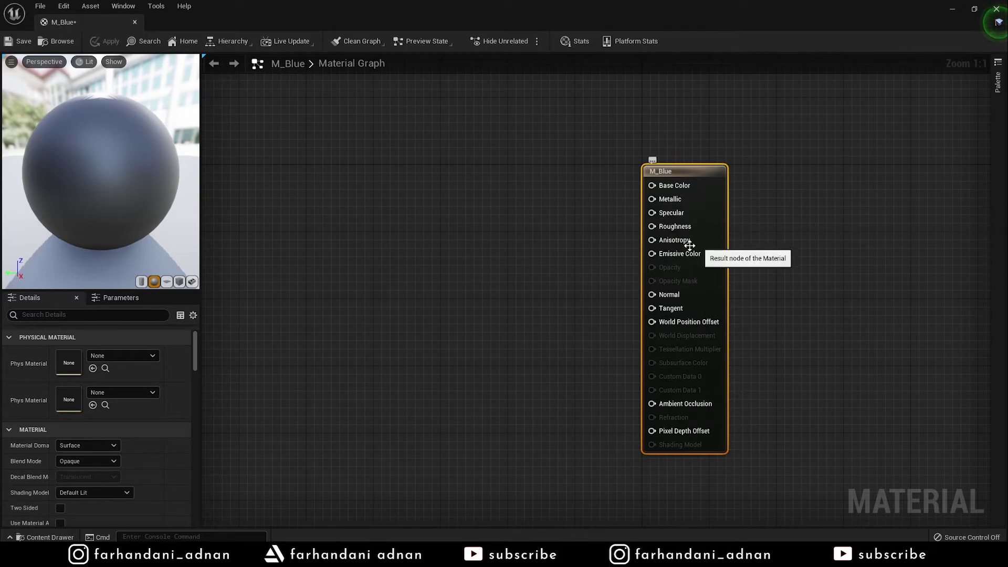
{"action": "right_click_drag", "start_coordinate": [782, 259], "coordinate": [785, 256]}
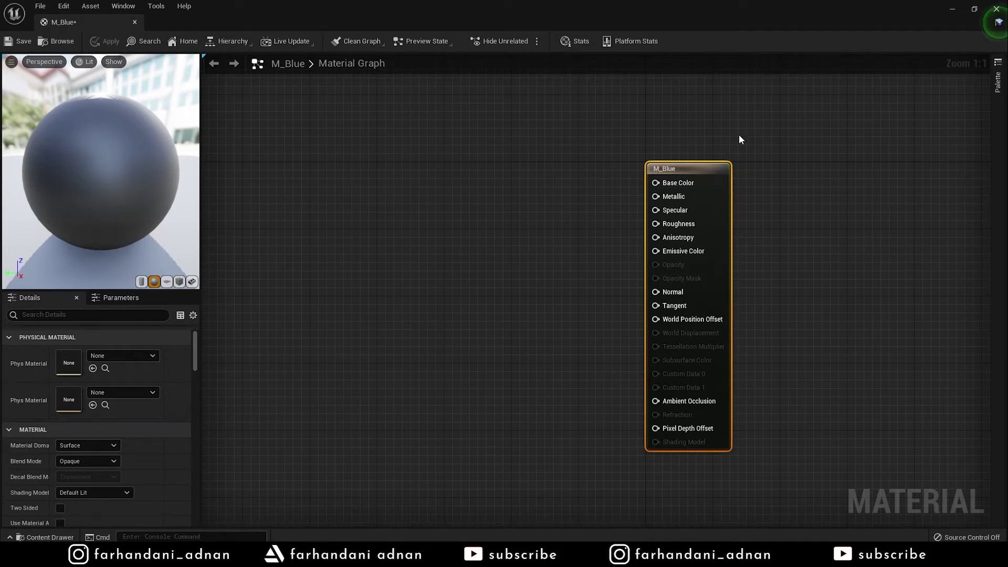
{"action": "right_click_drag", "start_coordinate": [509, 250], "coordinate": [558, 270]}
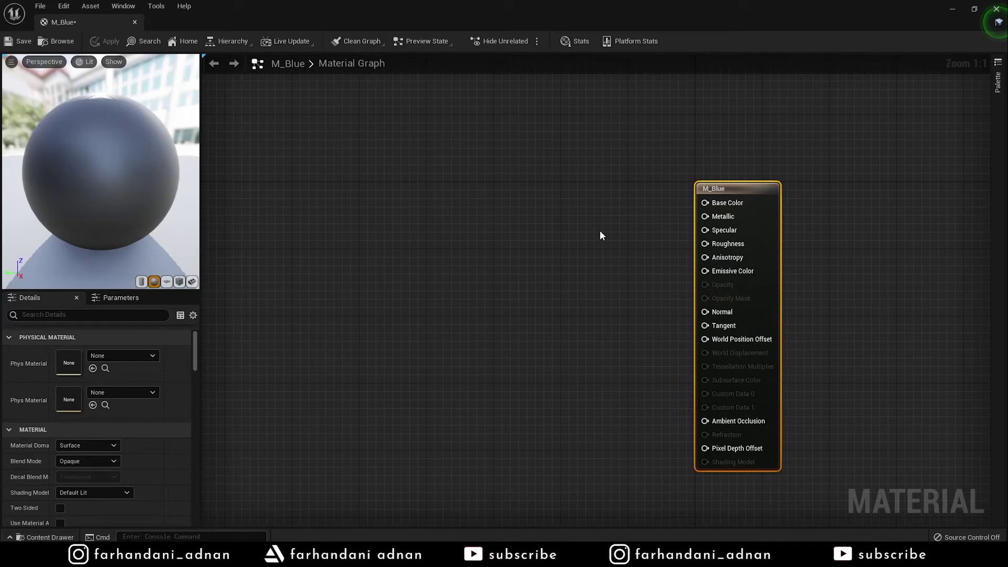
{"action": "left_click_drag", "start_coordinate": [108, 172], "coordinate": [135, 174]}
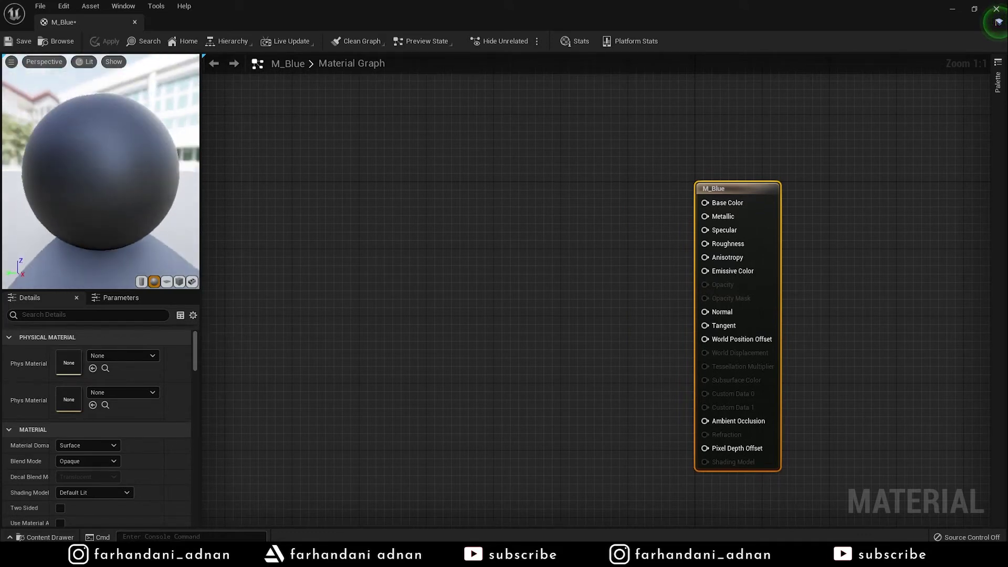
{"action": "mouse_move", "coordinate": [159, 131]}
{"action": "left_mouse_down"}
{"action": "mouse_move", "coordinate": [159, 173]}
{"action": "mouse_move", "coordinate": [160, 132]}
{"action": "left_mouse_up"}
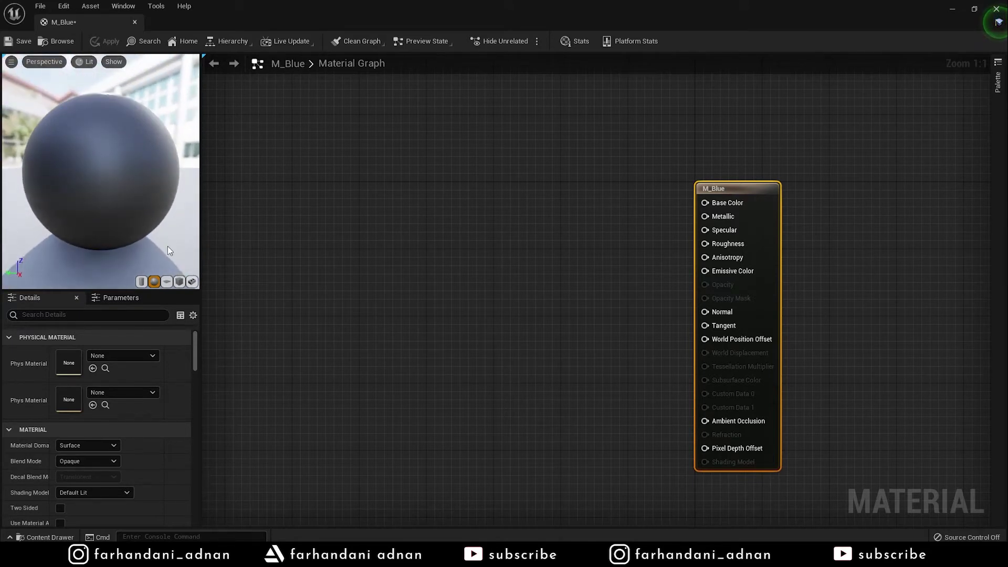
{"action": "scroll", "coordinate": [122, 423], "scroll_direction": "down", "scroll_amount": 5}
{"action": "scroll", "coordinate": [125, 428], "scroll_direction": "down", "scroll_amount": 5}
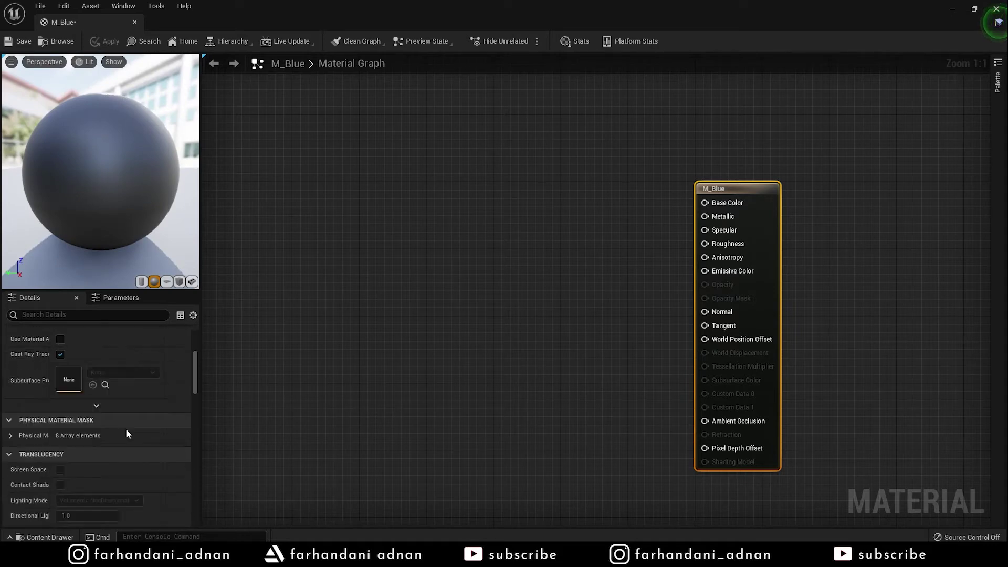
{"action": "scroll", "coordinate": [125, 429], "scroll_direction": "down", "scroll_amount": 5}
{"action": "scroll", "coordinate": [125, 429], "scroll_direction": "down", "scroll_amount": 5}
{"action": "scroll", "coordinate": [126, 433], "scroll_direction": "down", "scroll_amount": 5}
{"action": "scroll", "coordinate": [126, 434], "scroll_direction": "down", "scroll_amount": 3}
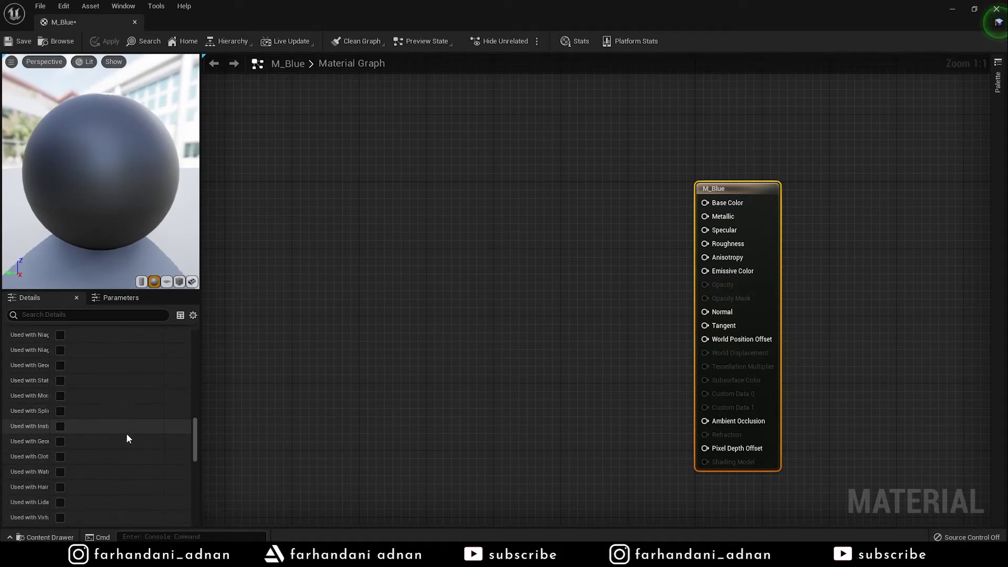
{"action": "scroll", "coordinate": [128, 433], "scroll_direction": "up", "scroll_amount": 6}
{"action": "scroll", "coordinate": [127, 433], "scroll_direction": "up", "scroll_amount": 6}
{"action": "scroll", "coordinate": [128, 433], "scroll_direction": "up", "scroll_amount": 6}
{"action": "scroll", "coordinate": [127, 434], "scroll_direction": "up", "scroll_amount": 4}
{"action": "scroll", "coordinate": [127, 434], "scroll_direction": "up", "scroll_amount": 5}
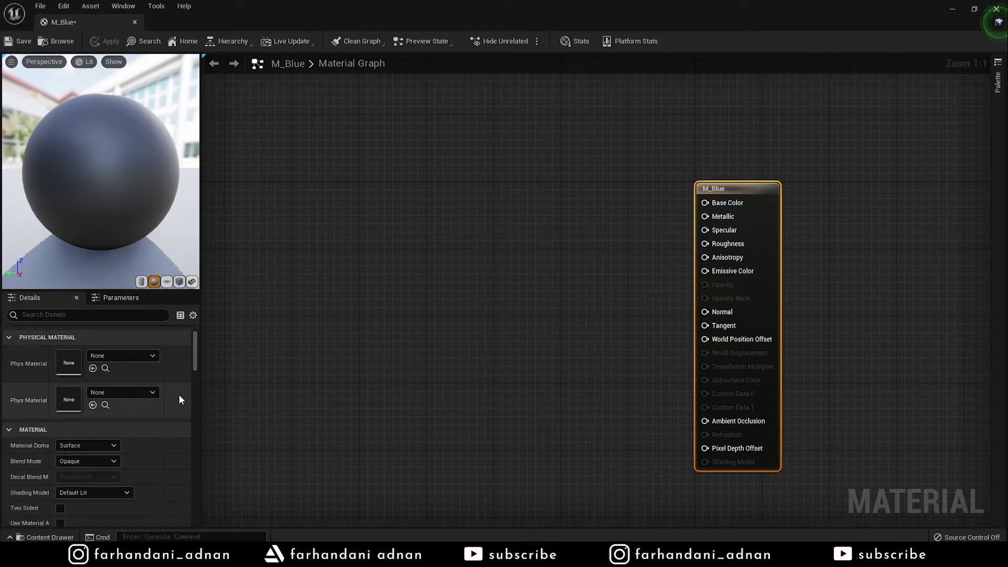
{"action": "mouse_move", "coordinate": [603, 295]}
{"action": "right_mouse_down"}
{"action": "mouse_move", "coordinate": [585, 284]}
{"action": "mouse_move", "coordinate": [585, 265]}
{"action": "right_mouse_up"}
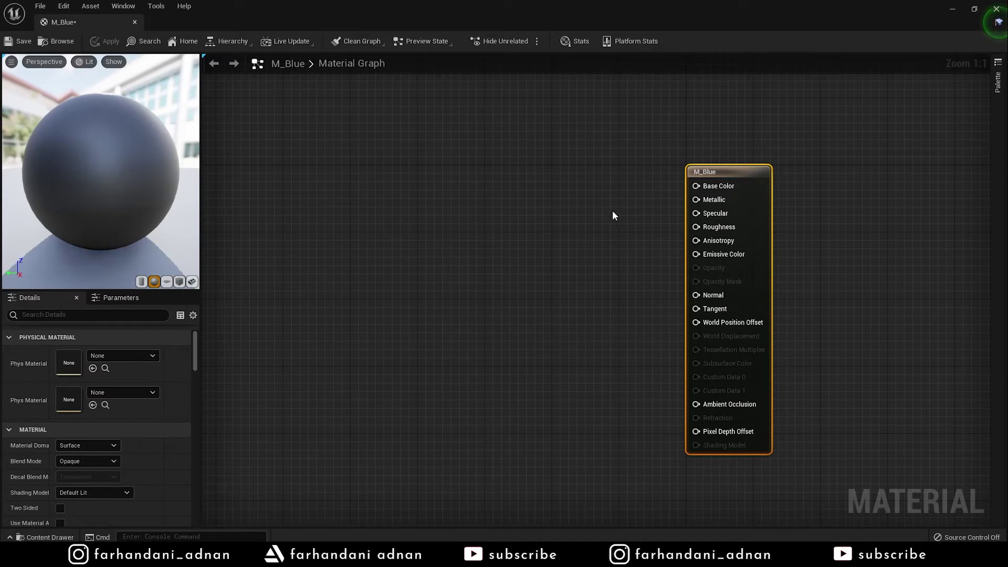
Add a Constant3Vector node to the M_Blue graph by searching 'const'
{"action": "right_click_drag", "start_coordinate": [612, 211], "coordinate": [595, 202]}
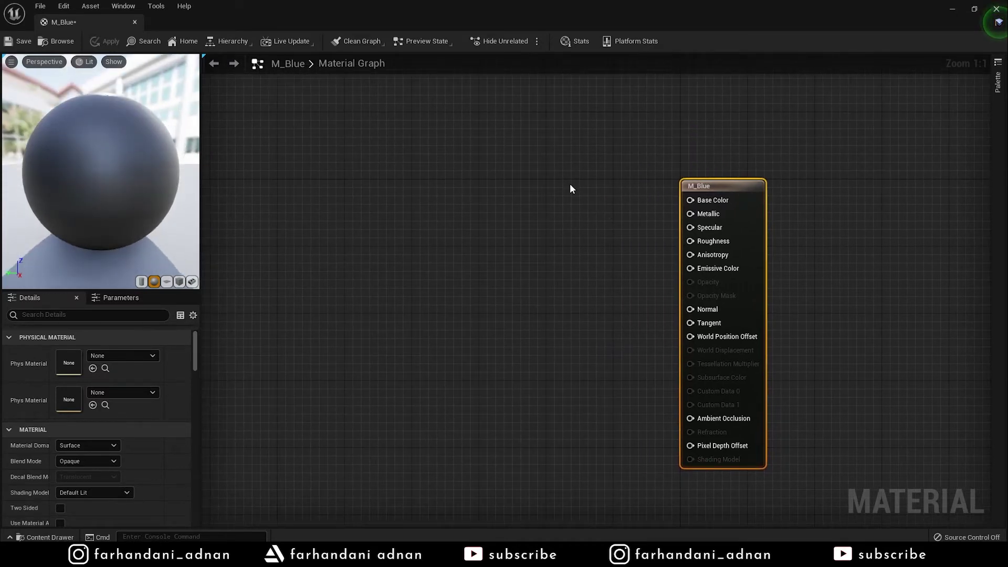
{"action": "right_click", "coordinate": [566, 198]}
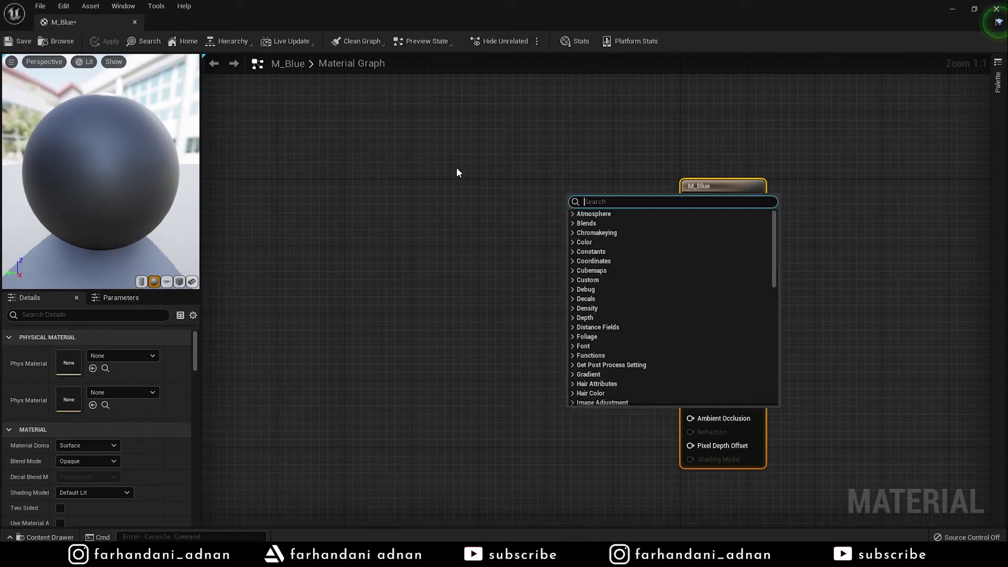
{"action": "right_click", "coordinate": [445, 147]}
{"action": "left_click", "coordinate": [612, 112]}
{"action": "right_click", "coordinate": [935, 190]}
{"action": "right_click", "coordinate": [512, 202]}
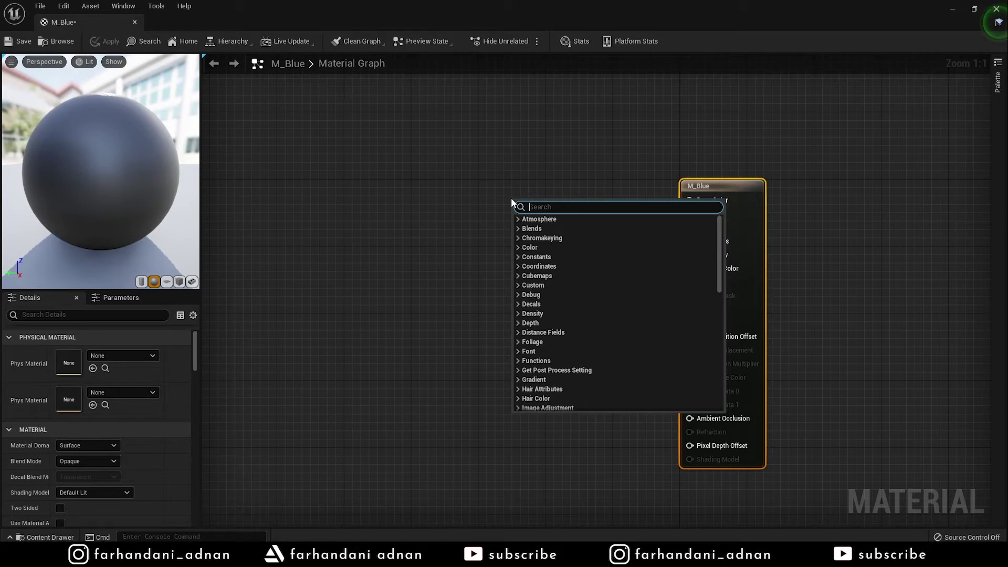
{"action": "type", "text": "const"}
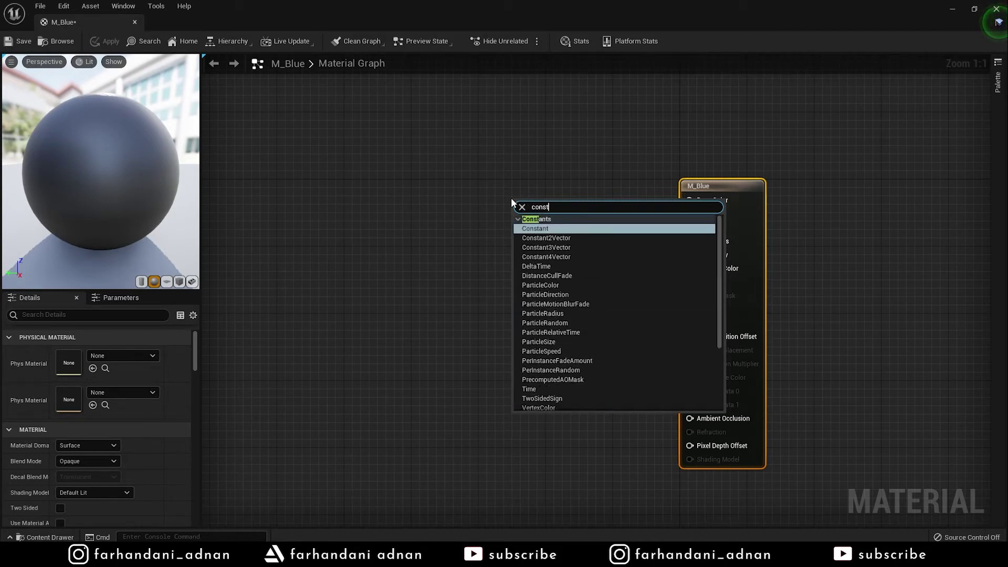
{"action": "key", "text": "Down"}
{"action": "key", "text": "Down"}
{"action": "key", "text": "Up"}
{"action": "key", "text": "Up"}
{"action": "key", "text": "Down"}
{"action": "key", "text": "Down"}
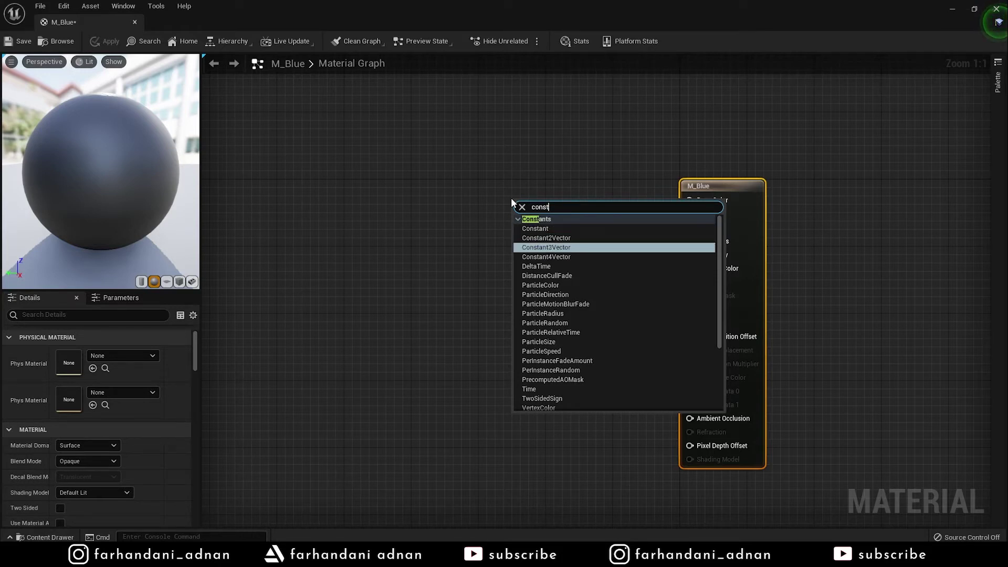
{"action": "key", "text": "Down"}
{"action": "key", "text": "Up"}
{"action": "key", "text": "Return"}
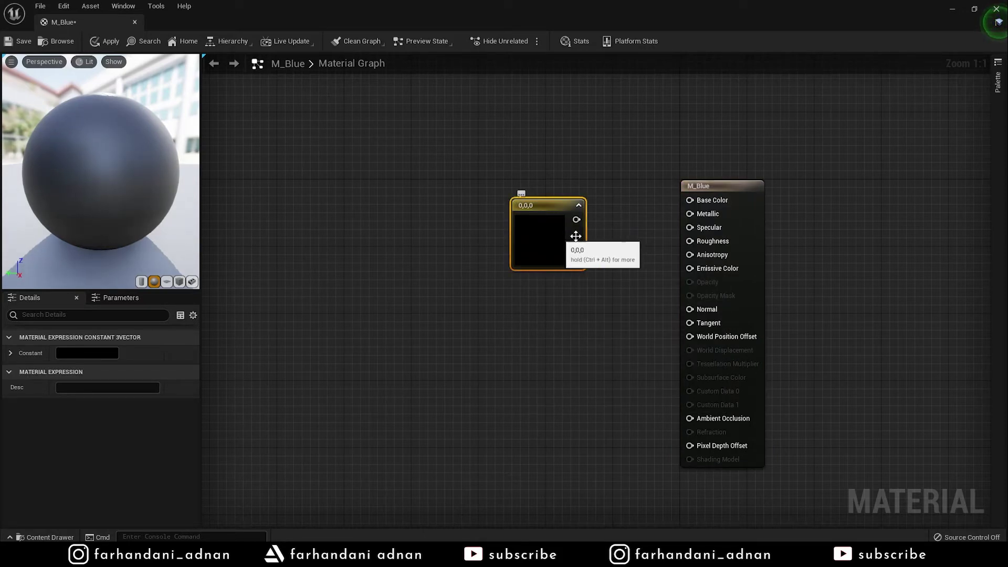
Set the Constant3Vector colour to white (1,1,1) and nudge the node upward
{"action": "double_click", "coordinate": [542, 242]}
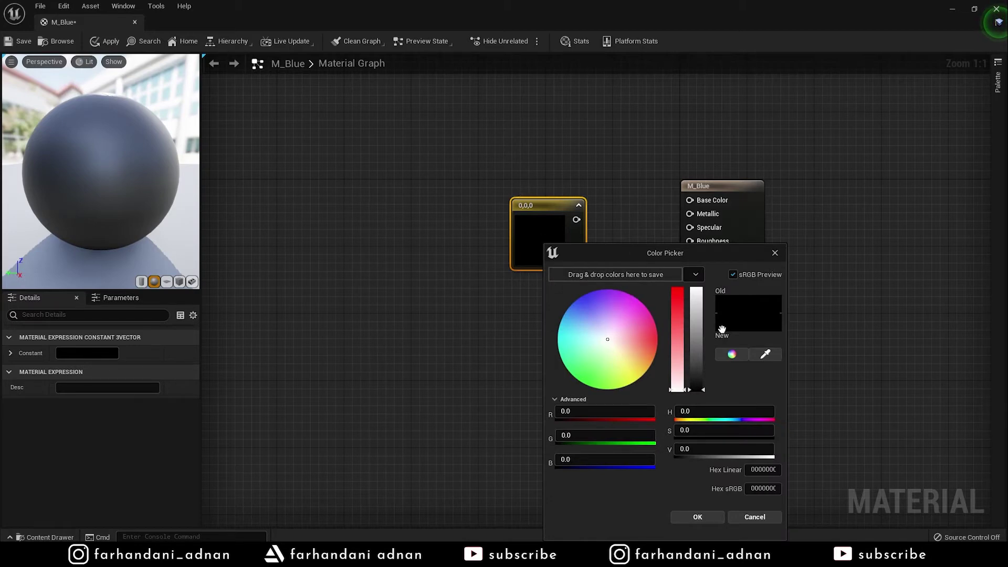
{"action": "left_click_drag", "start_coordinate": [700, 390], "coordinate": [696, 292]}
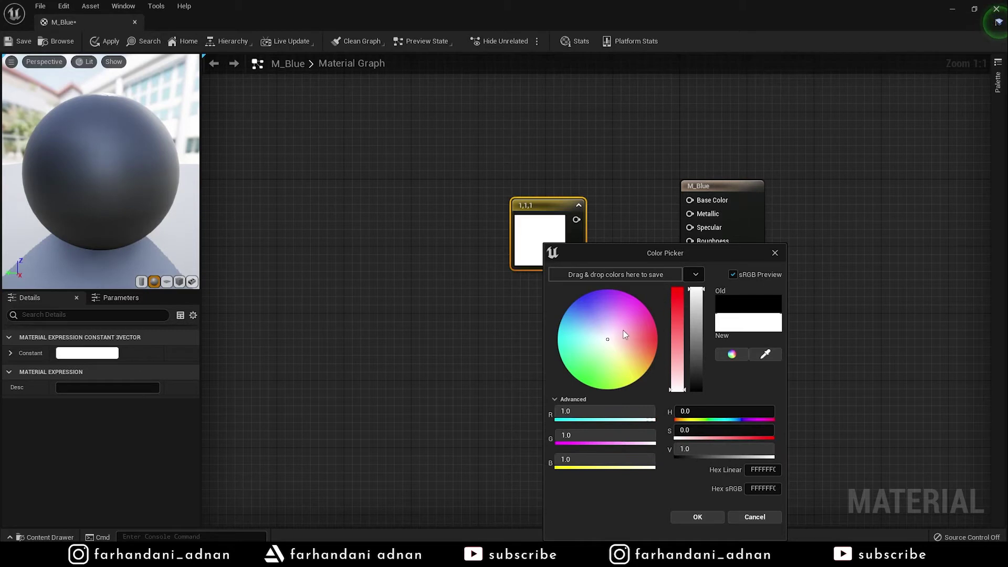
{"action": "left_click", "coordinate": [699, 509]}
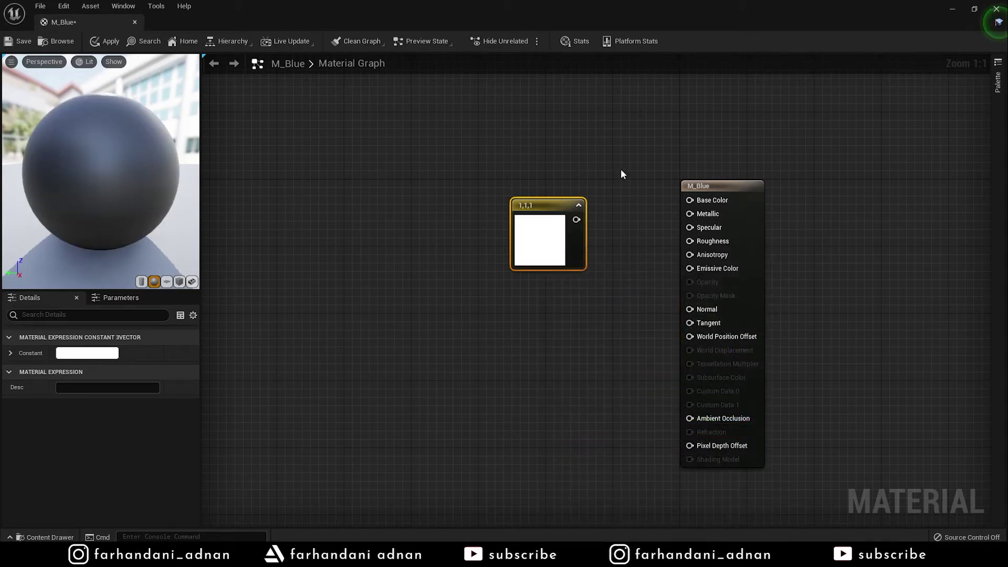
{"action": "left_click_drag", "start_coordinate": [543, 216], "coordinate": [542, 197]}
{"action": "key", "text": "ctrl+z"}
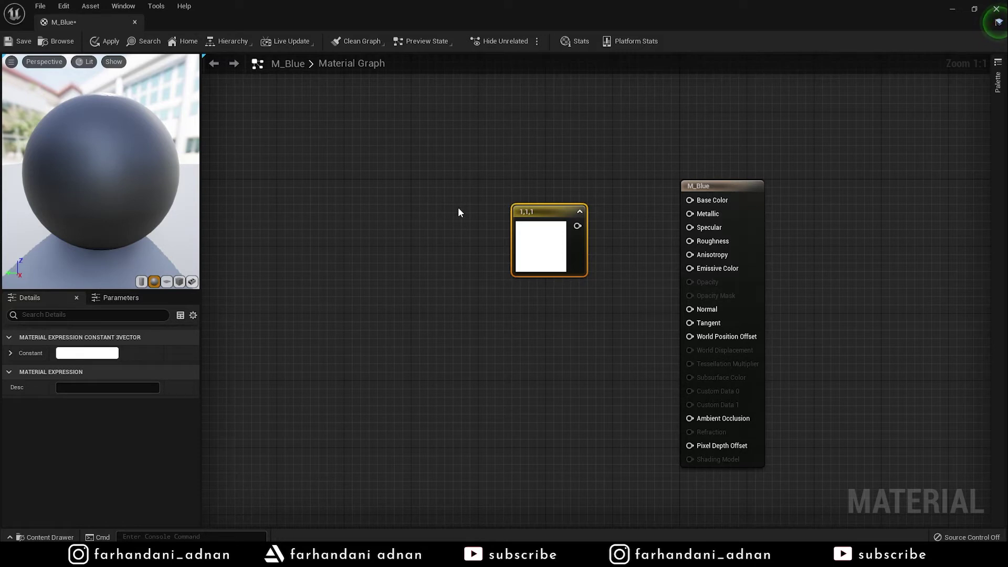
{"action": "left_click", "coordinate": [10, 353]}
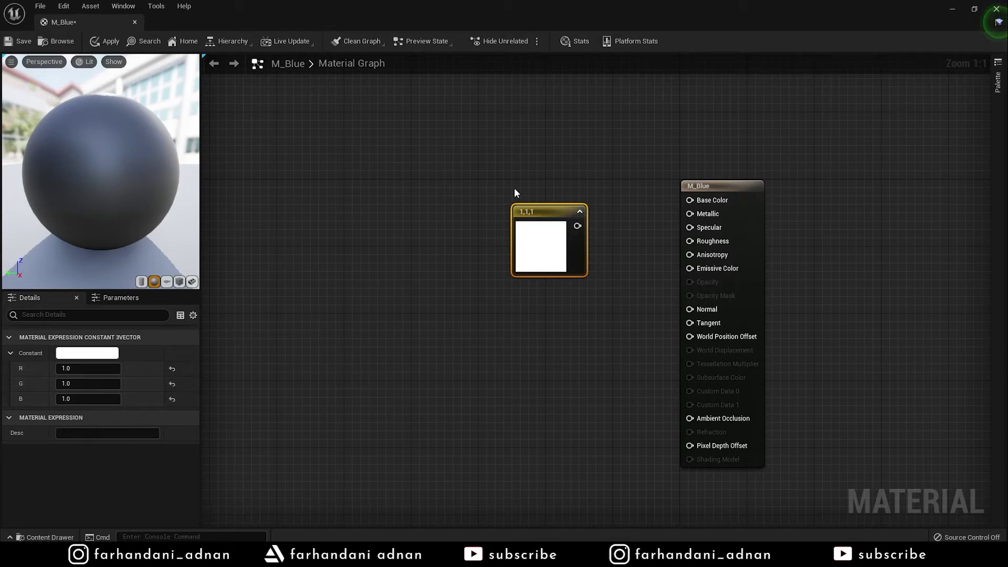
{"action": "left_click_drag", "start_coordinate": [533, 208], "coordinate": [491, 167]}
{"action": "right_click", "coordinate": [490, 260]}
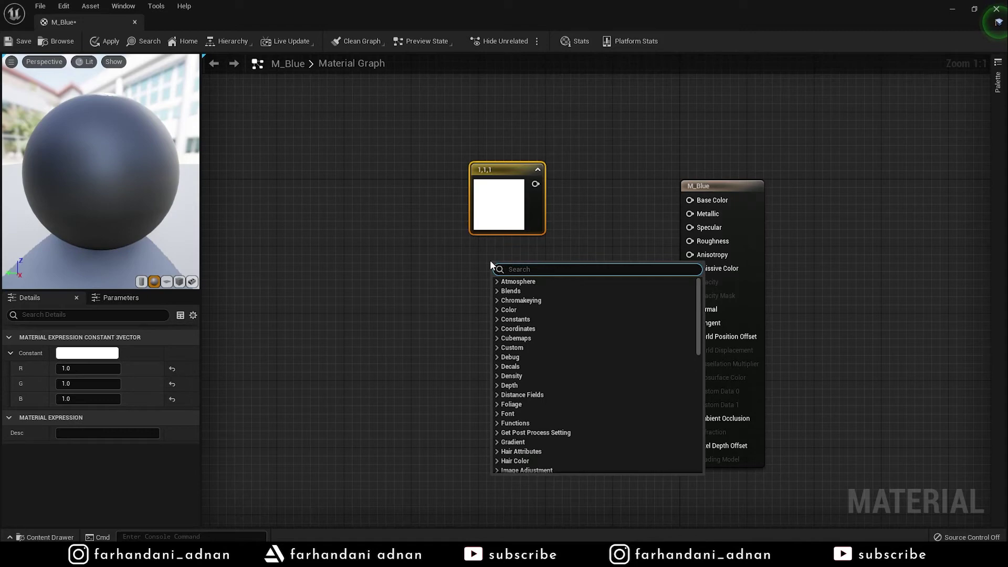
{"action": "type", "text": "cons"}
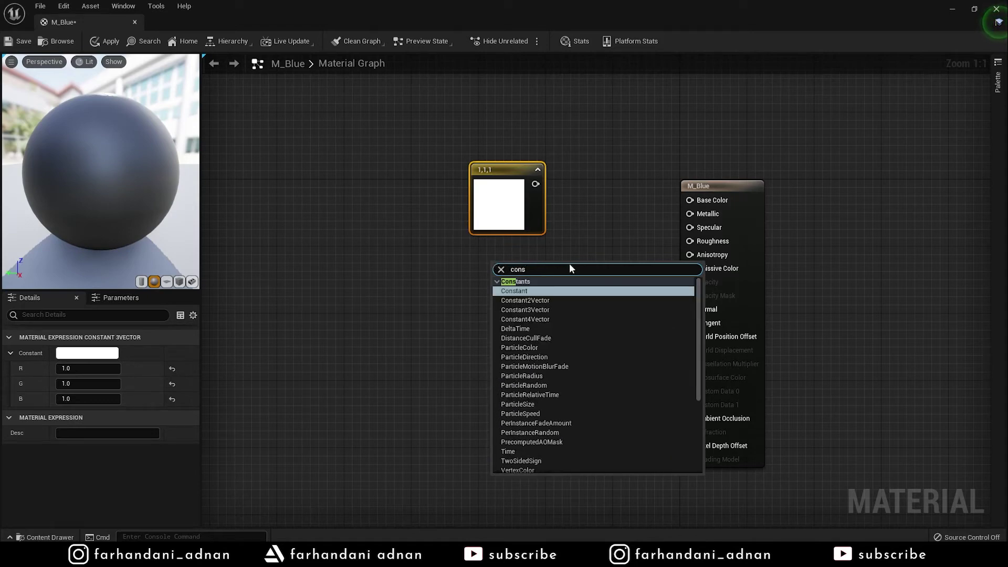
{"action": "left_click", "coordinate": [538, 291]}
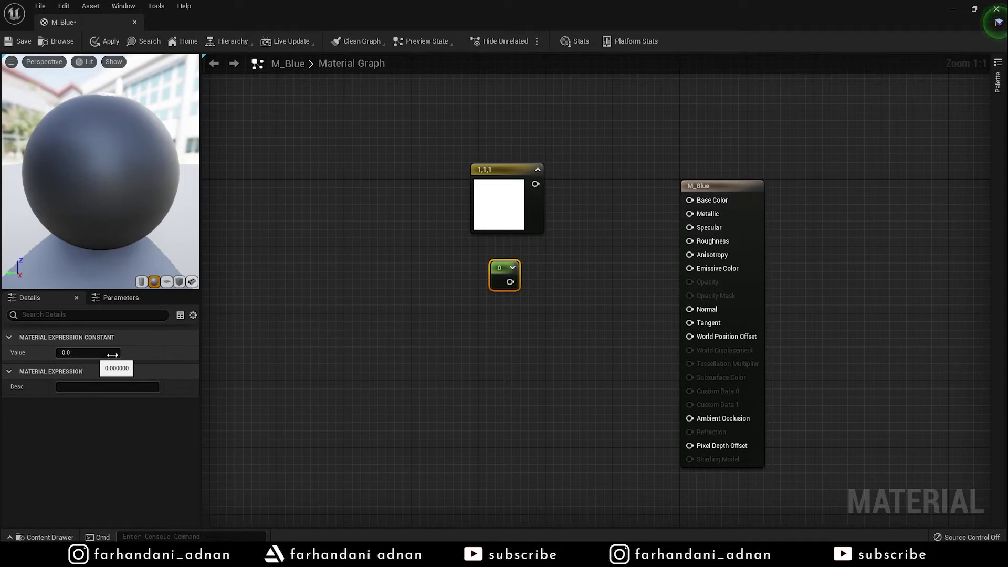
{"action": "mouse_move", "coordinate": [504, 275]}
{"action": "left_mouse_down"}
{"action": "mouse_move", "coordinate": [442, 185]}
{"action": "mouse_move", "coordinate": [428, 184]}
{"action": "left_mouse_up"}
{"action": "right_click", "coordinate": [467, 268]}
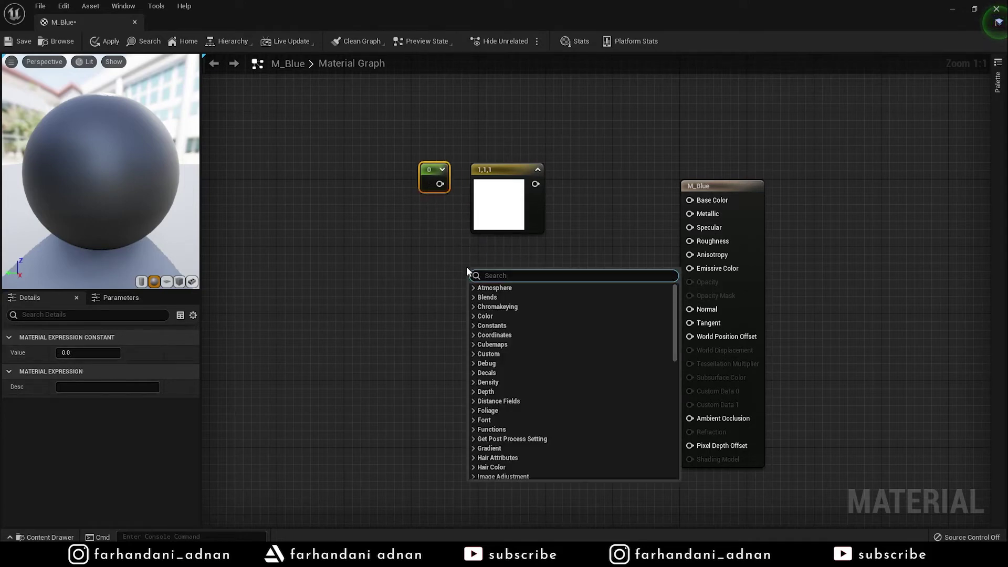
{"action": "type", "text": "cons"}
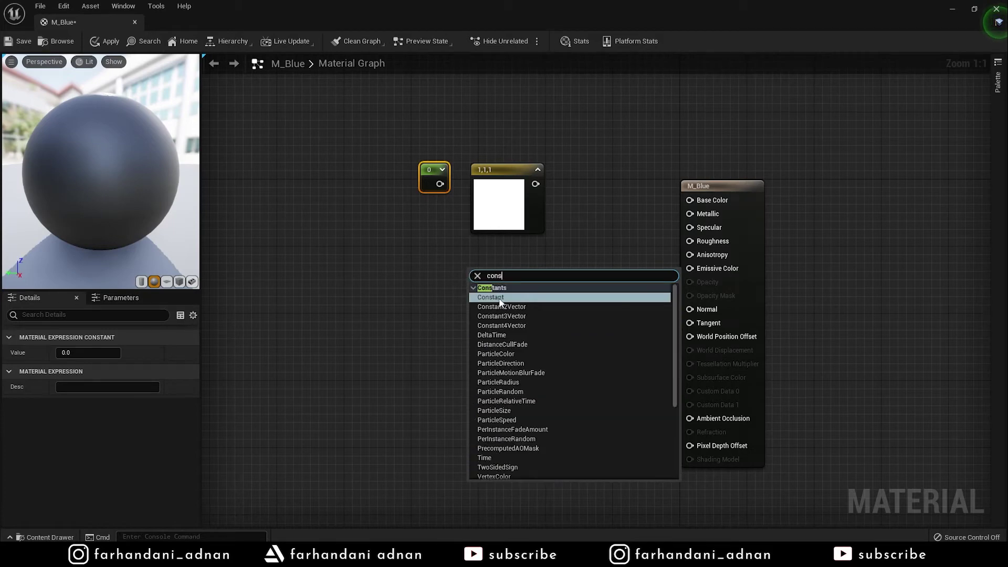
{"action": "left_click", "coordinate": [500, 305]}
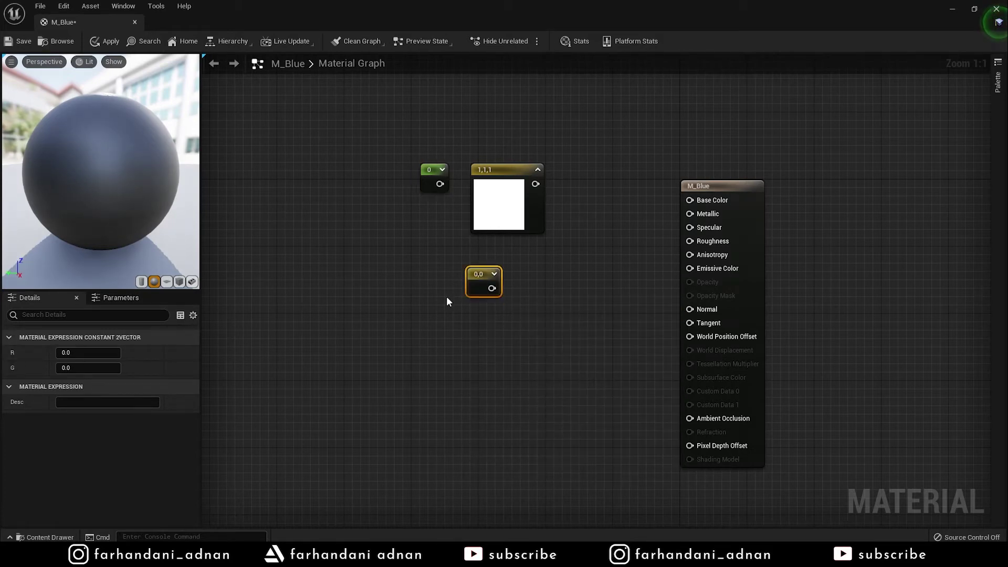
{"action": "left_click_drag", "start_coordinate": [475, 289], "coordinate": [429, 227]}
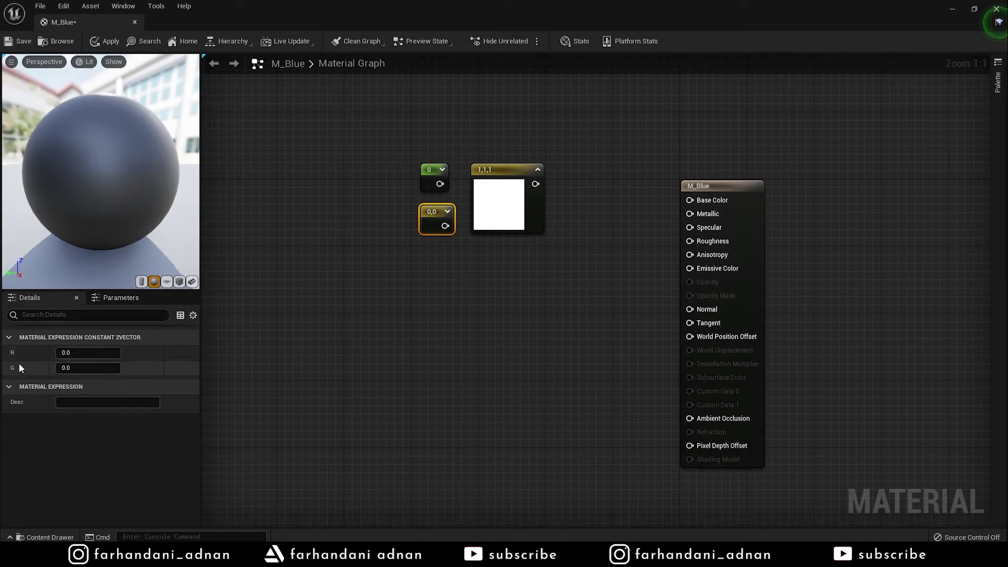
{"action": "key", "text": "Delete"}
{"action": "left_click", "coordinate": [428, 184]}
{"action": "left_click", "coordinate": [503, 206]}
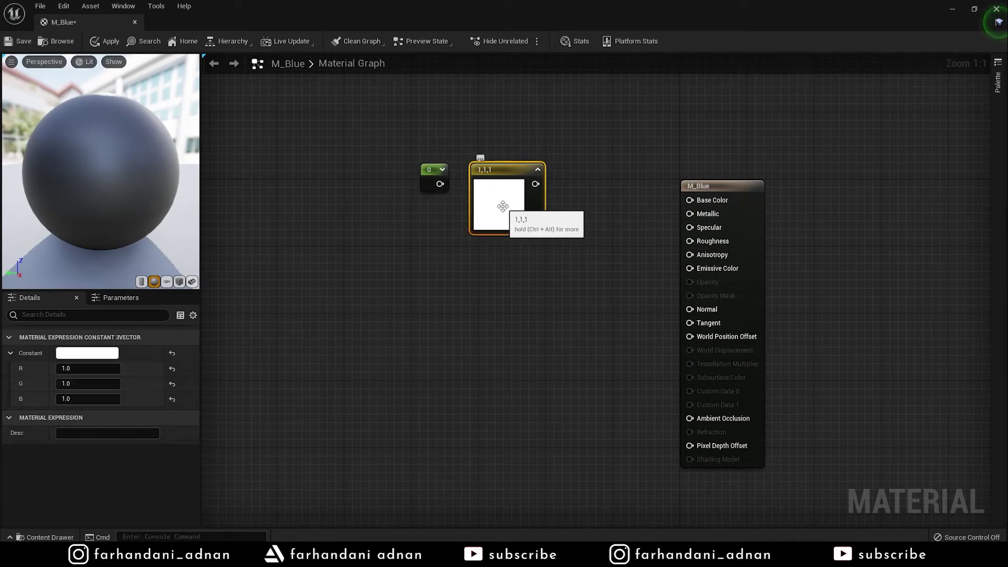
{"action": "left_click", "coordinate": [423, 185]}
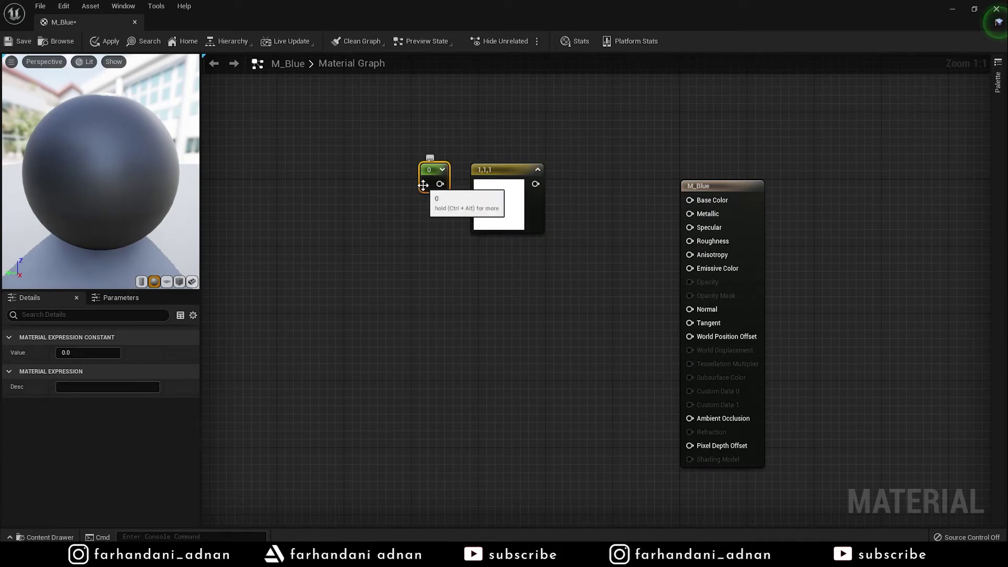
{"action": "key", "text": "Delete"}
{"action": "right_click", "coordinate": [461, 269]}
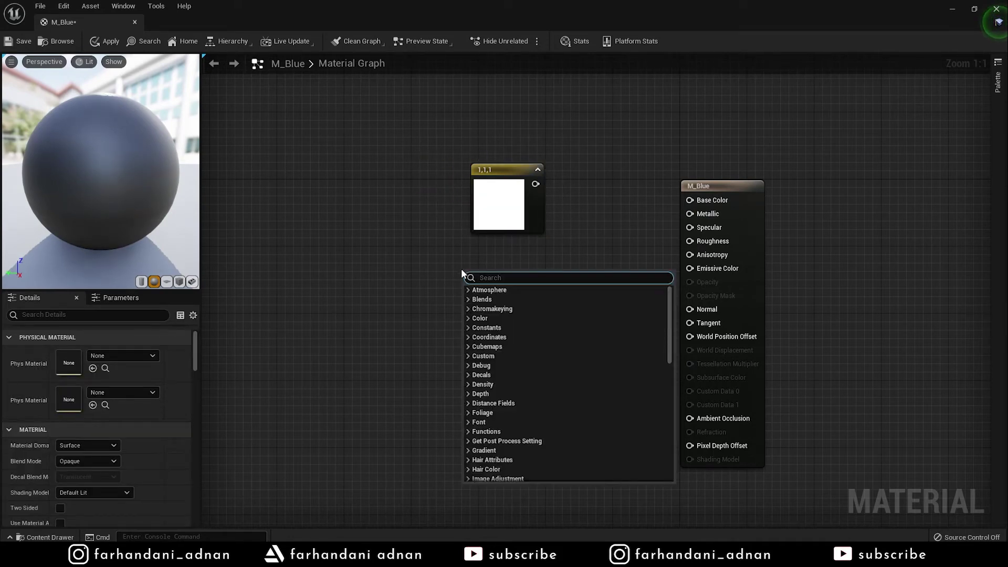
{"action": "type", "text": "cons"}
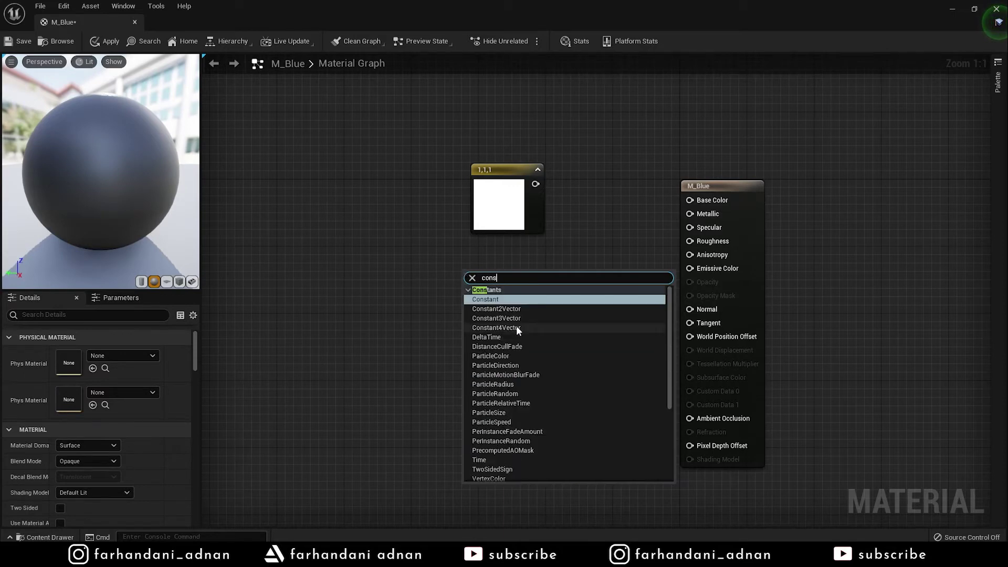
{"action": "left_click", "coordinate": [516, 327]}
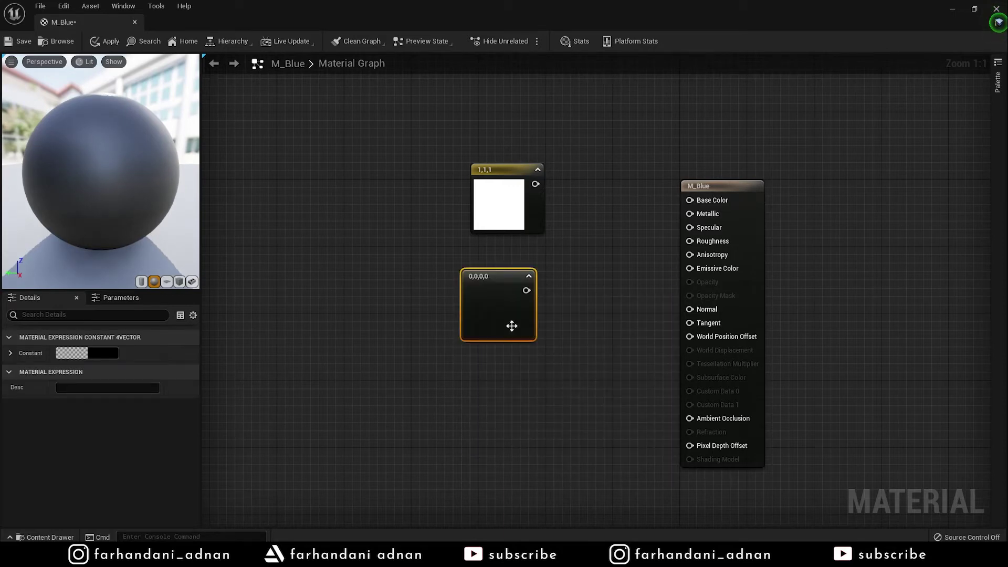
{"action": "left_click", "coordinate": [9, 354]}
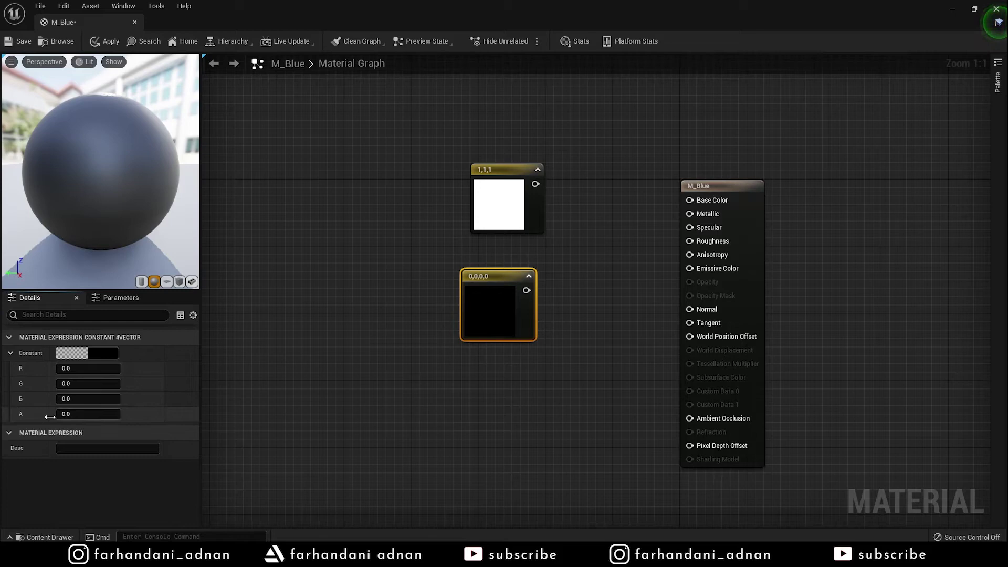
{"action": "left_click_drag", "start_coordinate": [503, 276], "coordinate": [503, 287]}
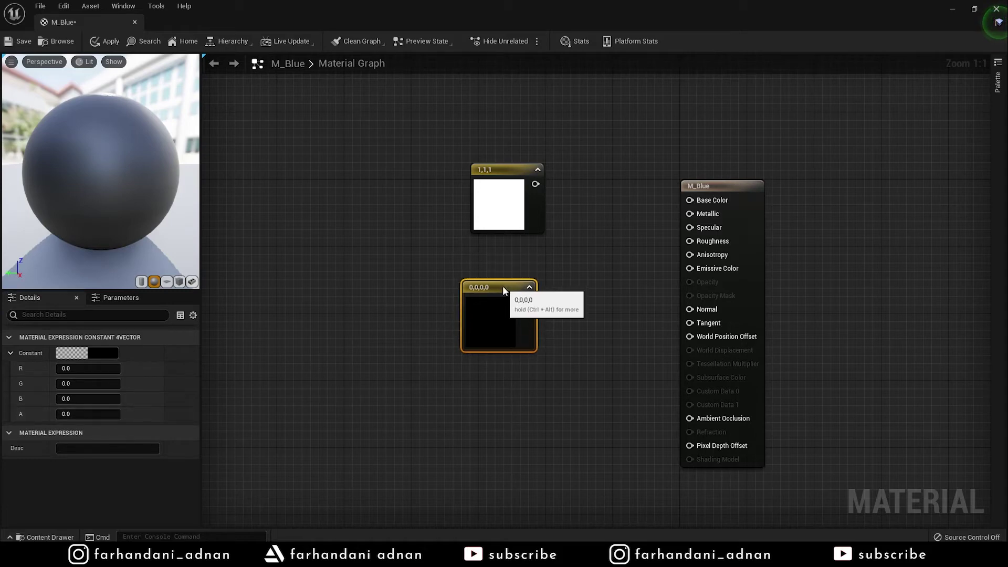
{"action": "key", "text": "Delete"}
{"action": "left_click_drag", "start_coordinate": [517, 180], "coordinate": [518, 214]}
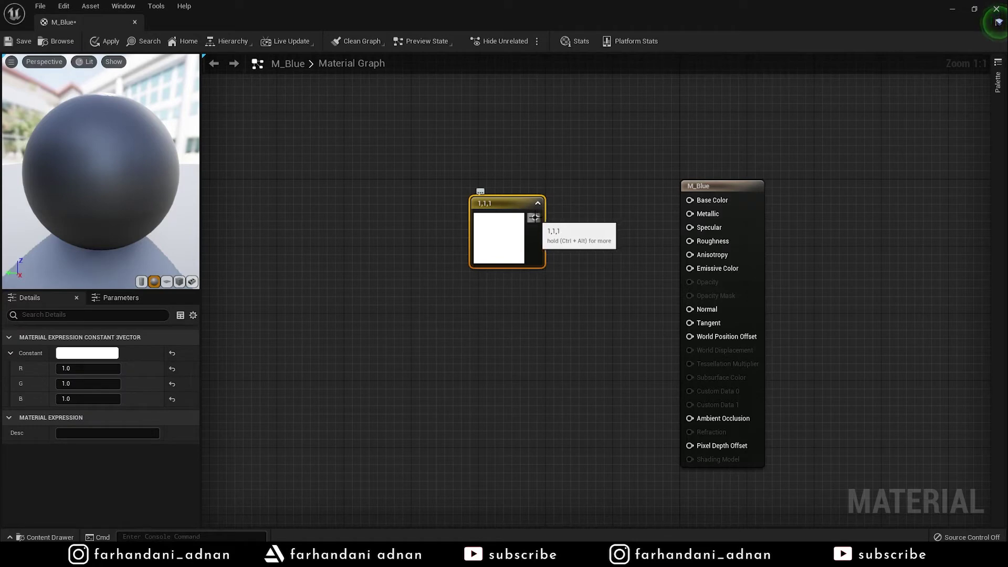
{"action": "mouse_move", "coordinate": [536, 217]}
{"action": "left_mouse_down"}
{"action": "mouse_move", "coordinate": [582, 223]}
{"action": "mouse_move", "coordinate": [690, 200]}
{"action": "left_mouse_up"}
Wire the white constant into Base Color and set it to near-white 0.978, 0.937, 1
{"action": "left_click_drag", "start_coordinate": [498, 256], "coordinate": [548, 231]}
{"action": "left_click_drag", "start_coordinate": [99, 174], "coordinate": [147, 174]}
{"action": "double_click", "coordinate": [552, 217]}
{"action": "left_click_drag", "start_coordinate": [646, 288], "coordinate": [656, 313]}
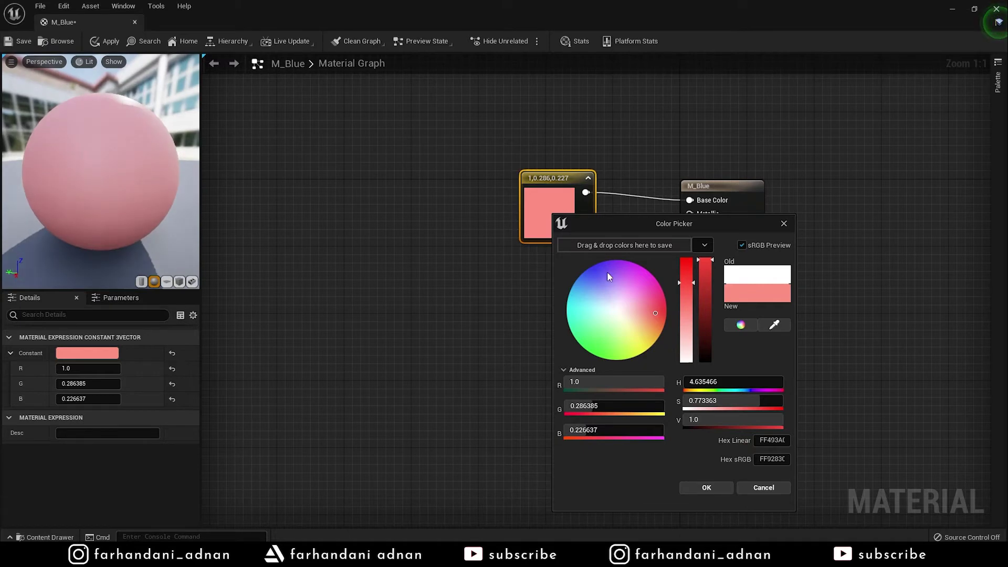
{"action": "left_click_drag", "start_coordinate": [657, 314], "coordinate": [618, 307]}
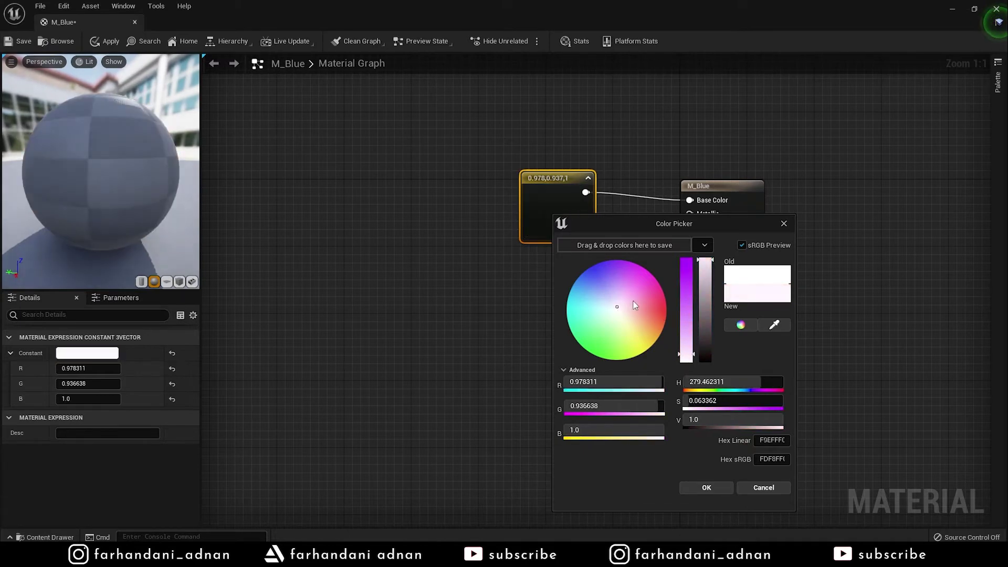
{"action": "left_click", "coordinate": [784, 223]}
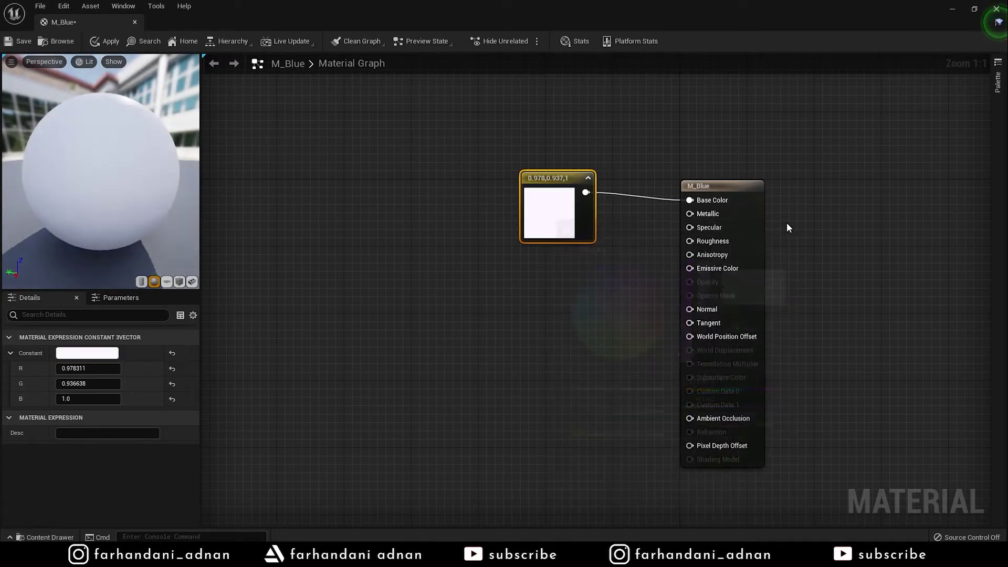
{"action": "left_click_drag", "start_coordinate": [587, 221], "coordinate": [595, 229]}
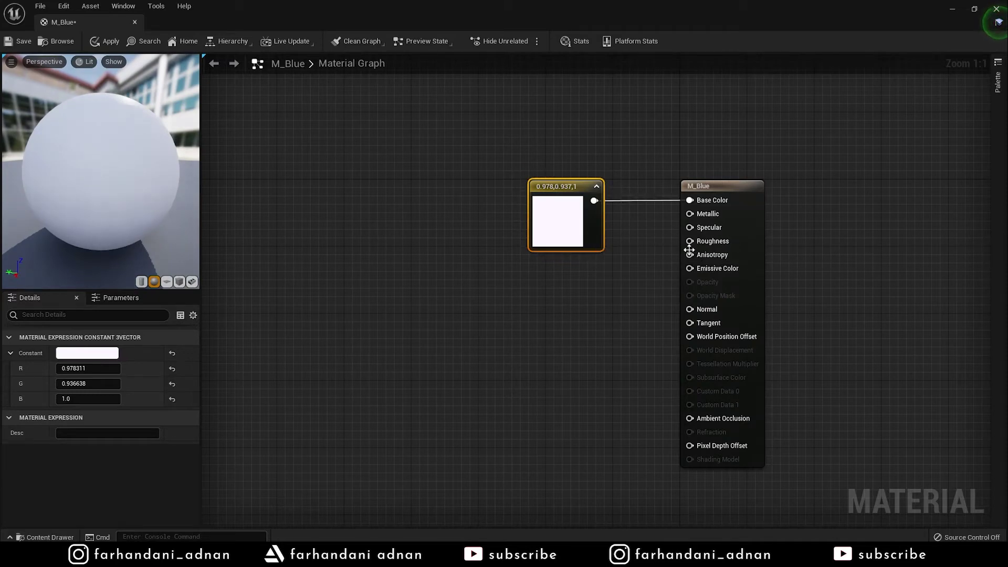
Add a scalar Constant of 0 and connect it to M_Blue's Roughness input
{"action": "right_click", "coordinate": [564, 289]}
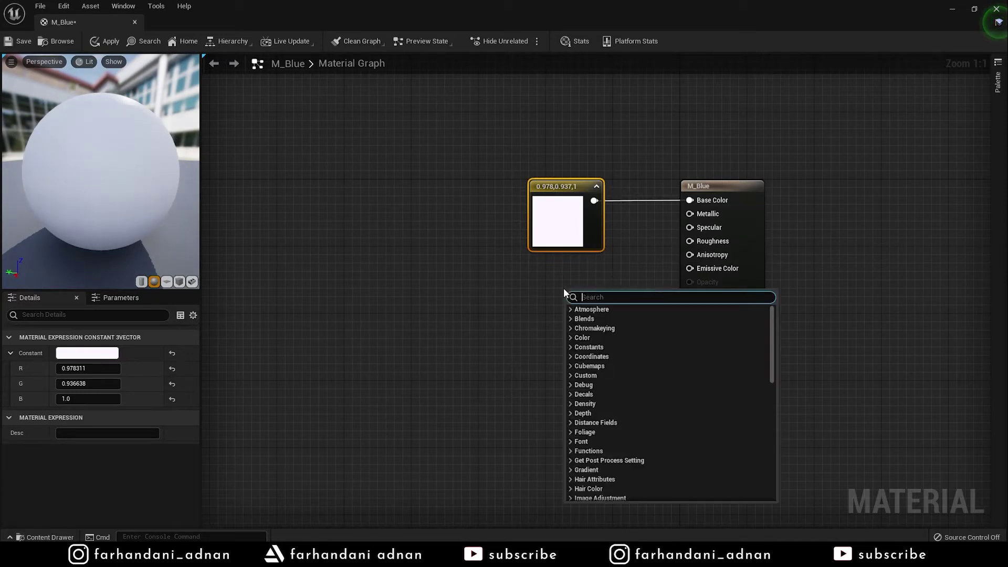
{"action": "type", "text": "cons"}
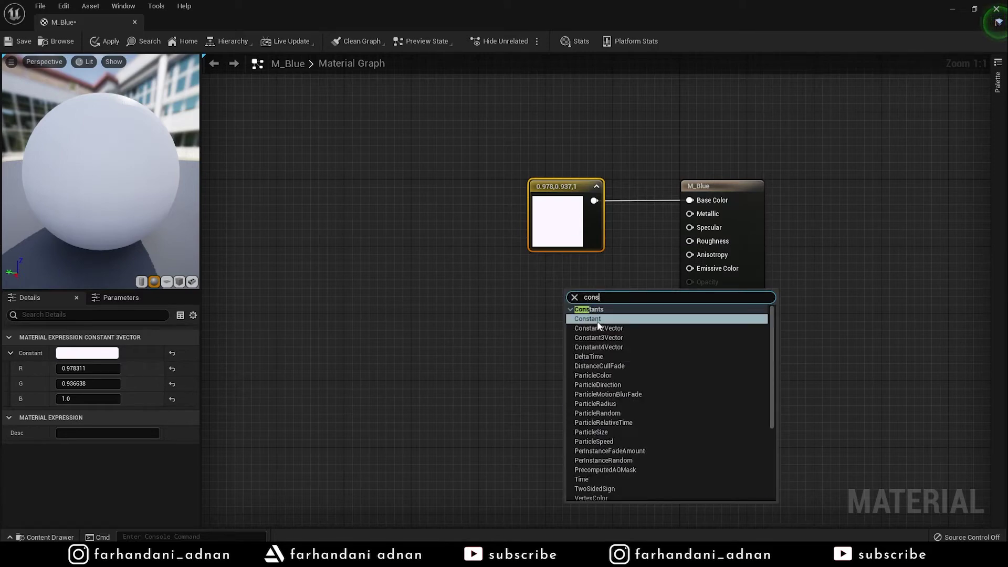
{"action": "left_click", "coordinate": [600, 323]}
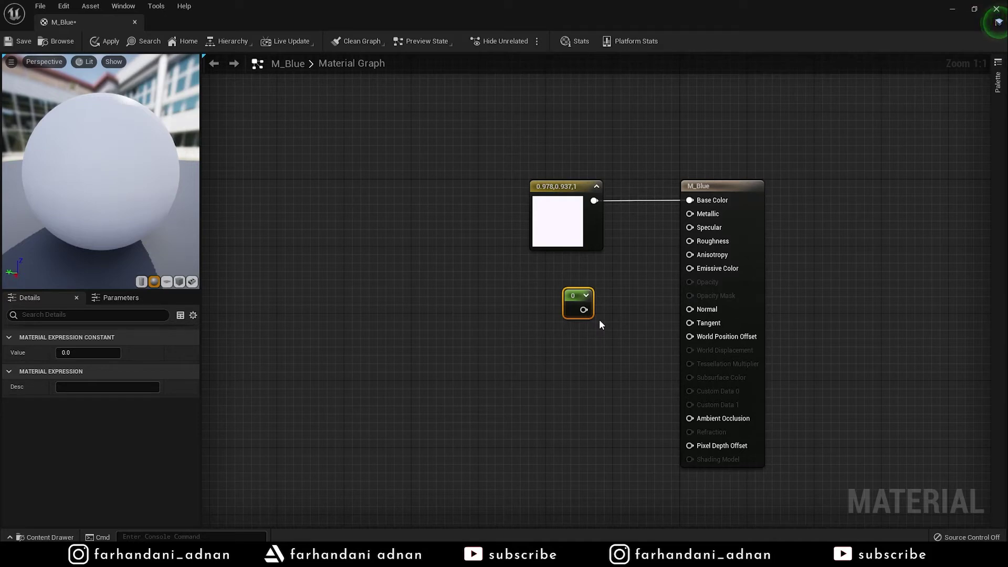
{"action": "left_click_drag", "start_coordinate": [577, 309], "coordinate": [576, 300]}
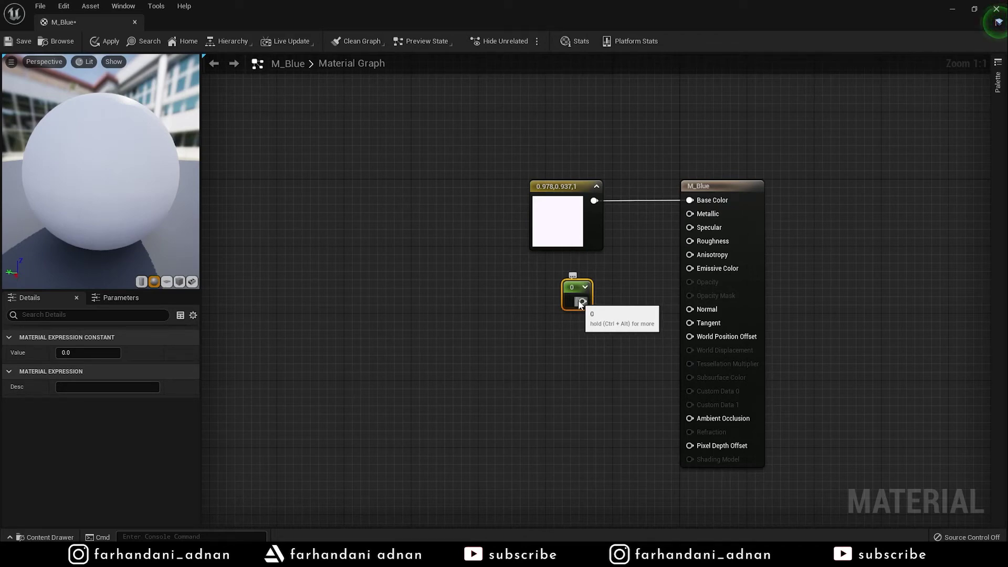
{"action": "left_click_drag", "start_coordinate": [579, 300], "coordinate": [690, 241]}
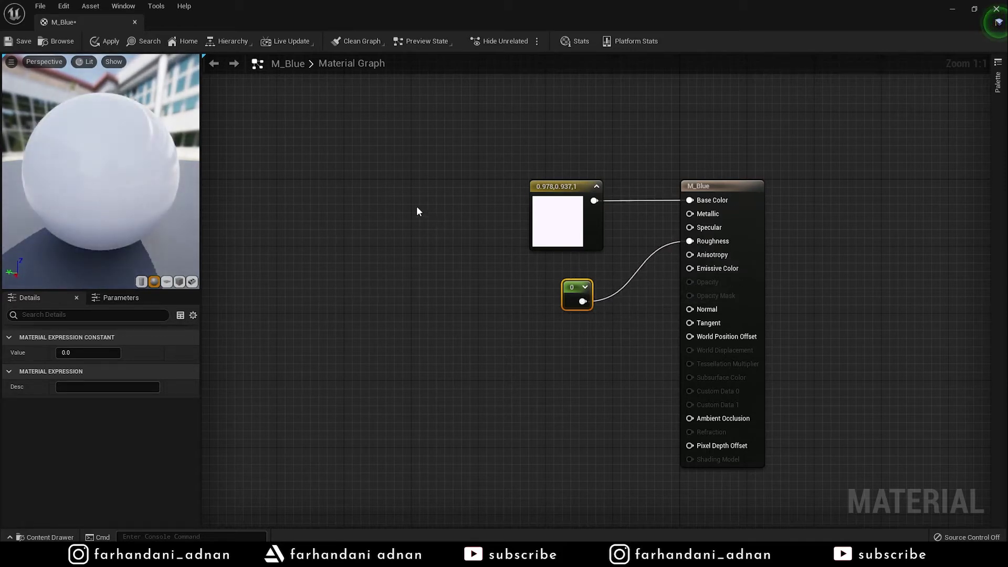
{"action": "mouse_move", "coordinate": [130, 96]}
{"action": "left_mouse_down"}
{"action": "mouse_move", "coordinate": [177, 150]}
{"action": "mouse_move", "coordinate": [272, 174]}
{"action": "left_mouse_up"}
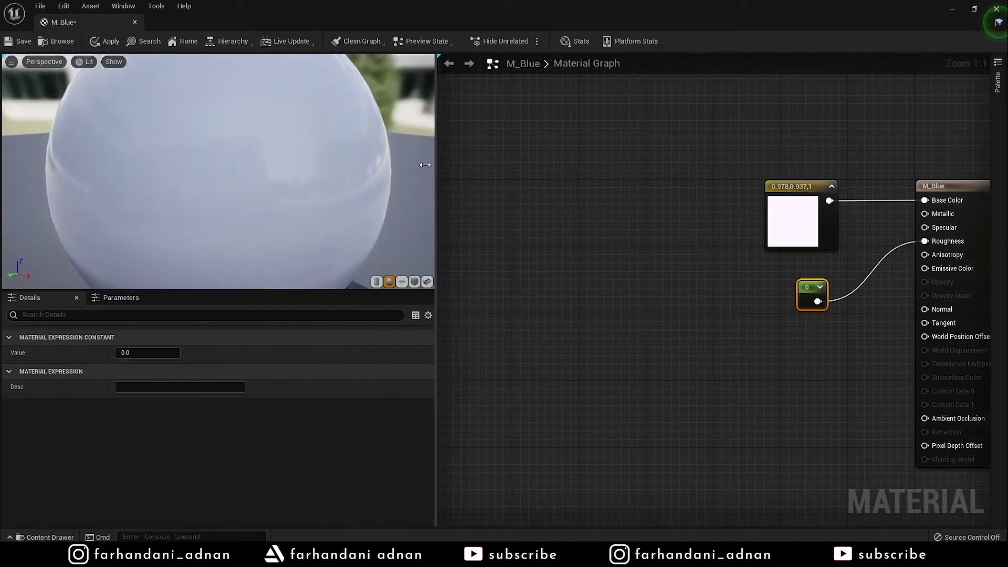
Try a roughness constant value of 1 on the preview, then settle on 0.5
{"action": "left_click_drag", "start_coordinate": [158, 173], "coordinate": [84, 173]}
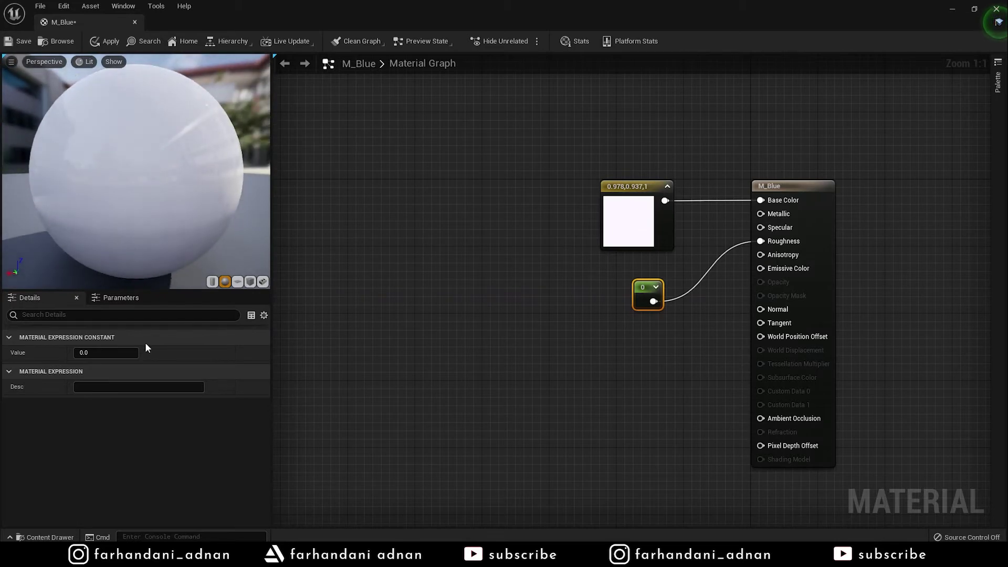
{"action": "left_click", "coordinate": [105, 353]}
{"action": "type", "text": "1"}
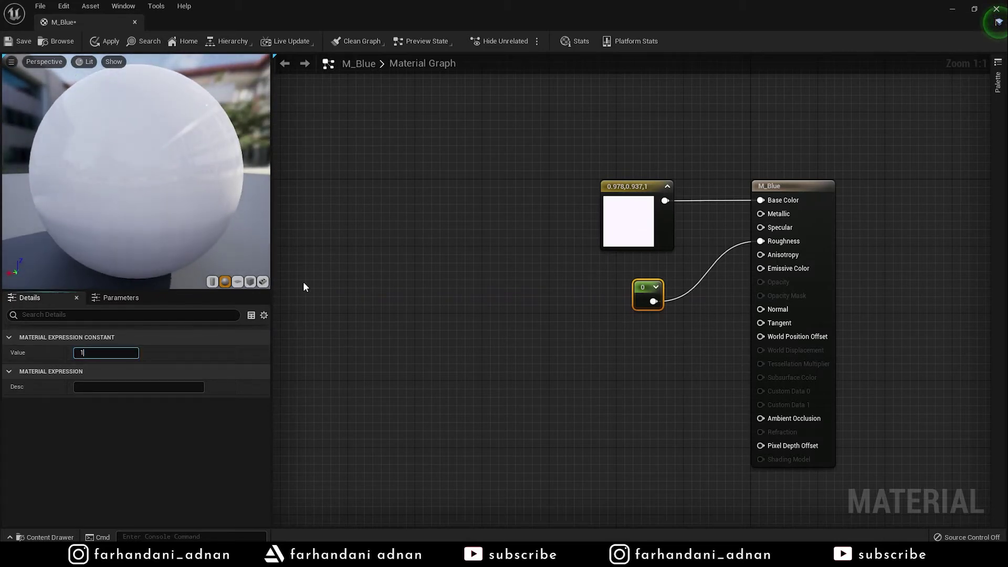
{"action": "key", "text": "Return"}
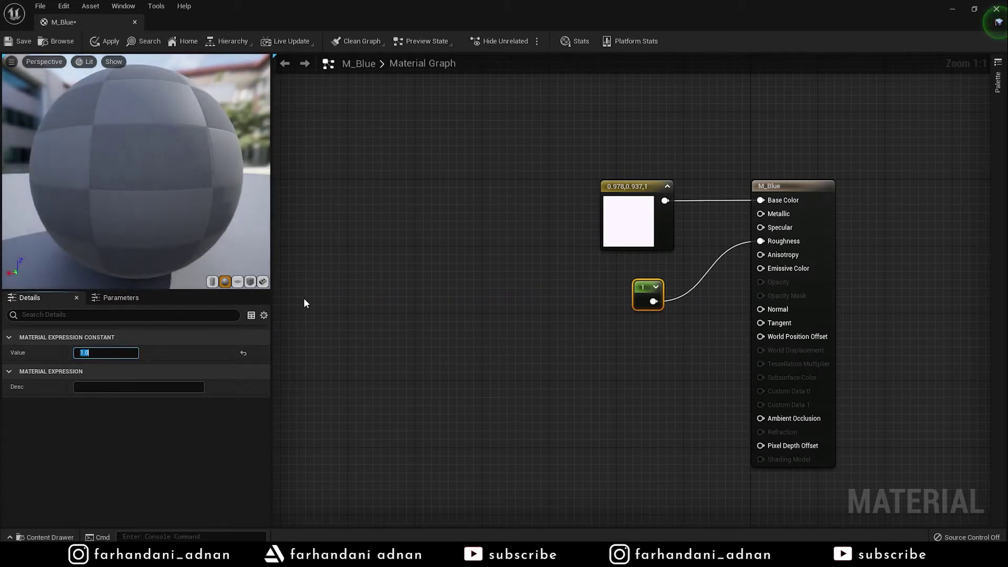
{"action": "left_click_drag", "start_coordinate": [149, 172], "coordinate": [105, 173]}
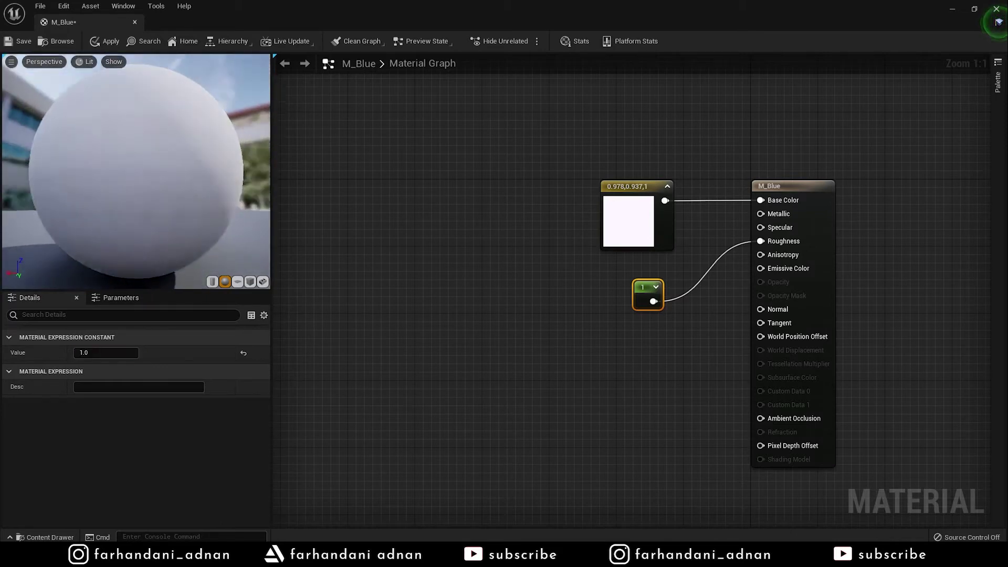
{"action": "left_click_drag", "start_coordinate": [151, 169], "coordinate": [105, 168]}
{"action": "left_click", "coordinate": [111, 352]}
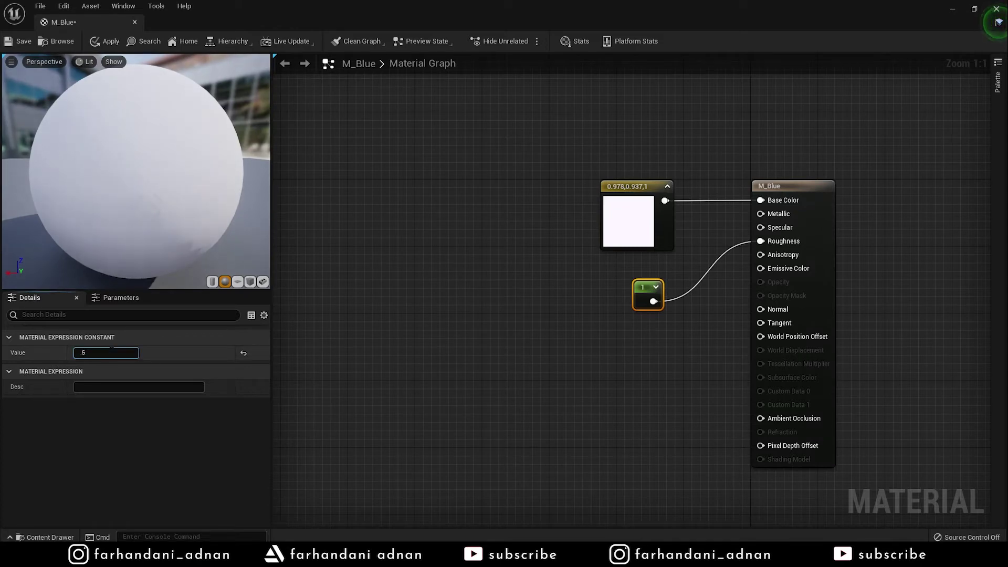
{"action": "key", "text": "Return"}
{"action": "left_click_drag", "start_coordinate": [209, 139], "coordinate": [137, 140]}
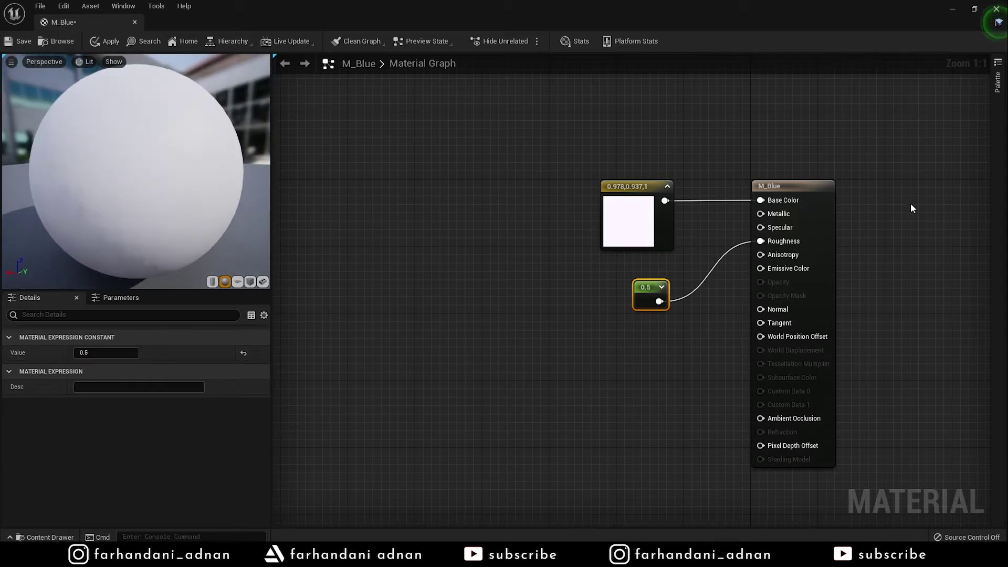
{"action": "right_click_drag", "start_coordinate": [850, 216], "coordinate": [739, 210]}
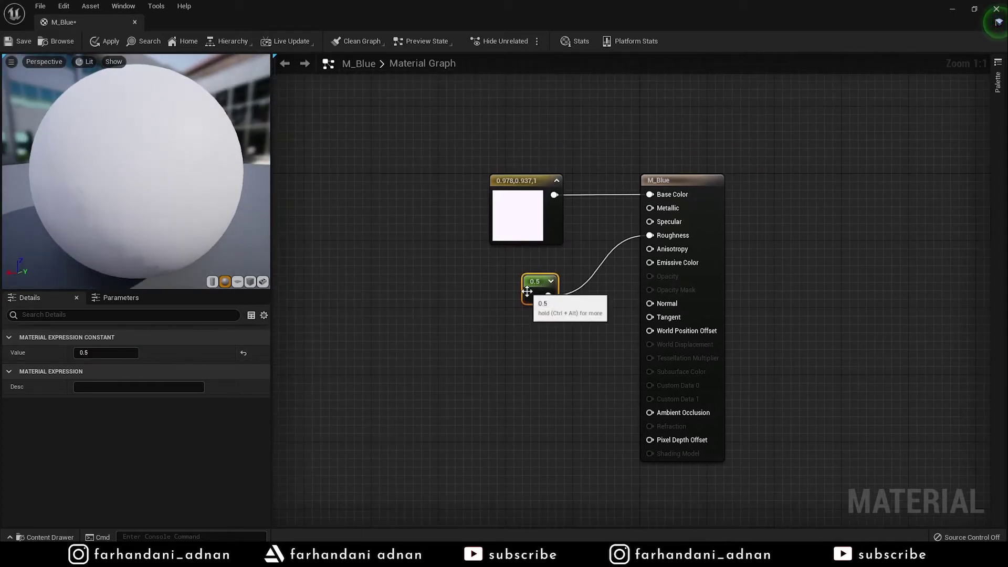
Apply and save the M_Blue material
{"action": "mouse_move", "coordinate": [527, 300]}
{"action": "left_mouse_down"}
{"action": "mouse_move", "coordinate": [519, 301]}
{"action": "mouse_move", "coordinate": [536, 300]}
{"action": "left_mouse_up"}
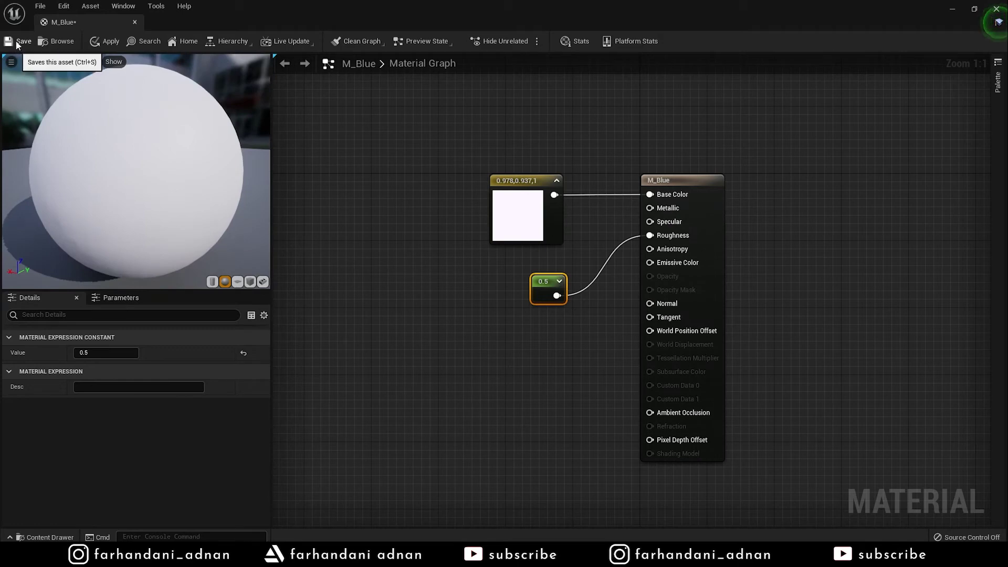
{"action": "left_click", "coordinate": [109, 43]}
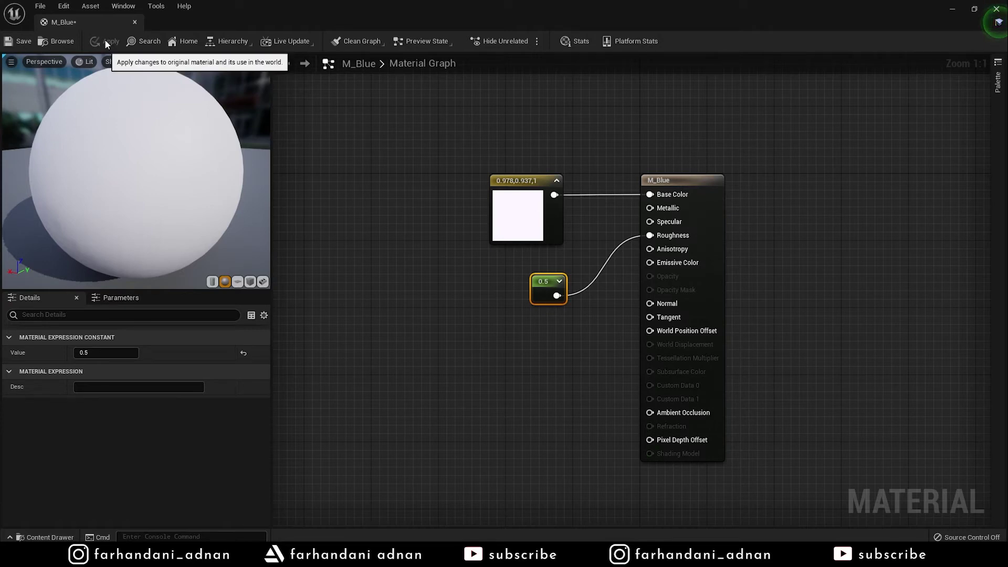
{"action": "left_click", "coordinate": [21, 46]}
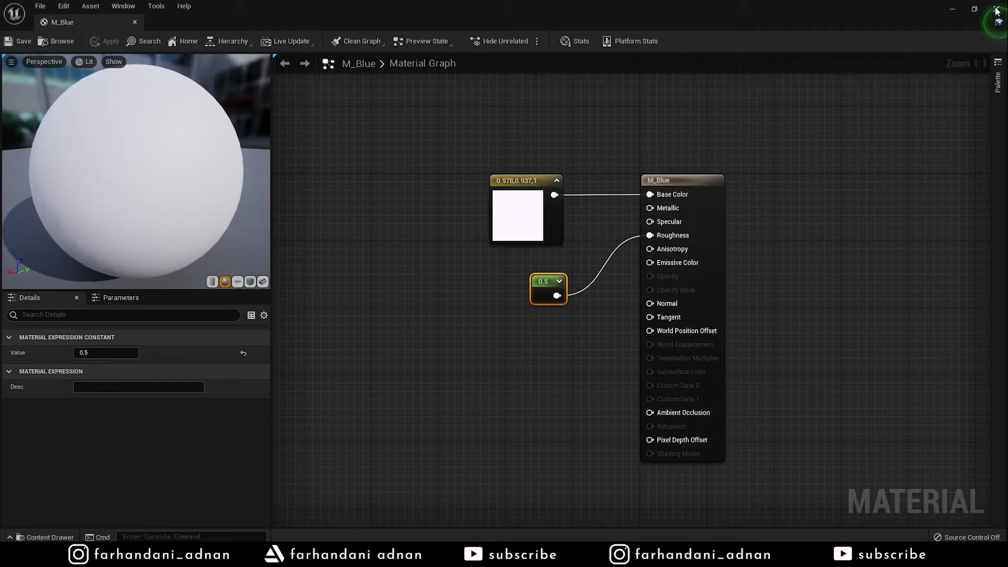
Tidy the graph layout and close the M_Blue material editor
{"action": "right_click_drag", "start_coordinate": [798, 230], "coordinate": [789, 227]}
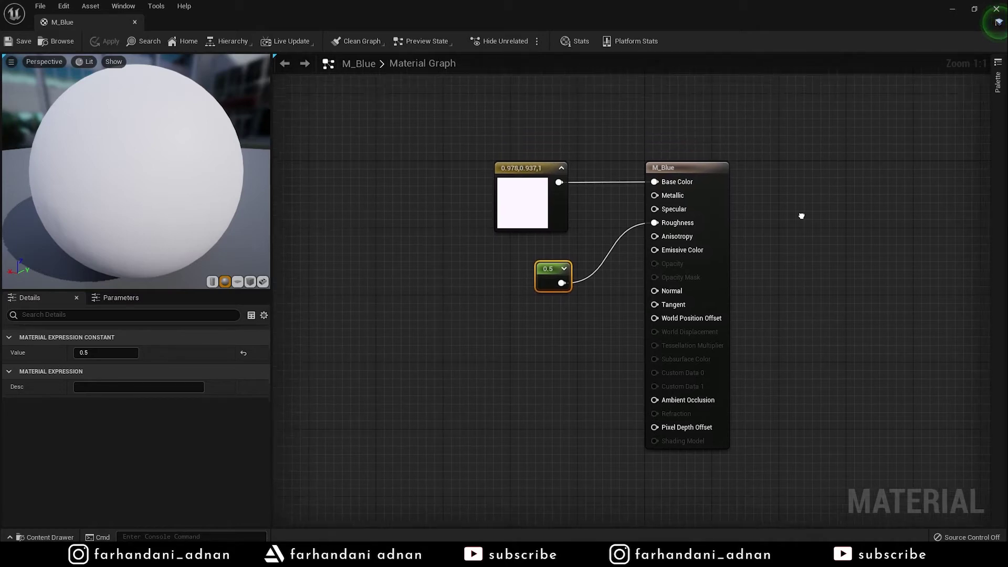
{"action": "left_click_drag", "start_coordinate": [673, 177], "coordinate": [640, 179]}
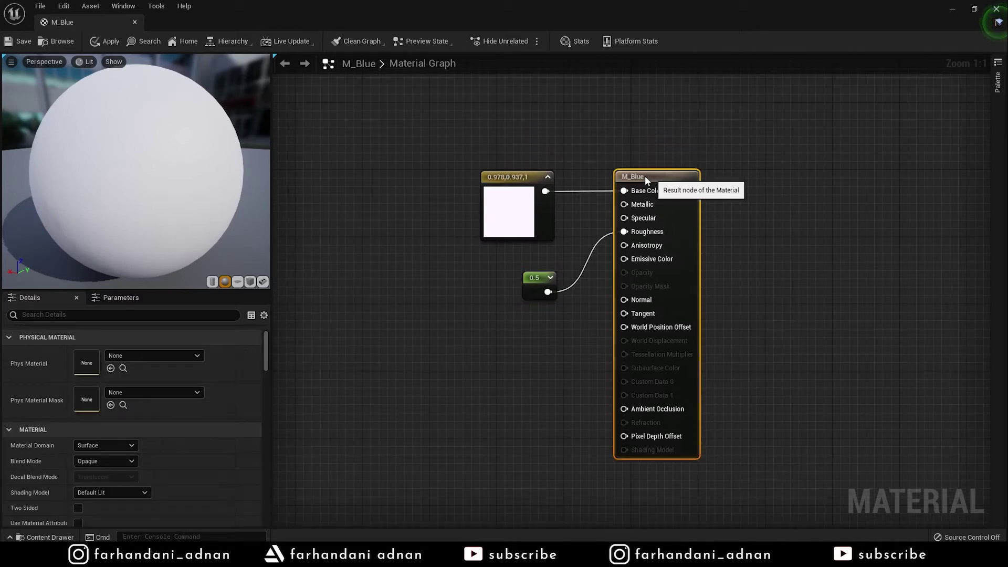
{"action": "left_click", "coordinate": [996, 9]}
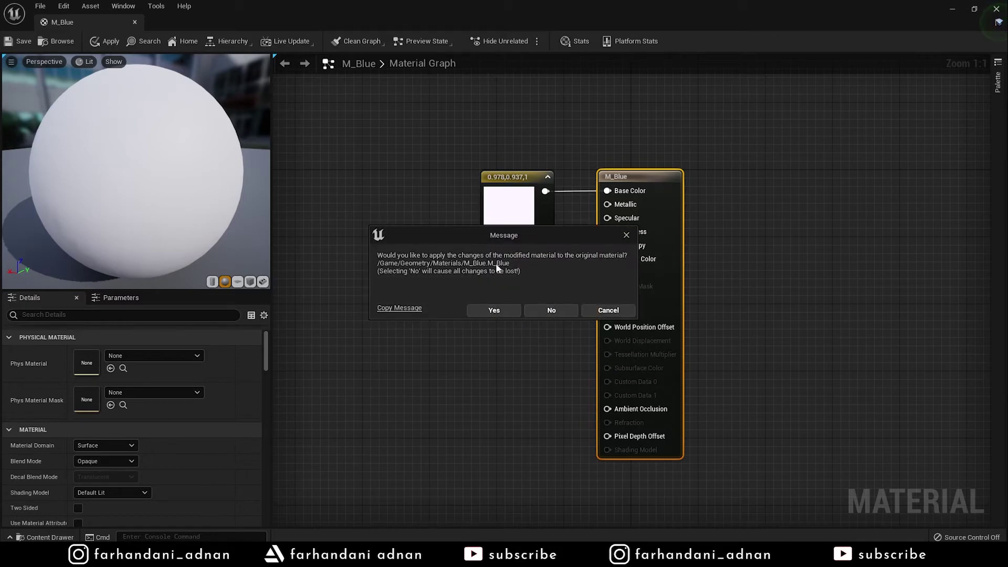
Confirm applying the M_Blue changes, frame the sphere, and enlarge the Details area
{"action": "left_click", "coordinate": [504, 309]}
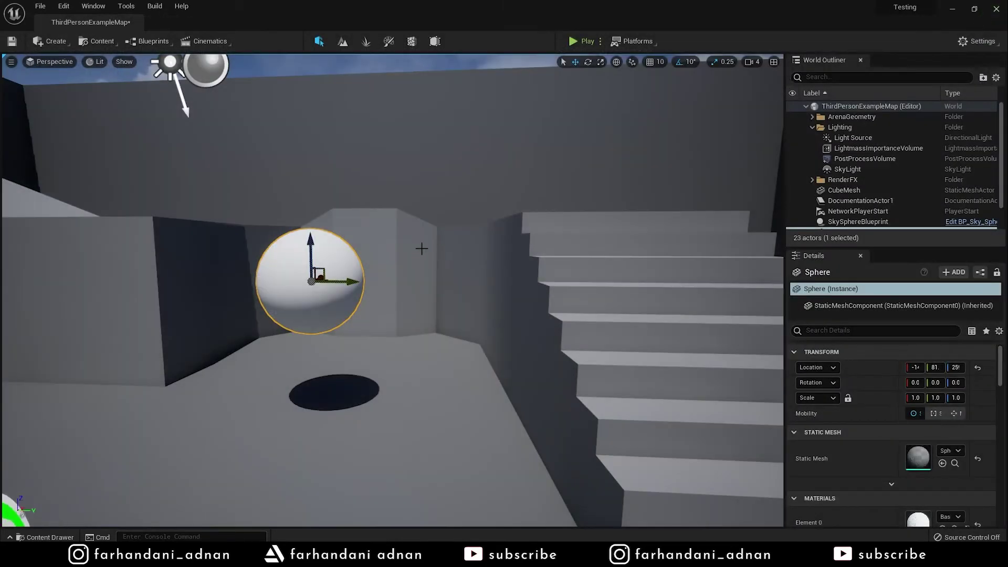
{"action": "right_click_drag", "start_coordinate": [566, 202], "coordinate": [567, 210]}
{"action": "right_click_drag", "start_coordinate": [181, 57], "coordinate": [173, 62]}
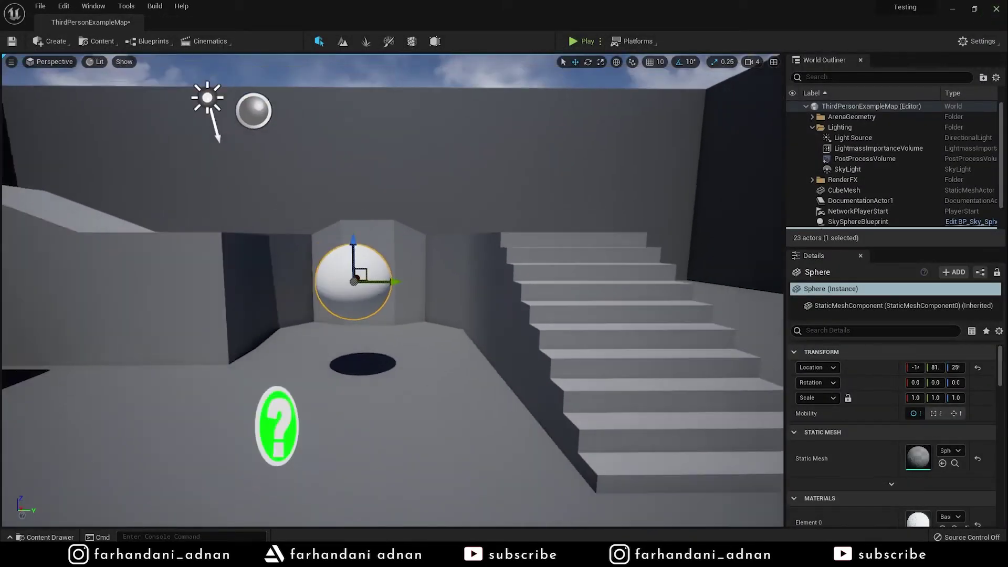
{"action": "right_click_drag", "start_coordinate": [172, 62], "coordinate": [157, 105]}
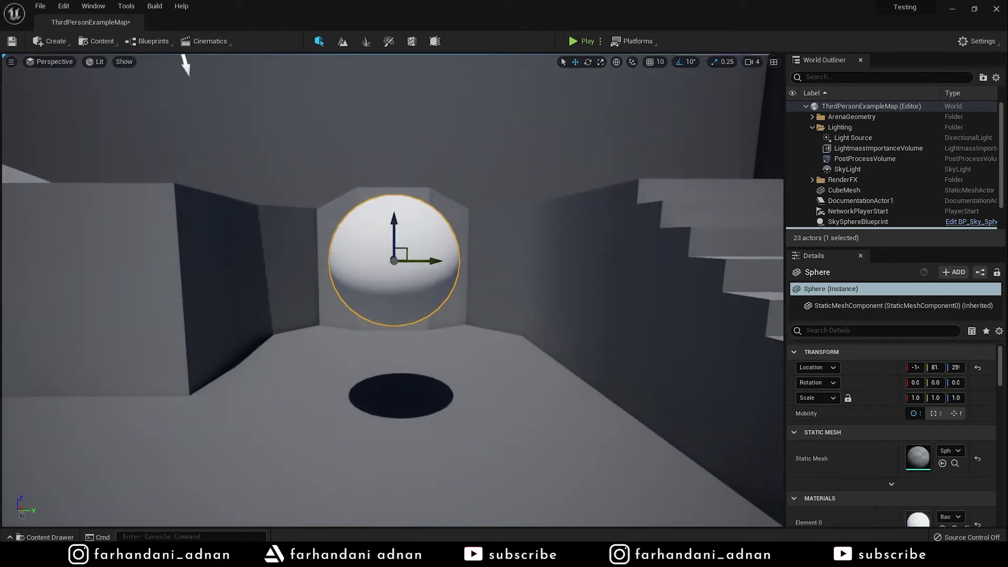
{"action": "key", "text": "f"}
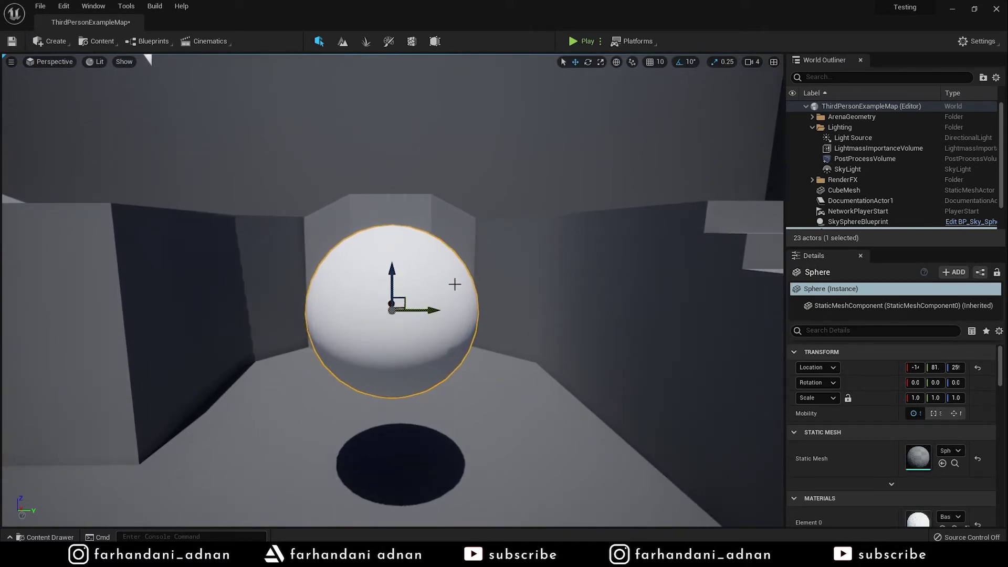
{"action": "scroll", "coordinate": [920, 471], "scroll_direction": "down", "scroll_amount": 2}
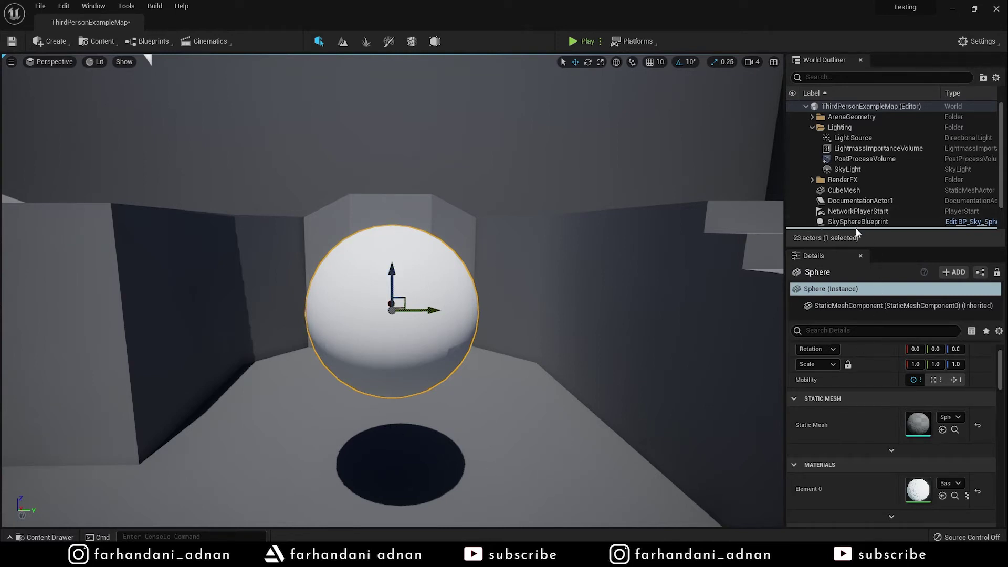
{"action": "left_click_drag", "start_coordinate": [896, 248], "coordinate": [896, 181]}
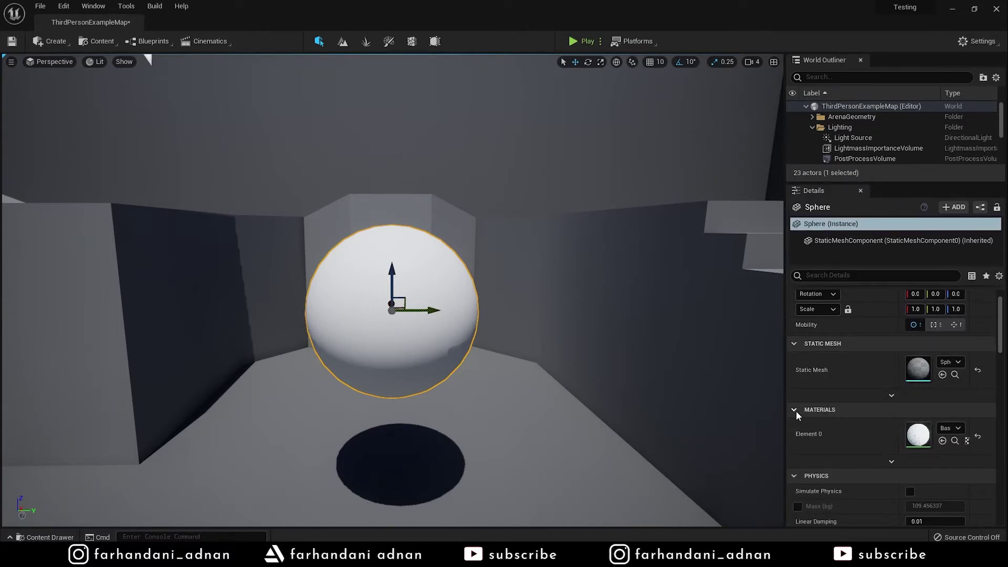
Rearrange BasicShapeMaterial's Color and Roughness nodes, then close it without applying changes
{"action": "double_click", "coordinate": [918, 432]}
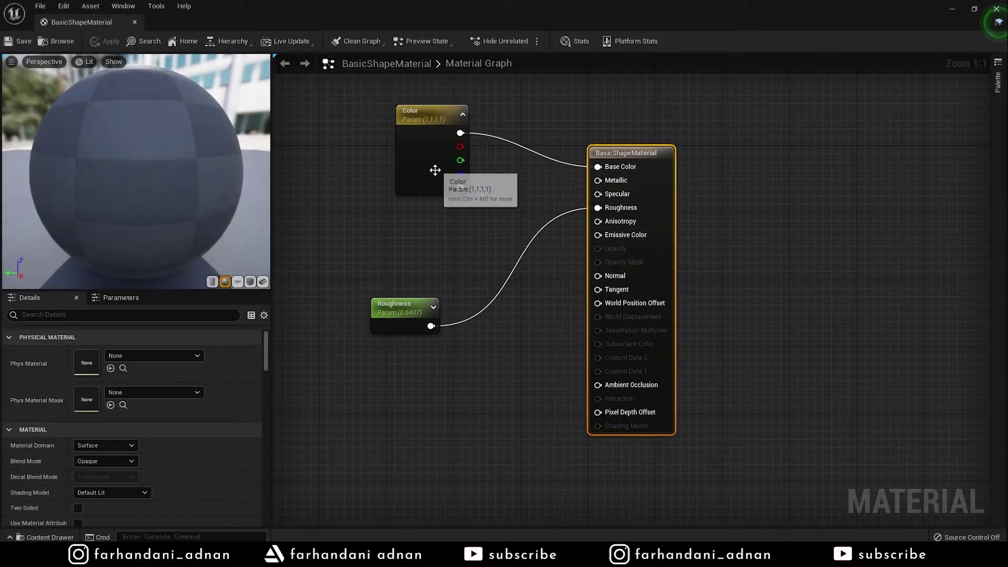
{"action": "left_click_drag", "start_coordinate": [435, 169], "coordinate": [409, 201]}
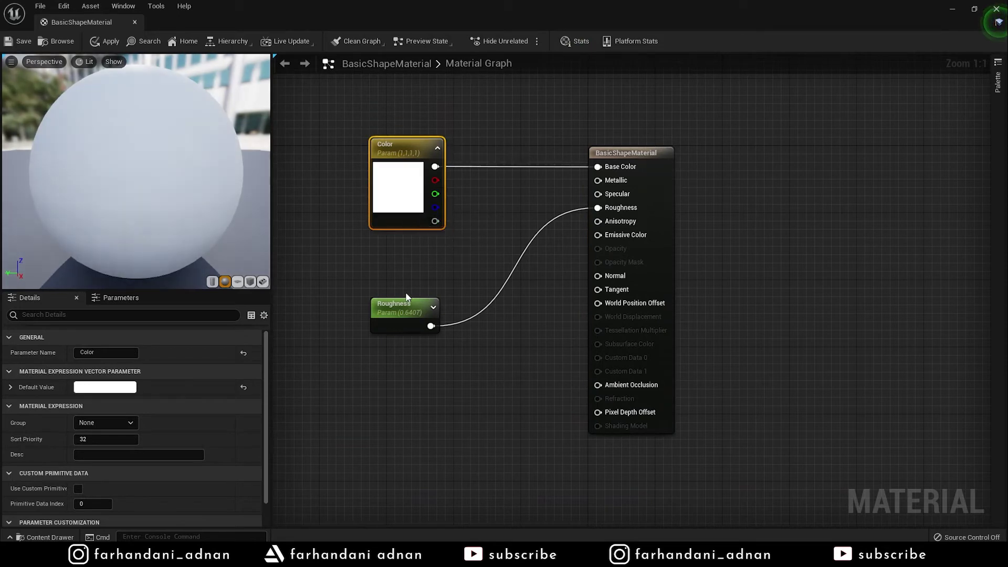
{"action": "left_click_drag", "start_coordinate": [401, 307], "coordinate": [409, 248]}
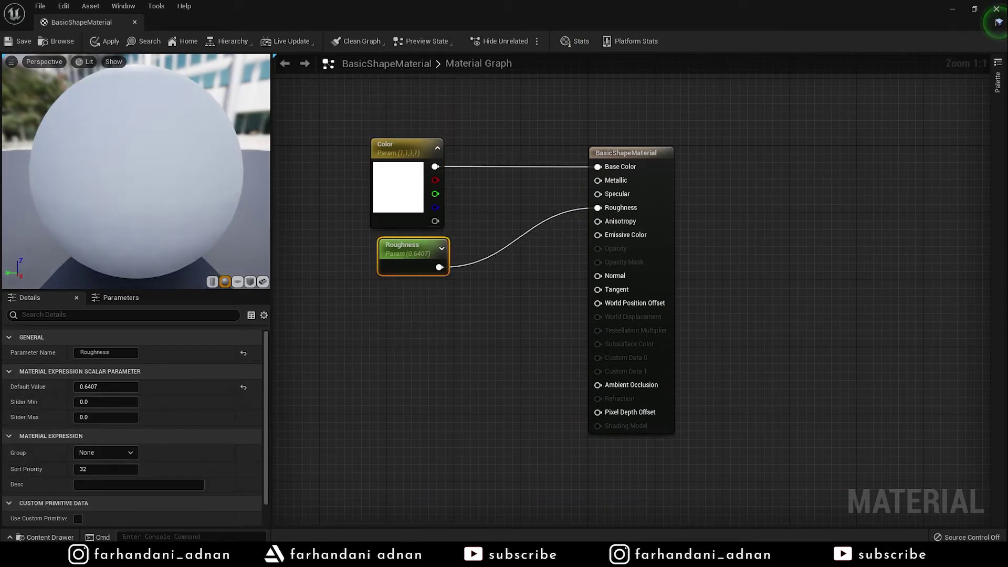
{"action": "left_click", "coordinate": [996, 9]}
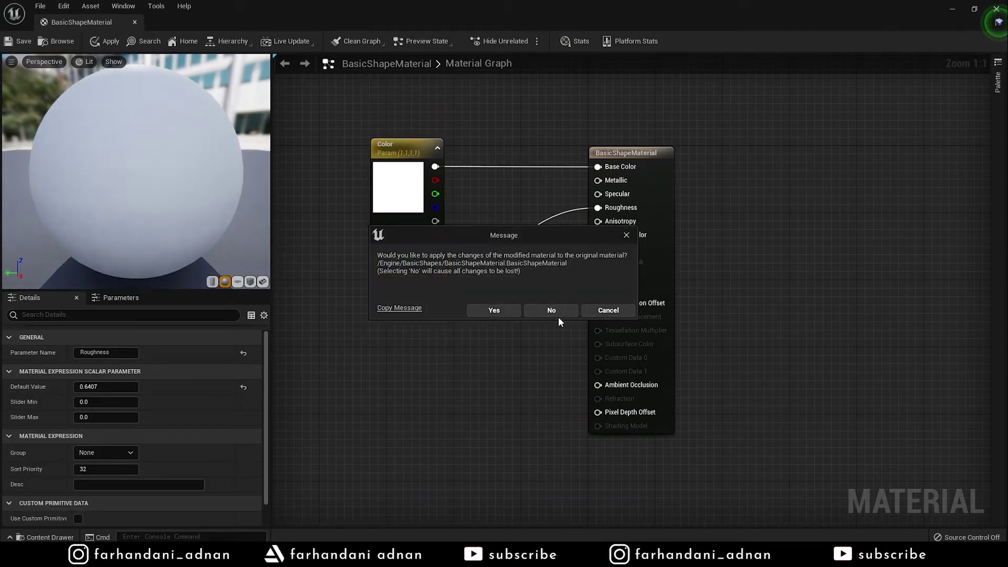
{"action": "left_click", "coordinate": [557, 313]}
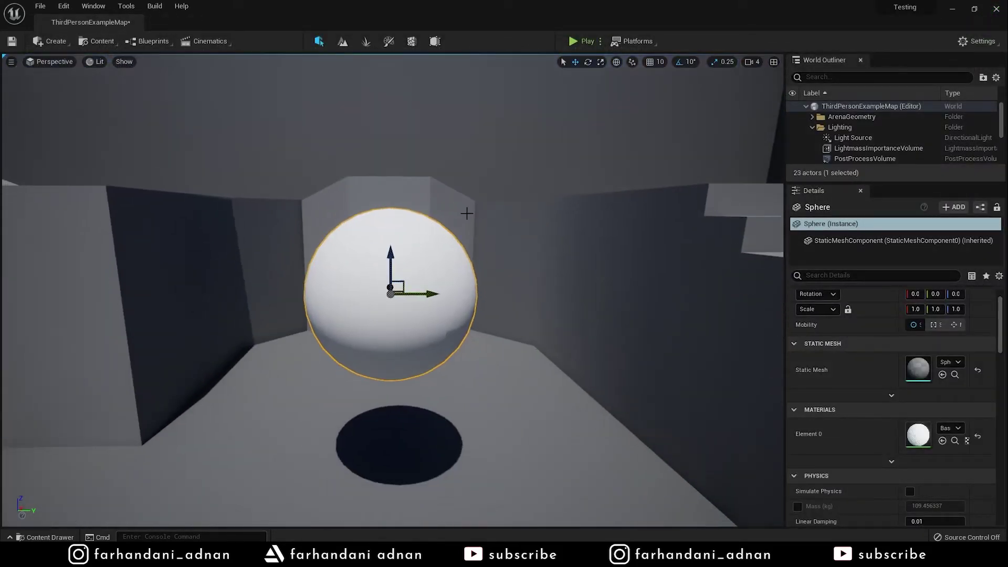
Open and close M_Blue from the Materials folder, then frame the sphere
{"action": "left_click", "coordinate": [45, 538]}
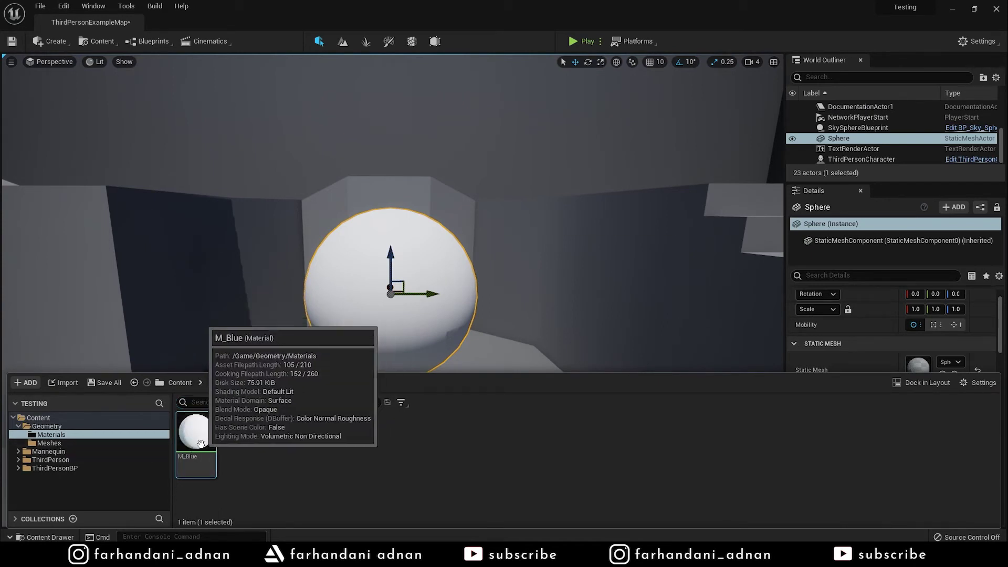
{"action": "double_click", "coordinate": [196, 446]}
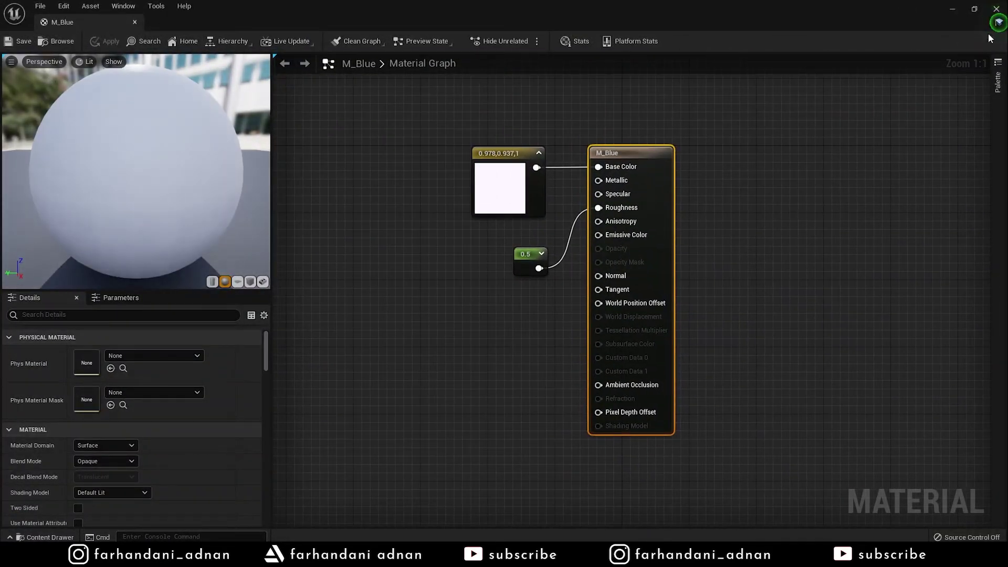
{"action": "left_click", "coordinate": [996, 9]}
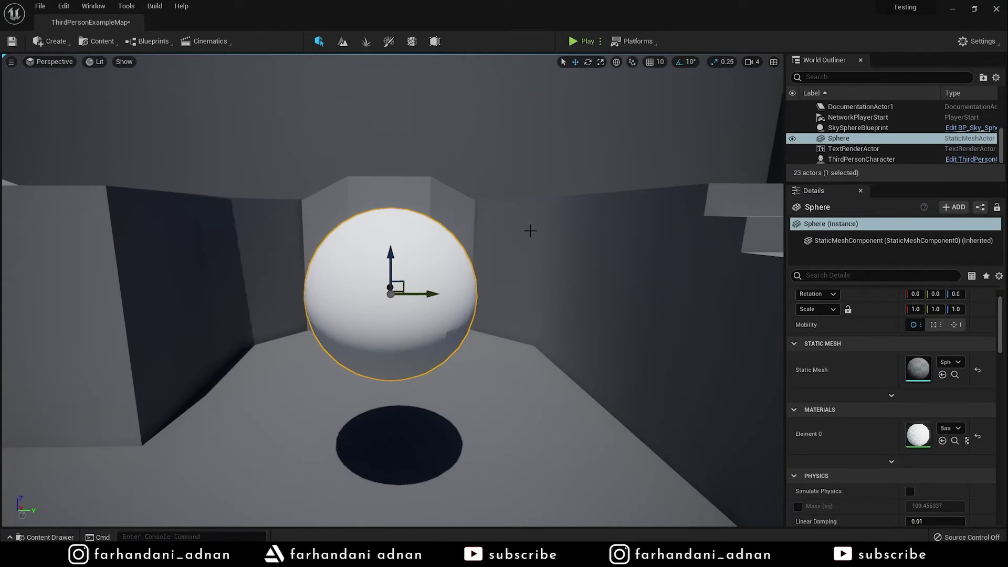
{"action": "scroll", "coordinate": [530, 230], "scroll_direction": "down", "scroll_amount": 5}
{"action": "key", "text": "f"}
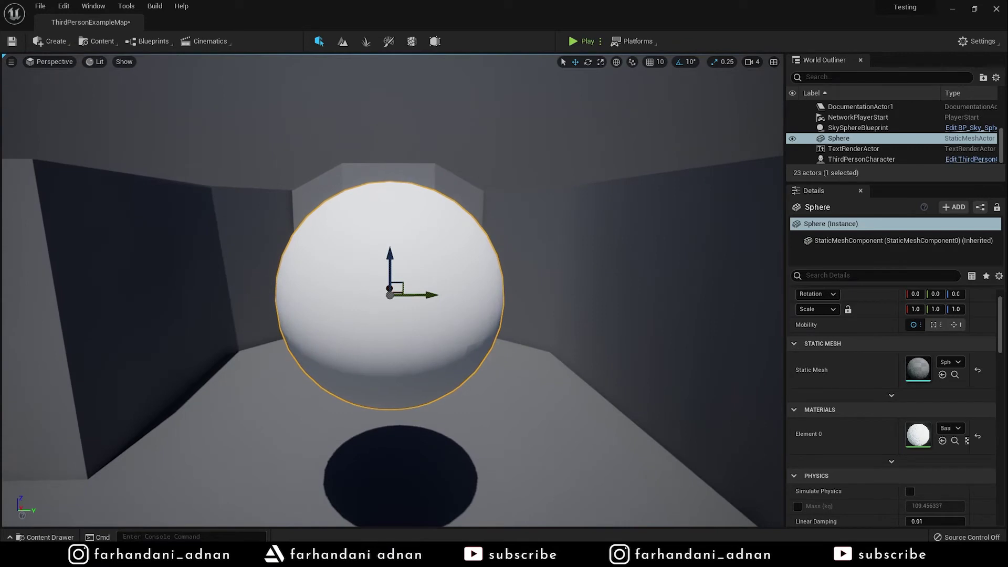
{"action": "scroll", "coordinate": [530, 230], "scroll_direction": "down", "scroll_amount": 5}
{"action": "key", "text": "f"}
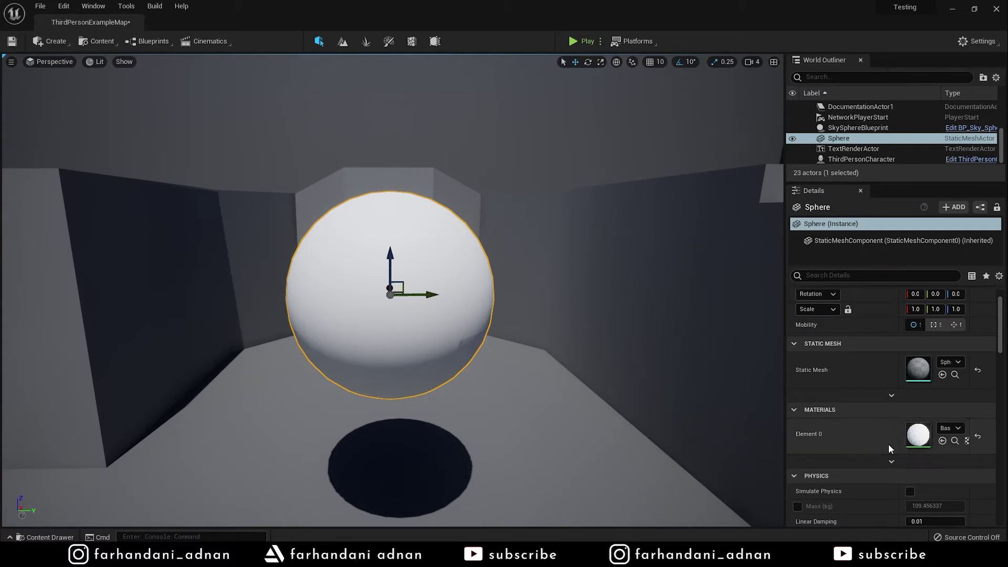
Set BasicShapeMaterial's Color parameter to blue-purple 0.159, 0.177, 1 and apply
{"action": "double_click", "coordinate": [919, 433]}
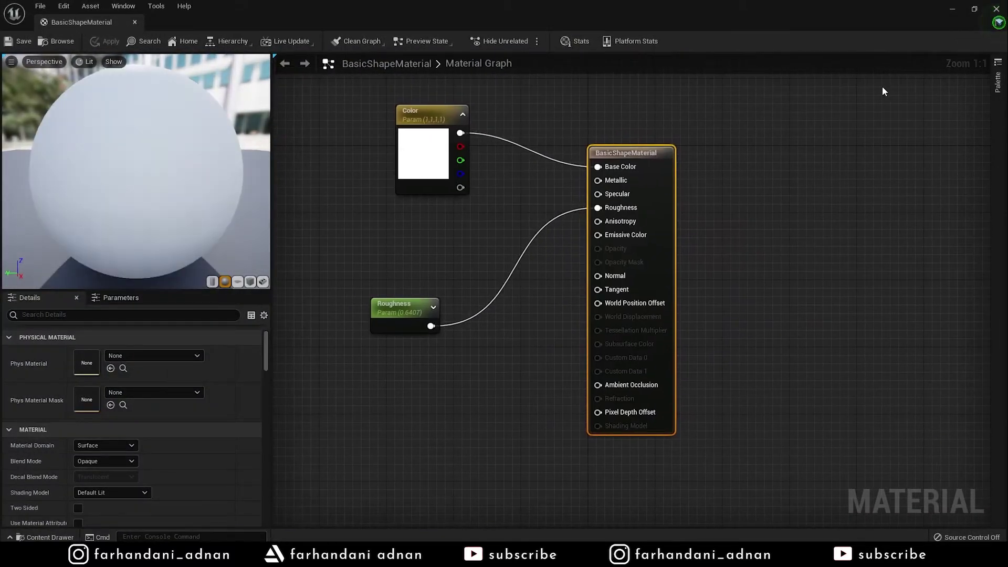
{"action": "left_click_drag", "start_coordinate": [435, 175], "coordinate": [434, 208]}
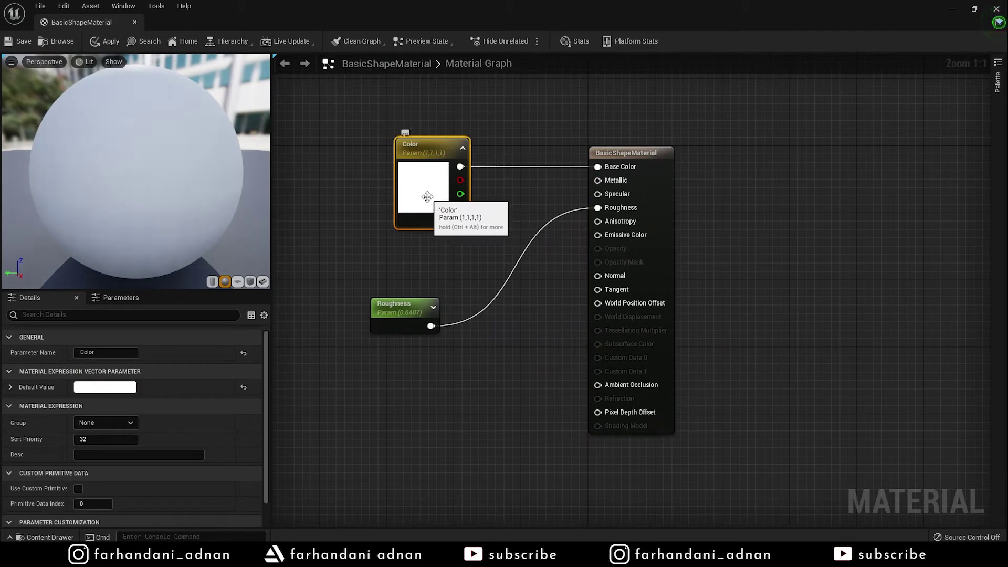
{"action": "double_click", "coordinate": [434, 208]}
{"action": "left_click_drag", "start_coordinate": [492, 296], "coordinate": [470, 257]}
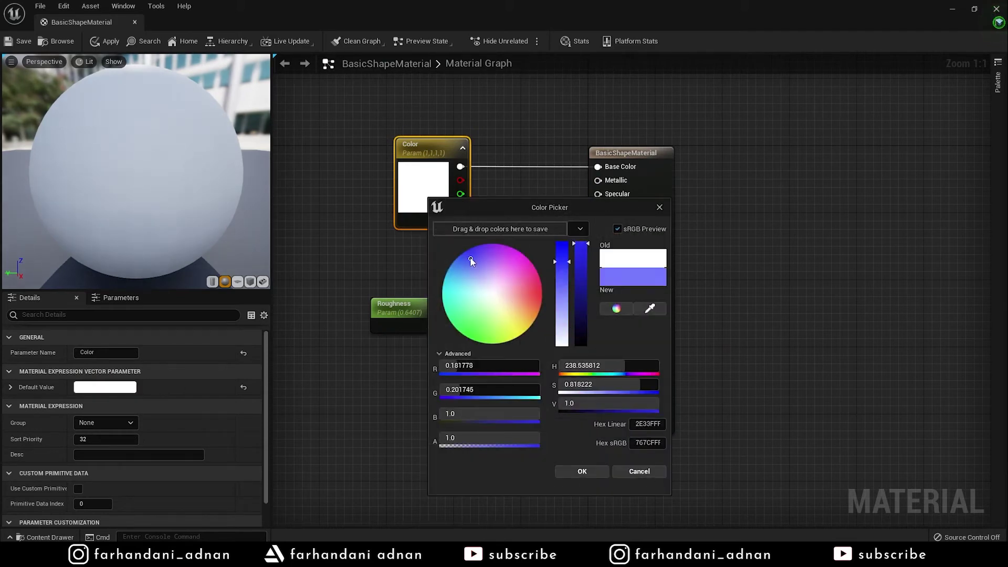
{"action": "left_click", "coordinate": [567, 472]}
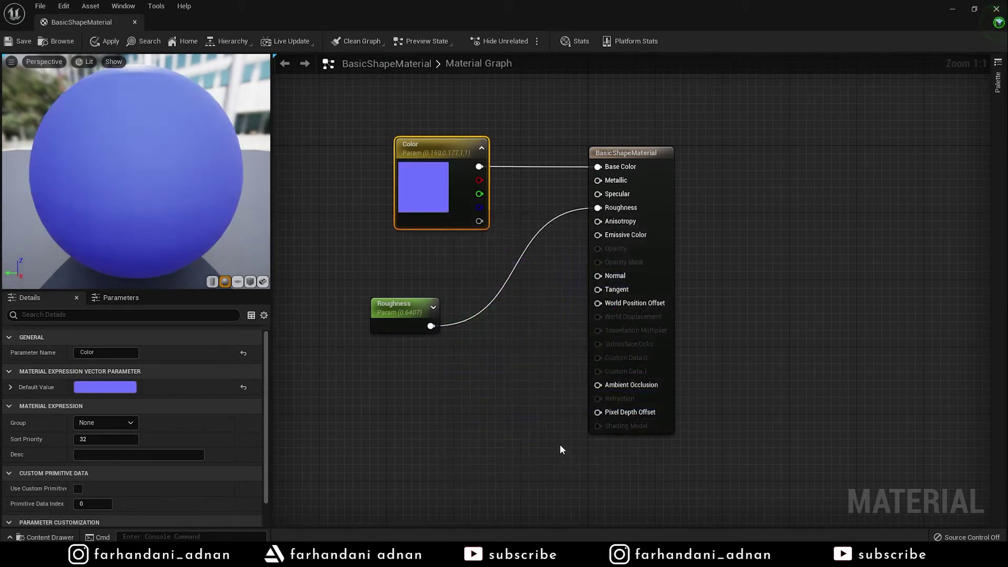
{"action": "left_click", "coordinate": [109, 42]}
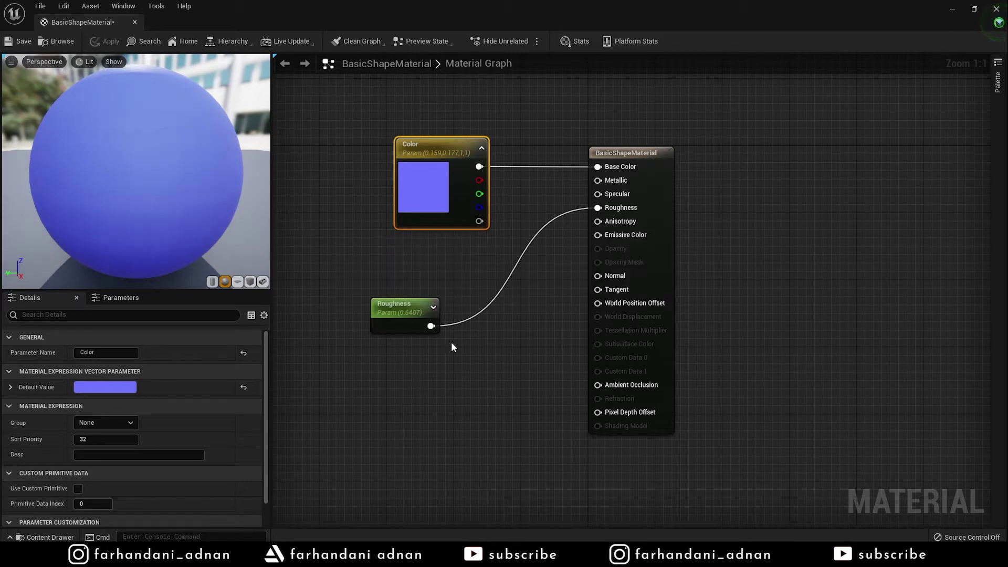
Save BasicShapeMaterial with Roughness 0.6407 and close its editor
{"action": "left_click_drag", "start_coordinate": [395, 305], "coordinate": [445, 259]}
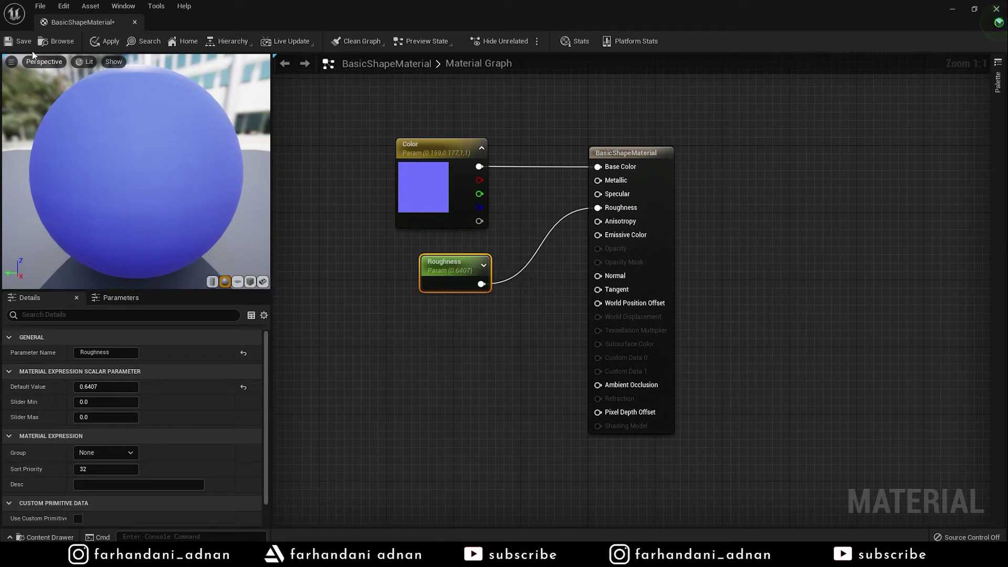
{"action": "left_click", "coordinate": [21, 42]}
{"action": "right_click_drag", "start_coordinate": [749, 202], "coordinate": [763, 221]}
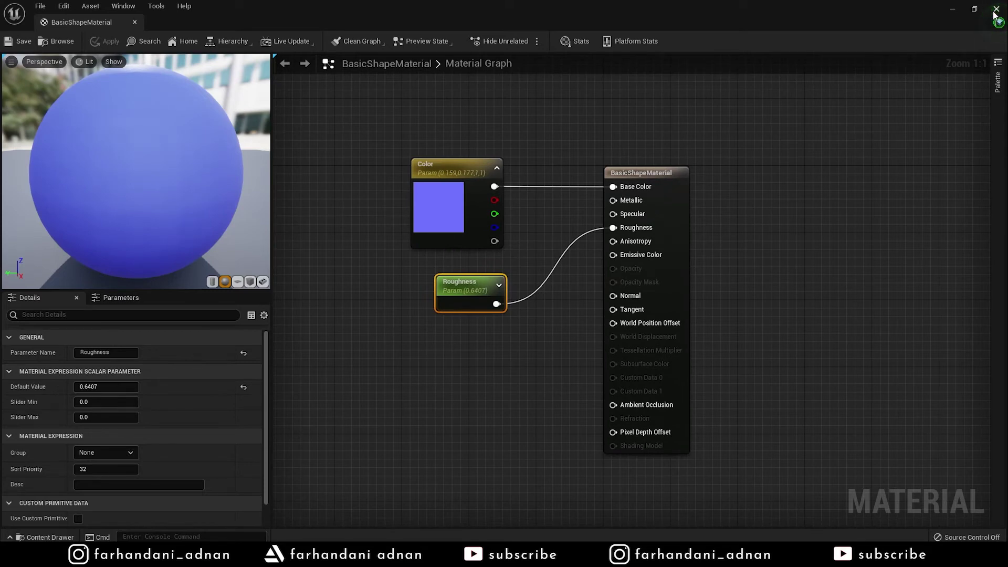
{"action": "left_click_drag", "start_coordinate": [465, 278], "coordinate": [465, 270]}
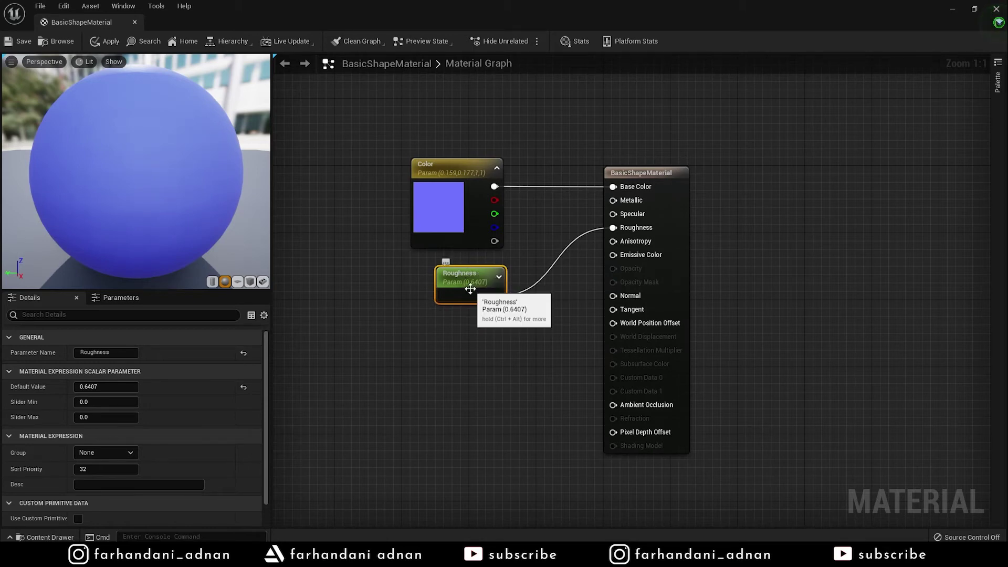
{"action": "left_click", "coordinate": [996, 10]}
{"action": "left_click", "coordinate": [550, 309]}
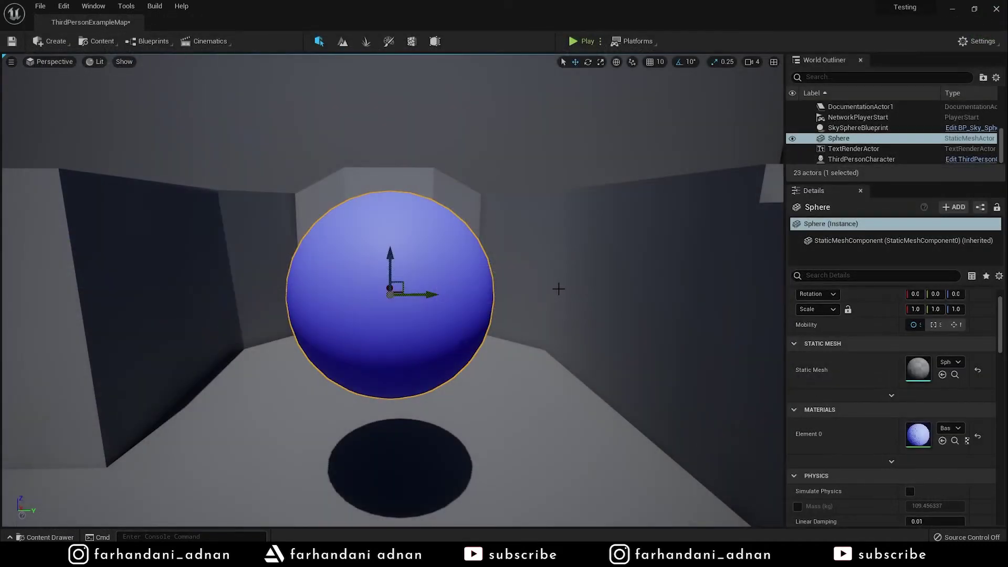
Toggle the Content Drawer showing the Materials folder with M_Blue
{"action": "scroll", "coordinate": [467, 269], "scroll_direction": "down", "scroll_amount": 5}
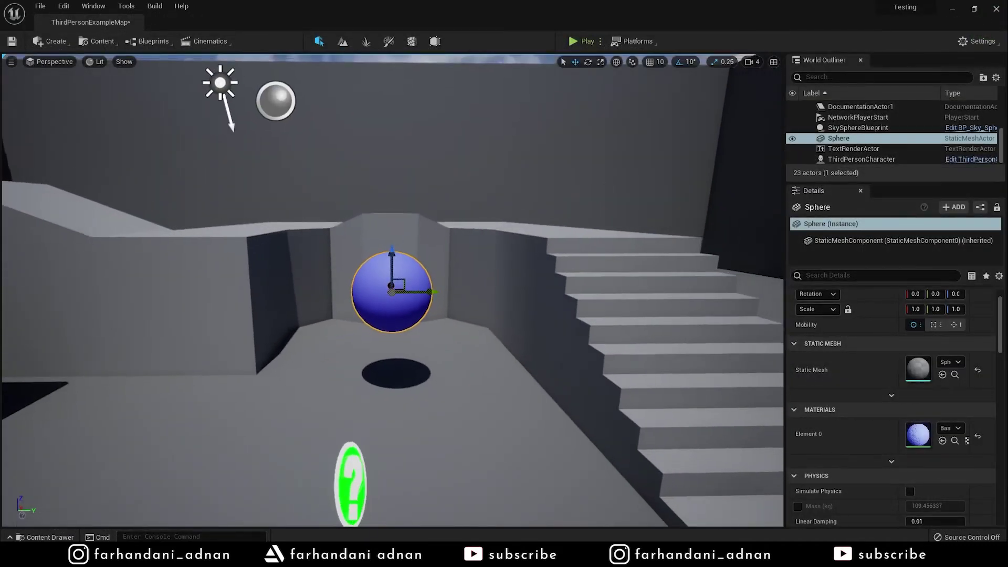
{"action": "scroll", "coordinate": [467, 269], "scroll_direction": "up", "scroll_amount": 3}
{"action": "key", "text": "ctrl+space"}
{"action": "left_click", "coordinate": [350, 453]}
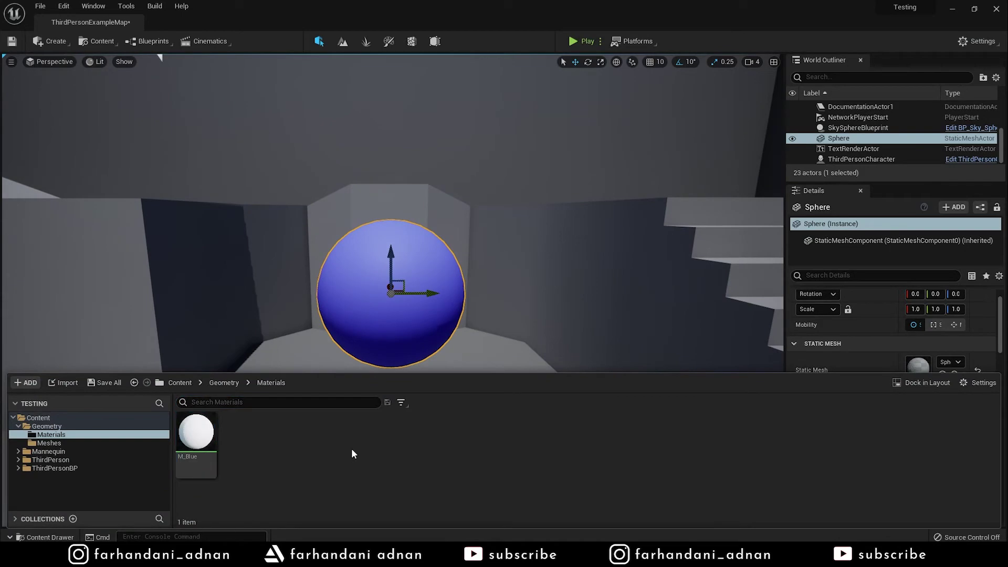
{"action": "key", "text": "ctrl+space"}
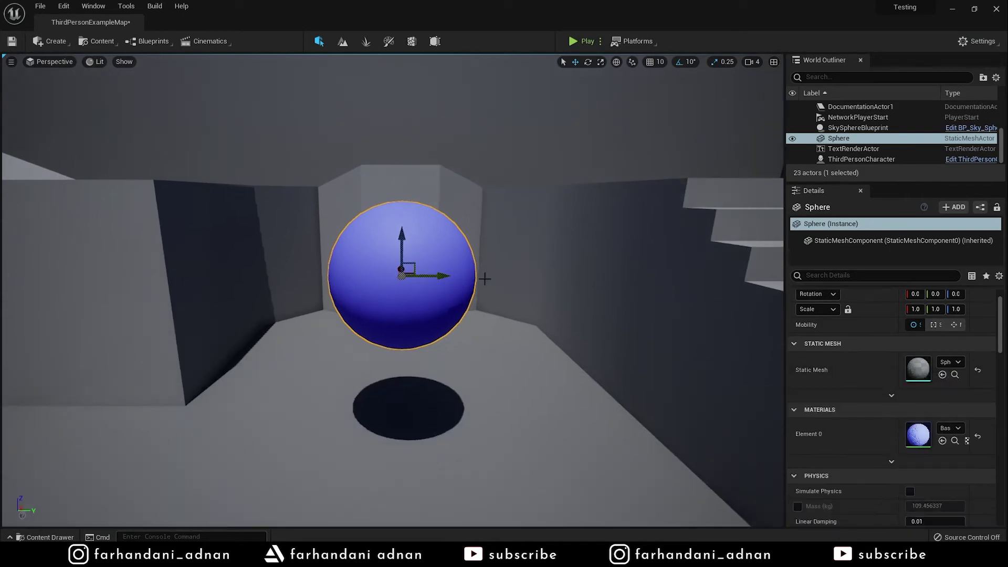
{"action": "key", "text": "ctrl+space"}
Open and close M_Blue, centre the blue sphere, and reopen the Materials folder
{"action": "double_click", "coordinate": [195, 432]}
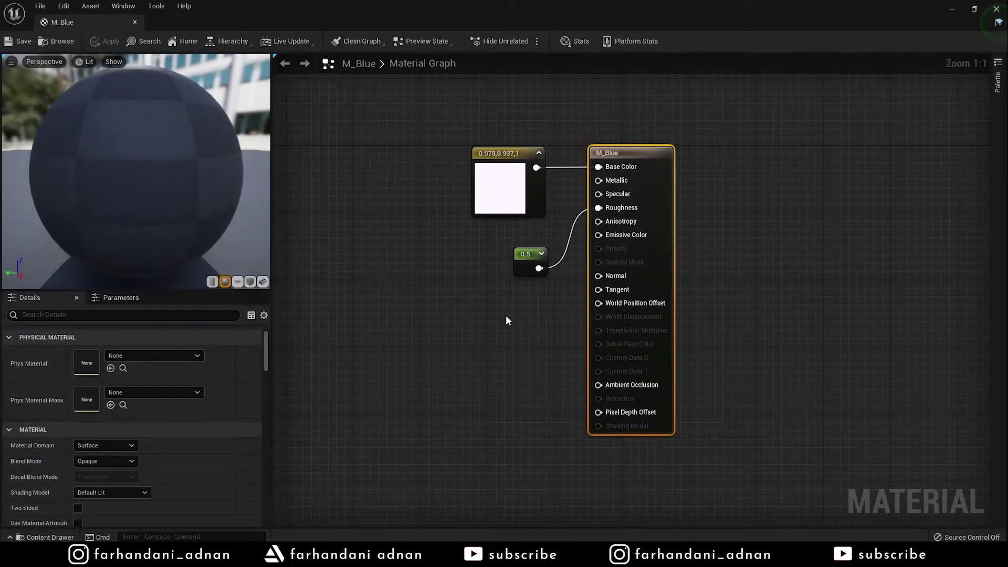
{"action": "left_click", "coordinate": [517, 264]}
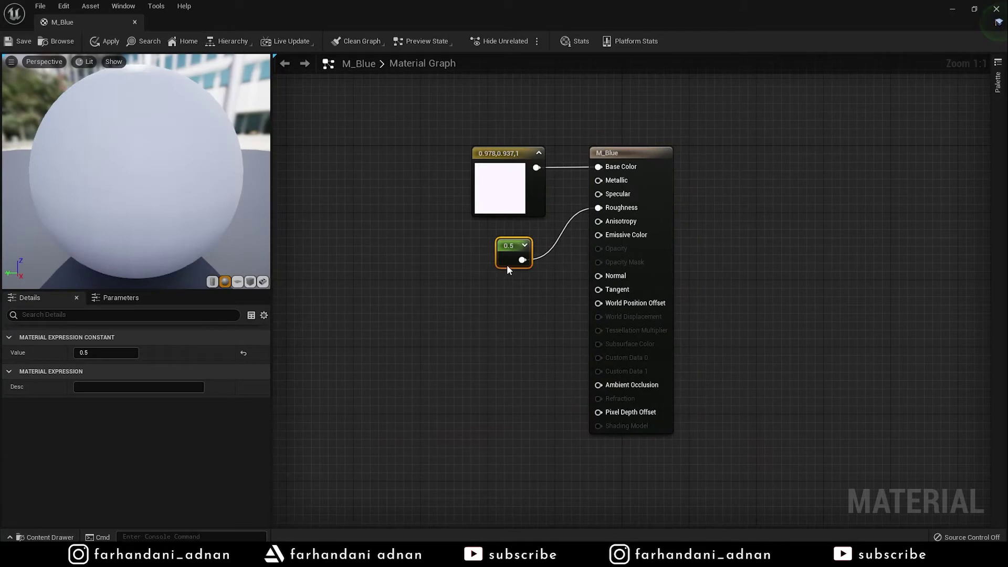
{"action": "left_click", "coordinate": [996, 8]}
{"action": "left_click", "coordinate": [494, 310]}
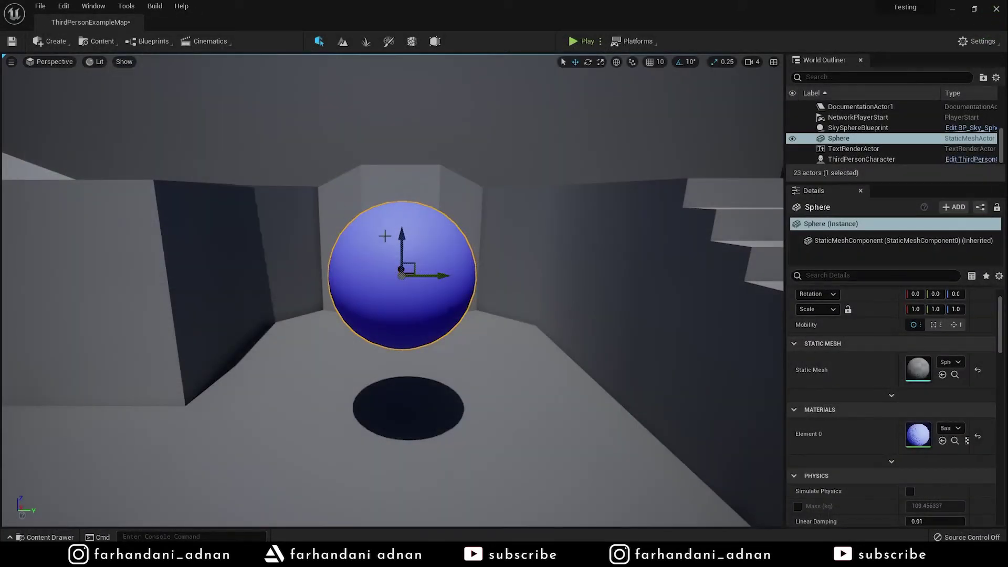
{"action": "right_click_drag", "start_coordinate": [448, 247], "coordinate": [448, 247]}
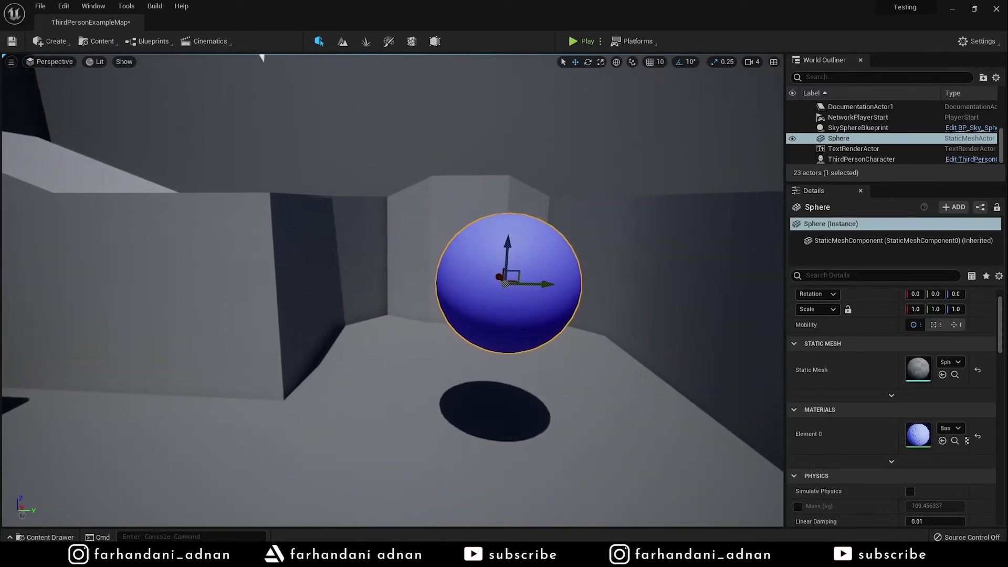
{"action": "right_click_drag", "start_coordinate": [508, 246], "coordinate": [508, 245]}
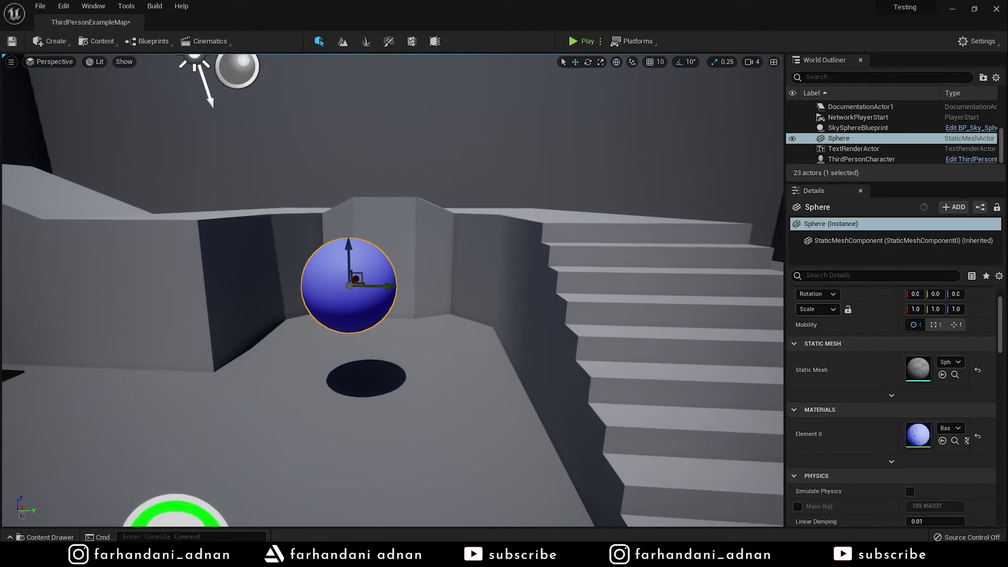
{"action": "key", "text": "ctrl+space"}
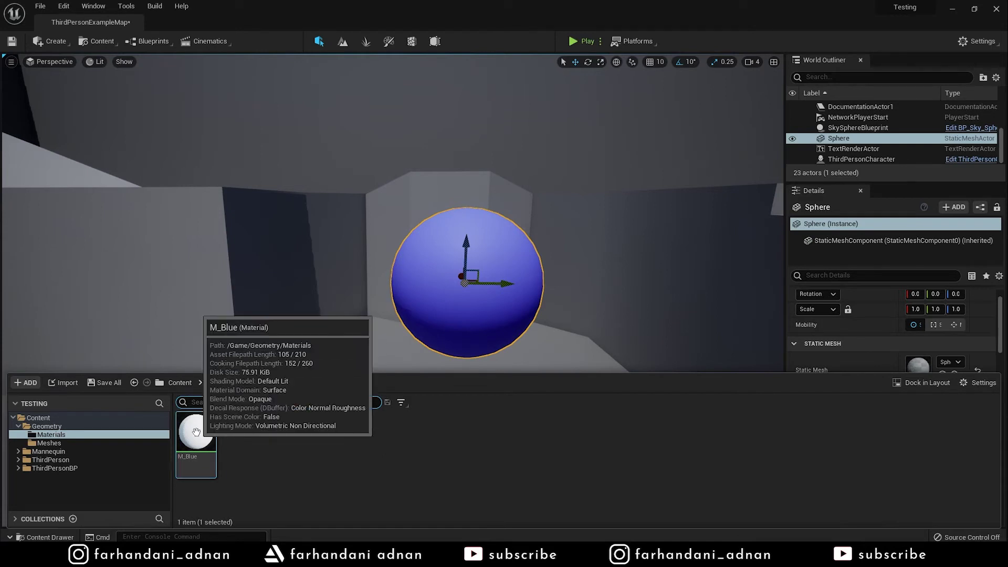
Reopen M_Blue and raise its 0.5 Roughness constant node slightly
{"action": "double_click", "coordinate": [195, 432]}
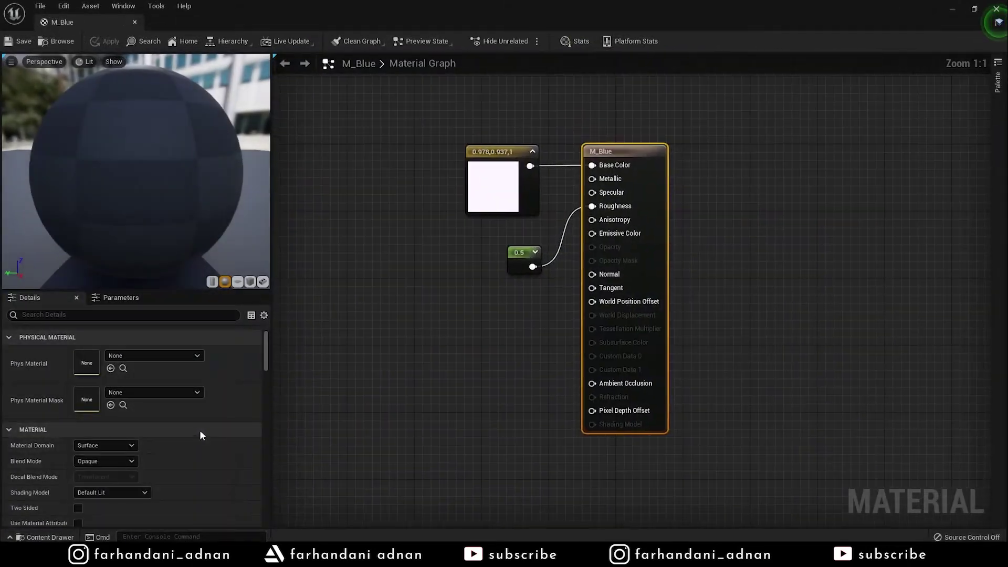
{"action": "left_click_drag", "start_coordinate": [521, 273], "coordinate": [522, 257]}
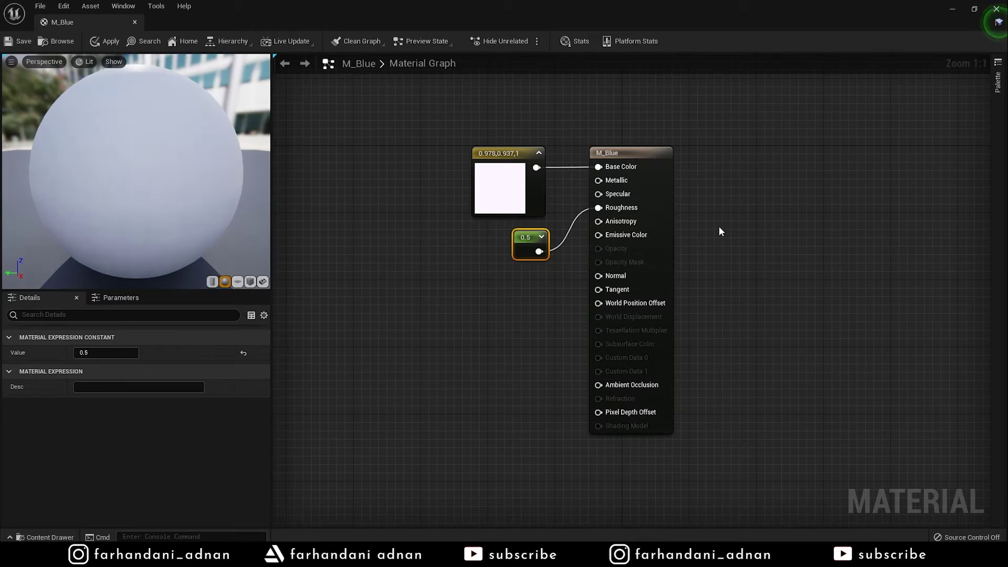
{"action": "left_click", "coordinate": [535, 187]}
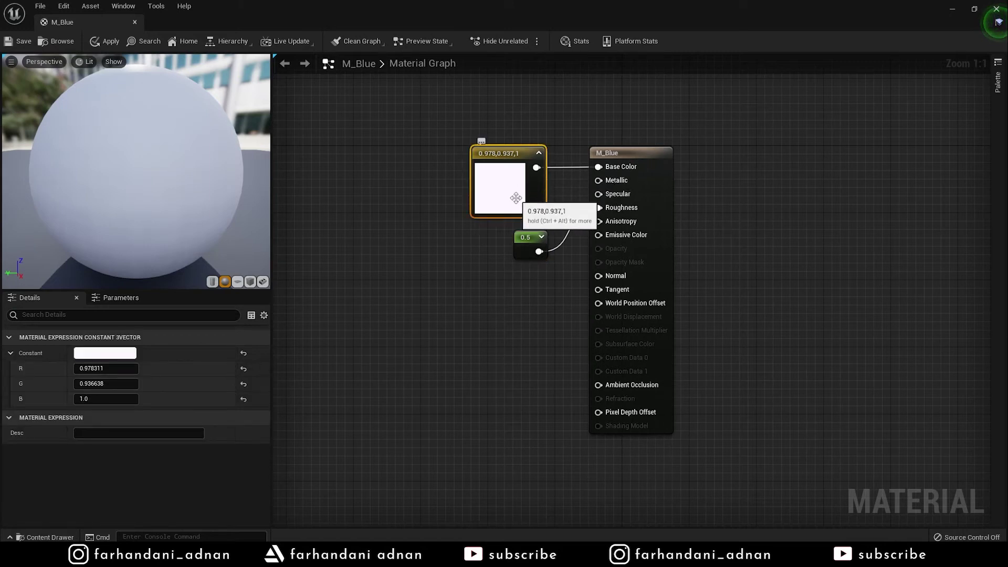
Convert M_Blue's near-white Constant3Vector into a vector parameter named Color 112
{"action": "right_click", "coordinate": [508, 152]}
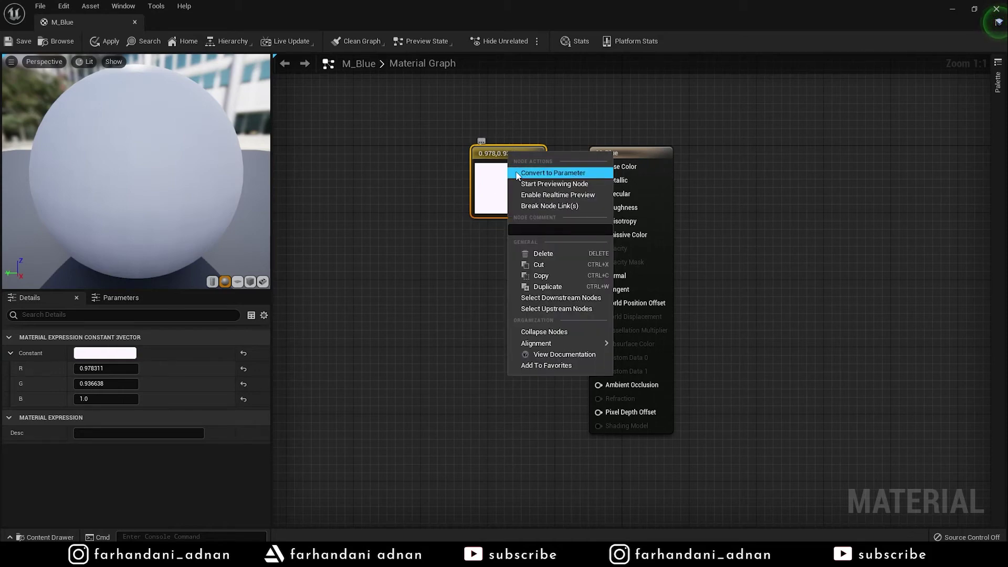
{"action": "left_click", "coordinate": [564, 179]}
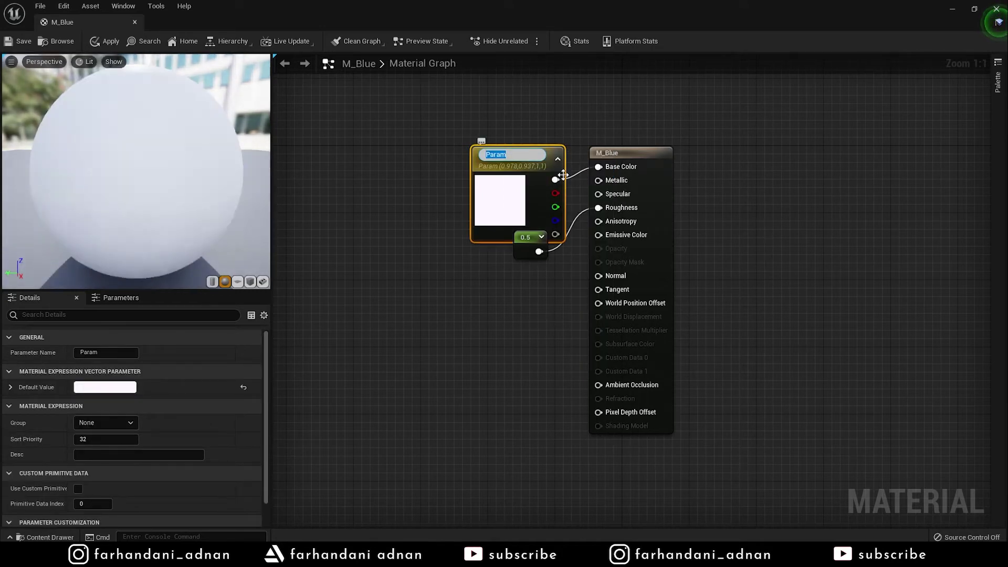
{"action": "type", "text": "Ca"}
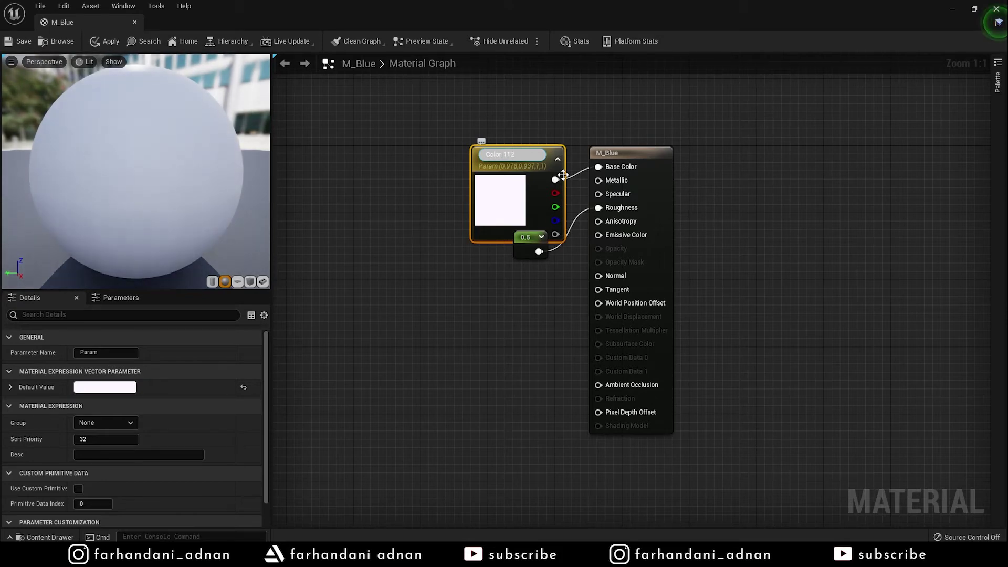
{"action": "key", "text": "Return"}
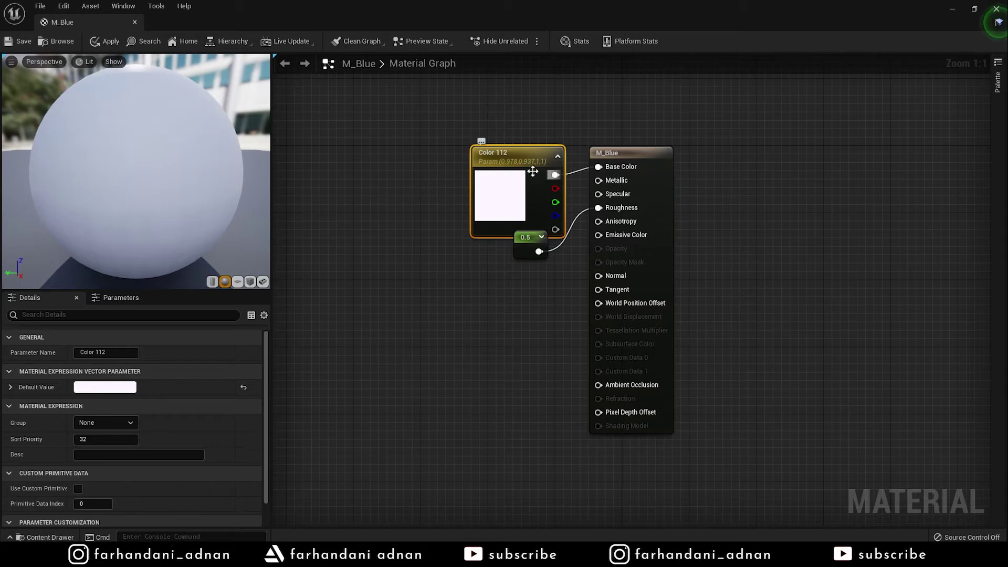
{"action": "left_click_drag", "start_coordinate": [533, 254], "coordinate": [524, 277]}
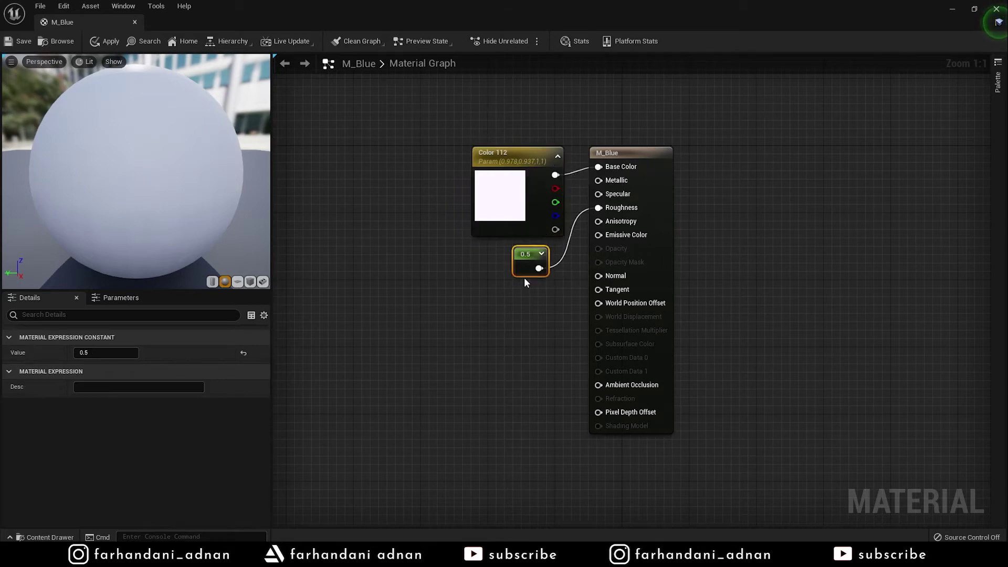
Convert the 0.5 roughness constant into a scalar parameter named Rough 007
{"action": "right_click", "coordinate": [523, 273]}
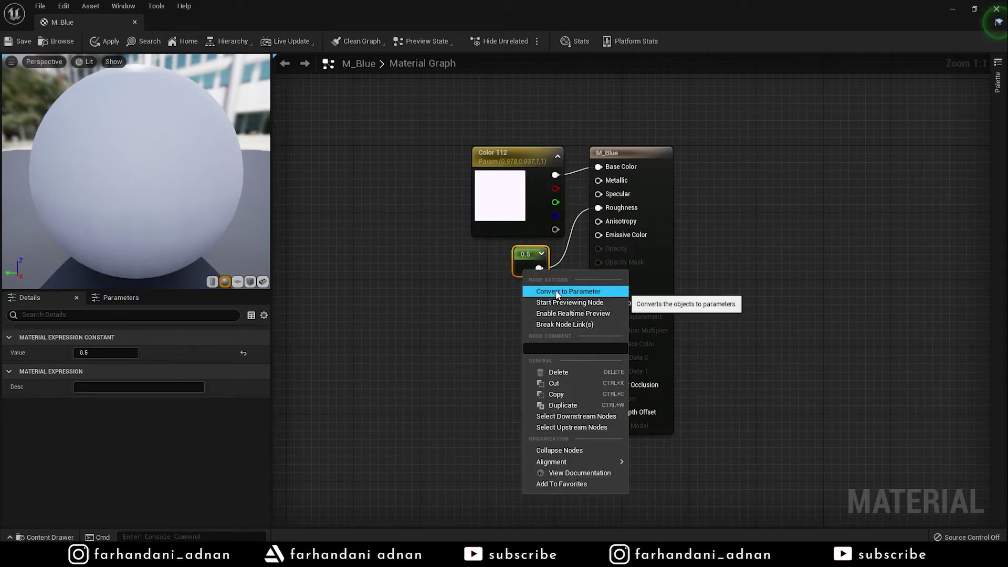
{"action": "left_click", "coordinate": [555, 289]}
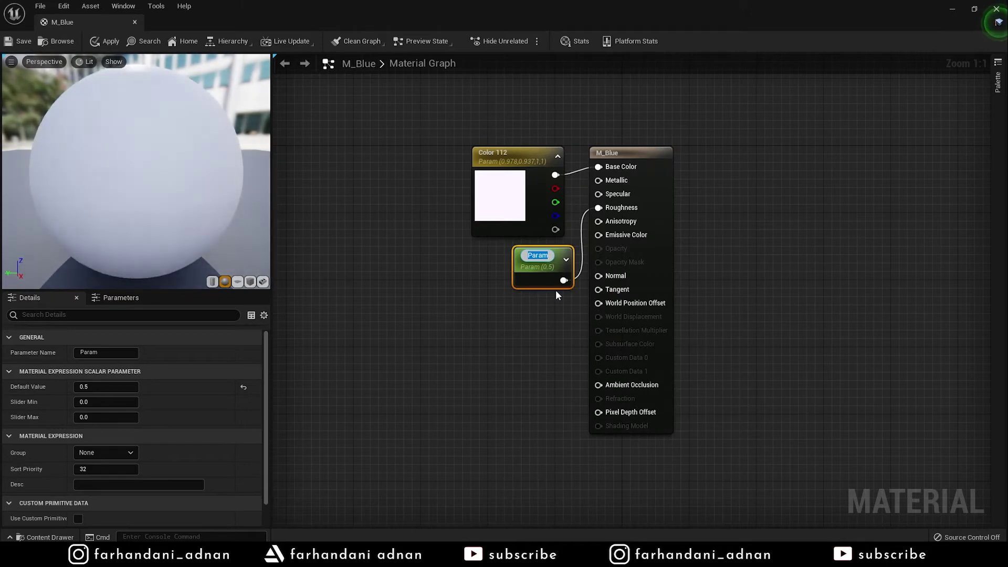
{"action": "type", "text": "Rough"}
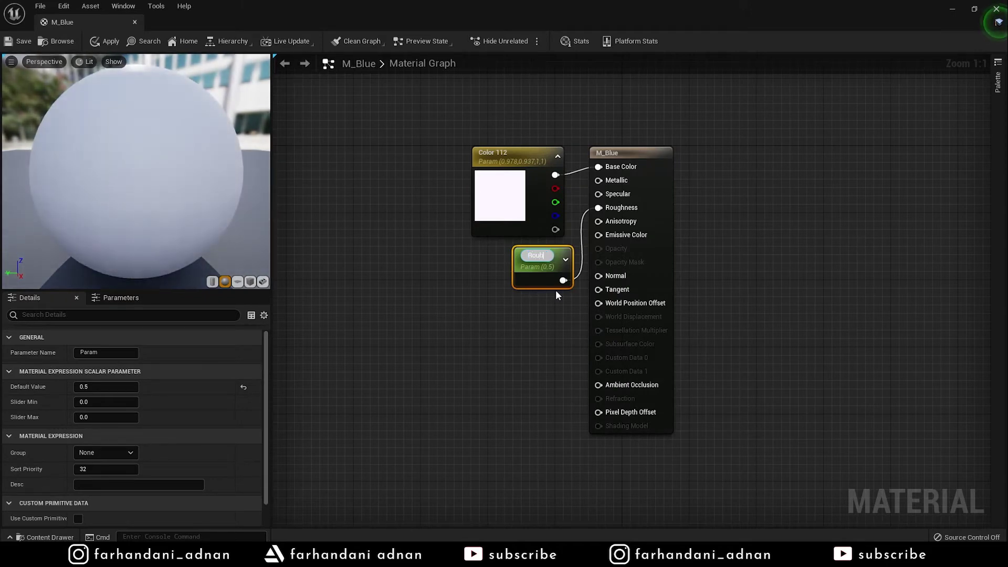
{"action": "type", "text": " 007"}
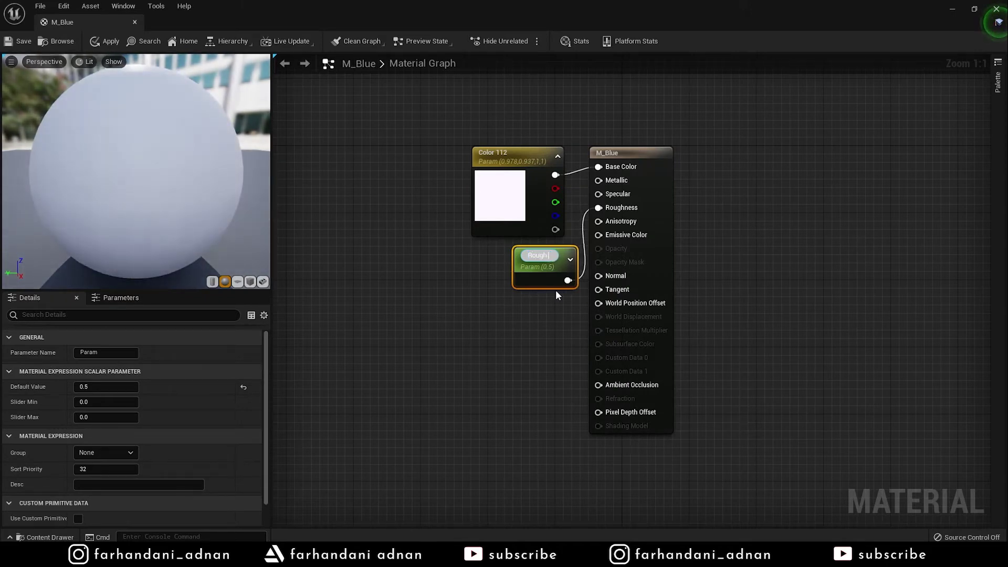
{"action": "key", "text": "Return"}
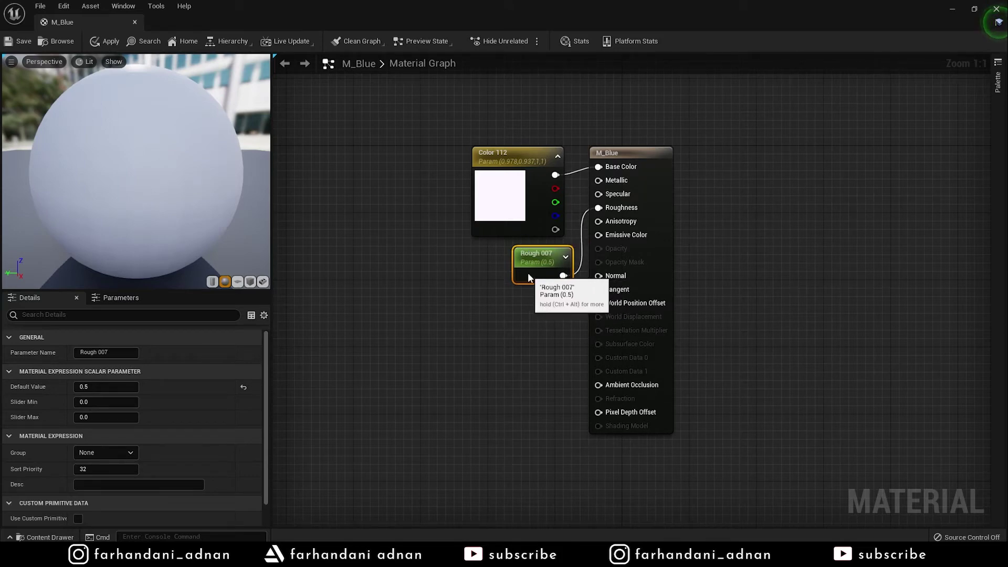
{"action": "left_click_drag", "start_coordinate": [530, 276], "coordinate": [523, 277]}
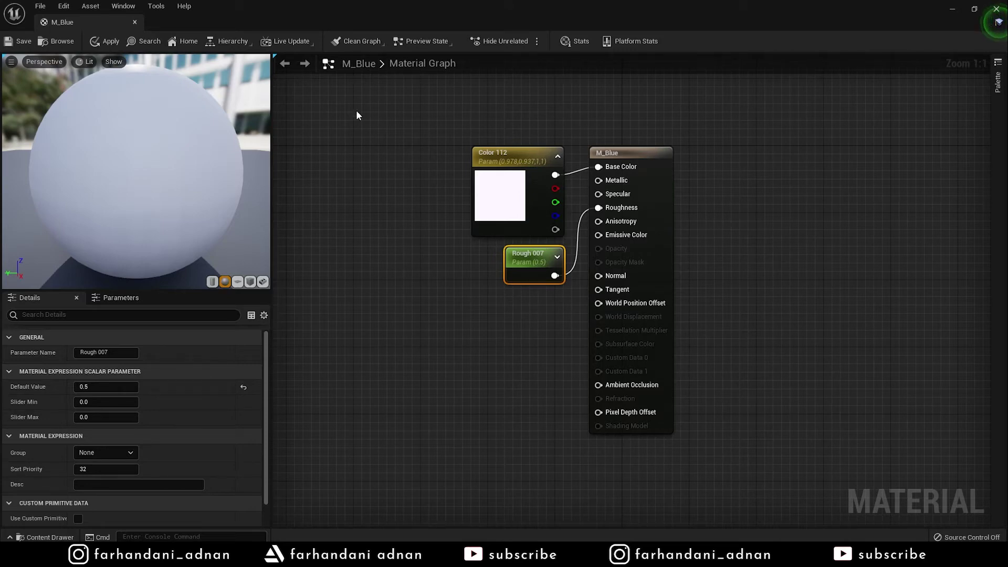
Apply and save the M_Blue material, then close the material editor
{"action": "left_click", "coordinate": [110, 41]}
{"action": "left_click", "coordinate": [22, 42]}
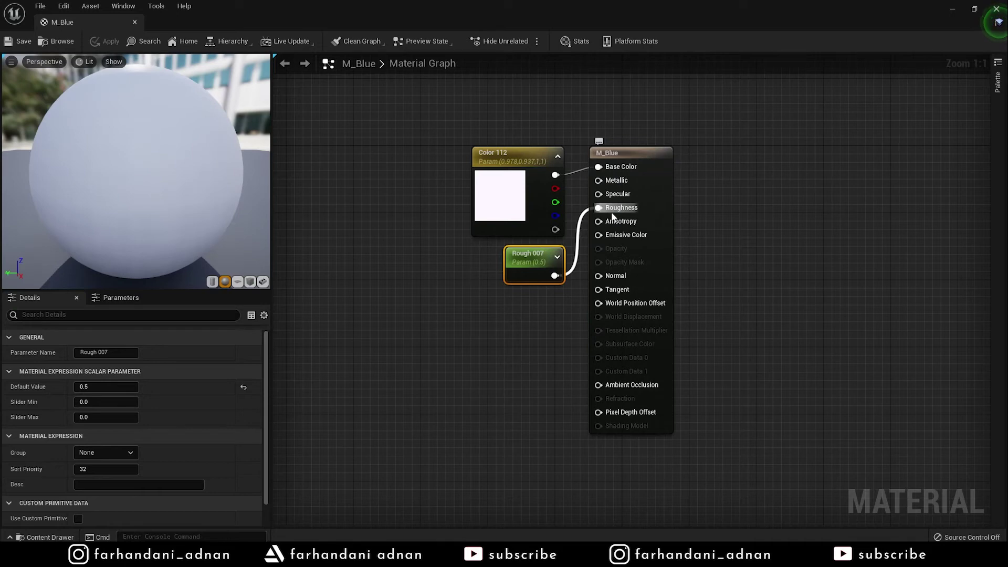
{"action": "left_click", "coordinate": [996, 11]}
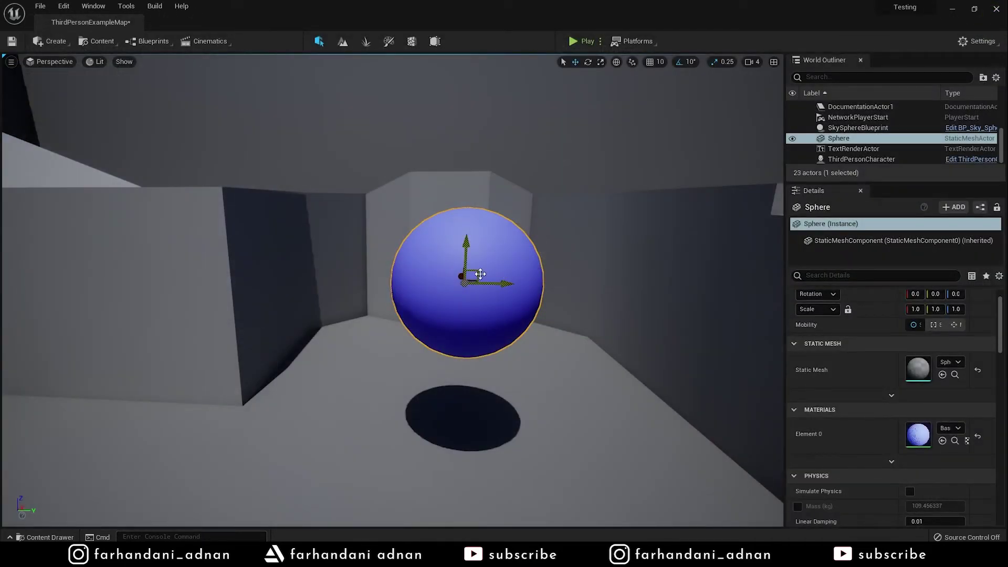
In the Materials folder, make an instance of M_Blue named M_Blue_Inst
{"action": "key", "text": "ctrl+space"}
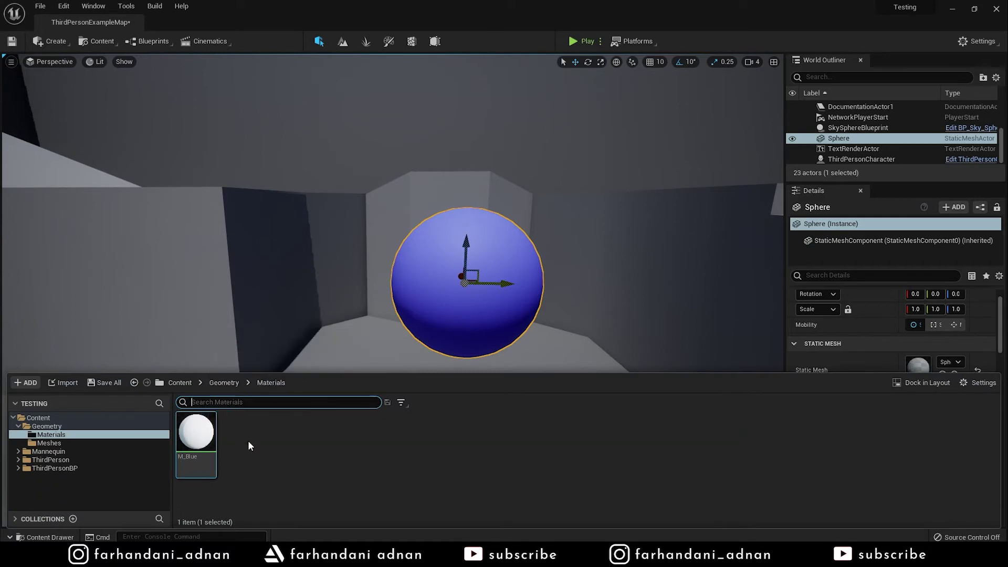
{"action": "right_click", "coordinate": [205, 435]}
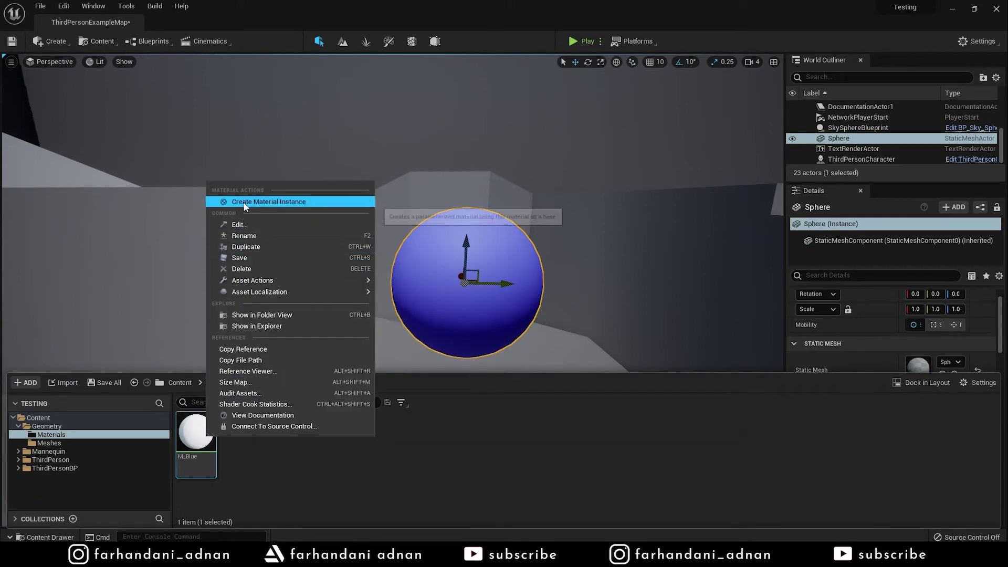
{"action": "left_click", "coordinate": [293, 202]}
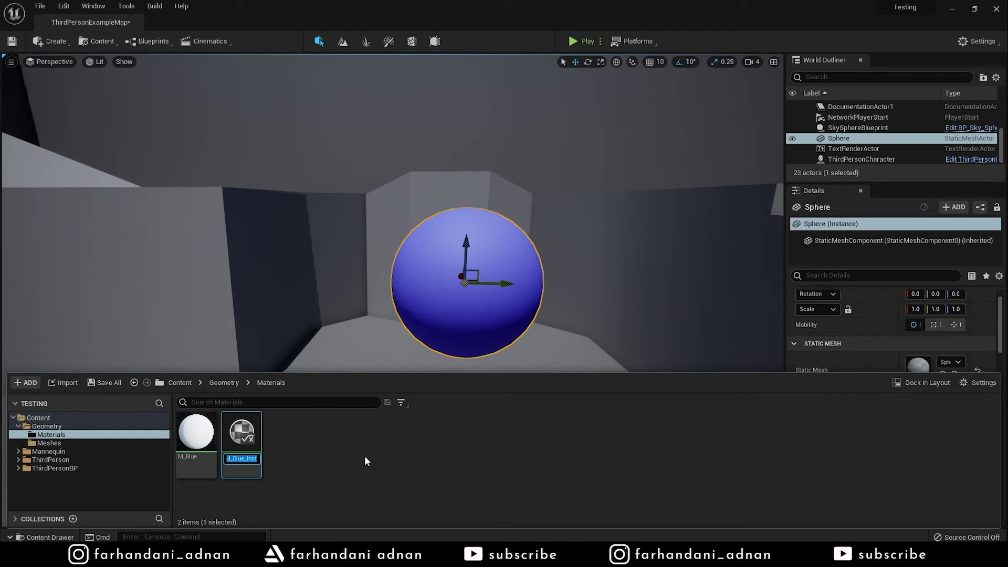
{"action": "key", "text": "Return"}
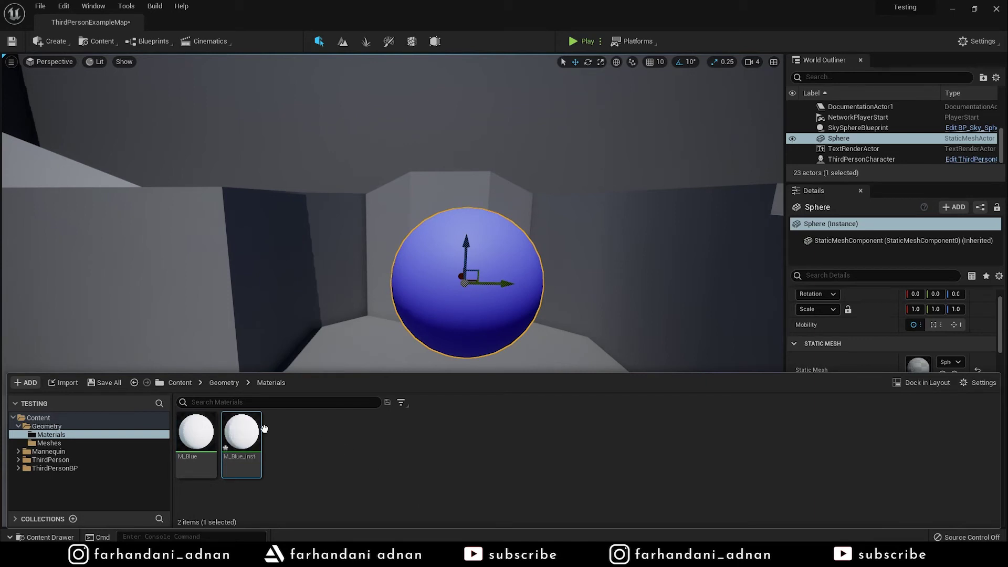
{"action": "mouse_move", "coordinate": [248, 463]}
{"action": "scroll", "coordinate": [547, 293], "scroll_direction": "down", "scroll_amount": 5}
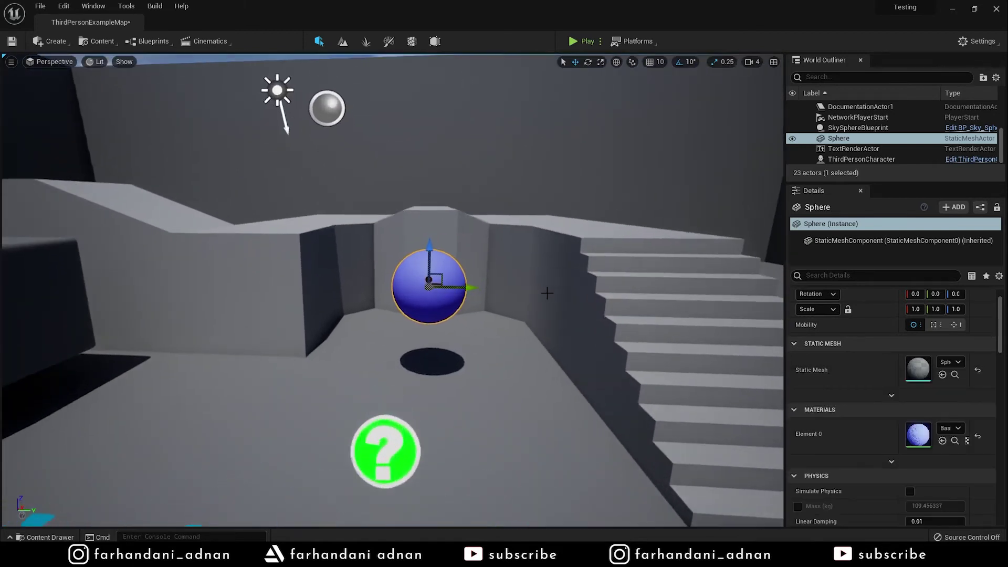
{"action": "key", "text": "ctrl+space"}
{"action": "mouse_move", "coordinate": [244, 432]}
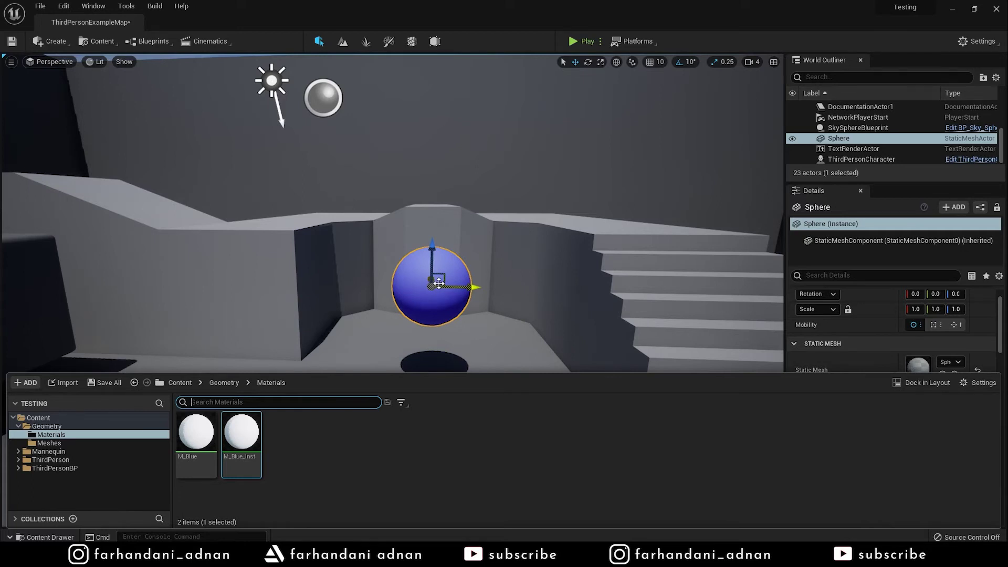
{"action": "mouse_move", "coordinate": [241, 433]}
{"action": "left_mouse_down"}
{"action": "mouse_move", "coordinate": [382, 412]}
{"action": "mouse_move", "coordinate": [323, 449]}
{"action": "left_mouse_up"}
{"action": "key", "text": "Escape"}
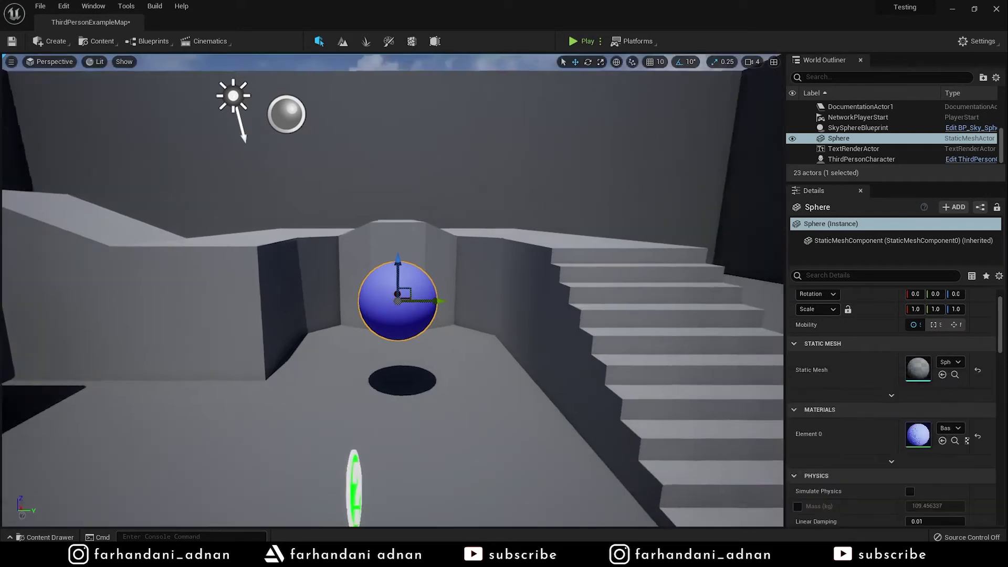
{"action": "key", "text": "ctrl+space"}
{"action": "mouse_move", "coordinate": [241, 433]}
{"action": "left_mouse_down"}
{"action": "mouse_move", "coordinate": [385, 295]}
{"action": "mouse_move", "coordinate": [225, 432]}
{"action": "left_mouse_up"}
{"action": "right_click_drag", "start_coordinate": [473, 210], "coordinate": [577, 262]}
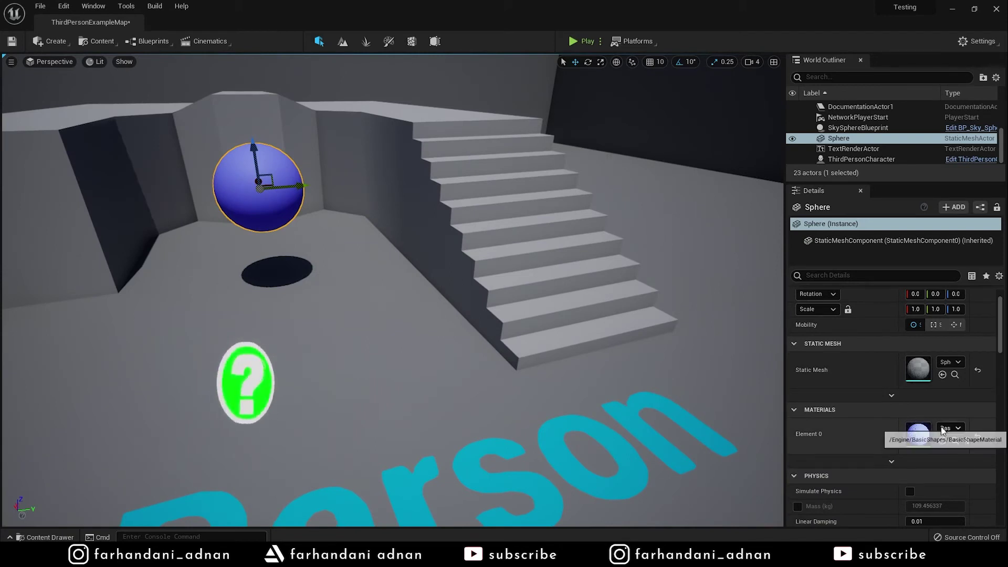
{"action": "left_click", "coordinate": [957, 430]}
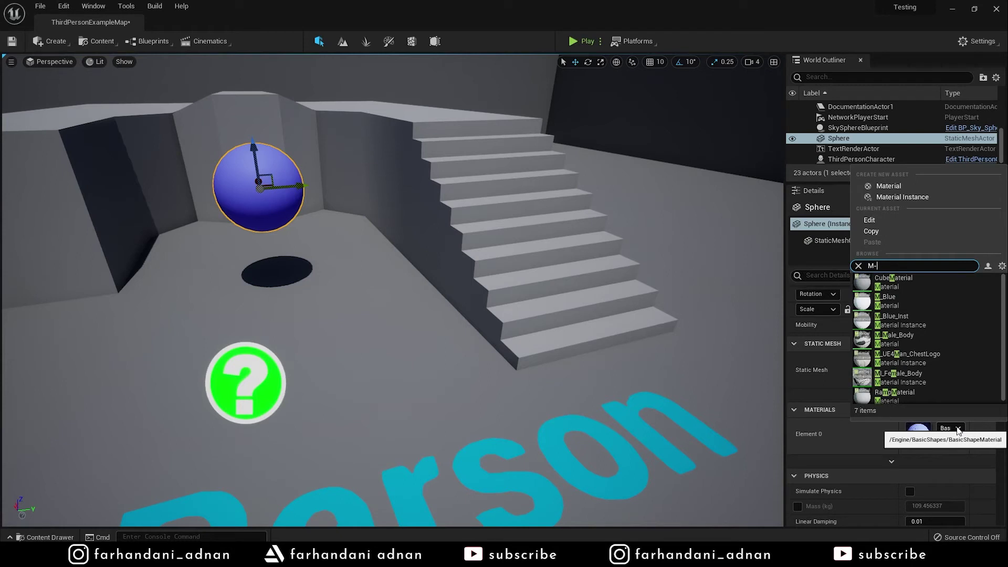
{"action": "type", "text": "M-"}
{"action": "key", "text": "BackSpace"}
{"action": "type", "text": "_"}
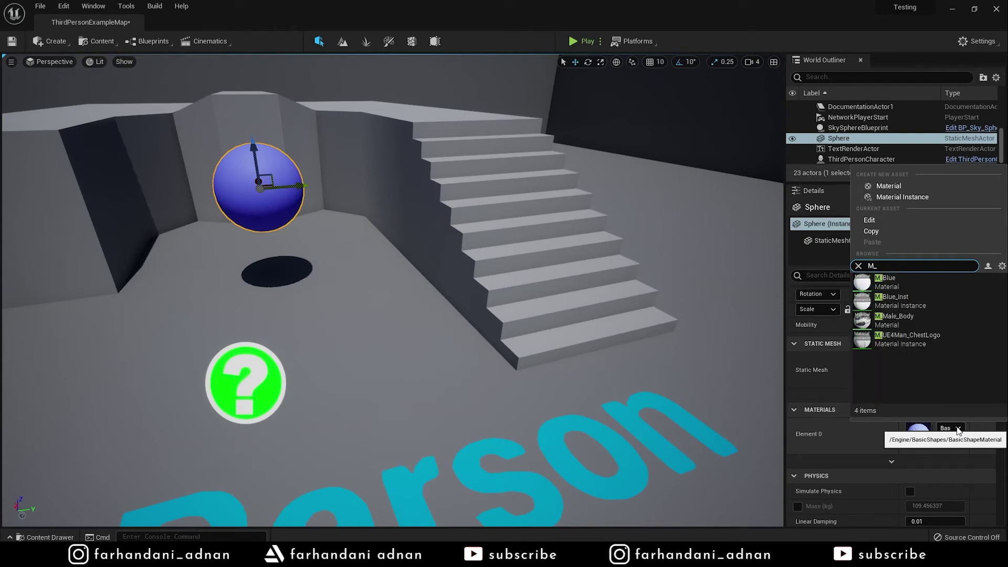
{"action": "type", "text": "blue_i"}
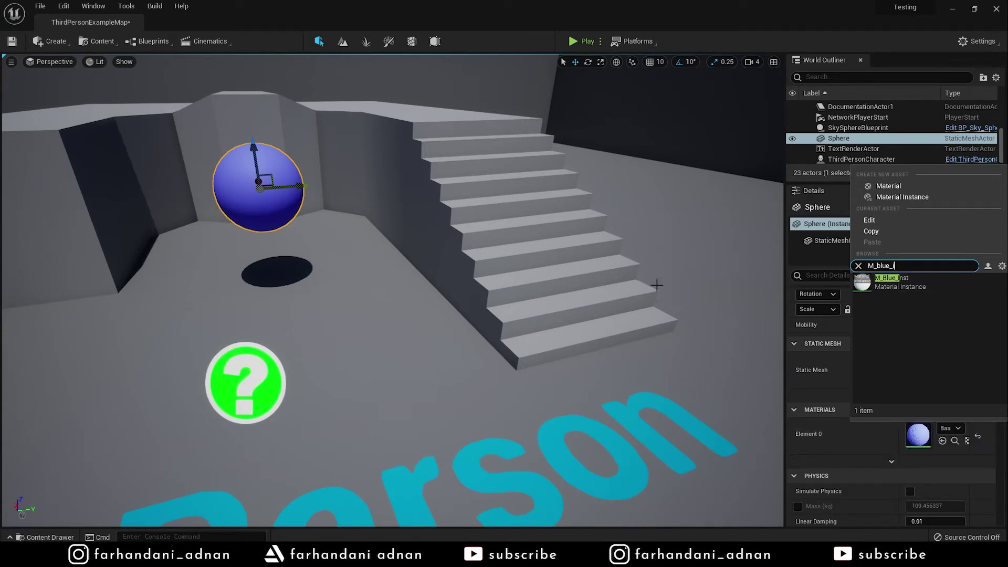
{"action": "key", "text": "Escape"}
{"action": "key", "text": "Escape"}
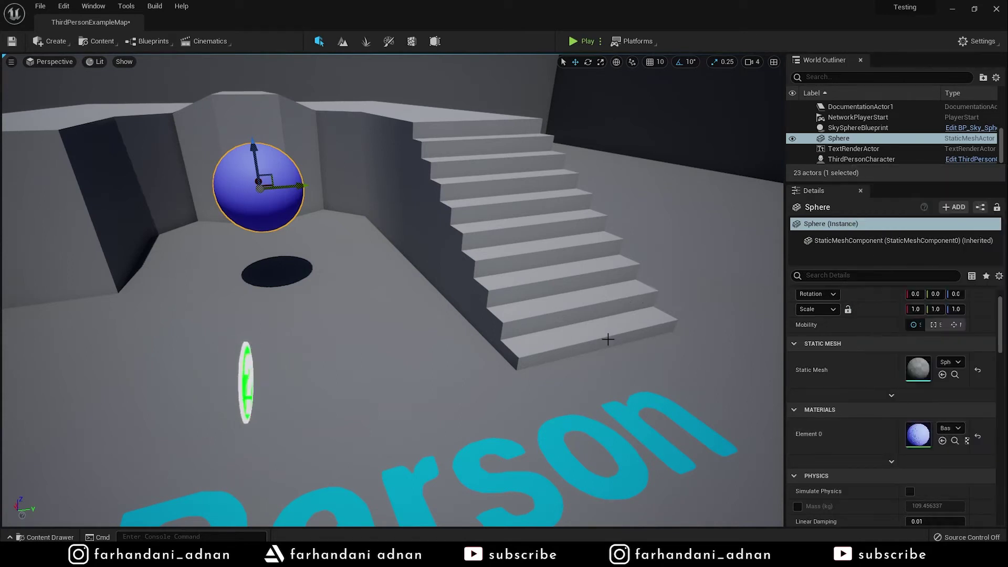
{"action": "key", "text": "ctrl+space"}
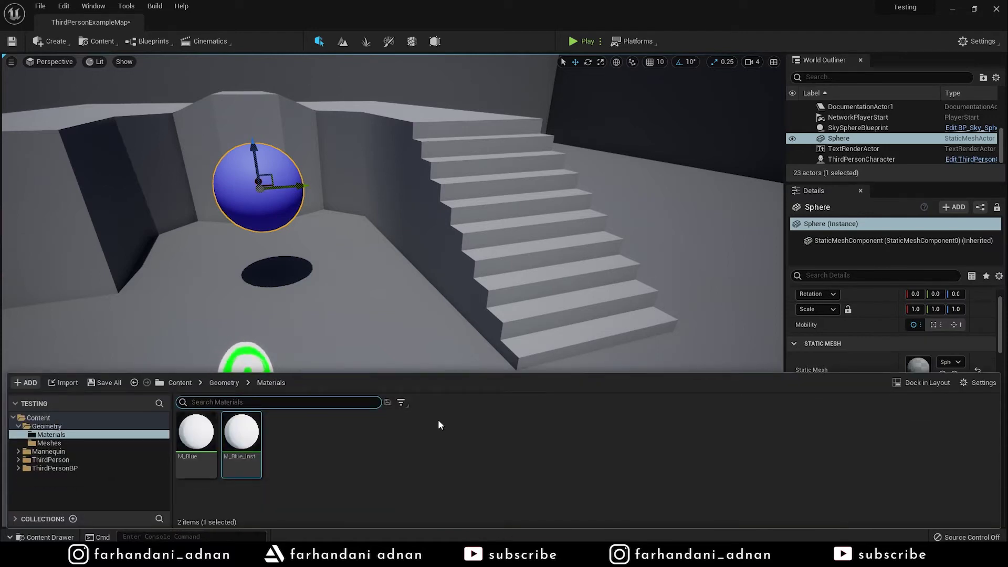
Return the viewport to Lit Perspective and frame the selected sphere
{"action": "key", "text": "alt+shift+k"}
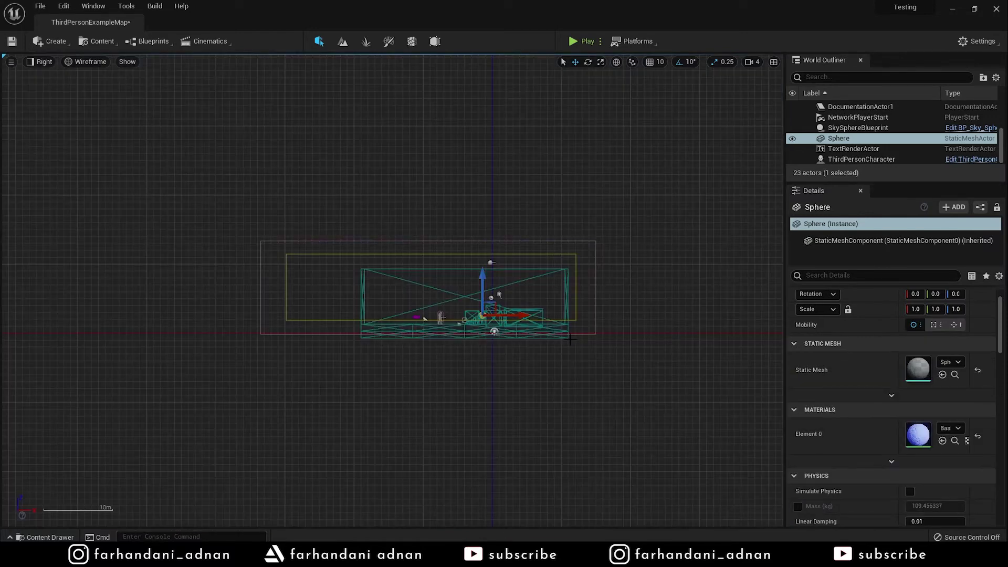
{"action": "left_click", "coordinate": [67, 62]}
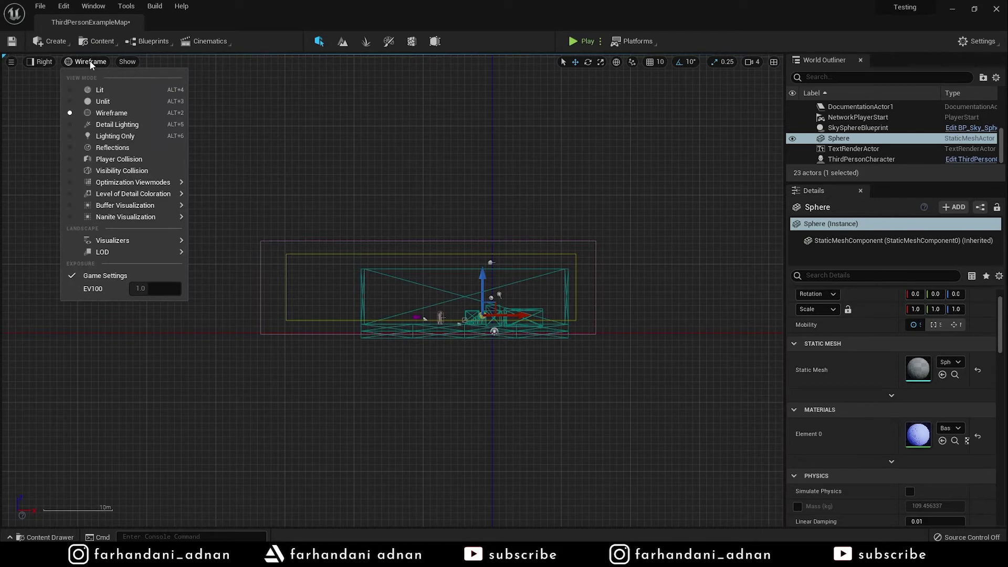
{"action": "left_click", "coordinate": [101, 92]}
{"action": "right_click_drag", "start_coordinate": [531, 240], "coordinate": [514, 263]}
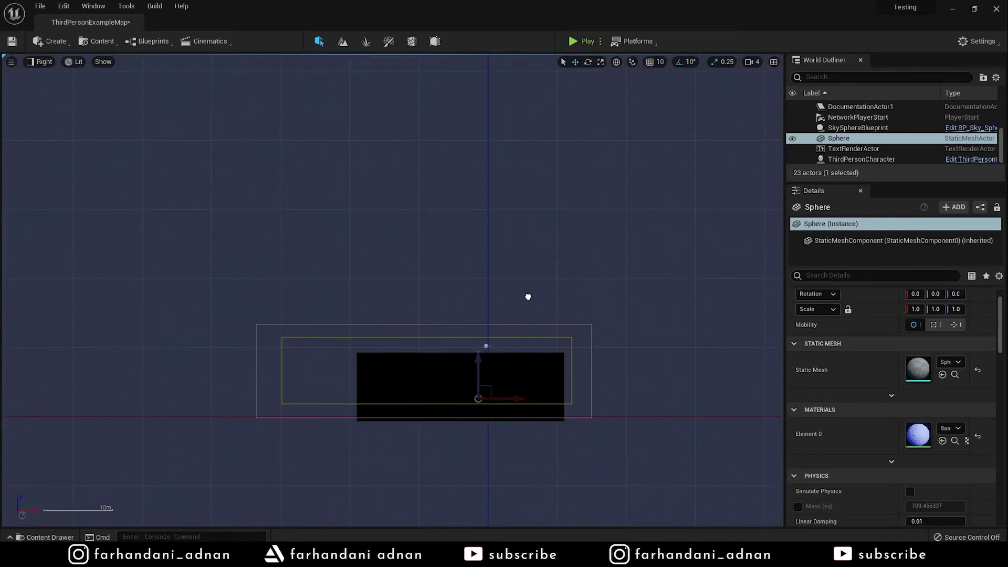
{"action": "left_click", "coordinate": [38, 62]}
{"action": "left_click", "coordinate": [52, 80]}
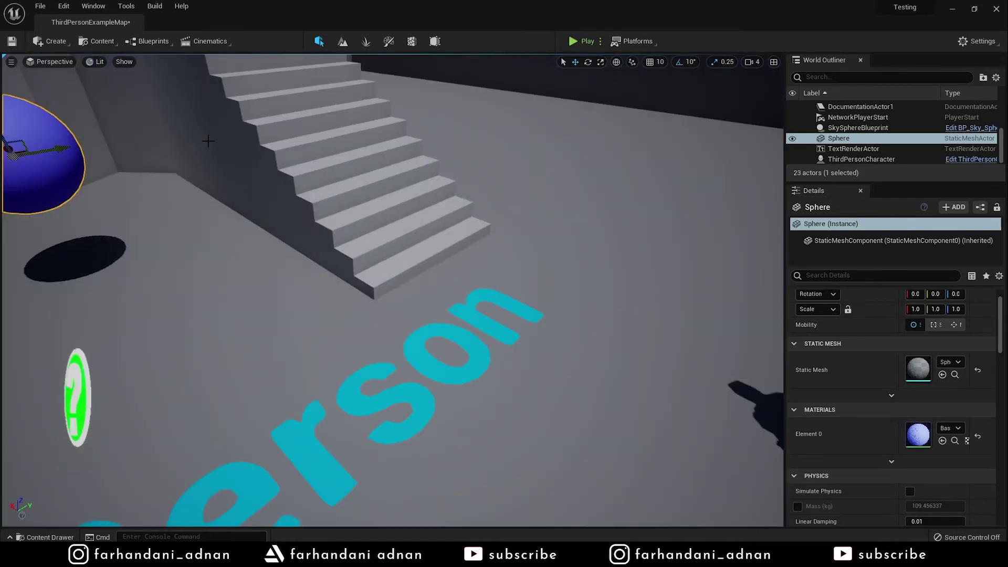
{"action": "key", "text": "f"}
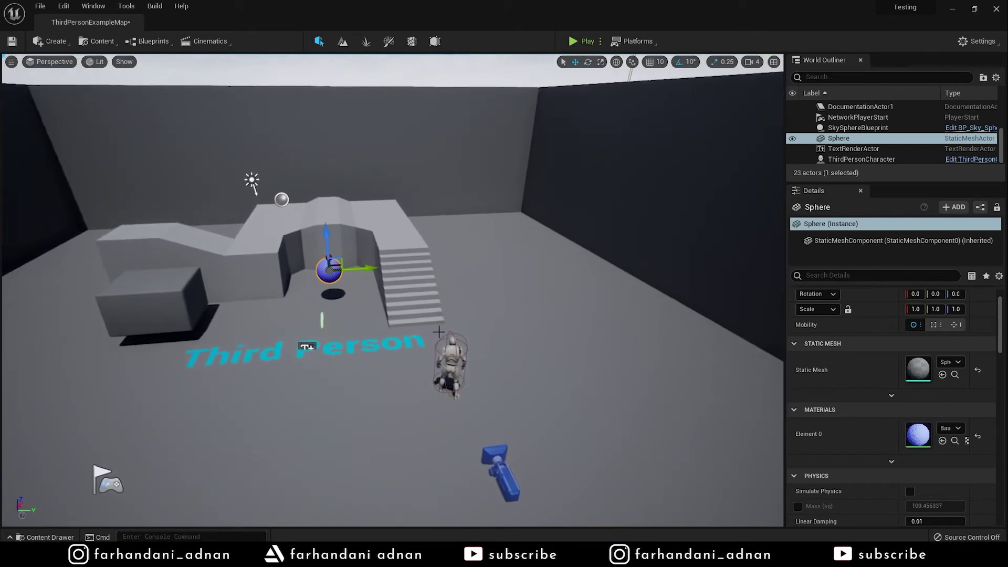
Assign M_Blue_Inst from the Content Drawer to the Sphere's Element 0 material slot
{"action": "key", "text": "ctrl+space"}
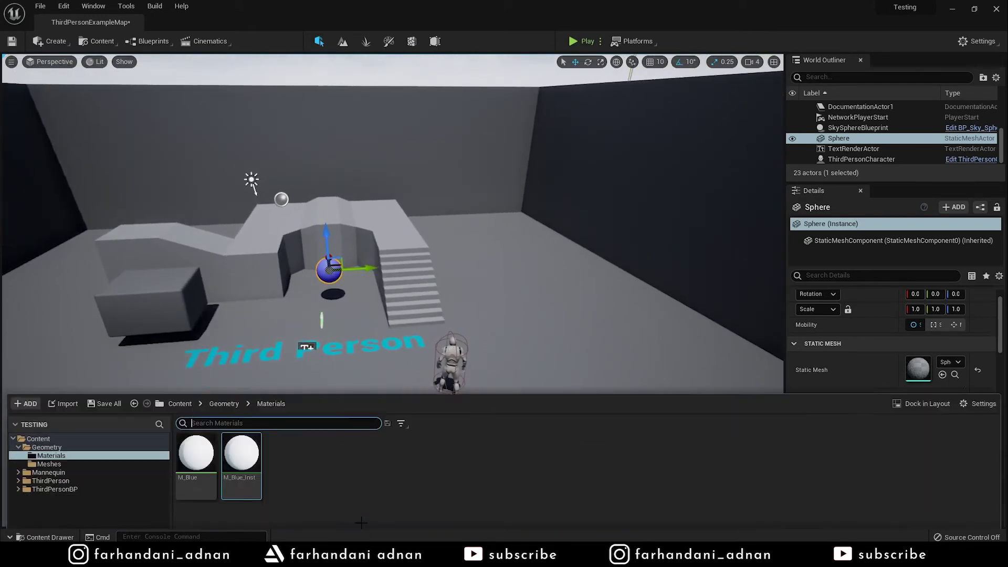
{"action": "left_click_drag", "start_coordinate": [242, 452], "coordinate": [248, 441]}
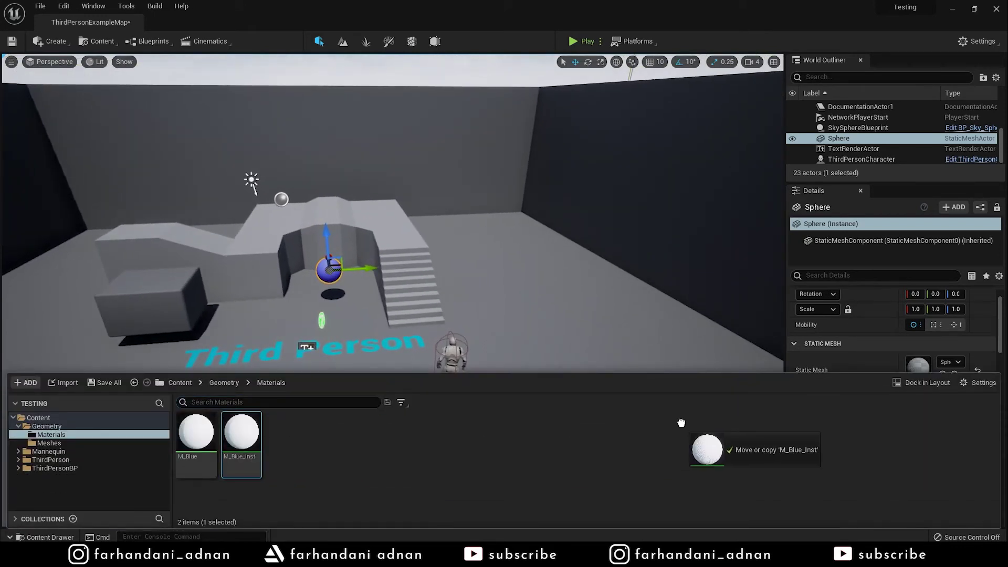
{"action": "scroll", "coordinate": [831, 308], "scroll_direction": "down", "scroll_amount": 3}
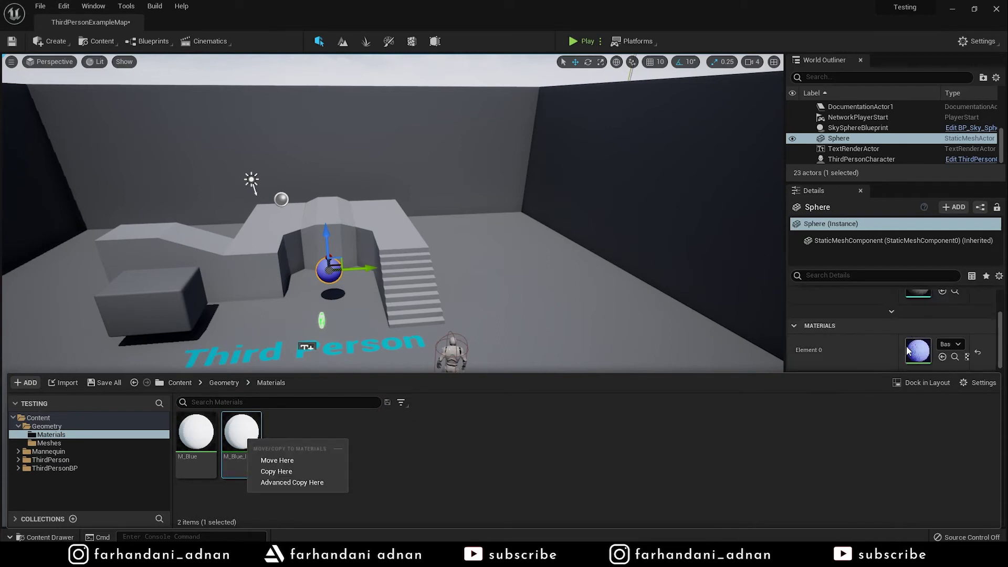
{"action": "left_click", "coordinate": [240, 426]}
{"action": "left_click_drag", "start_coordinate": [240, 426], "coordinate": [919, 350]}
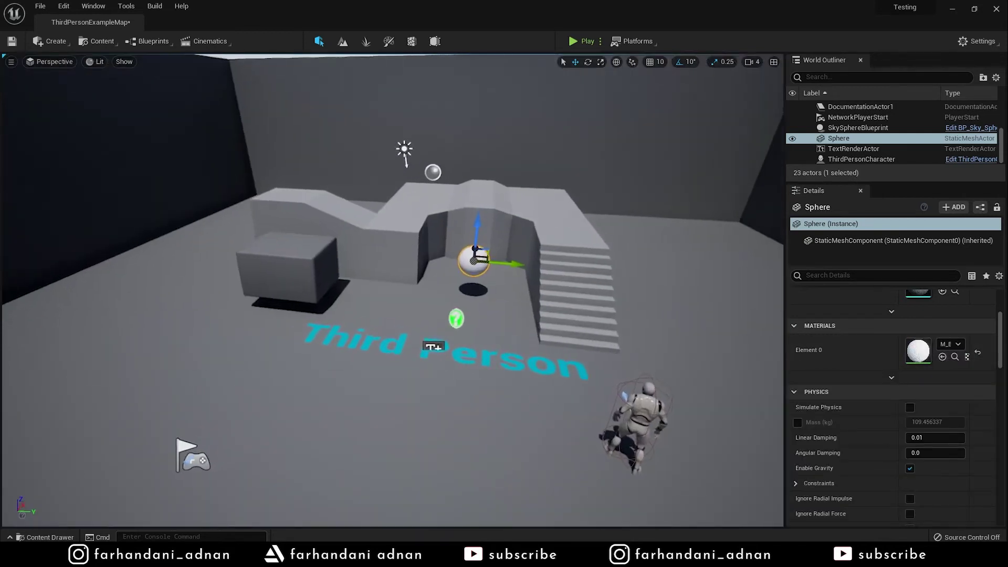
{"action": "key", "text": "ctrl+space"}
{"action": "mouse_move", "coordinate": [244, 441]}
{"action": "left_mouse_down"}
{"action": "mouse_move", "coordinate": [467, 274]}
{"action": "mouse_move", "coordinate": [248, 443]}
{"action": "left_mouse_up"}
{"action": "left_click", "coordinate": [404, 412]}
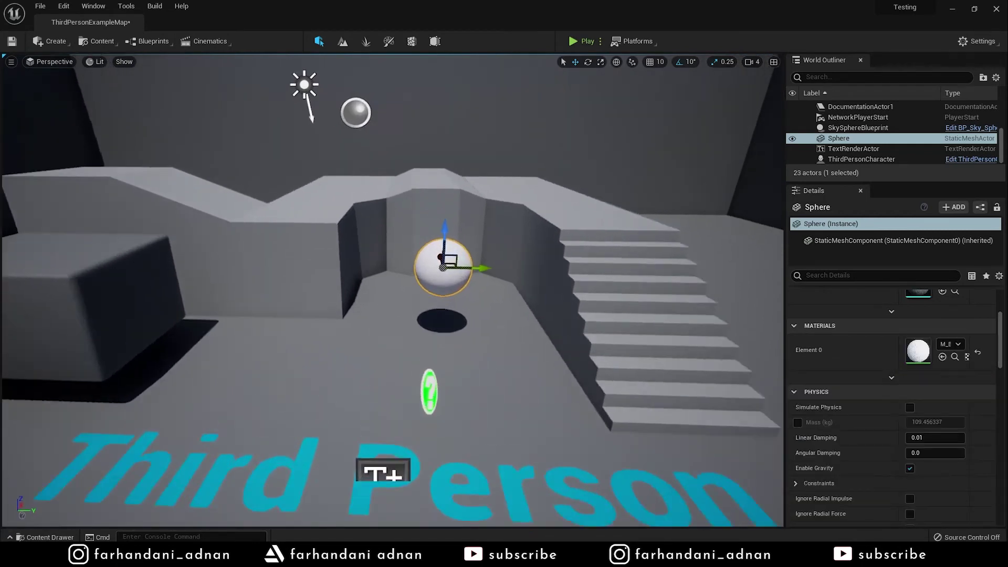
{"action": "left_click_drag", "start_coordinate": [518, 266], "coordinate": [546, 226]}
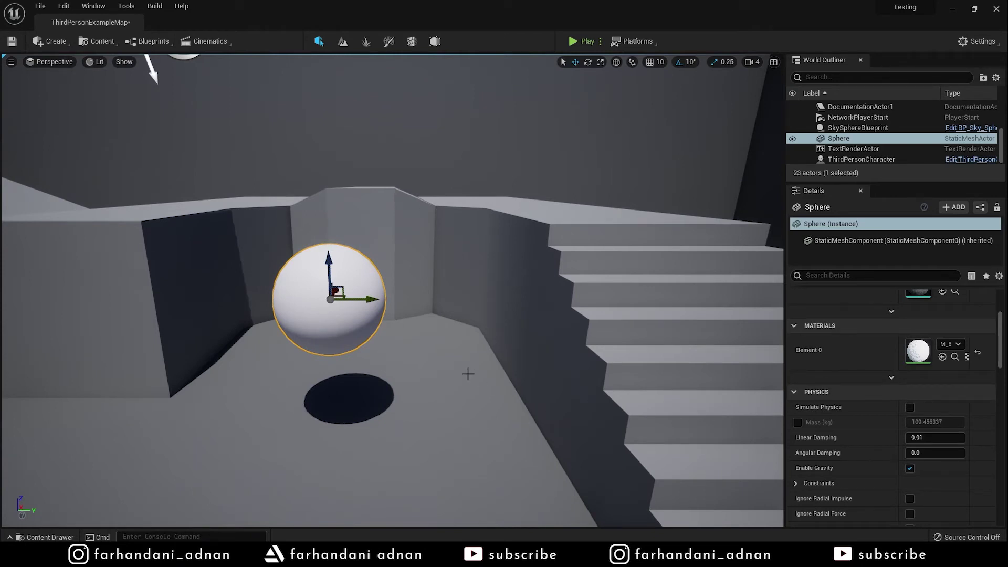
{"action": "key", "text": "ctrl+space"}
{"action": "left_click_drag", "start_coordinate": [268, 458], "coordinate": [915, 356]}
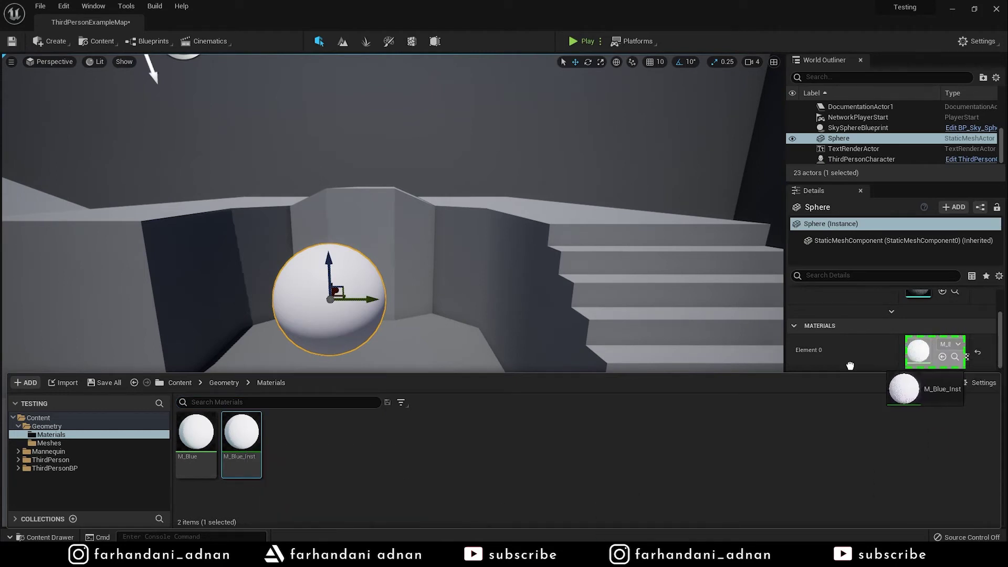
{"action": "left_click_drag", "start_coordinate": [914, 356], "coordinate": [255, 446]}
{"action": "mouse_move", "coordinate": [367, 263]}
{"action": "right_mouse_down"}
{"action": "mouse_move", "coordinate": [399, 247]}
{"action": "mouse_move", "coordinate": [367, 284]}
{"action": "right_mouse_up"}
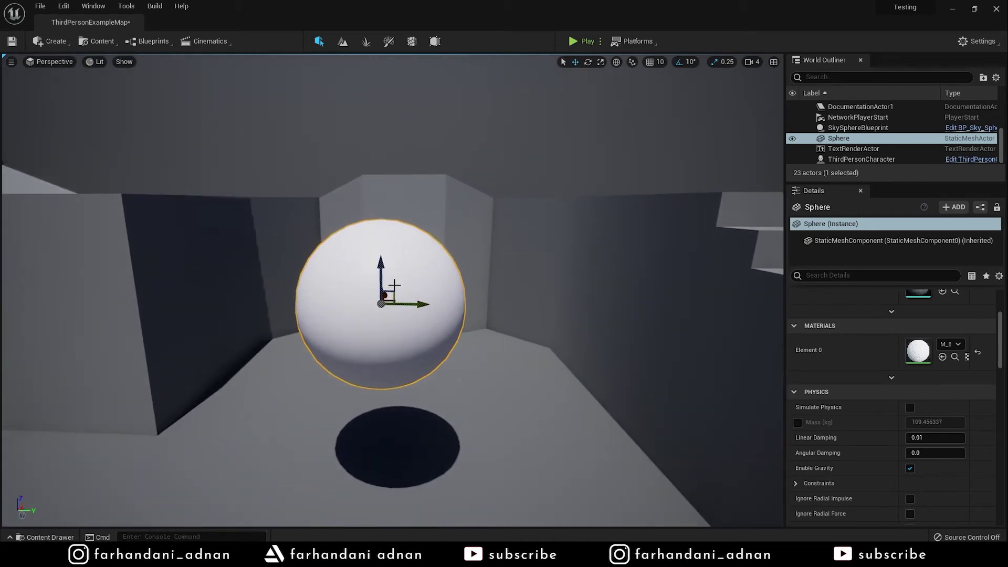
{"action": "scroll", "coordinate": [827, 351], "scroll_direction": "down", "scroll_amount": 1}
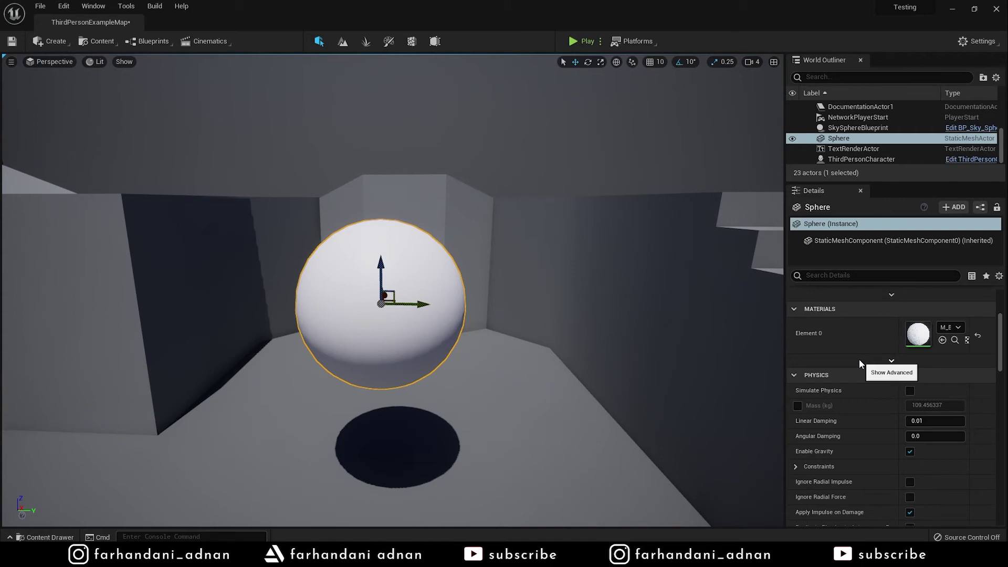
{"action": "right_click_drag", "start_coordinate": [399, 290], "coordinate": [391, 290]}
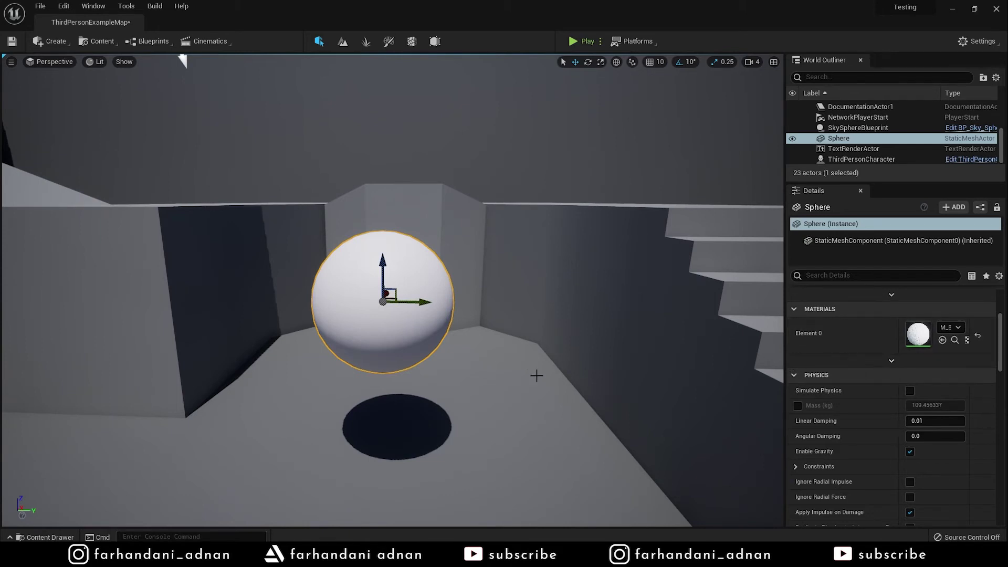
{"action": "right_click_drag", "start_coordinate": [536, 373], "coordinate": [525, 362]}
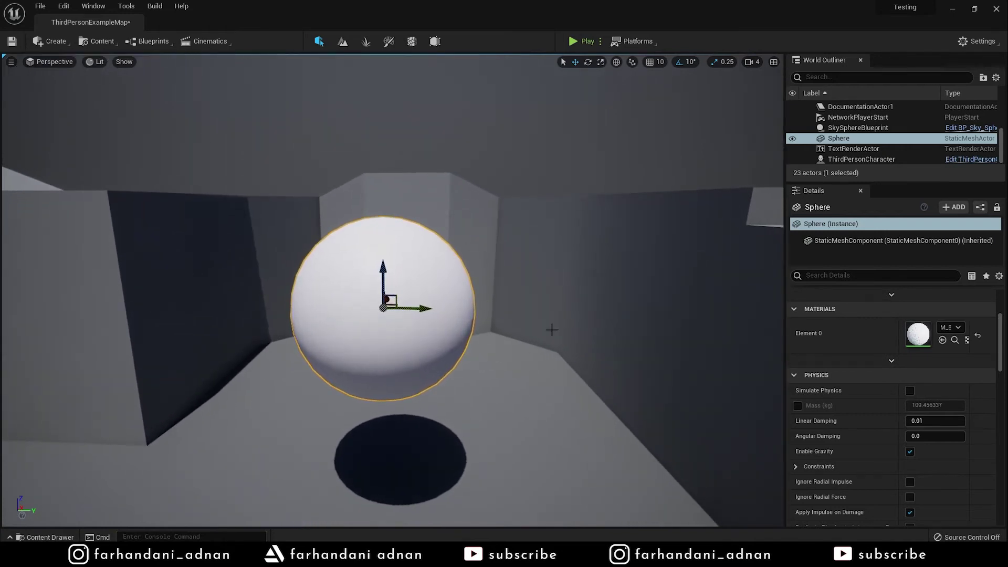
{"action": "mouse_move", "coordinate": [511, 316]}
{"action": "right_mouse_down"}
{"action": "mouse_move", "coordinate": [197, 74]}
{"action": "mouse_move", "coordinate": [214, 84]}
{"action": "right_mouse_up"}
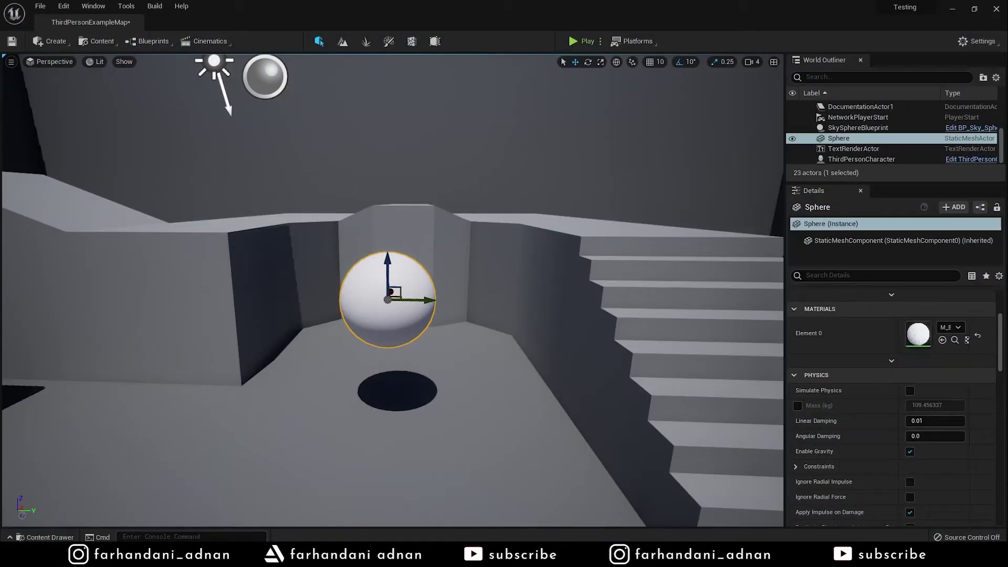
{"action": "key", "text": "ctrl+space"}
{"action": "left_click_drag", "start_coordinate": [238, 428], "coordinate": [395, 311]}
{"action": "key", "text": "ctrl+space"}
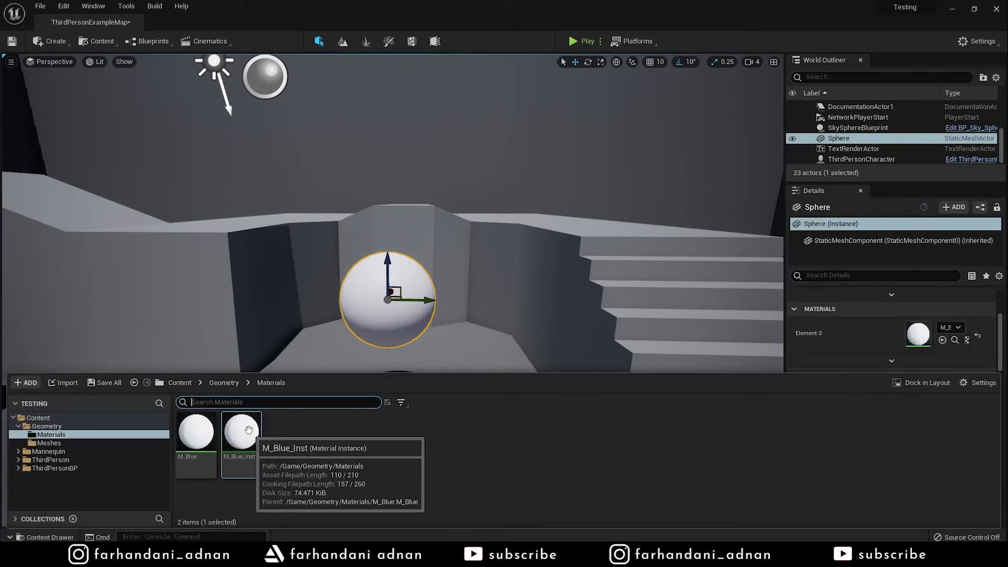
{"action": "key", "text": "ctrl+space"}
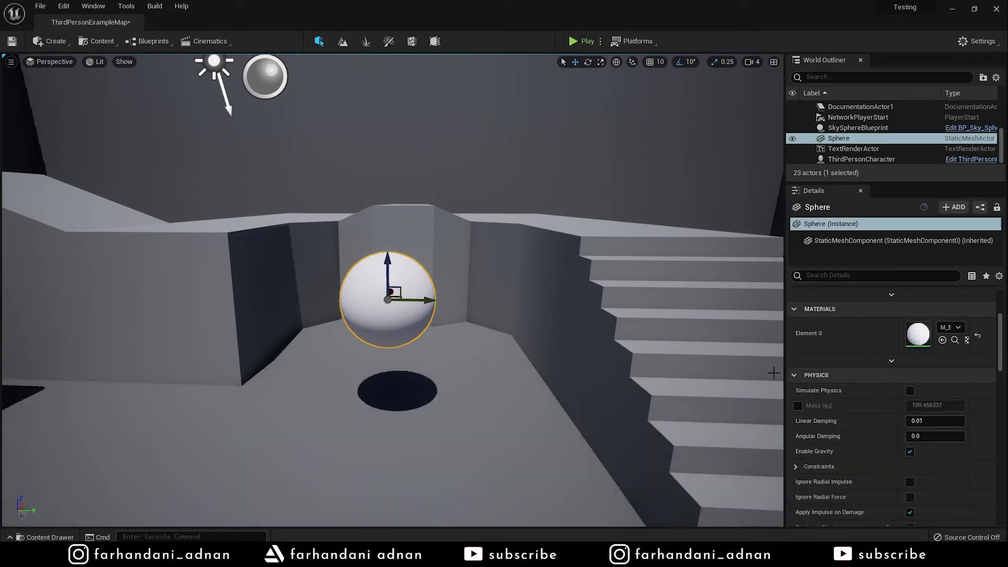
{"action": "double_click", "coordinate": [919, 336]}
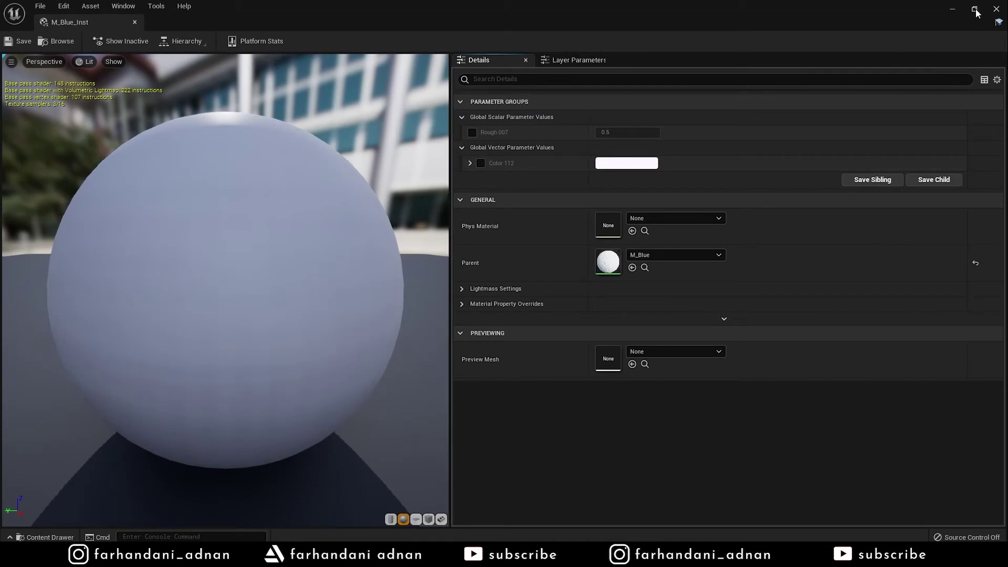
Float and resize the M_Blue_Inst editor window and widen its parameter name column
{"action": "left_click", "coordinate": [975, 10]}
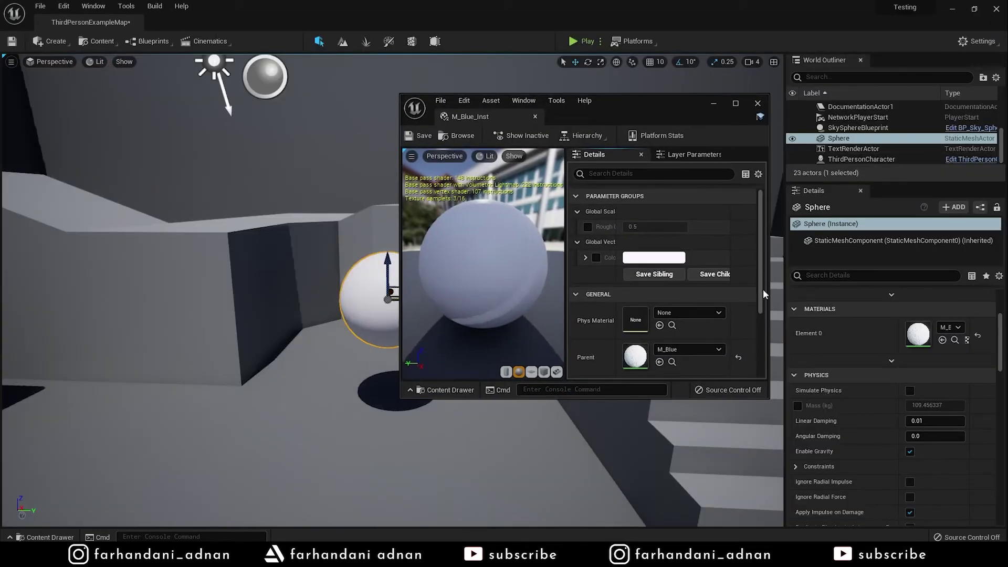
{"action": "left_click_drag", "start_coordinate": [769, 397], "coordinate": [913, 489]}
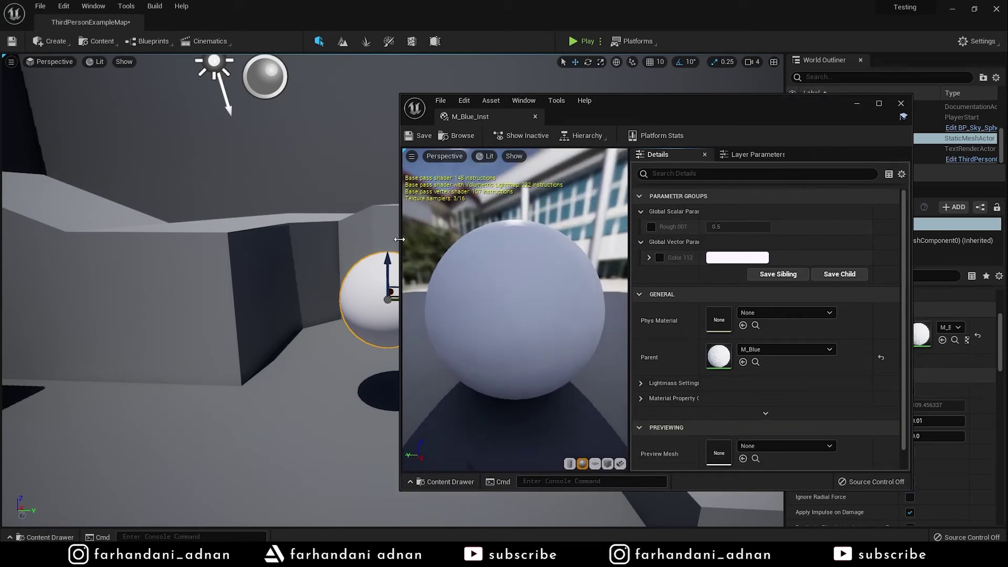
{"action": "left_click_drag", "start_coordinate": [399, 239], "coordinate": [466, 240]}
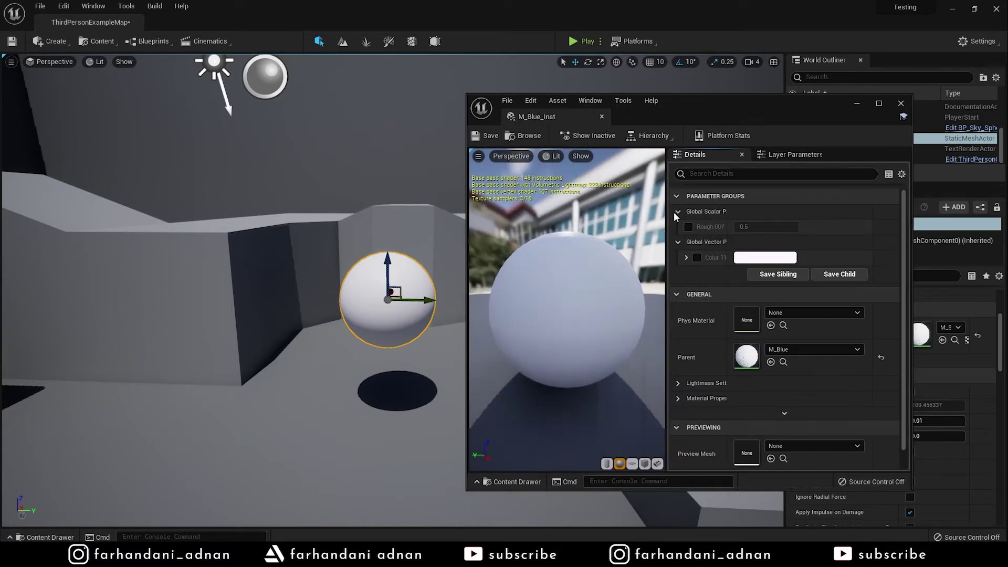
{"action": "left_click", "coordinate": [879, 107]}
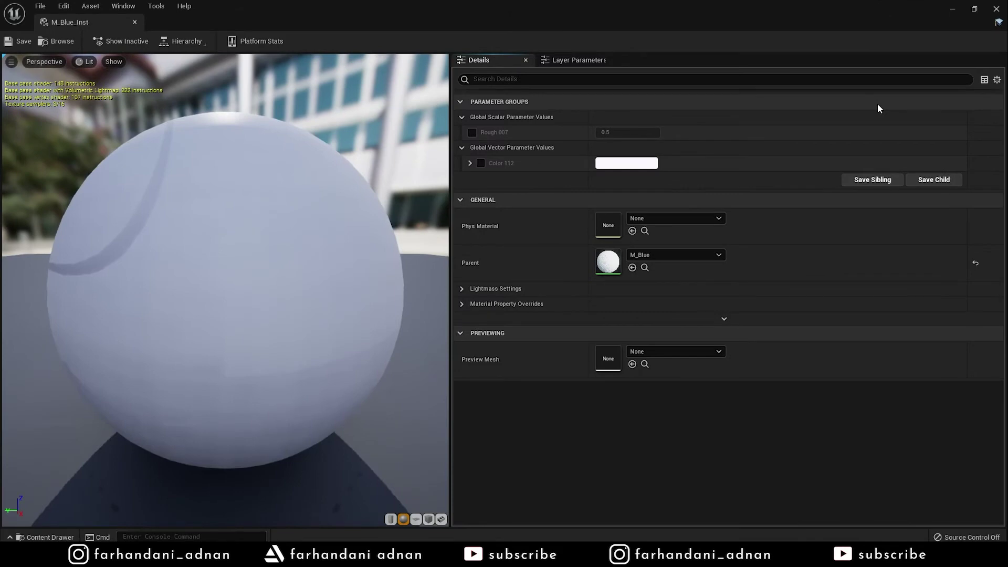
{"action": "left_click", "coordinate": [975, 11]}
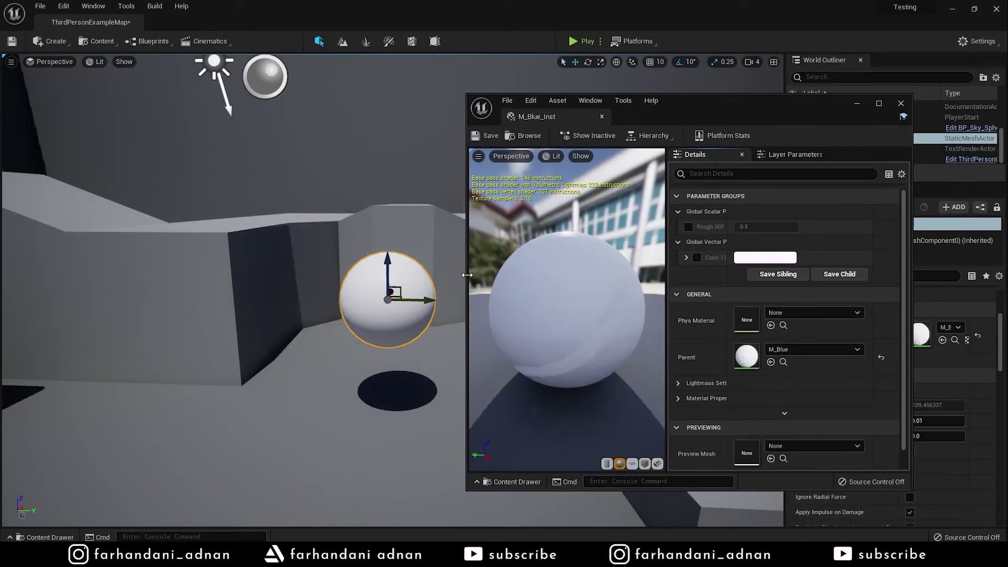
{"action": "left_click_drag", "start_coordinate": [466, 276], "coordinate": [446, 285]}
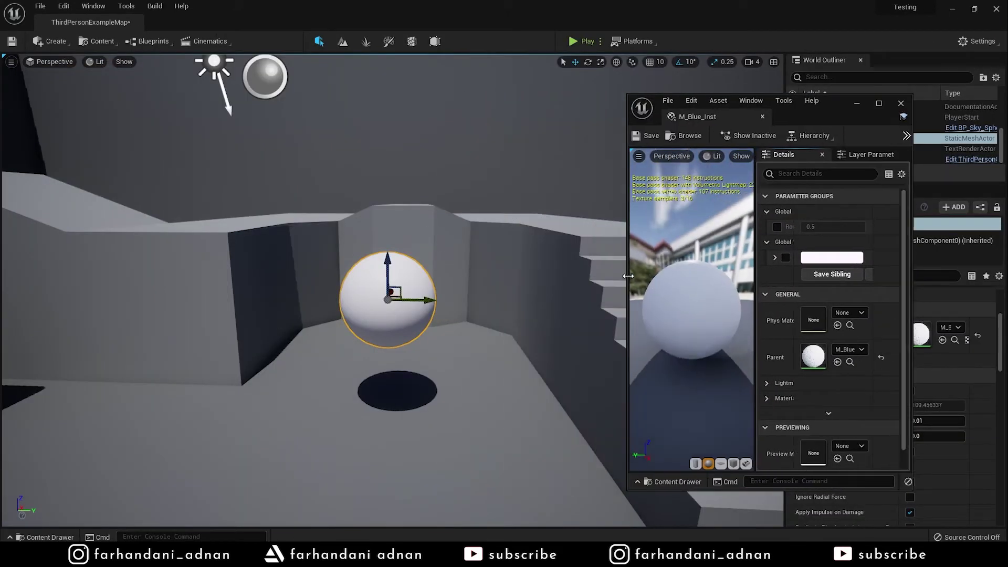
{"action": "left_click_drag", "start_coordinate": [445, 95], "coordinate": [367, 36]}
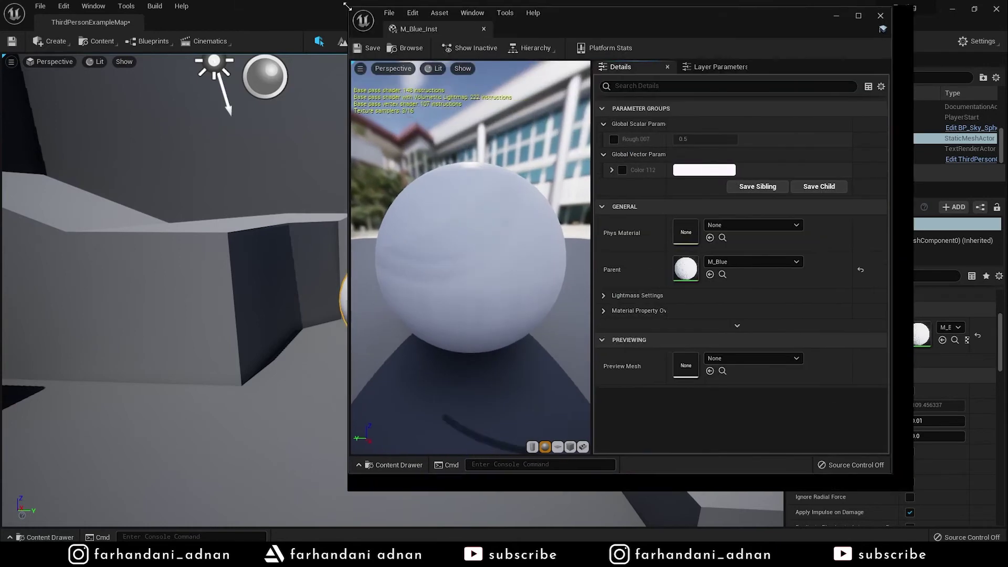
{"action": "mouse_move", "coordinate": [649, 53]}
{"action": "left_mouse_down"}
{"action": "mouse_move", "coordinate": [237, 64]}
{"action": "mouse_move", "coordinate": [132, 84]}
{"action": "left_mouse_up"}
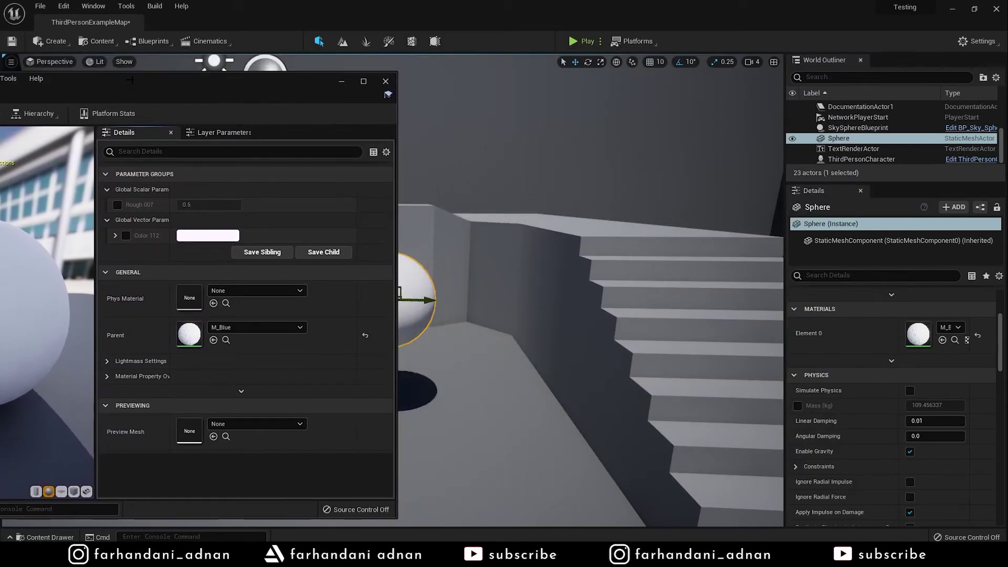
{"action": "right_click_drag", "start_coordinate": [473, 170], "coordinate": [420, 202]}
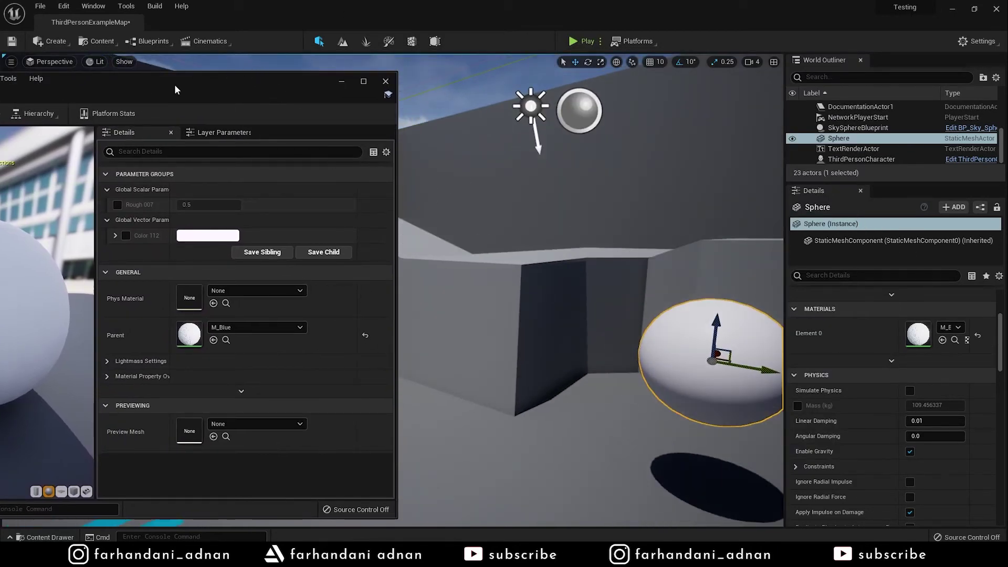
{"action": "left_click_drag", "start_coordinate": [177, 83], "coordinate": [336, 73]}
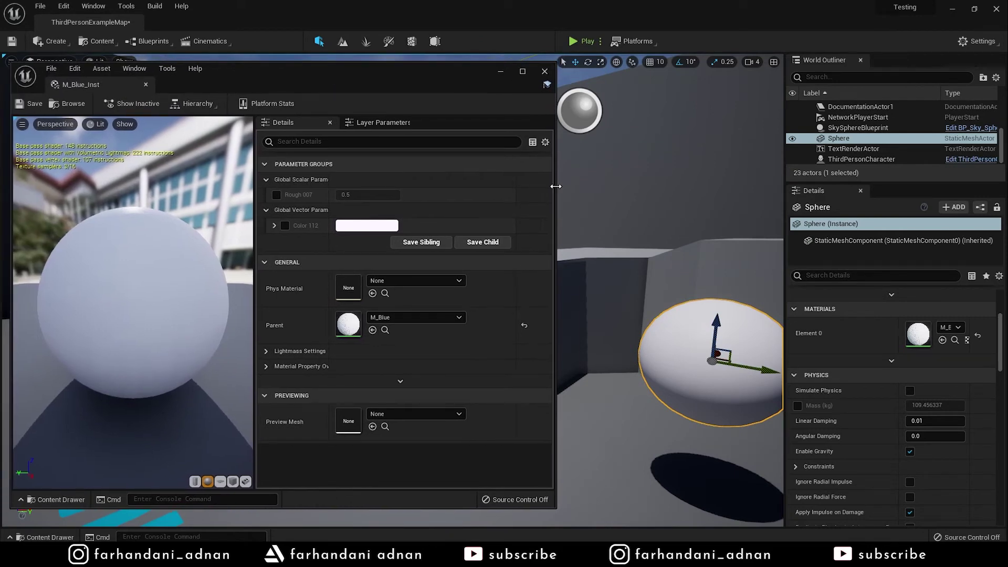
{"action": "left_click_drag", "start_coordinate": [556, 186], "coordinate": [349, 184]}
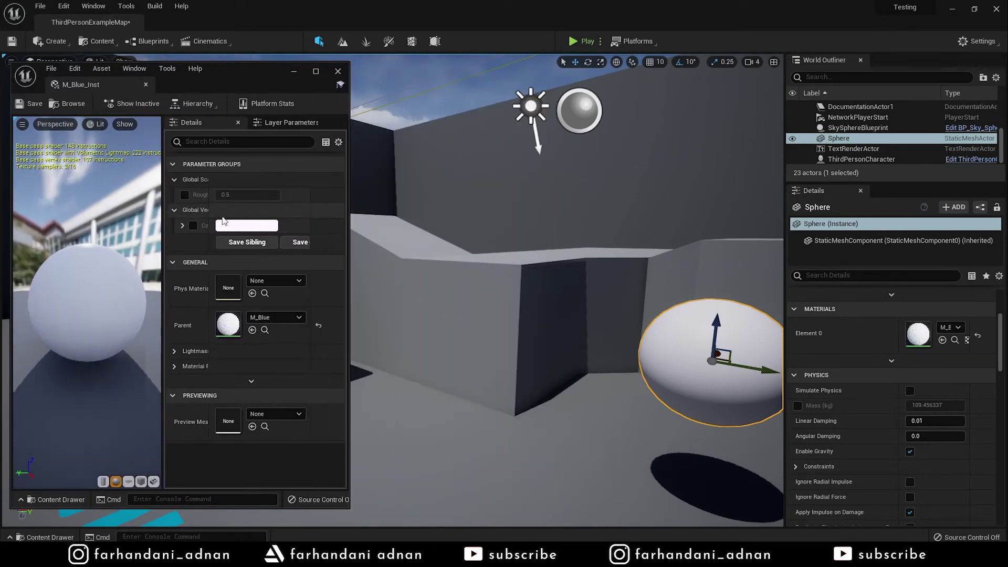
{"action": "left_click_drag", "start_coordinate": [163, 234], "coordinate": [128, 229]}
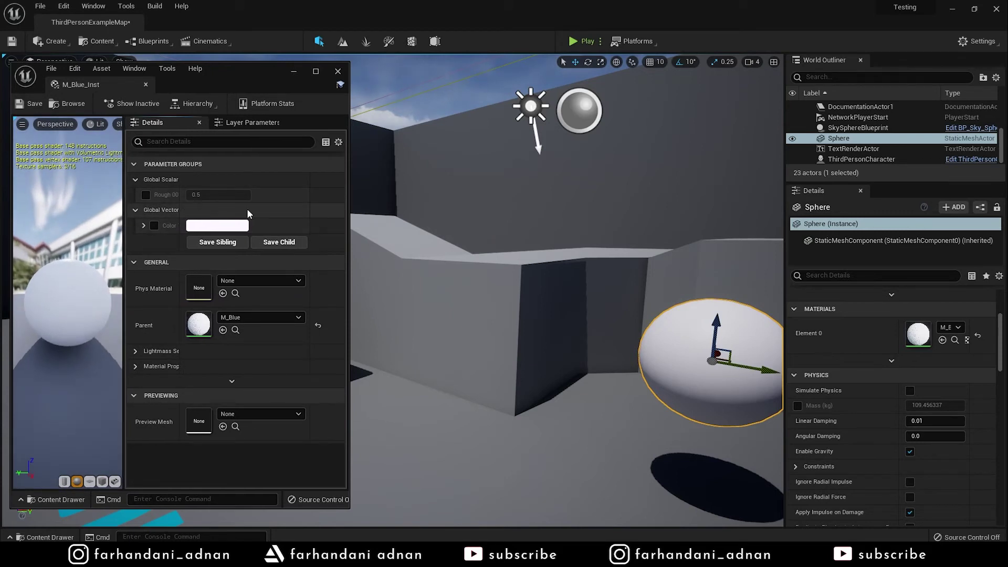
{"action": "left_click_drag", "start_coordinate": [184, 202], "coordinate": [227, 203]}
Frame the sphere in the viewport and shift the material instance window further left
{"action": "key", "text": "f"}
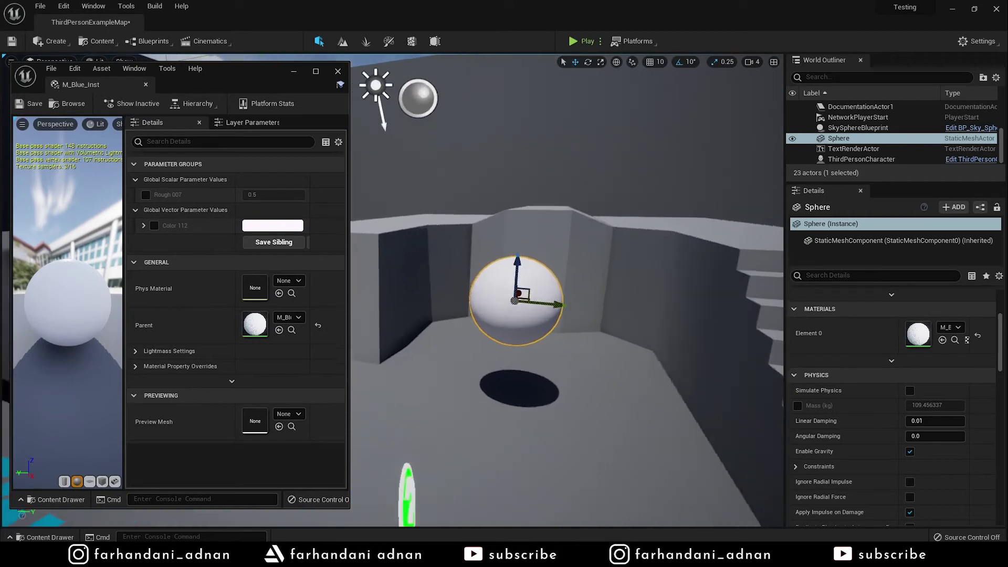
{"action": "right_click_drag", "start_coordinate": [465, 224], "coordinate": [465, 223]}
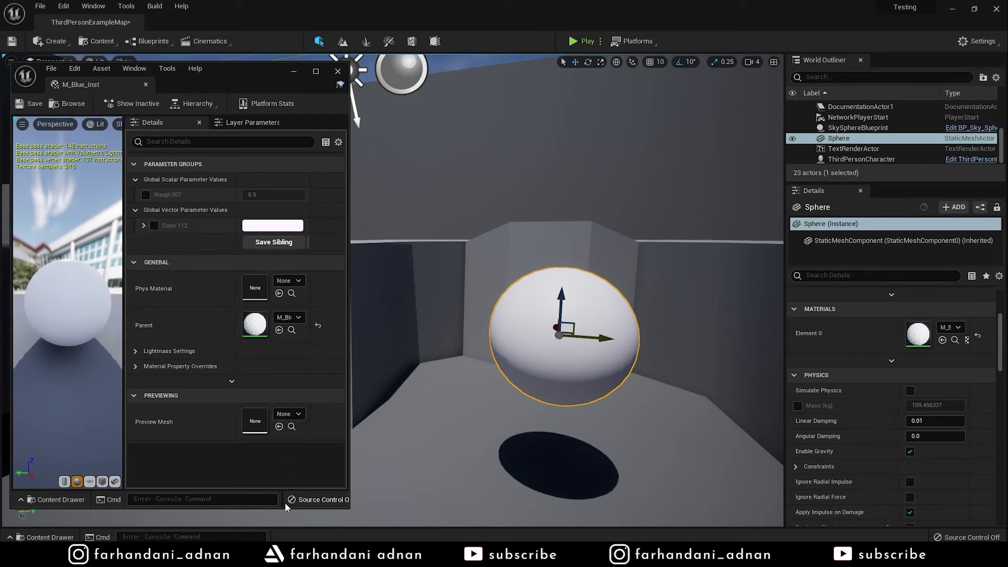
{"action": "mouse_move", "coordinate": [349, 556]}
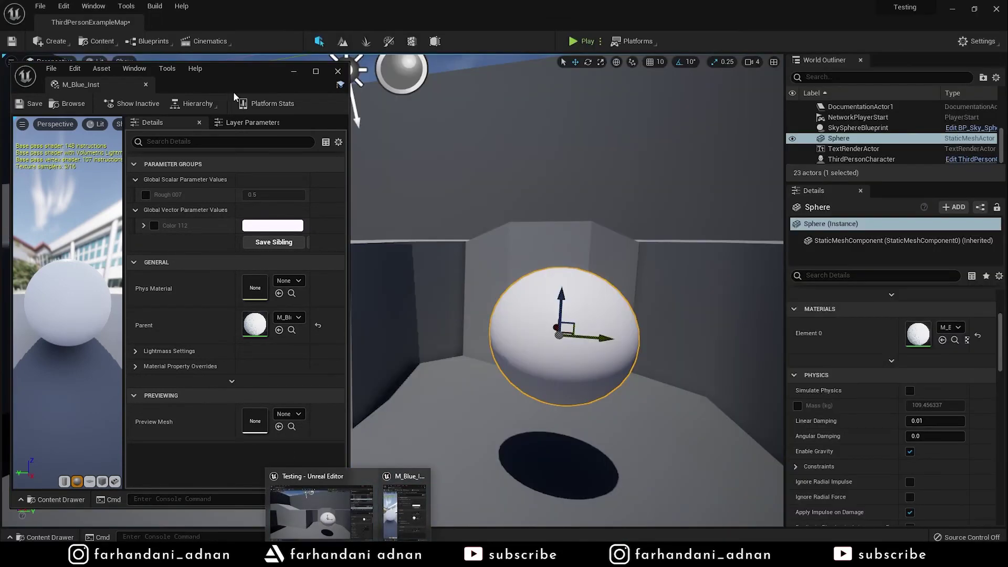
{"action": "left_click_drag", "start_coordinate": [236, 77], "coordinate": [277, 62]}
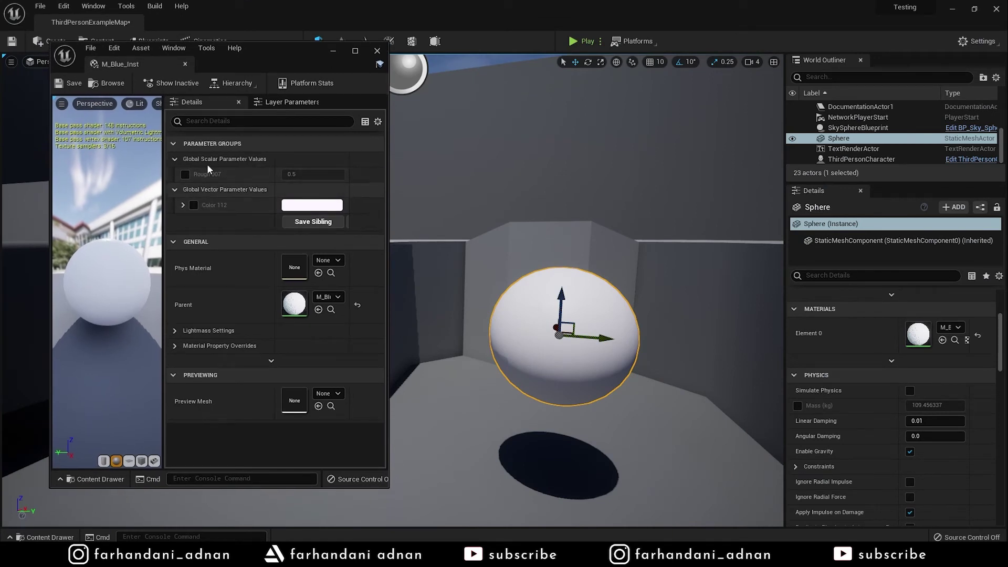
{"action": "left_click_drag", "start_coordinate": [269, 55], "coordinate": [242, 55]}
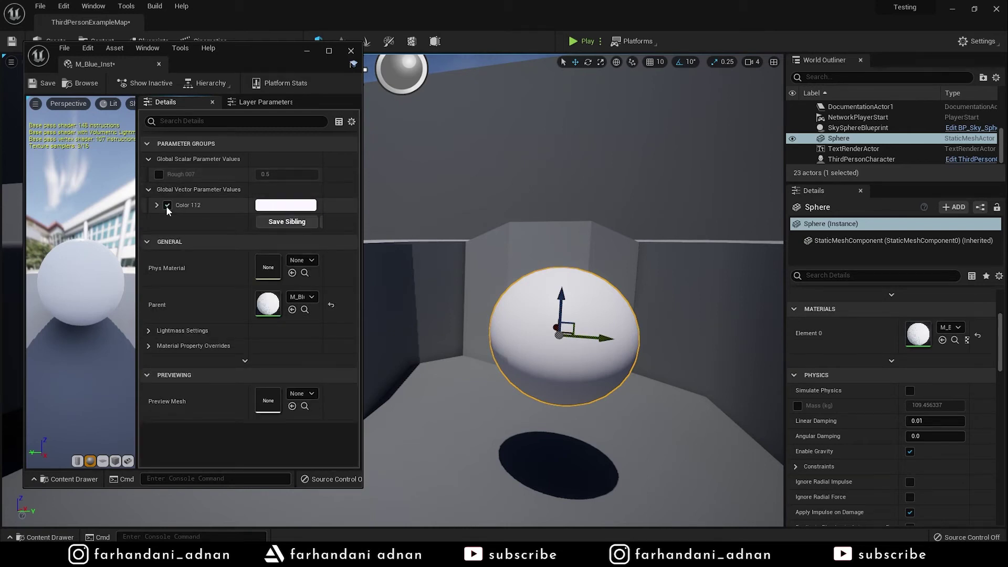
Set the Color 112 parameter to orange in the colour picker
{"action": "left_click", "coordinate": [273, 206]}
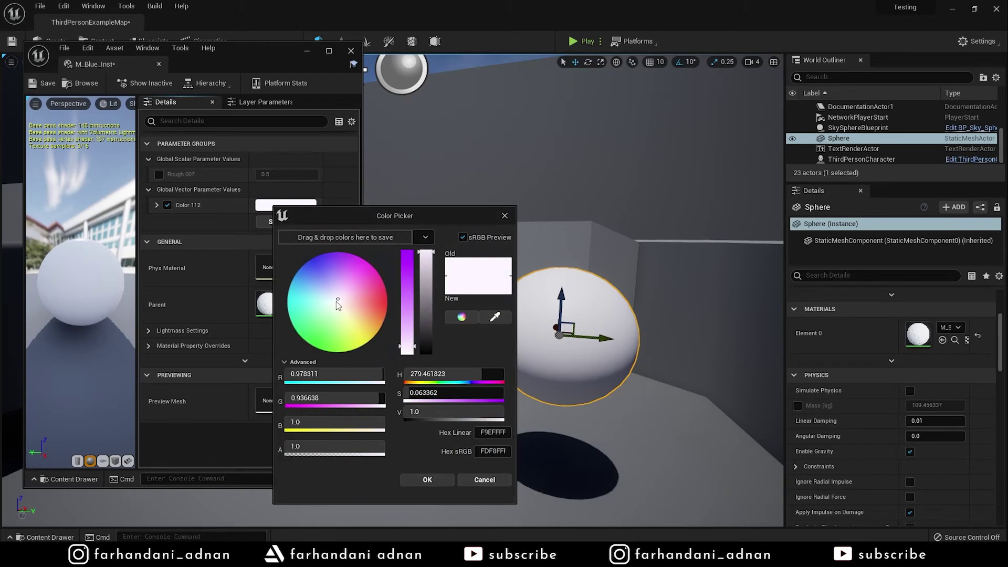
{"action": "left_click_drag", "start_coordinate": [338, 304], "coordinate": [376, 317]}
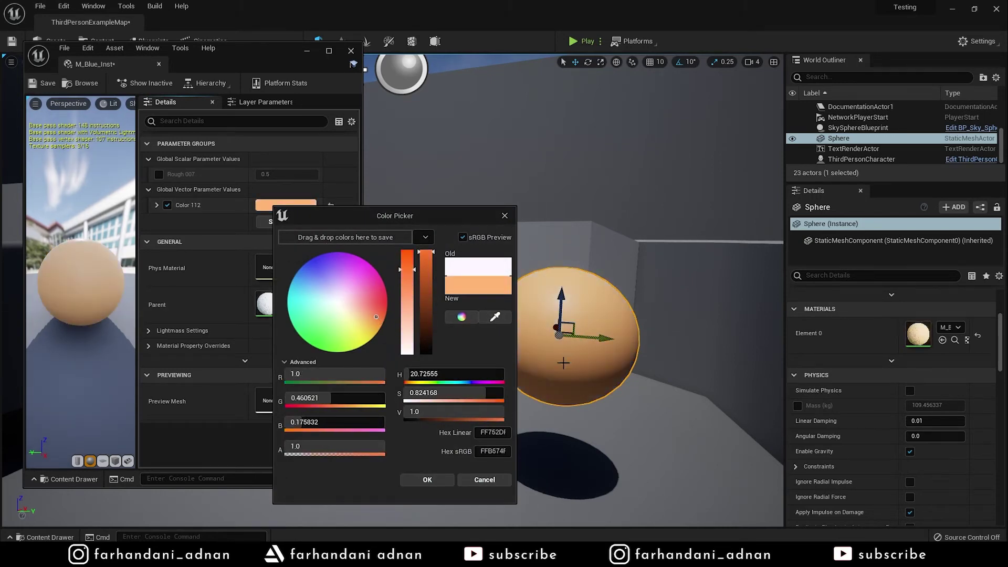
{"action": "left_click", "coordinate": [426, 481]}
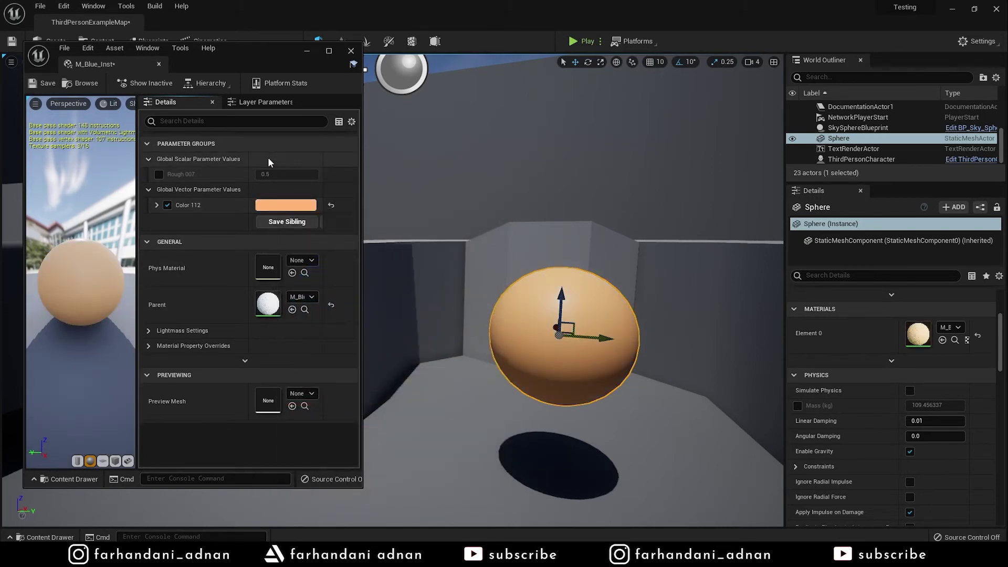
Override Rough 007, try 0.0 for a glossy look, then return it to 0.5 and close the instance
{"action": "left_click", "coordinate": [158, 174]}
{"action": "left_click", "coordinate": [284, 174]}
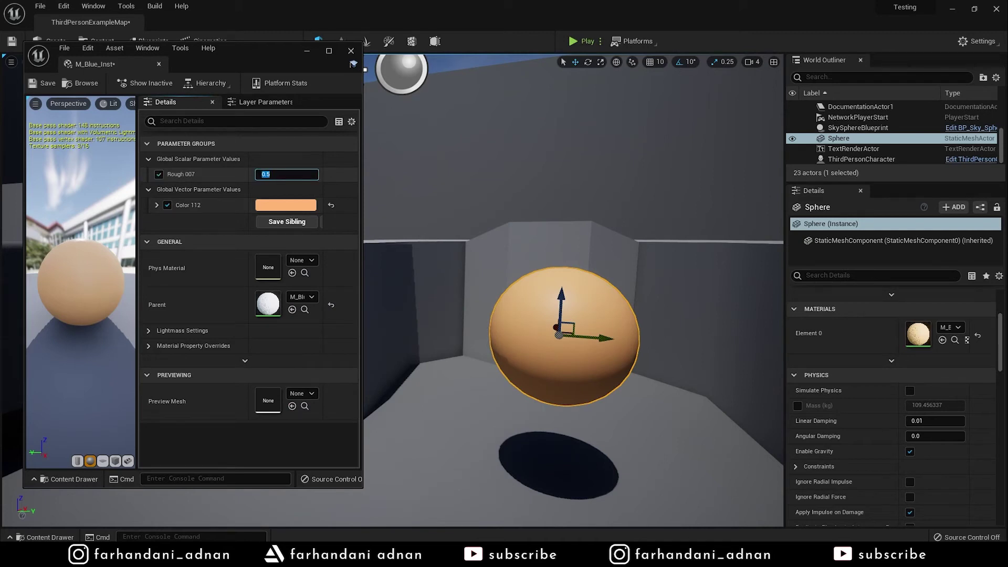
{"action": "type", "text": "0"}
{"action": "key", "text": "Return"}
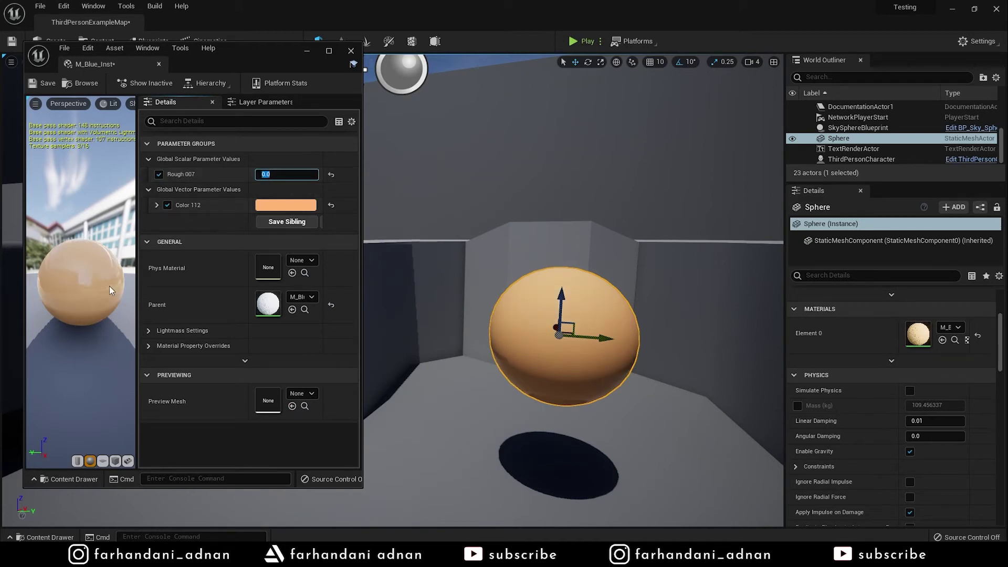
{"action": "right_click_drag", "start_coordinate": [600, 335], "coordinate": [557, 337]}
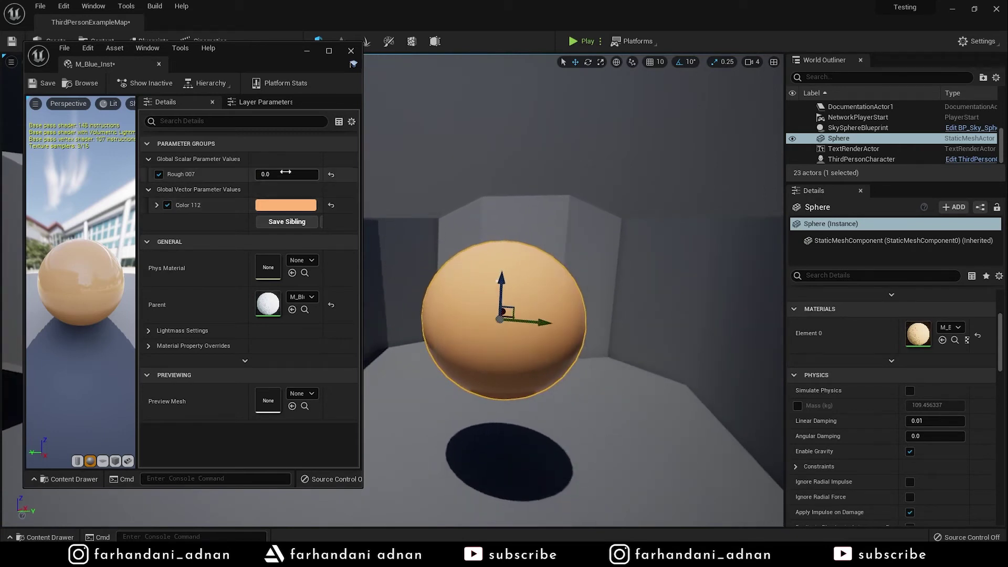
{"action": "type", "text": ".5"}
{"action": "type", "text": "0.5"}
{"action": "key", "text": "Return"}
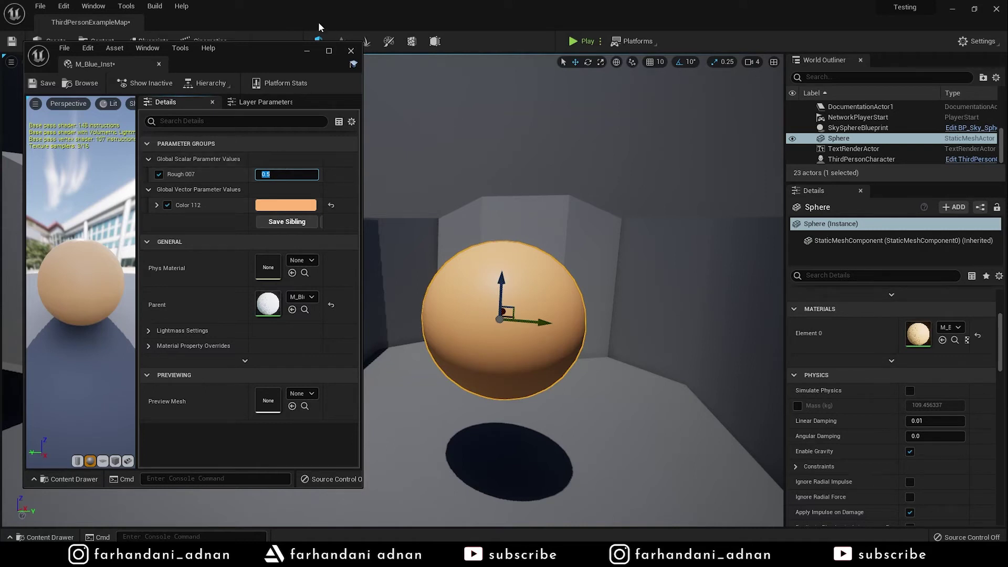
{"action": "left_click", "coordinate": [352, 51]}
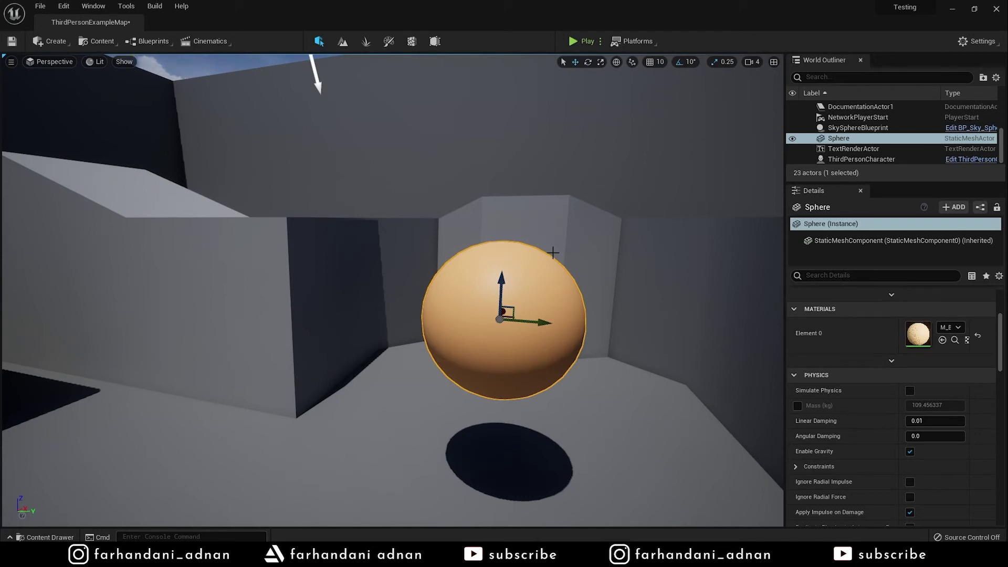
Recolour Color 112 in M_Blue_Inst to blue-purple 8D92FF and close the editor
{"action": "double_click", "coordinate": [918, 334]}
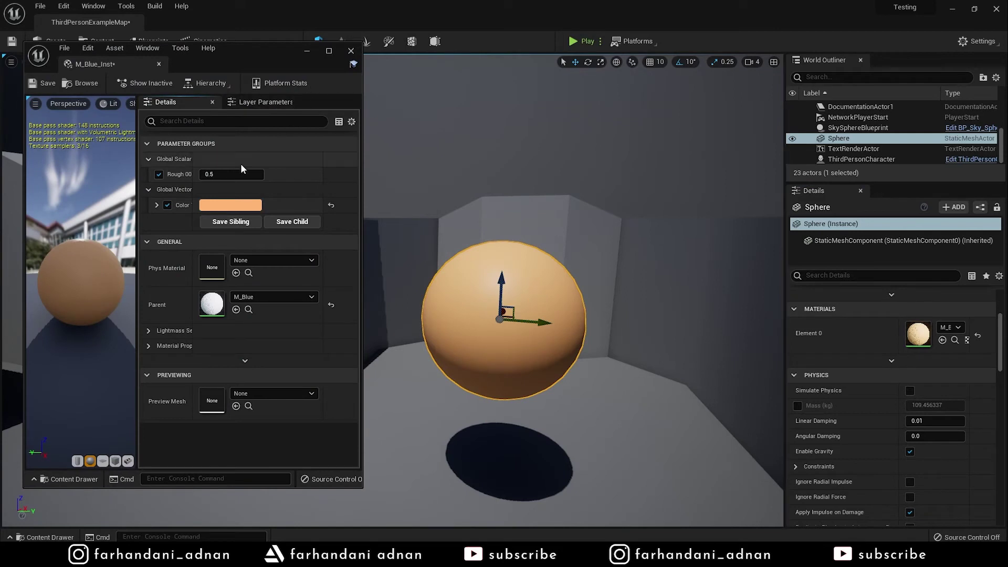
{"action": "left_click", "coordinate": [252, 205]}
{"action": "left_click_drag", "start_coordinate": [320, 323], "coordinate": [275, 275]}
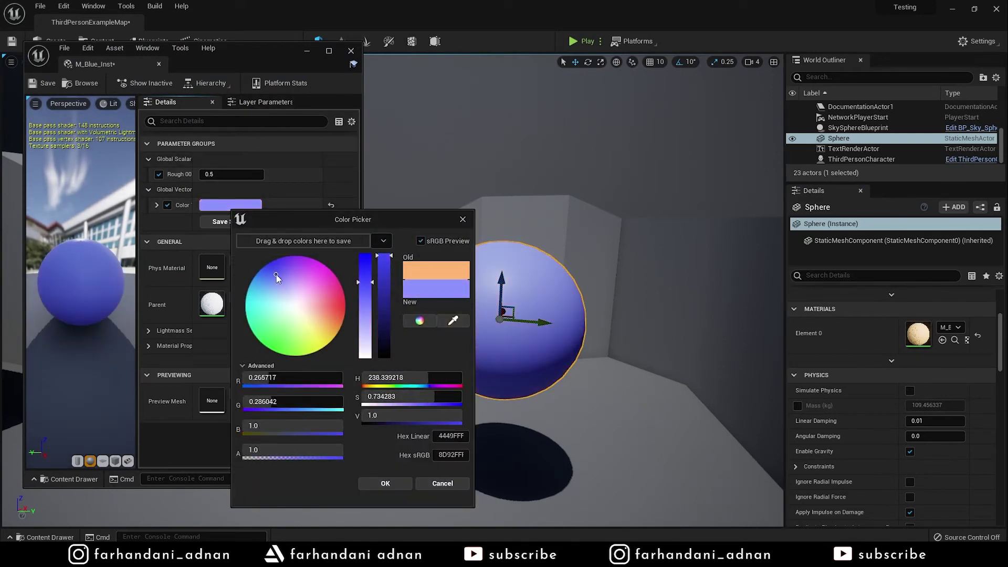
{"action": "left_click", "coordinate": [379, 484]}
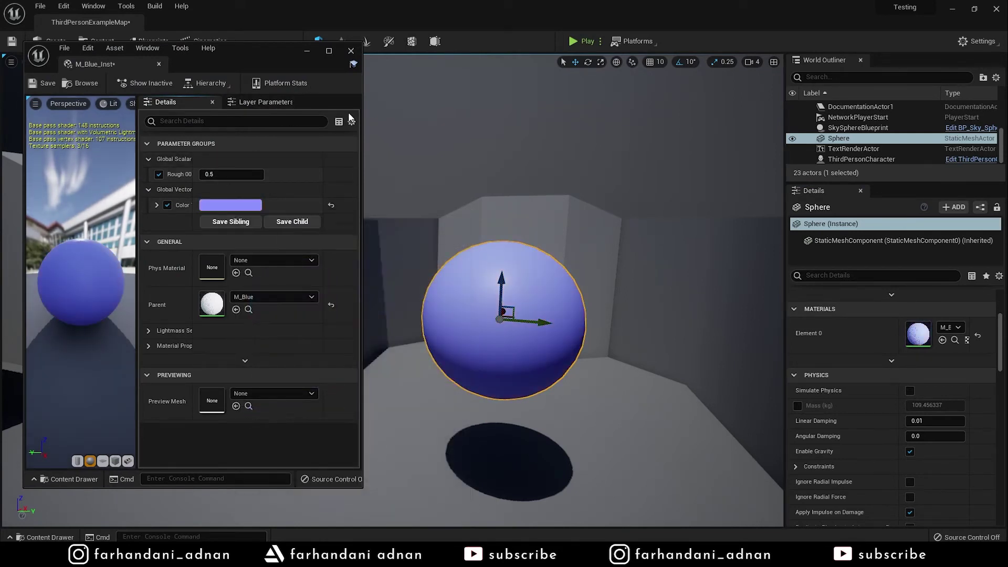
{"action": "left_click", "coordinate": [351, 51]}
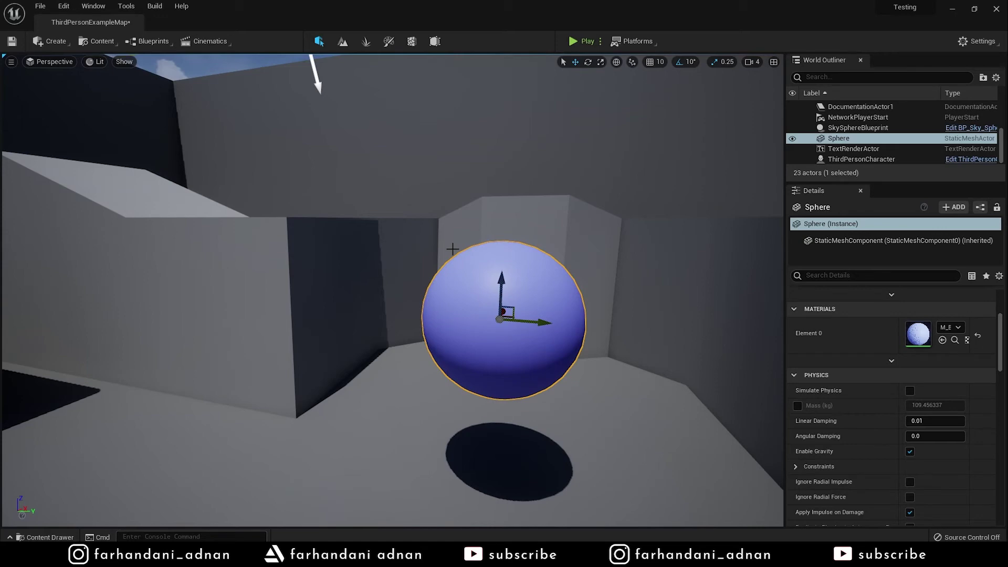
Widen the World Outliner and Details panels and lengthen the Outliner list to show all Lighting actors
{"action": "right_click_drag", "start_coordinate": [393, 290], "coordinate": [392, 289]}
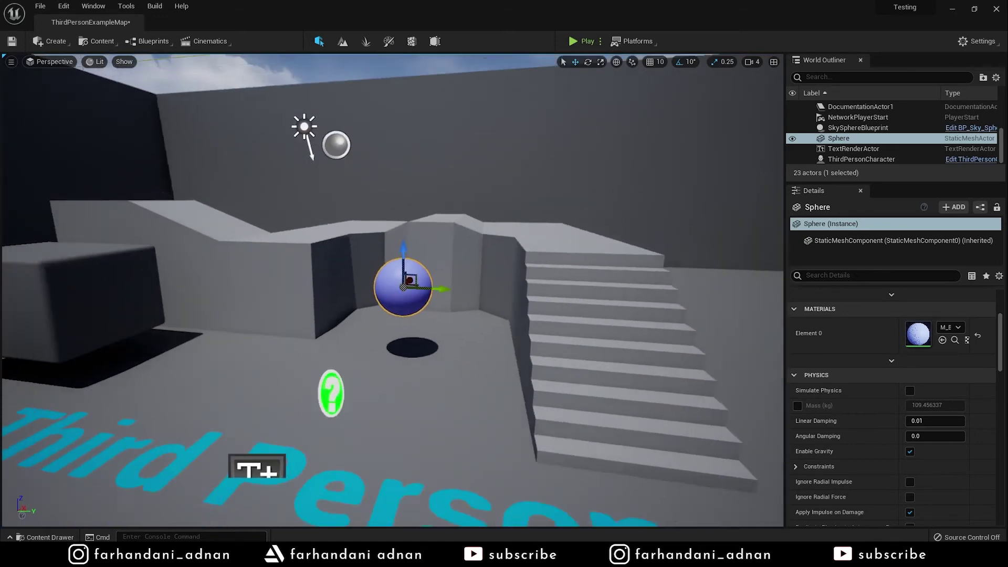
{"action": "right_click_drag", "start_coordinate": [265, 62], "coordinate": [178, 60]}
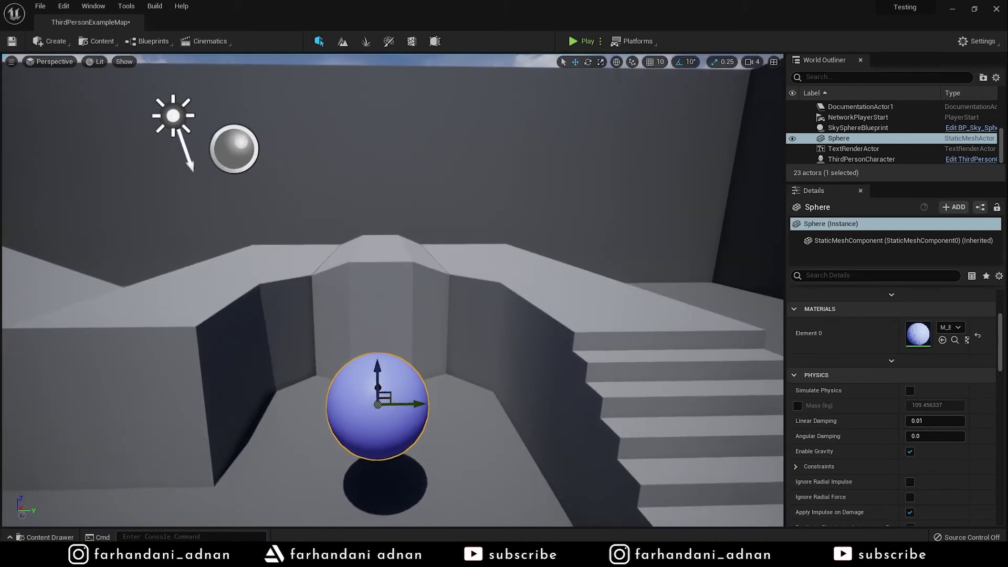
{"action": "right_click_drag", "start_coordinate": [393, 290], "coordinate": [393, 289]}
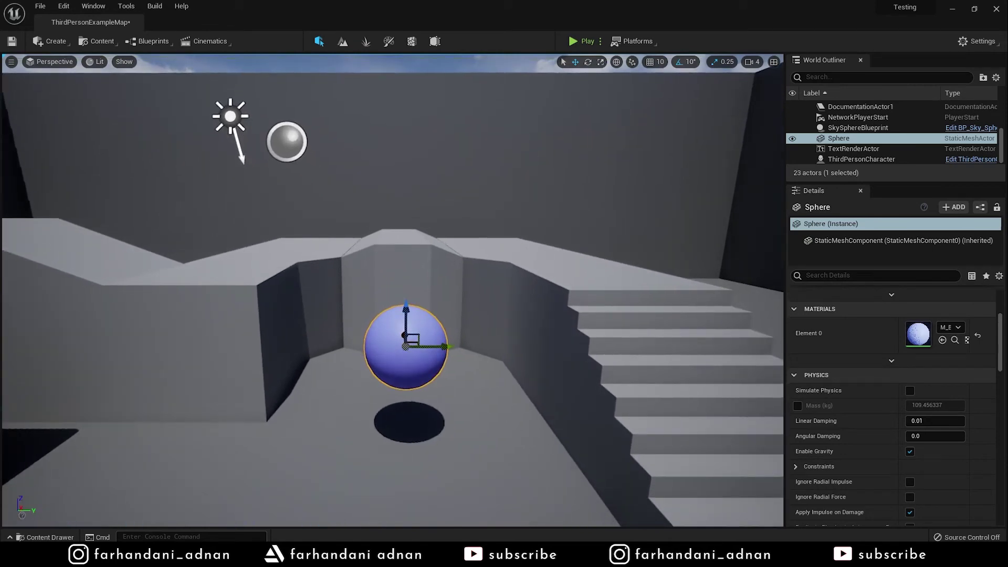
{"action": "right_click_drag", "start_coordinate": [393, 289], "coordinate": [393, 290]}
{"action": "right_click_drag", "start_coordinate": [554, 293], "coordinate": [554, 293]}
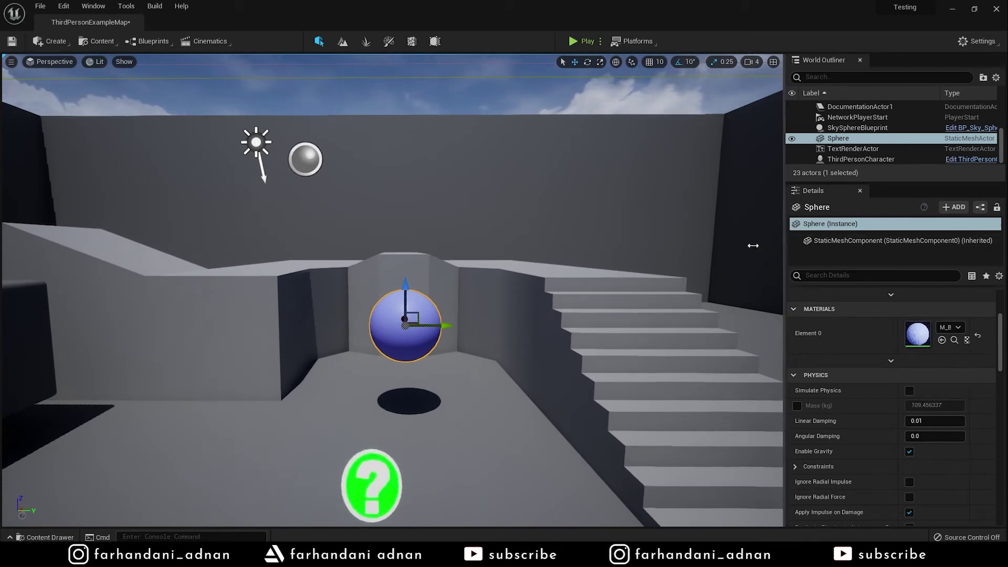
{"action": "mouse_move", "coordinate": [785, 244]}
{"action": "left_mouse_down"}
{"action": "mouse_move", "coordinate": [752, 239]}
{"action": "mouse_move", "coordinate": [762, 240]}
{"action": "left_mouse_up"}
{"action": "left_click_drag", "start_coordinate": [844, 184], "coordinate": [843, 288]}
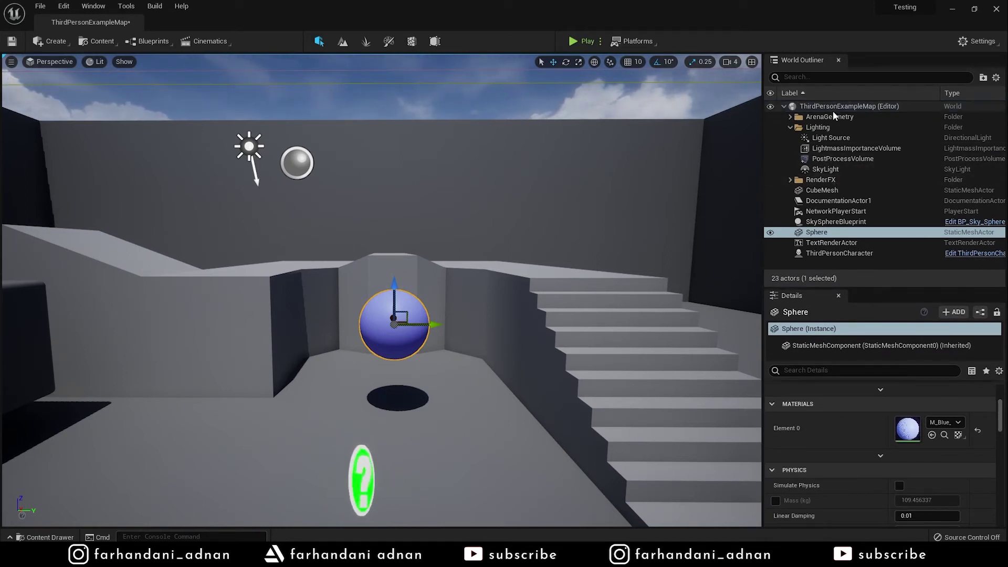
Delete the four Lighting actors from Light Source to SkyLight, plus SkySphereBlueprint
{"action": "left_click", "coordinate": [843, 139]}
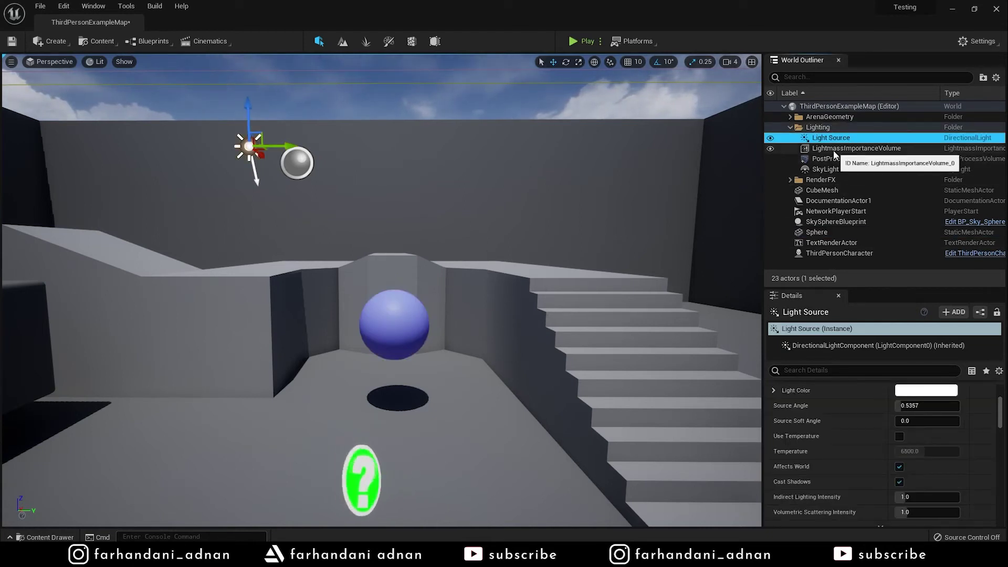
{"action": "left_click", "coordinate": [830, 171], "text": "shift"}
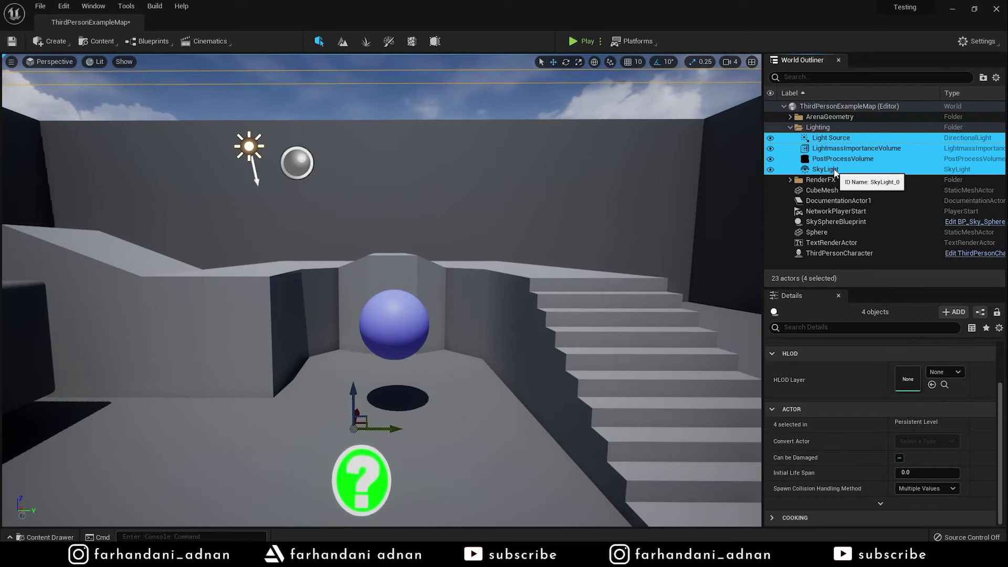
{"action": "key", "text": "Delete"}
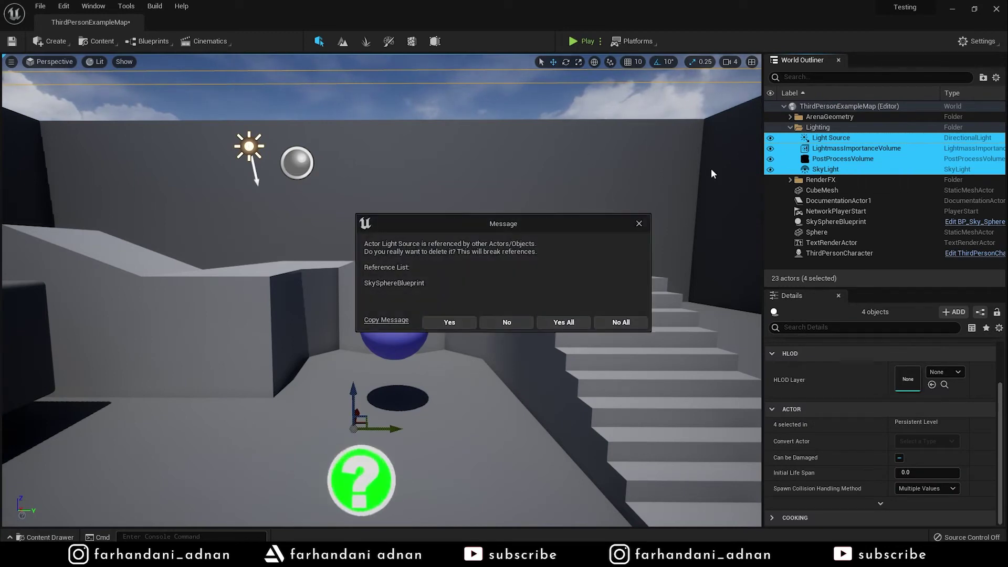
{"action": "left_click", "coordinate": [451, 322]}
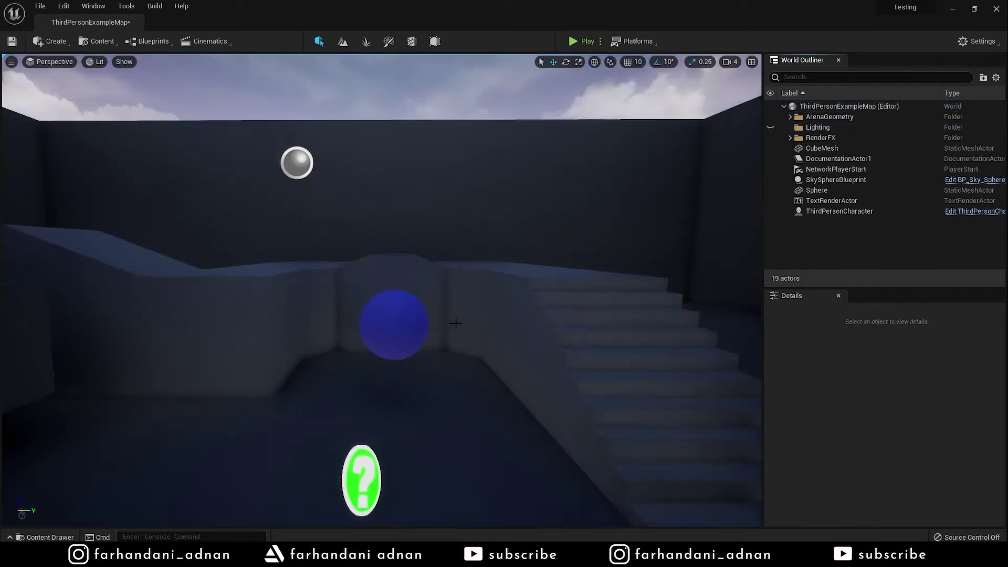
{"action": "left_click", "coordinate": [829, 179]}
{"action": "key", "text": "Delete"}
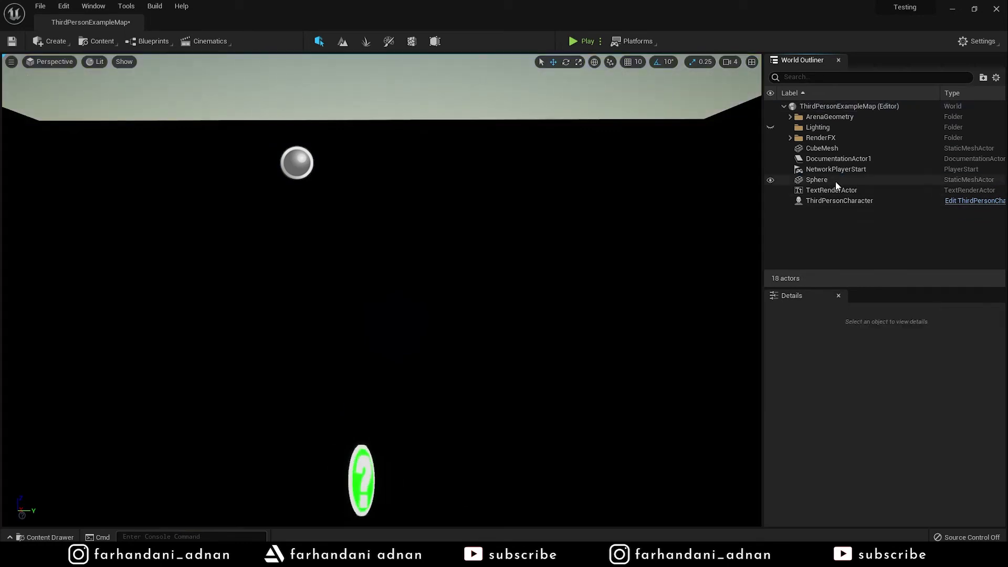
{"action": "mouse_move", "coordinate": [382, 288]}
{"action": "right_mouse_down"}
{"action": "mouse_move", "coordinate": [342, 236]}
{"action": "mouse_move", "coordinate": [336, 210]}
{"action": "right_mouse_up"}
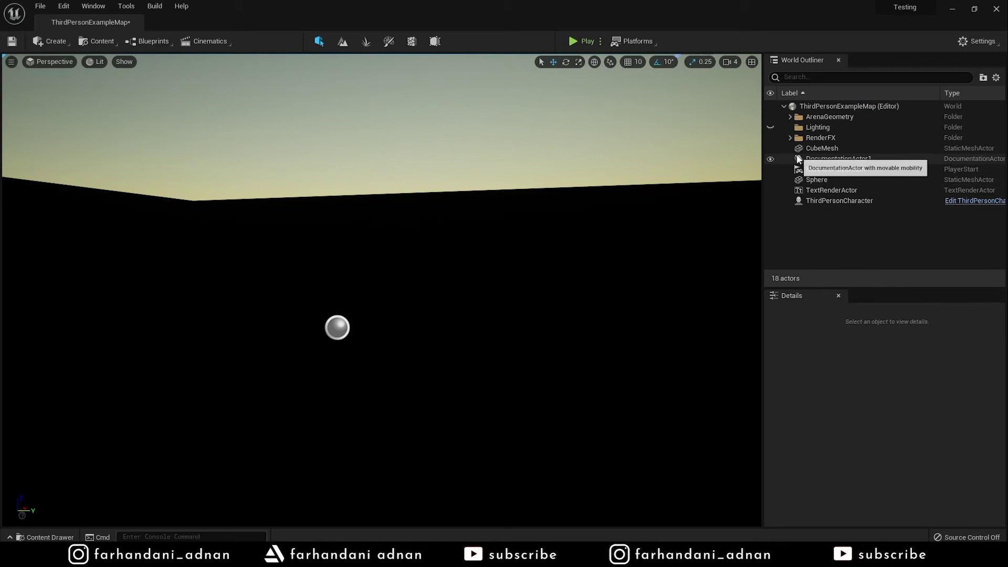
Delete AtmosphericFog and SphereReflectionCapture from the RenderFX folder
{"action": "left_click", "coordinate": [786, 137]}
{"action": "left_click", "coordinate": [789, 139]}
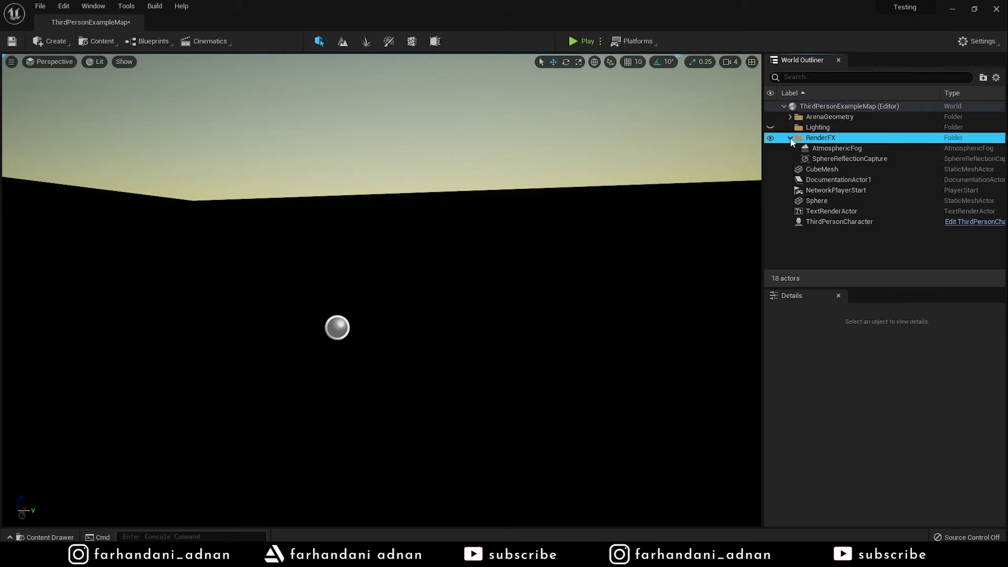
{"action": "left_click", "coordinate": [836, 149]}
{"action": "key", "text": "Delete"}
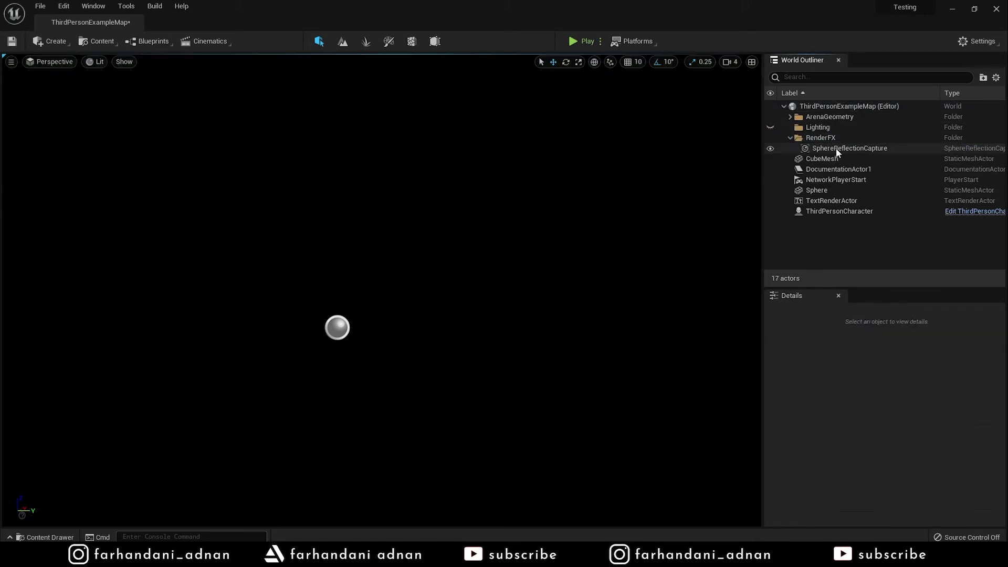
{"action": "left_click", "coordinate": [840, 147]}
{"action": "key", "text": "Delete"}
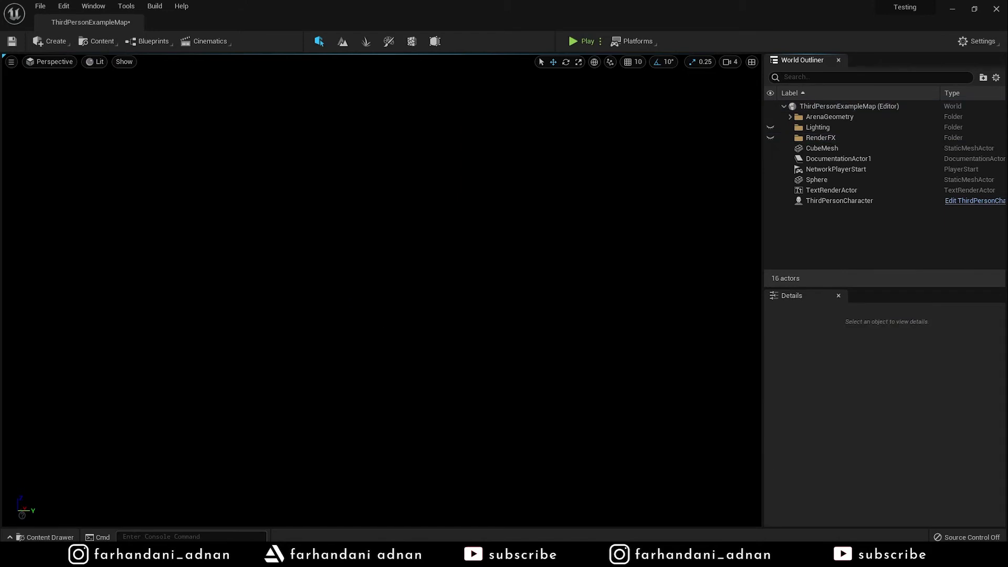
{"action": "mouse_move", "coordinate": [381, 289]}
{"action": "right_mouse_down"}
{"action": "mouse_move", "coordinate": [383, 273]}
{"action": "mouse_move", "coordinate": [386, 294]}
{"action": "right_mouse_up"}
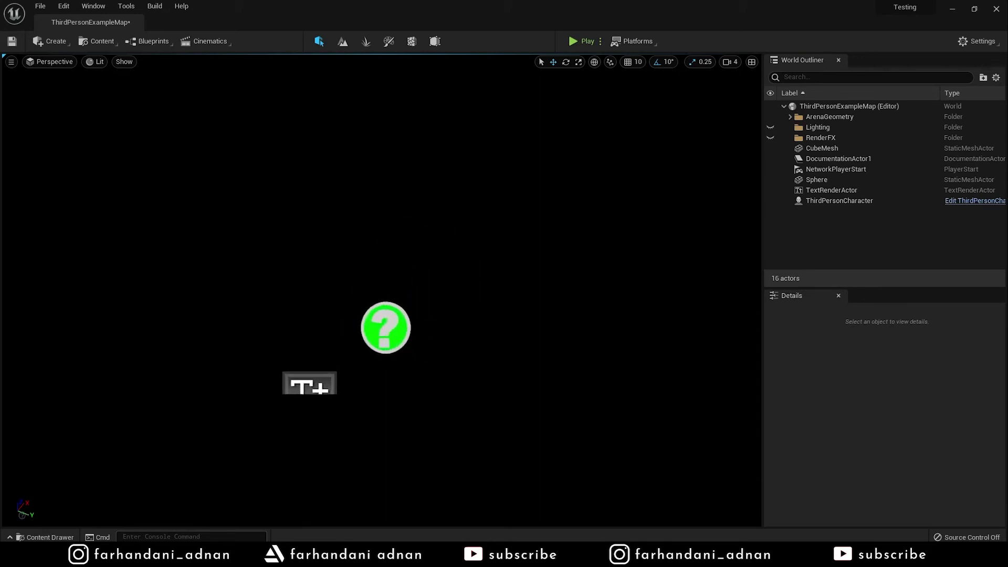
{"action": "left_click", "coordinate": [60, 42]}
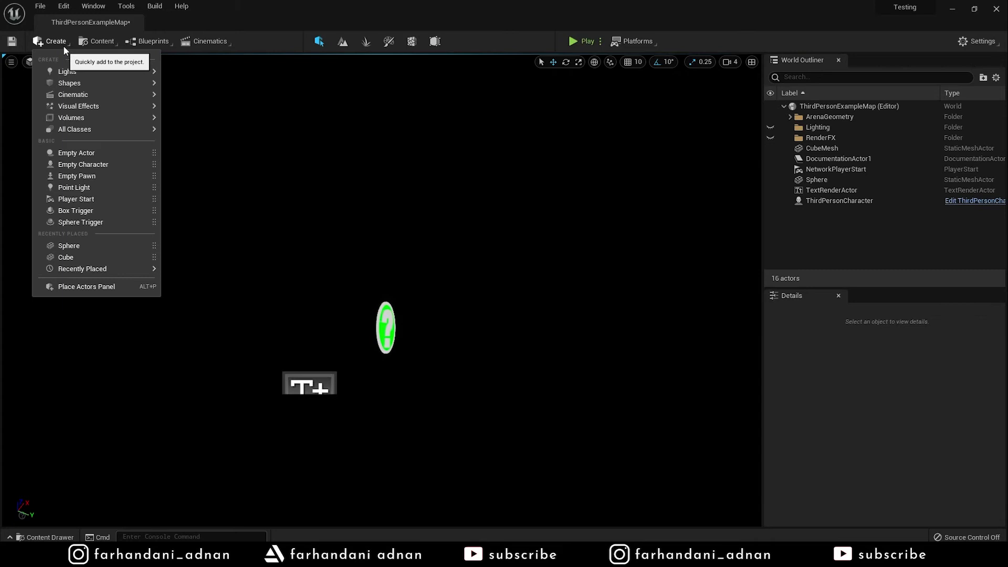
{"action": "mouse_move", "coordinate": [75, 74]}
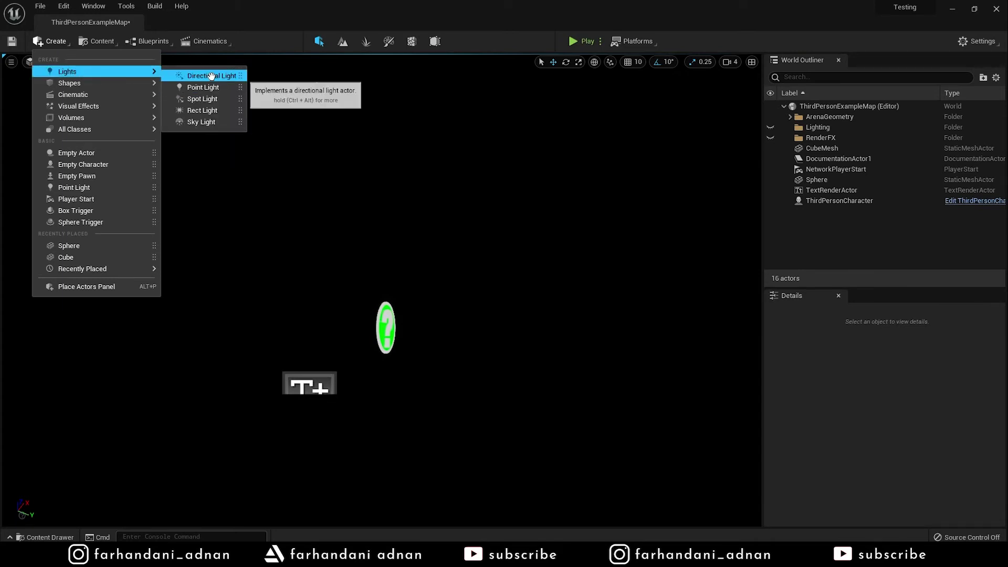
{"action": "left_click_drag", "start_coordinate": [211, 76], "coordinate": [384, 281]}
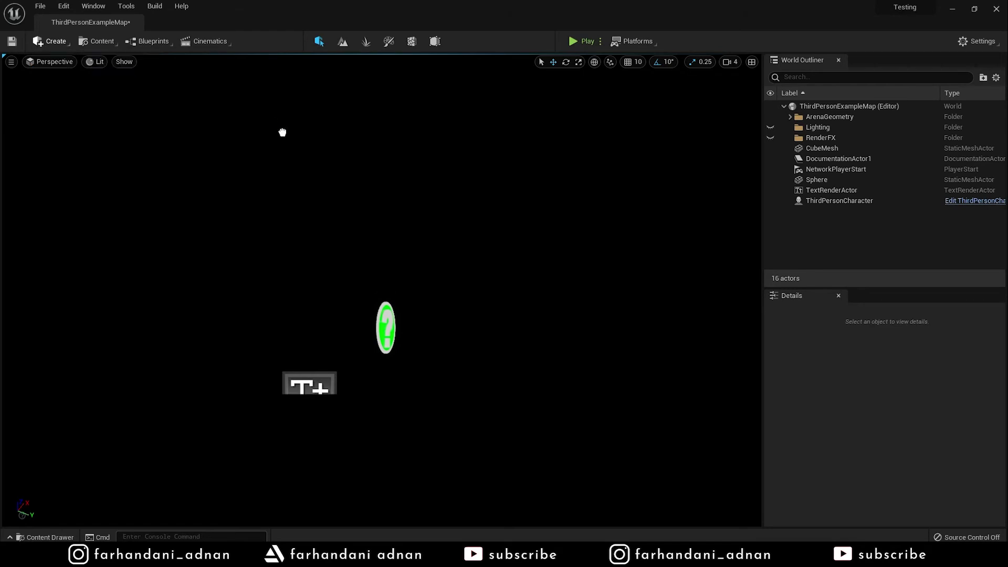
{"action": "right_click_drag", "start_coordinate": [385, 281], "coordinate": [430, 210]}
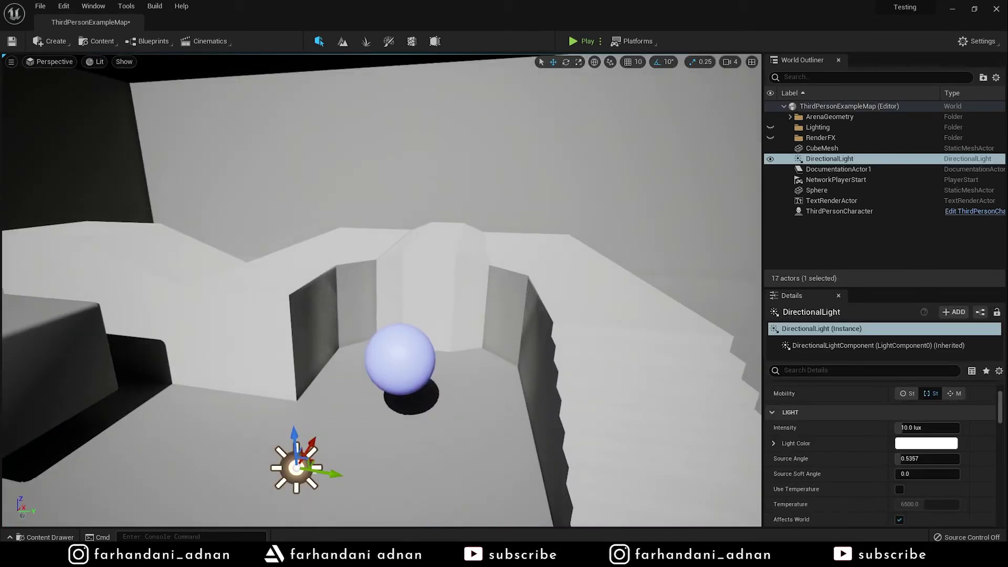
{"action": "mouse_move", "coordinate": [431, 211]}
{"action": "right_mouse_down"}
{"action": "mouse_move", "coordinate": [420, 221]}
{"action": "mouse_move", "coordinate": [425, 237]}
{"action": "right_mouse_up"}
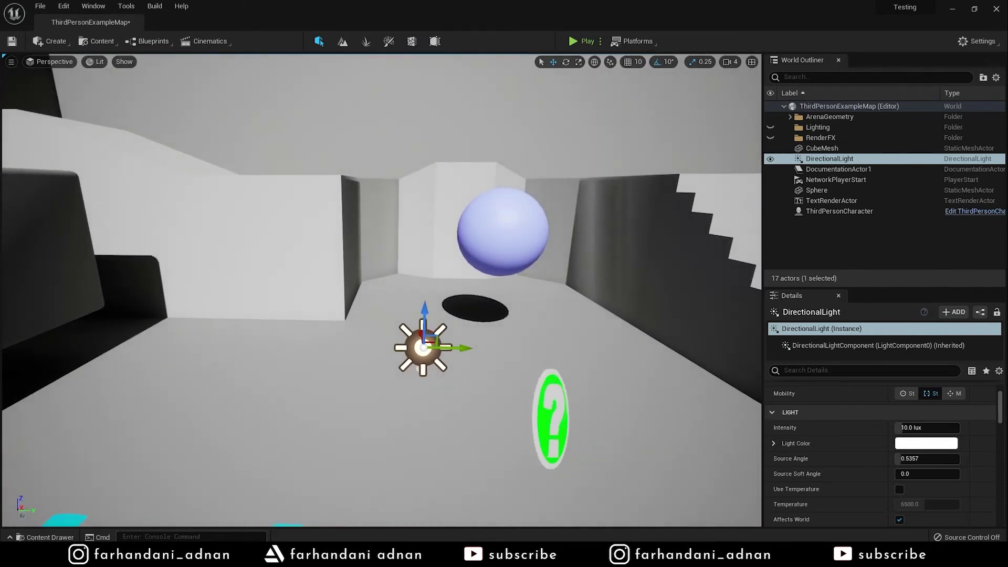
{"action": "right_click_drag", "start_coordinate": [550, 345], "coordinate": [550, 345]}
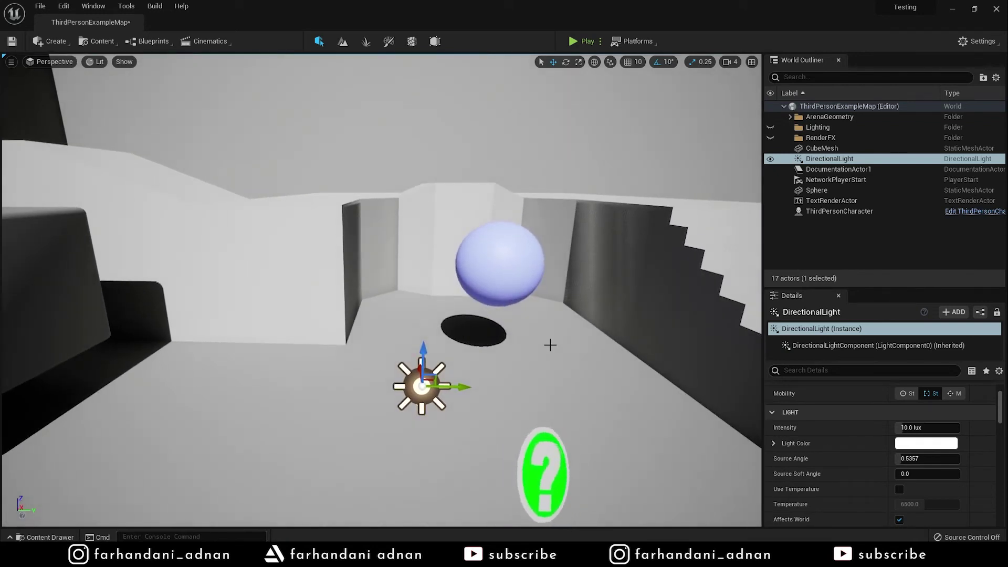
{"action": "key", "text": "Delete"}
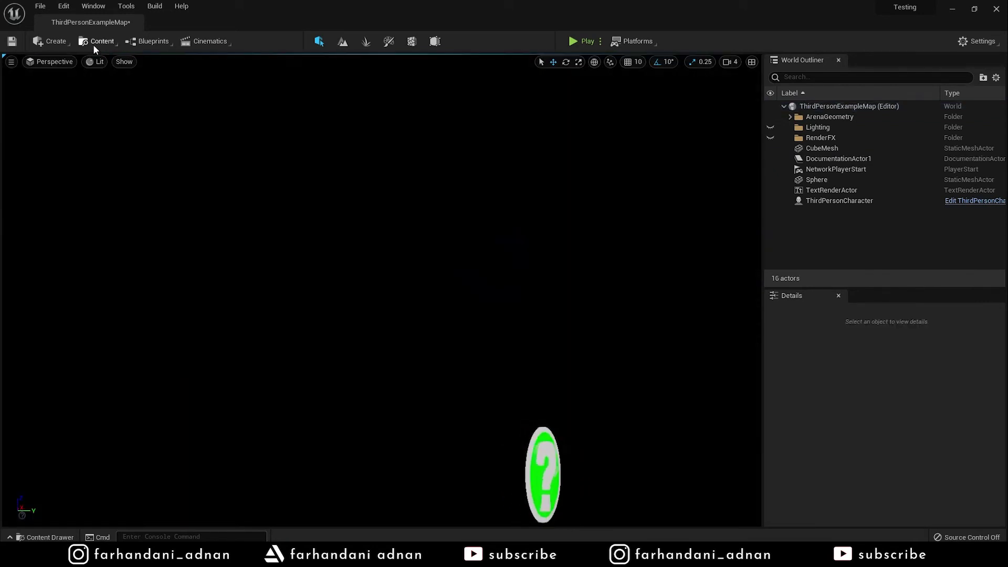
Open Window > Place Actors and dock it as a narrow panel beside the viewport
{"action": "left_click", "coordinate": [64, 8]}
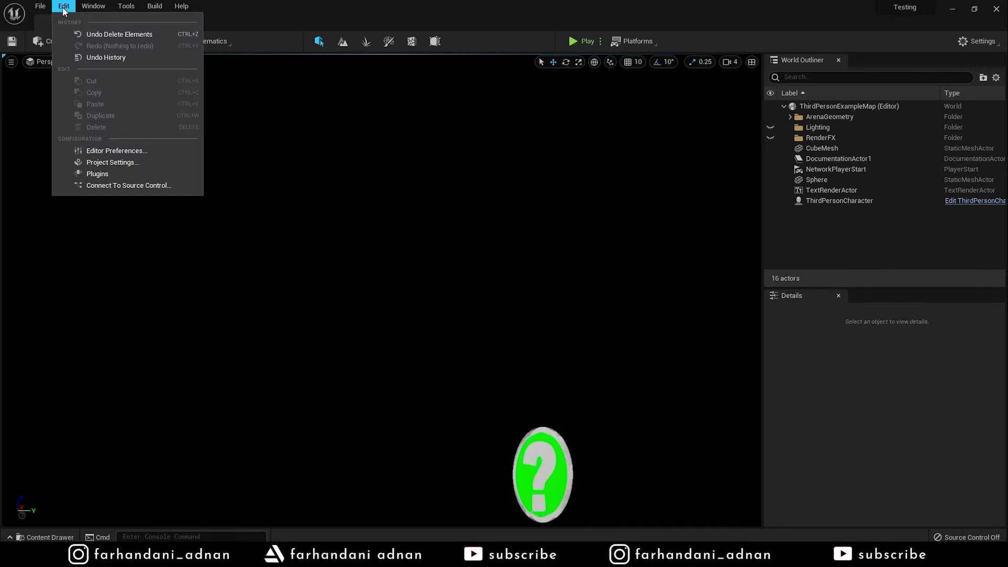
{"action": "left_click", "coordinate": [91, 6]}
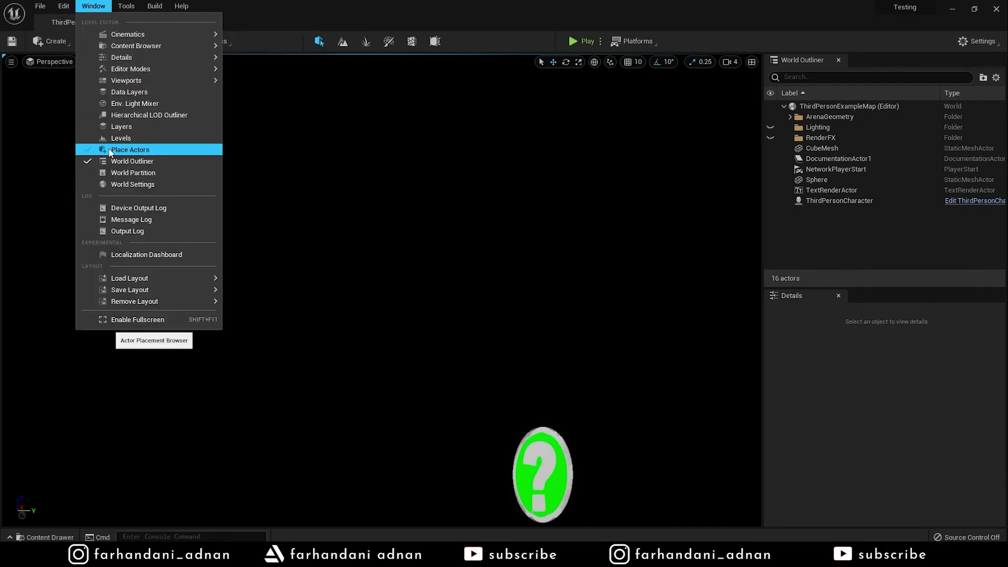
{"action": "left_click", "coordinate": [131, 150]}
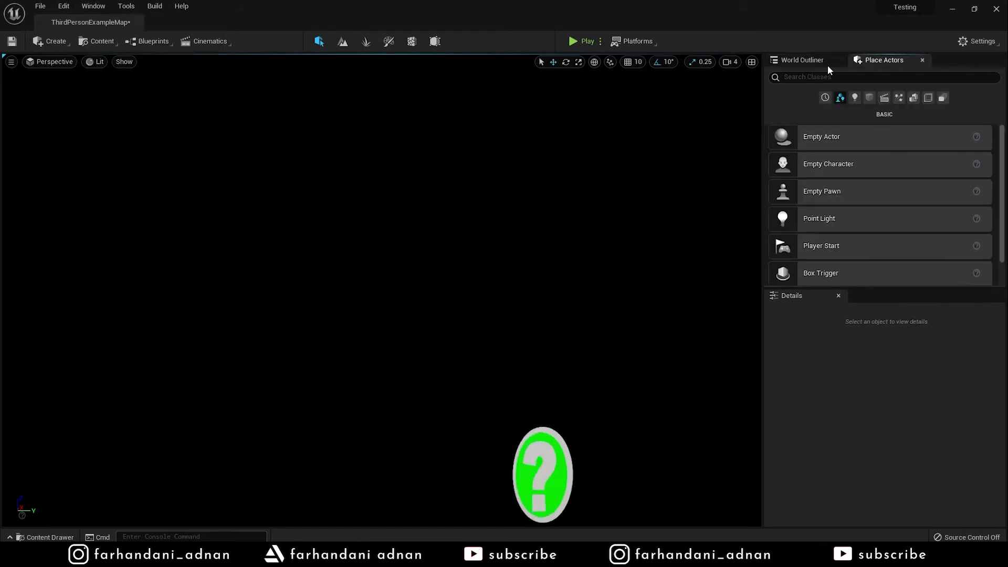
{"action": "mouse_move", "coordinate": [899, 62]}
{"action": "left_mouse_down"}
{"action": "mouse_move", "coordinate": [152, 99]}
{"action": "mouse_move", "coordinate": [27, 134]}
{"action": "left_mouse_up"}
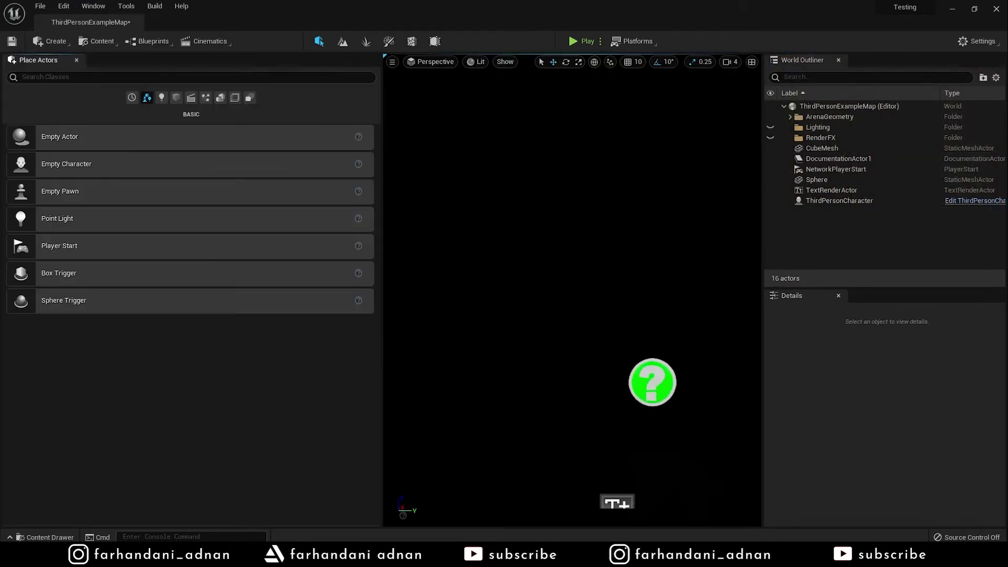
{"action": "mouse_move", "coordinate": [380, 203]}
{"action": "left_mouse_down"}
{"action": "mouse_move", "coordinate": [141, 202]}
{"action": "mouse_move", "coordinate": [175, 201]}
{"action": "left_mouse_up"}
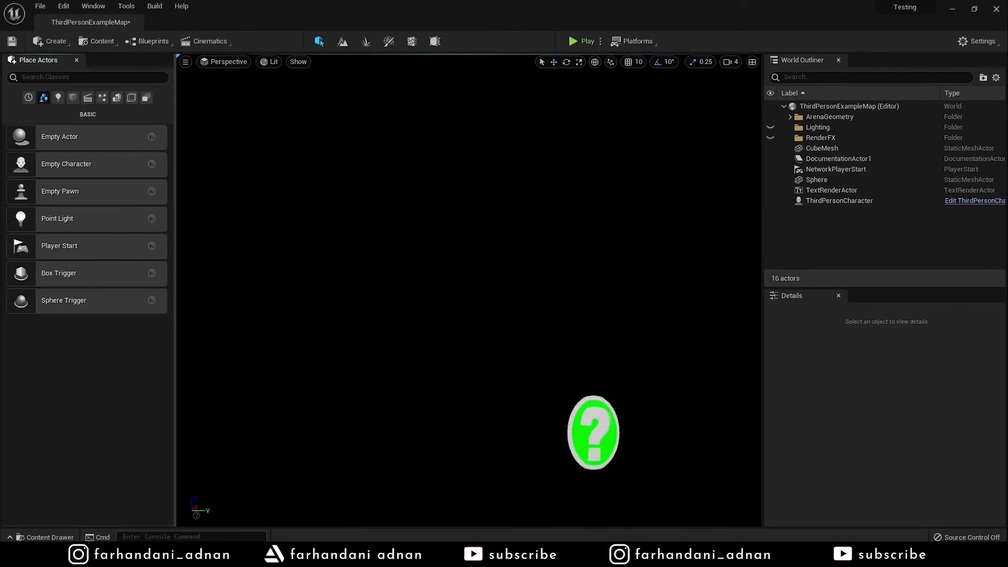
After opening and closing the Content Drawer, reopen Place Actors showing its Basic list
{"action": "key", "text": "ctrl+space"}
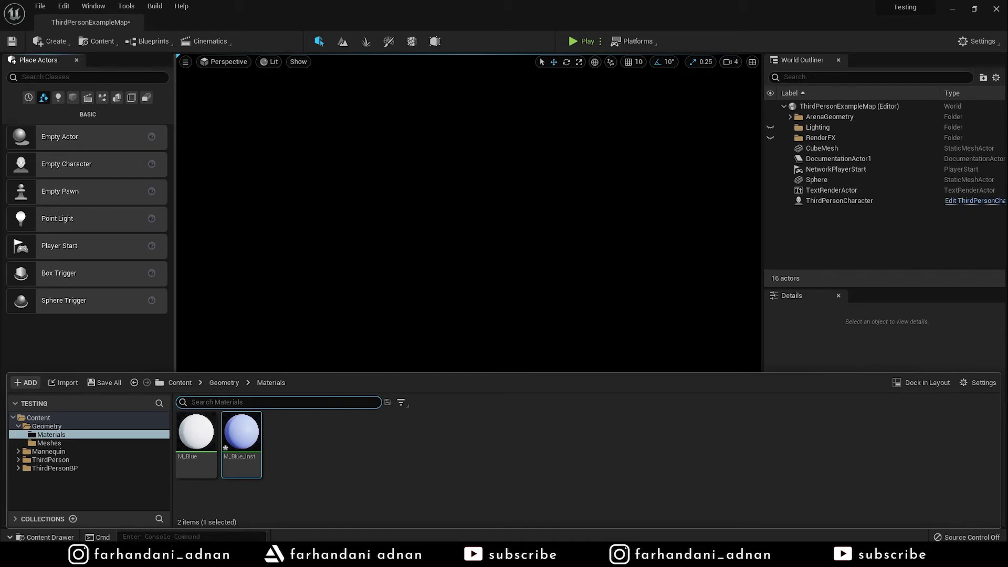
{"action": "left_click", "coordinate": [77, 60]}
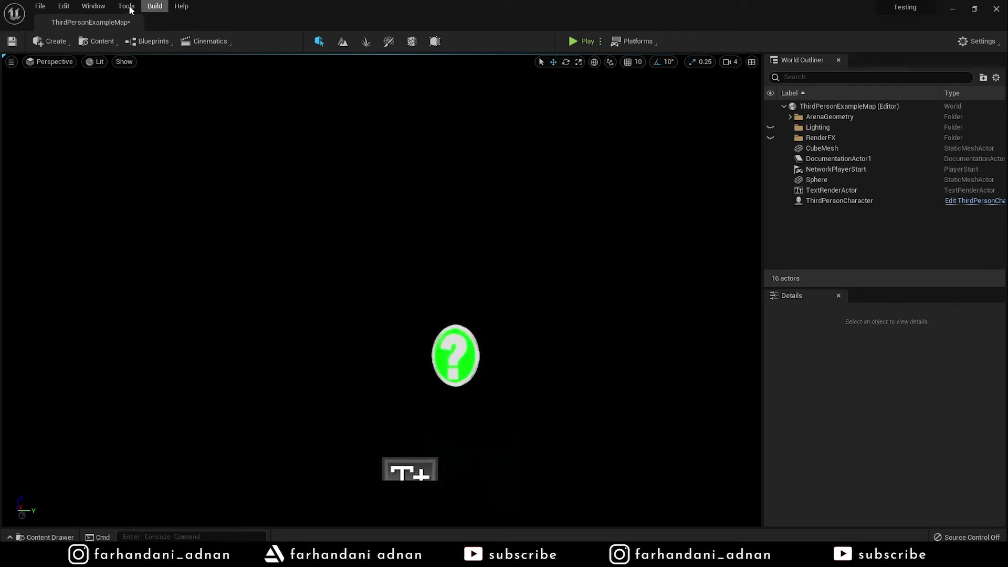
{"action": "left_click", "coordinate": [93, 6]}
{"action": "left_click", "coordinate": [132, 149]}
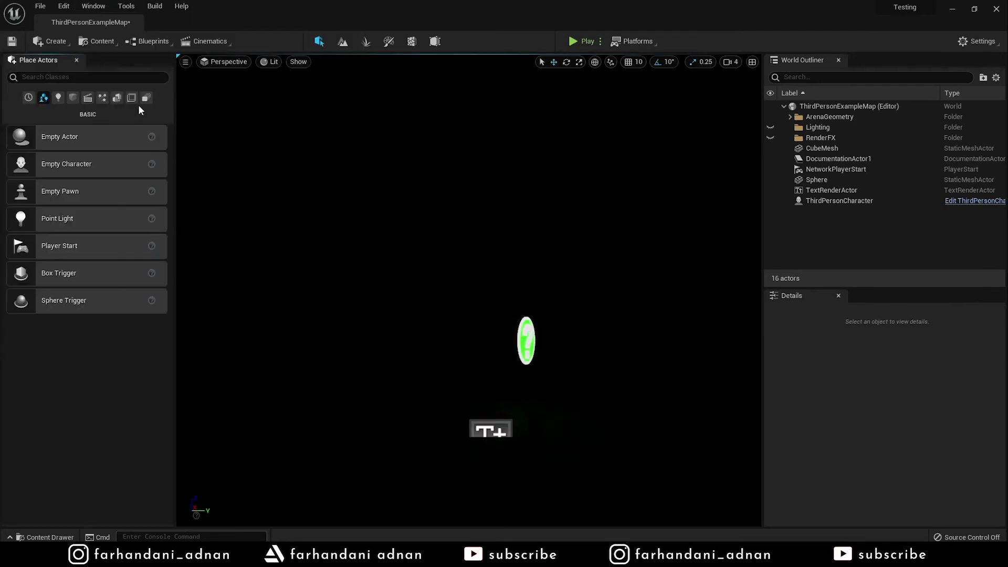
Dock the Place Actors tab beside the World Outliner tab and switch between them
{"action": "left_click_drag", "start_coordinate": [38, 59], "coordinate": [880, 62]}
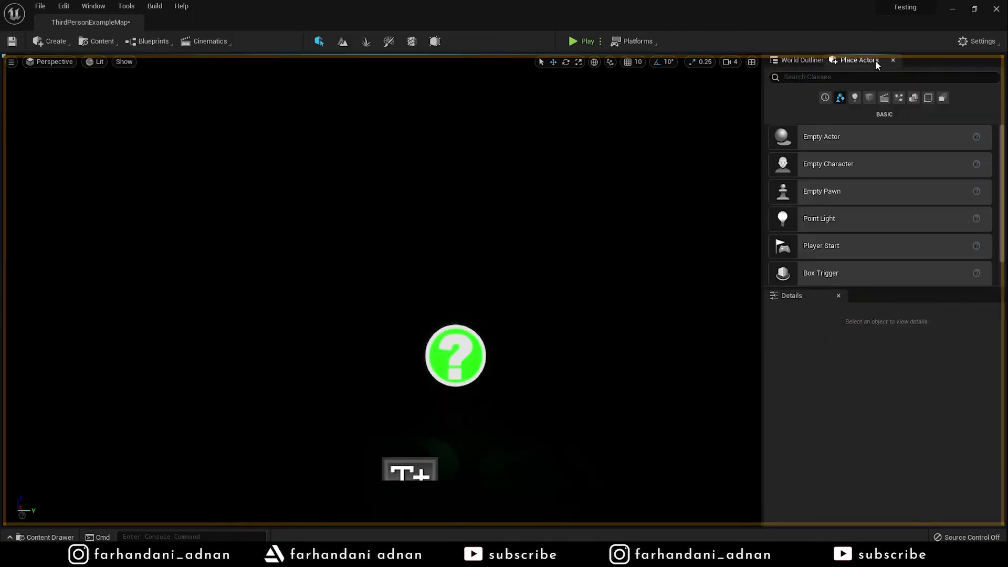
{"action": "left_click", "coordinate": [815, 60]}
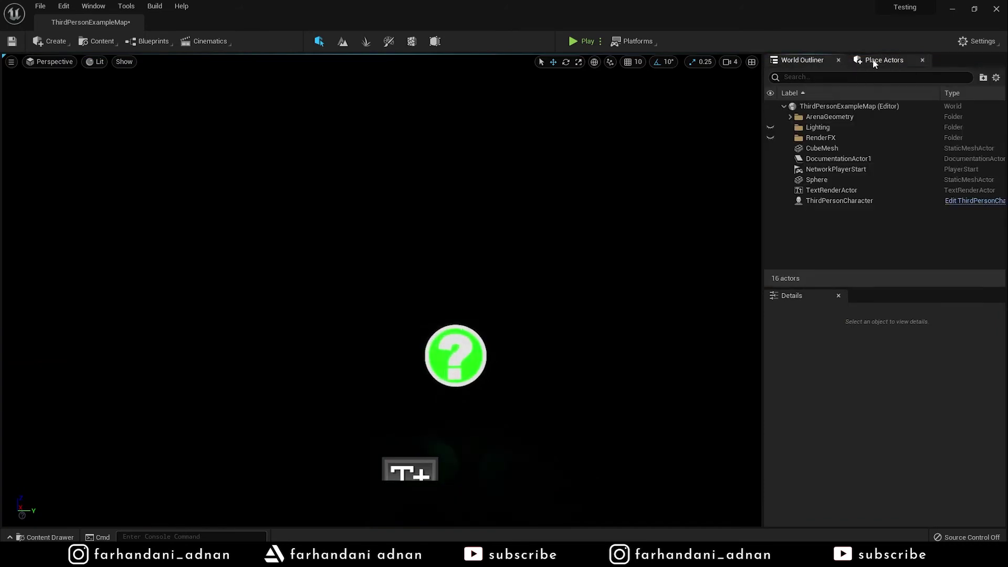
{"action": "left_click", "coordinate": [874, 62]}
Browse the Create menu and clear stray text from the Place Actors search field
{"action": "left_click", "coordinate": [49, 45]}
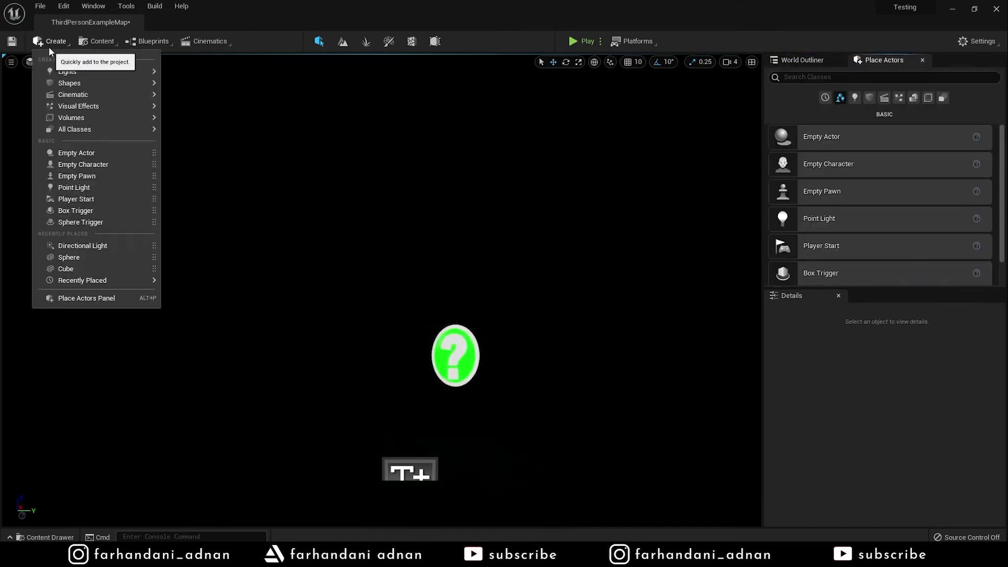
{"action": "mouse_move", "coordinate": [67, 71]}
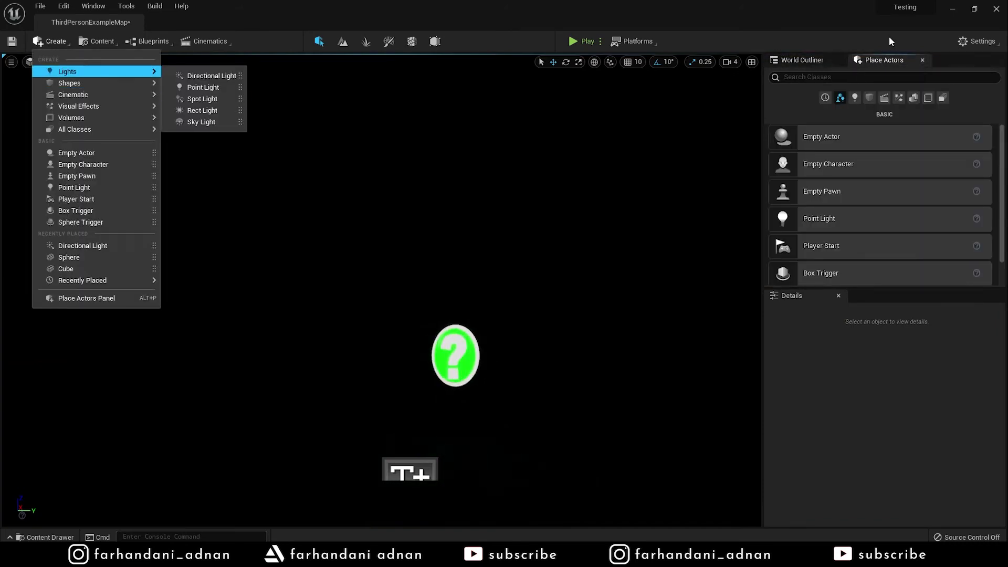
{"action": "left_click", "coordinate": [846, 78]}
{"action": "type", "text": "sdads"}
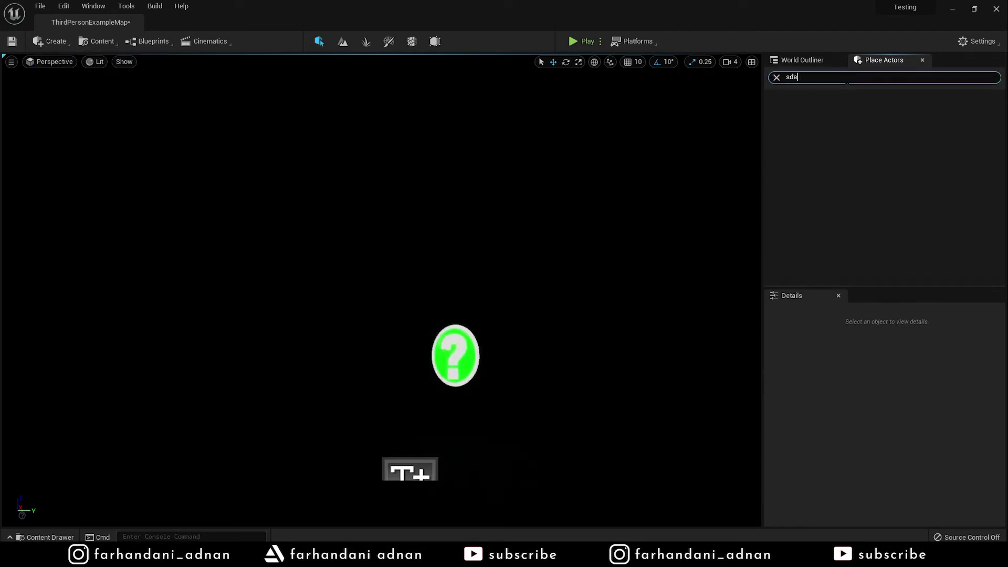
{"action": "key", "text": "BackSpace"}
{"action": "key", "text": "BackSpace"}
{"action": "key", "text": "BackSpace"}
{"action": "key", "text": "BackSpace"}
{"action": "key", "text": "BackSpace"}
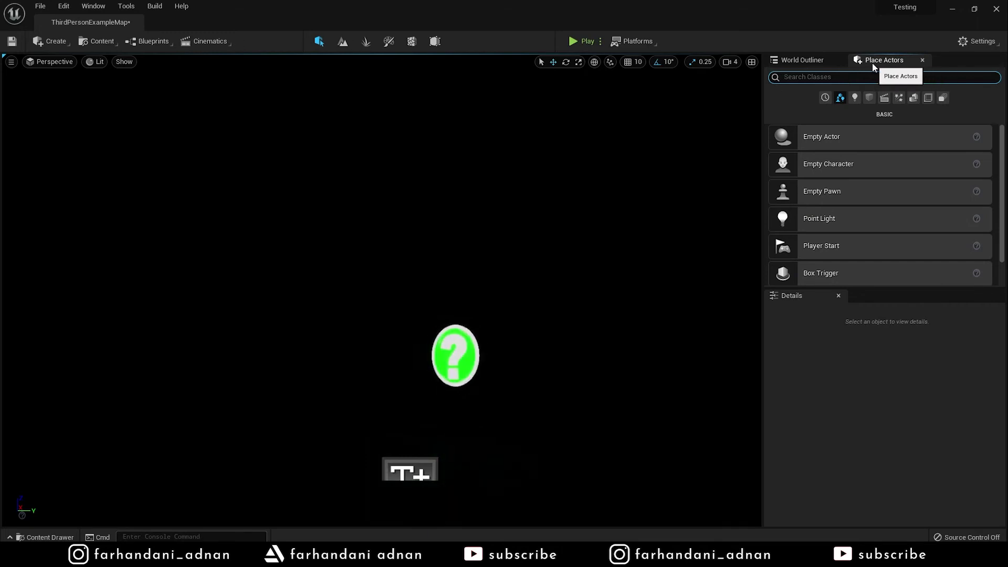
Browse Create > Lights and search Place Actors for 'direc' to find Directional Light
{"action": "left_click", "coordinate": [54, 42]}
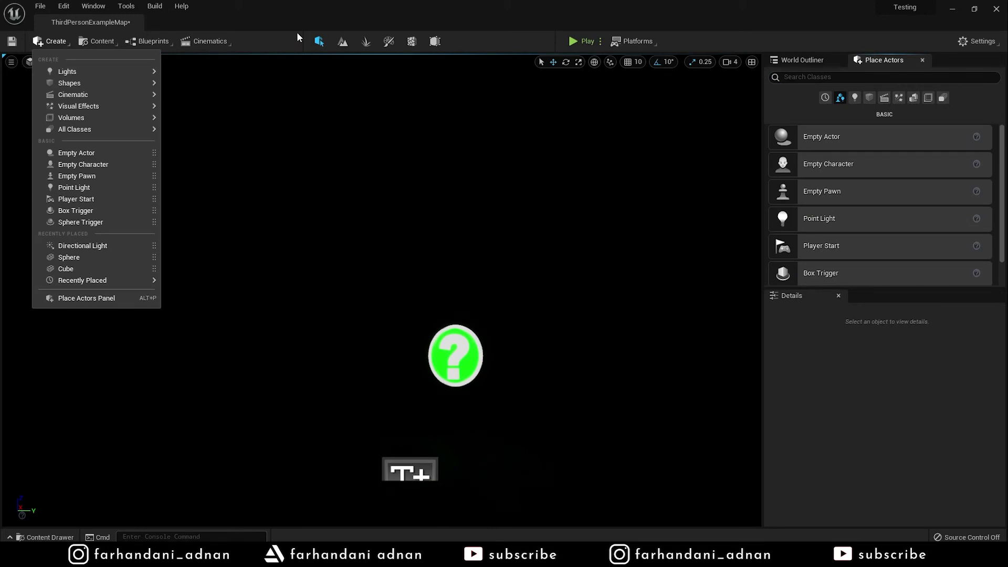
{"action": "mouse_move", "coordinate": [116, 117]}
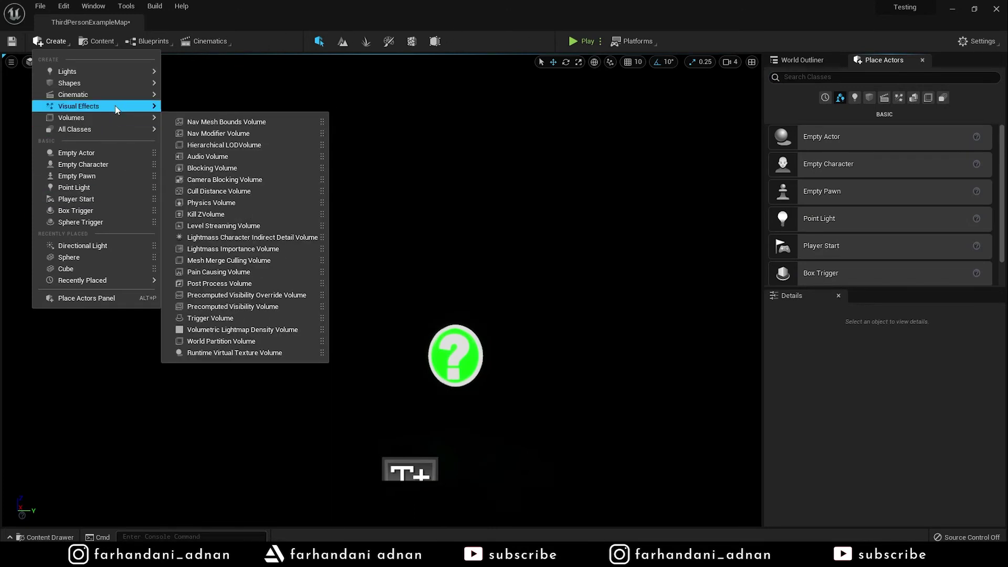
{"action": "mouse_move", "coordinate": [121, 71]}
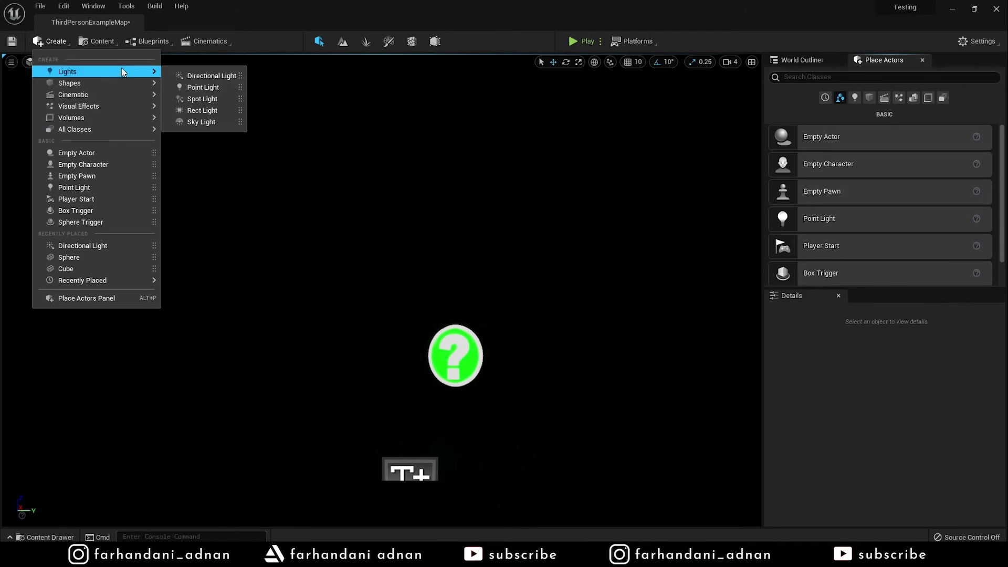
{"action": "mouse_move", "coordinate": [199, 76]}
{"action": "left_mouse_down"}
{"action": "mouse_move", "coordinate": [436, 309]}
{"action": "mouse_move", "coordinate": [374, 301]}
{"action": "left_mouse_up"}
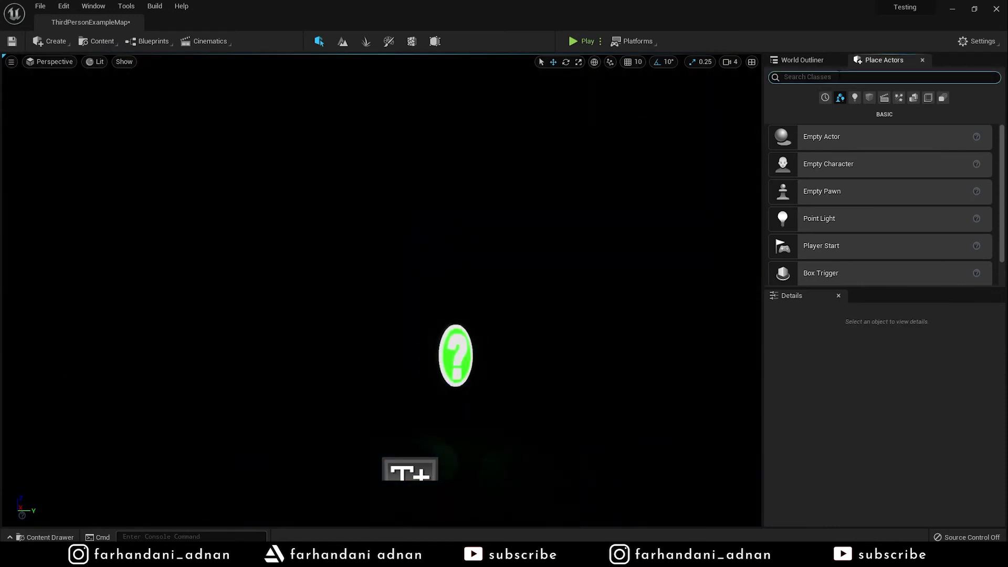
{"action": "type", "text": "direc"}
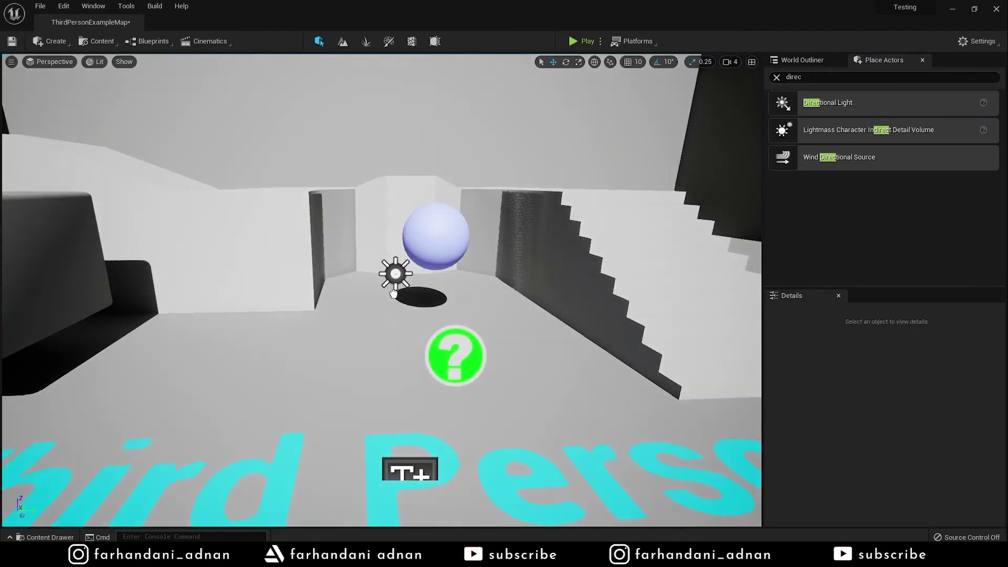
Place a Directional Light beside the sphere and orbit to view it with the walls and stairs
{"action": "left_click_drag", "start_coordinate": [701, 146], "coordinate": [399, 247]}
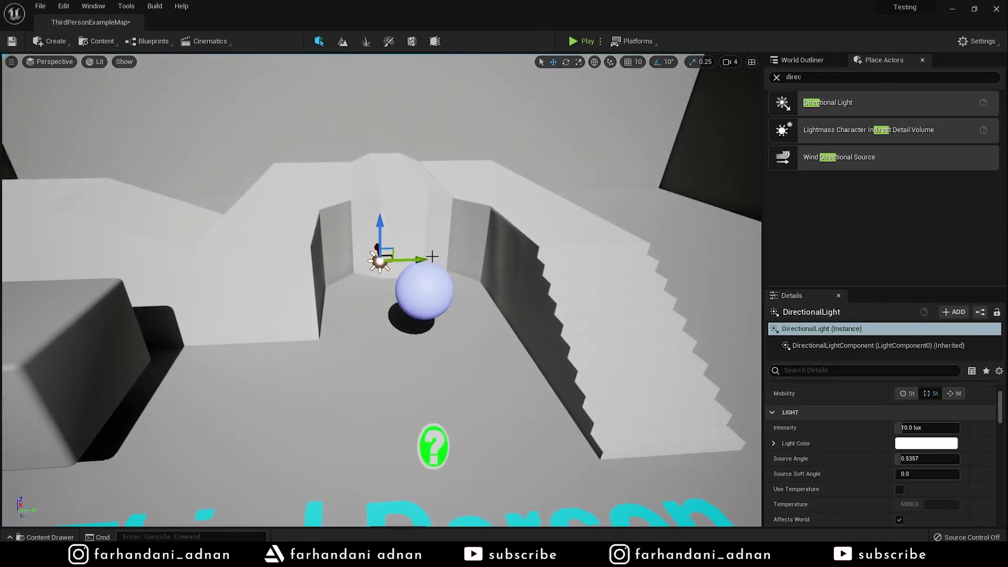
{"action": "right_click_drag", "start_coordinate": [468, 238], "coordinate": [286, 284]}
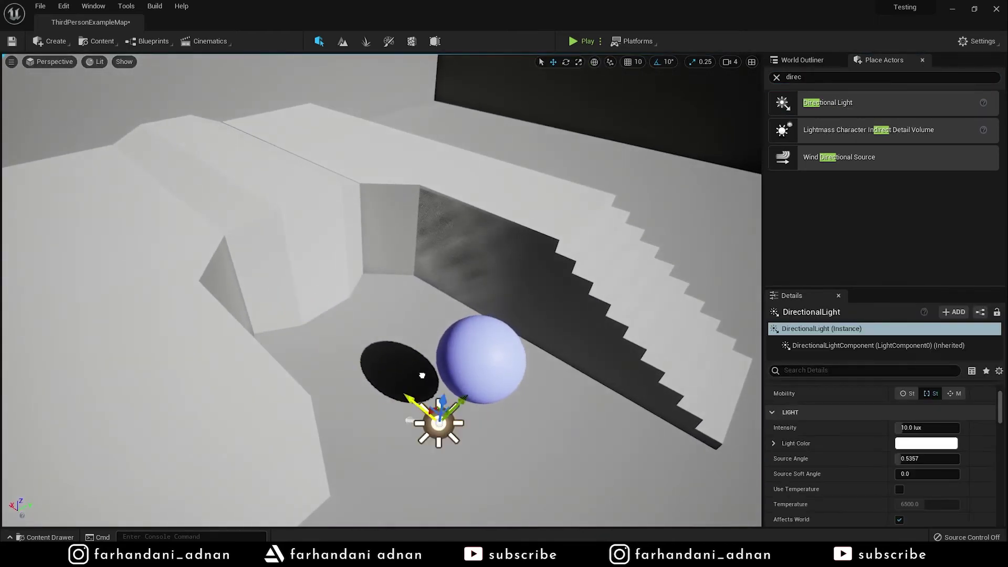
{"action": "right_click_drag", "start_coordinate": [570, 370], "coordinate": [569, 371]}
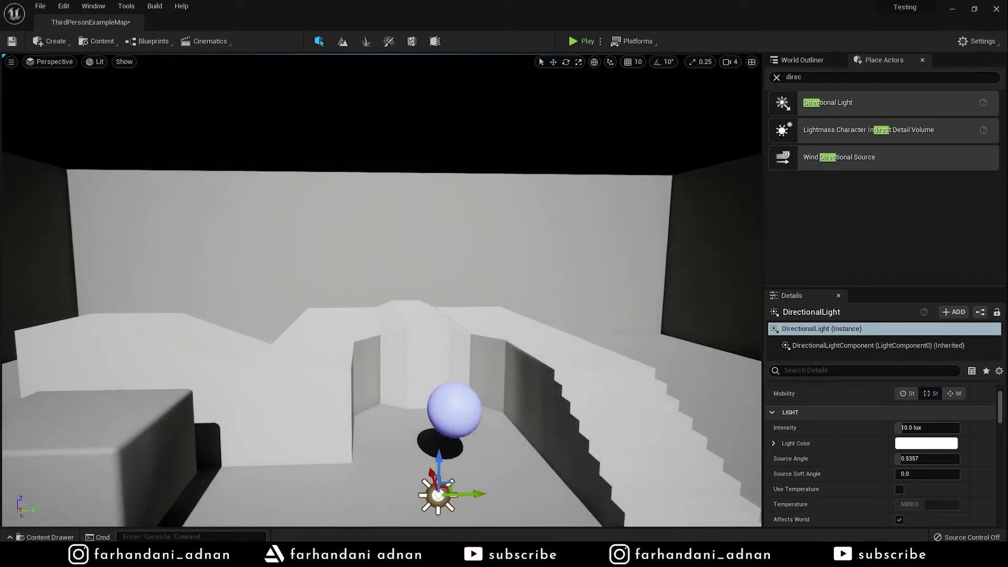
{"action": "right_click_drag", "start_coordinate": [570, 371], "coordinate": [569, 371]}
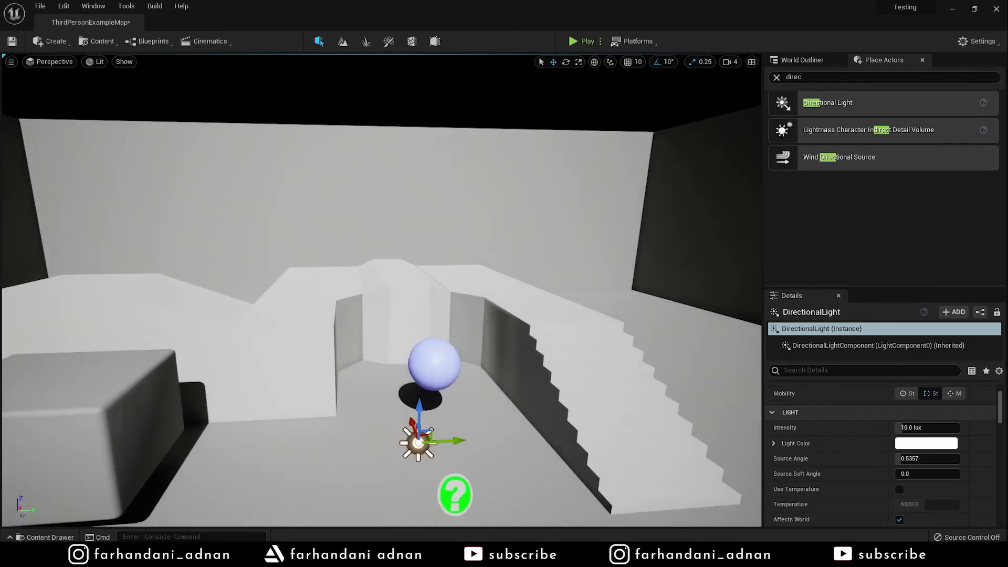
{"action": "right_click_drag", "start_coordinate": [648, 280], "coordinate": [648, 279]}
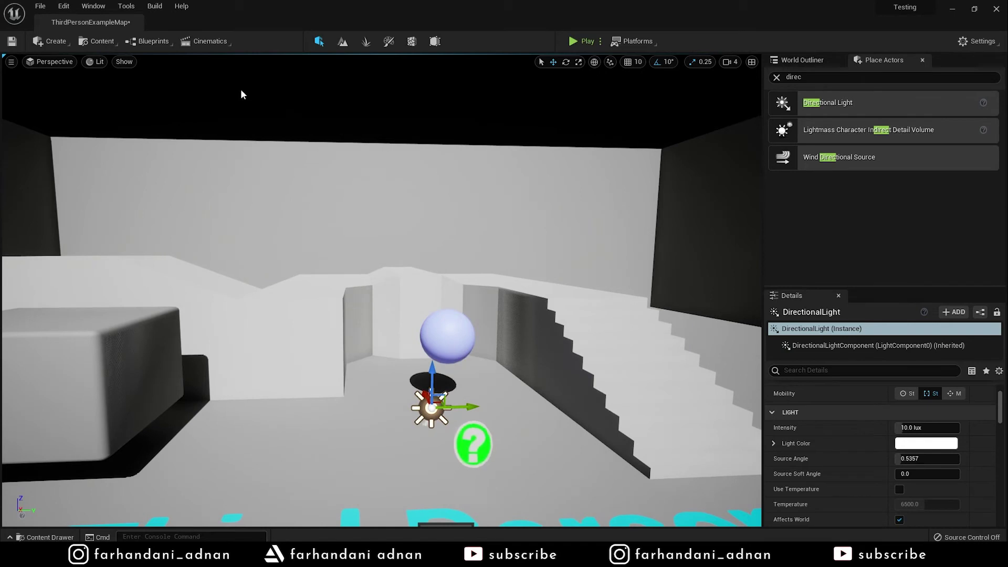
Browse Create > Visual Effects for Sky Atmosphere and Exponential Height Fog without adding anything
{"action": "left_click", "coordinate": [55, 42]}
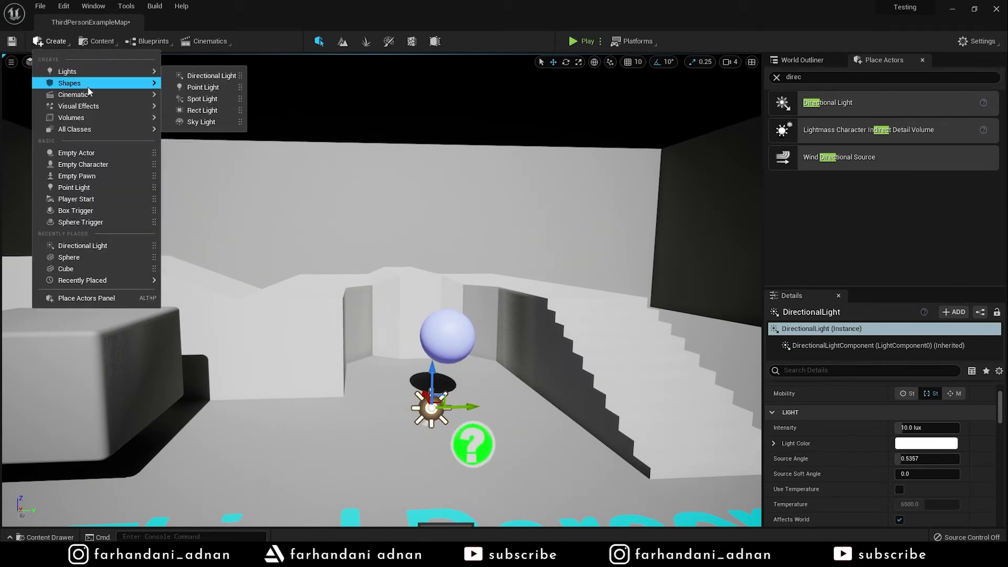
{"action": "mouse_move", "coordinate": [90, 109]}
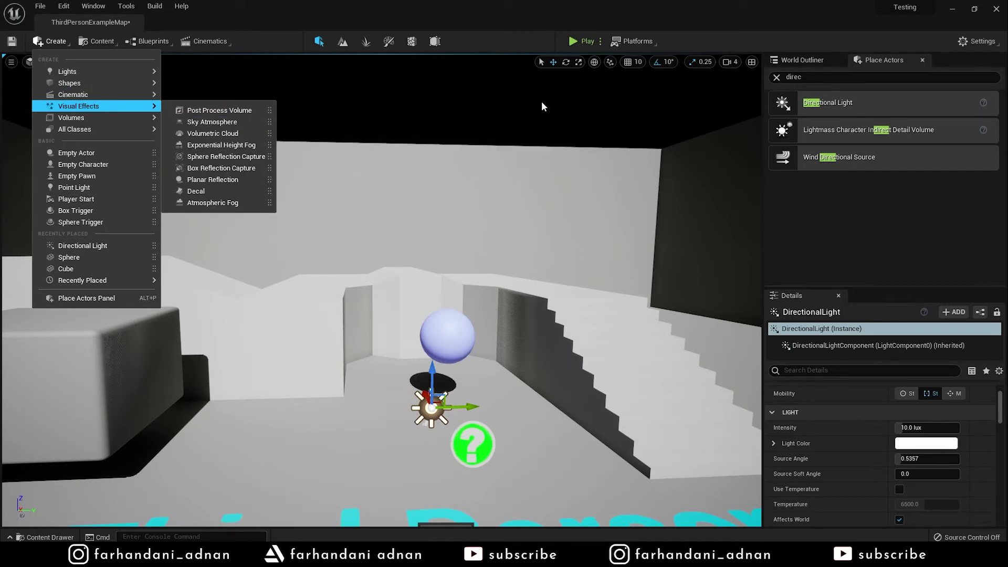
{"action": "left_click", "coordinate": [446, 108]}
Search 'sky' in Place Actors and drag a Sky Atmosphere actor in beside the sphere
{"action": "left_click", "coordinate": [872, 81]}
{"action": "key", "text": "ctrl+a"}
{"action": "type", "text": "sky"}
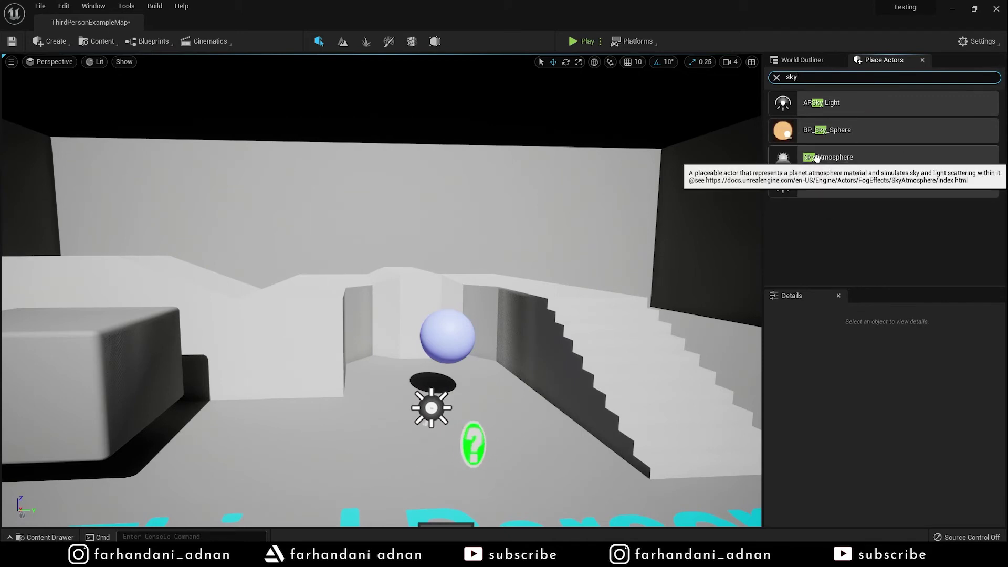
{"action": "left_click_drag", "start_coordinate": [817, 158], "coordinate": [646, 247]}
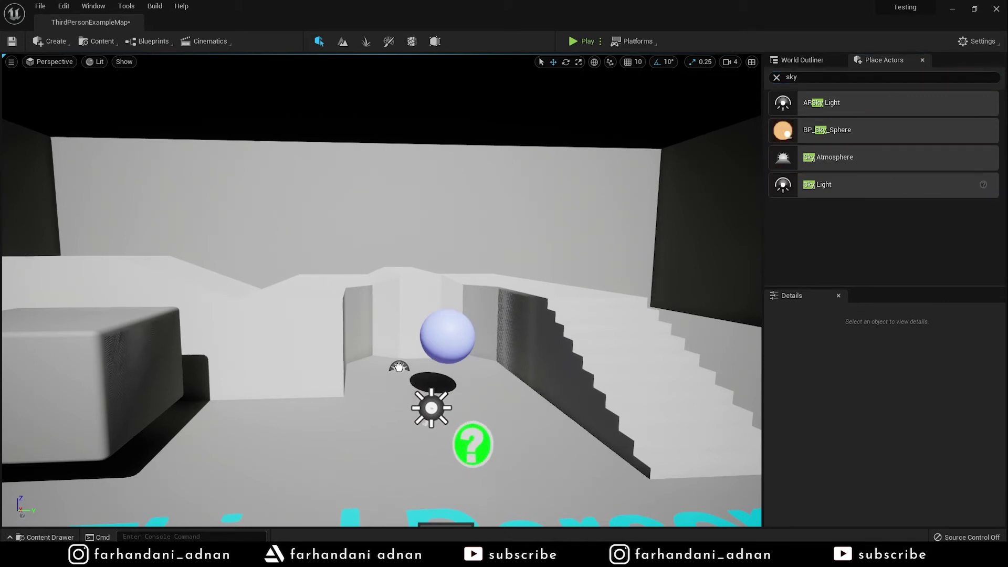
{"action": "left_click_drag", "start_coordinate": [400, 350], "coordinate": [360, 346]}
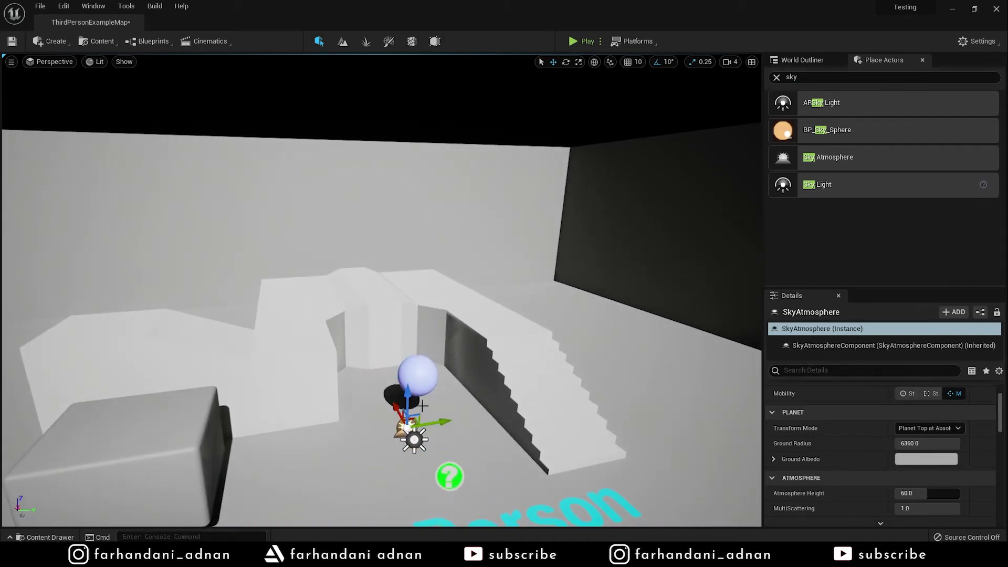
Swing the view around the level and select the directional light
{"action": "right_click_drag", "start_coordinate": [471, 384], "coordinate": [491, 483]}
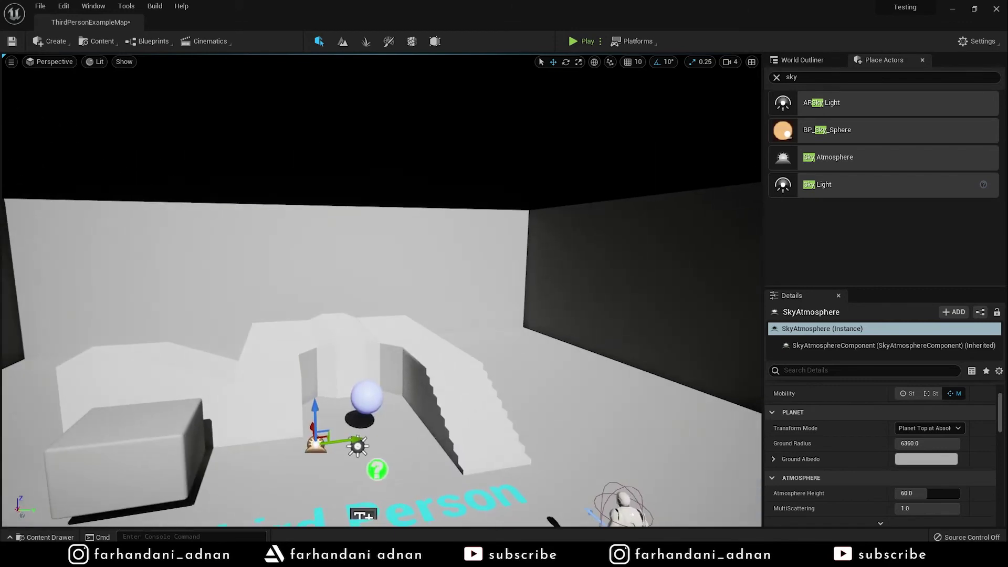
{"action": "right_click_drag", "start_coordinate": [490, 484], "coordinate": [457, 451]}
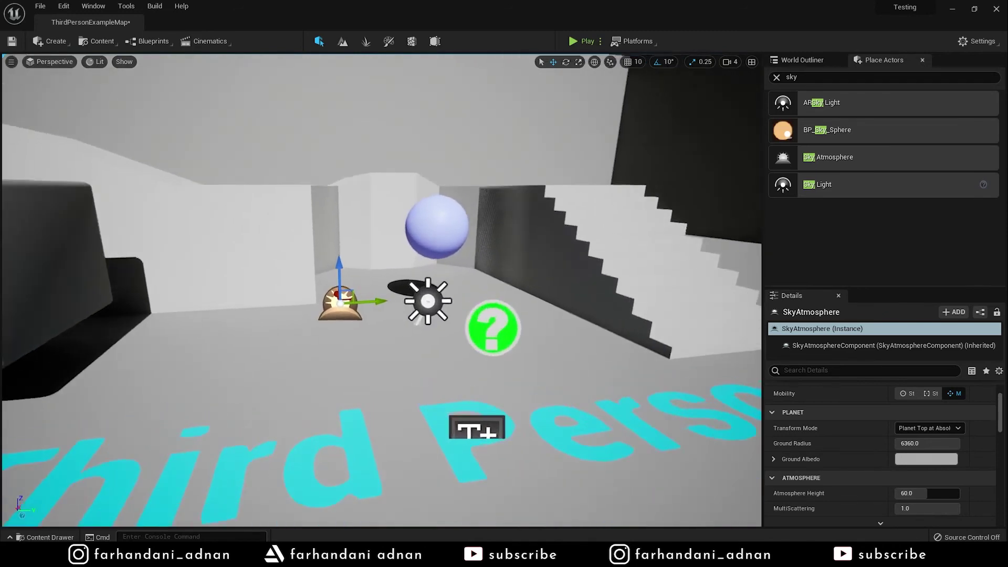
{"action": "right_click_drag", "start_coordinate": [474, 383], "coordinate": [474, 382]}
{"action": "left_click", "coordinate": [436, 290]}
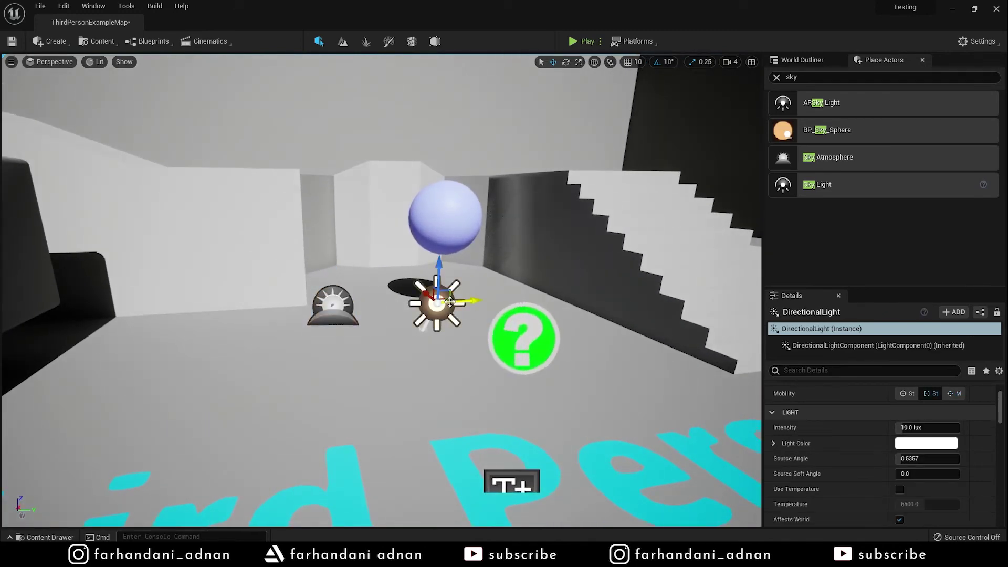
Select the Sky Atmosphere, move the view toward the sphere, then reselect the directional light
{"action": "left_click", "coordinate": [340, 306]}
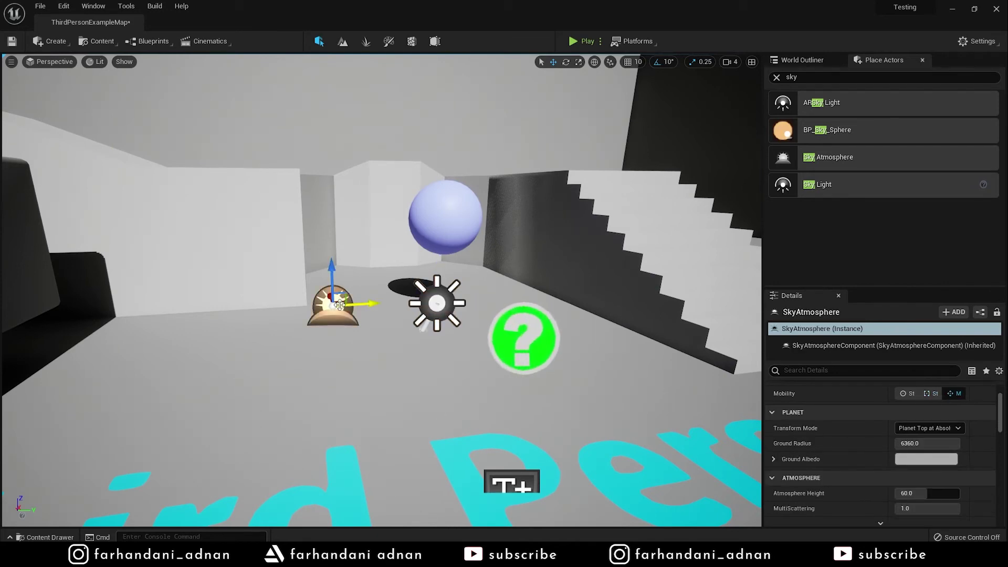
{"action": "right_click_drag", "start_coordinate": [431, 277], "coordinate": [450, 283]}
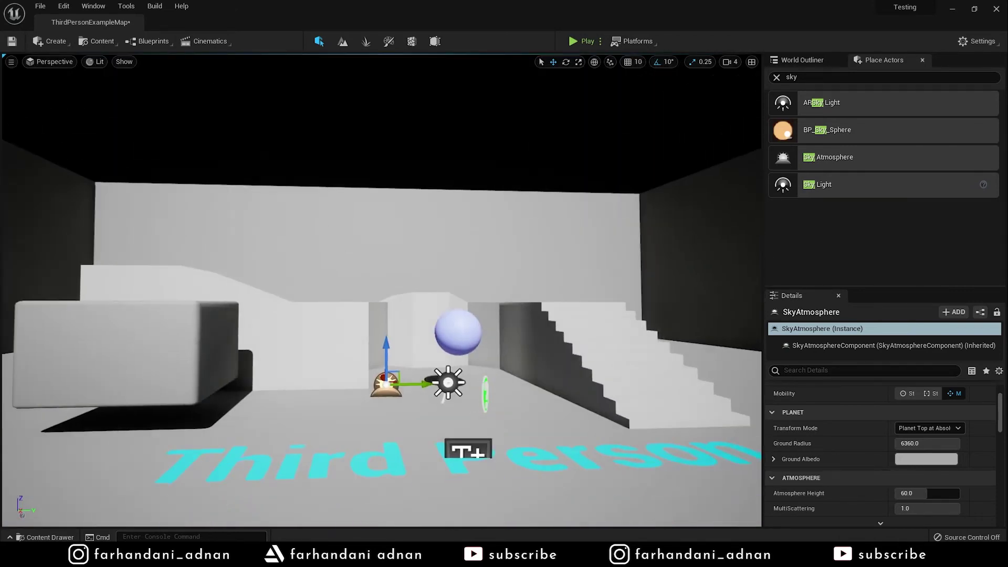
{"action": "right_click_drag", "start_coordinate": [472, 361], "coordinate": [472, 362]}
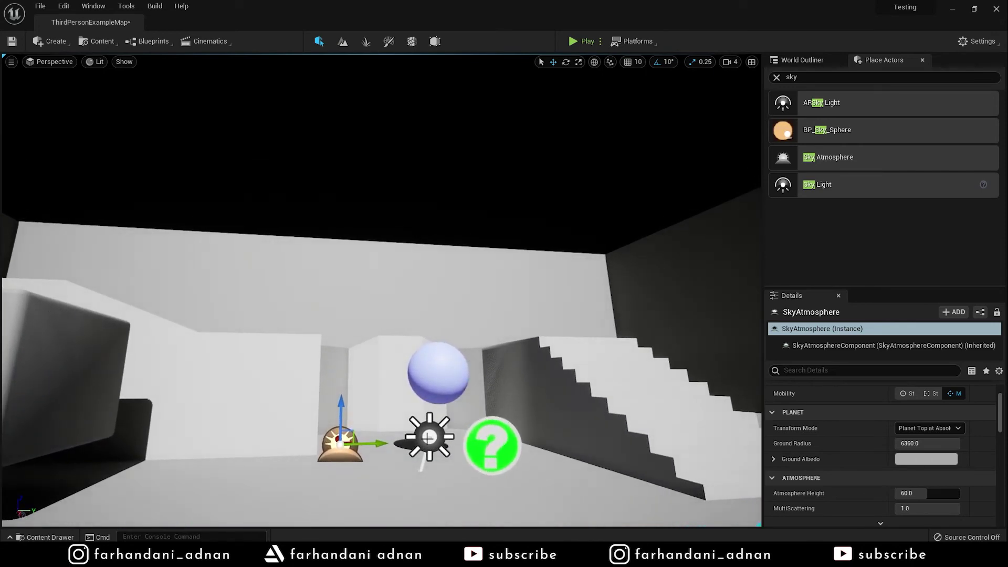
{"action": "left_click", "coordinate": [428, 438]}
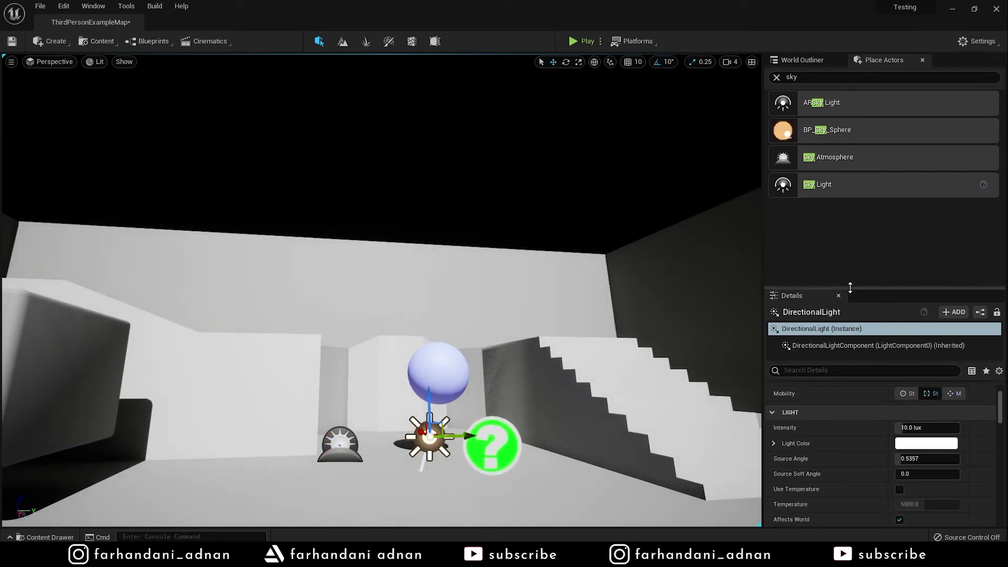
Enlarge the Details panel and scroll through the directional light's lighting settings
{"action": "left_click_drag", "start_coordinate": [850, 287], "coordinate": [843, 174]}
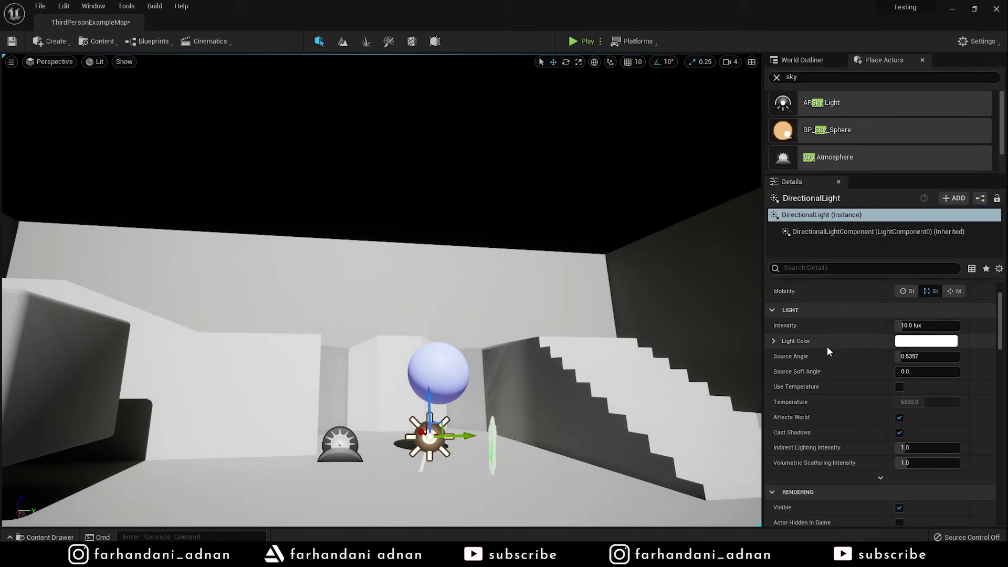
{"action": "scroll", "coordinate": [827, 346], "scroll_direction": "down", "scroll_amount": 5}
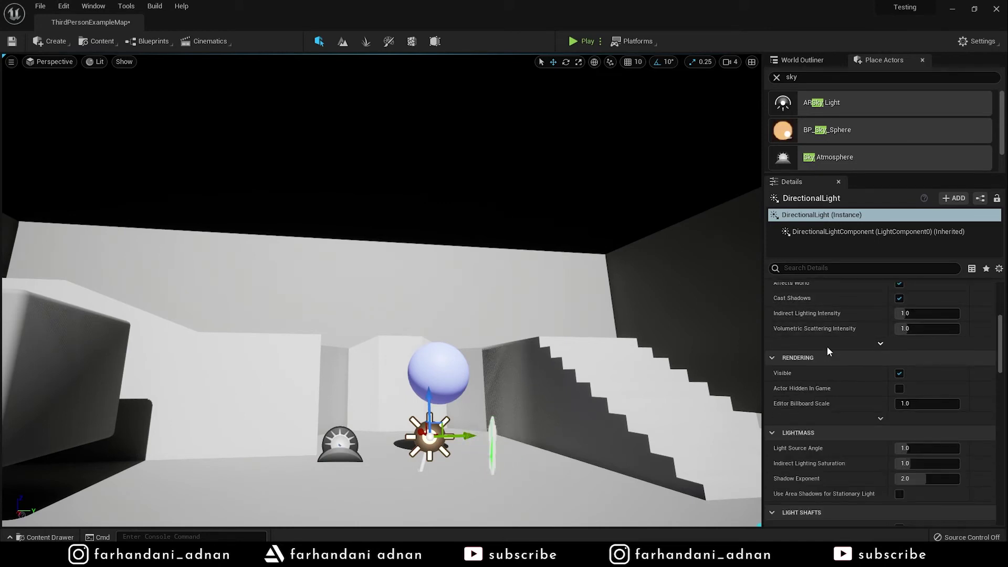
{"action": "scroll", "coordinate": [827, 347], "scroll_direction": "down", "scroll_amount": 2}
{"action": "scroll", "coordinate": [827, 347], "scroll_direction": "down", "scroll_amount": 1}
{"action": "scroll", "coordinate": [828, 347], "scroll_direction": "down", "scroll_amount": 4}
{"action": "scroll", "coordinate": [828, 347], "scroll_direction": "down", "scroll_amount": 1}
{"action": "scroll", "coordinate": [828, 347], "scroll_direction": "down", "scroll_amount": 3}
{"action": "scroll", "coordinate": [828, 347], "scroll_direction": "down", "scroll_amount": 2}
{"action": "scroll", "coordinate": [828, 347], "scroll_direction": "down", "scroll_amount": 3}
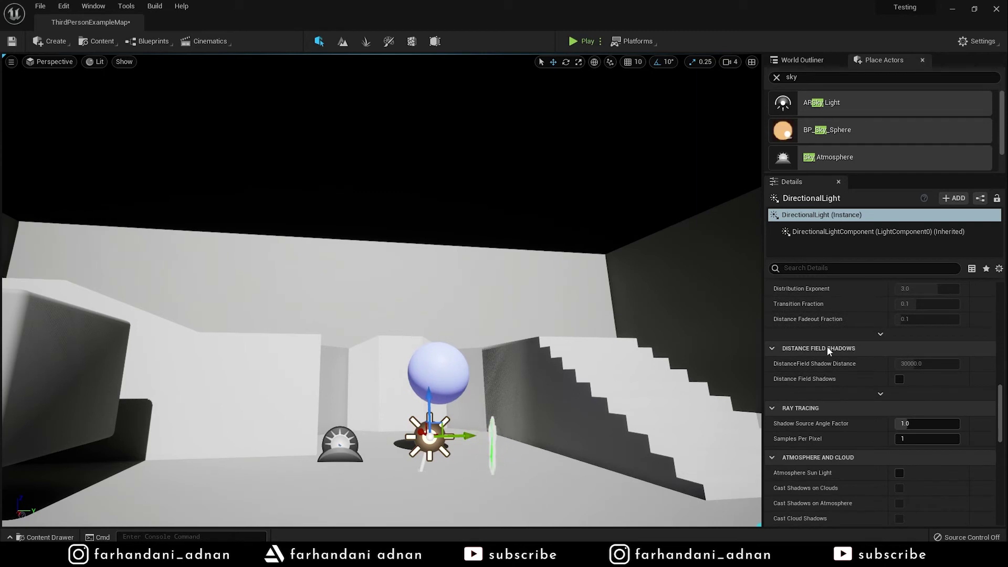
{"action": "scroll", "coordinate": [828, 350], "scroll_direction": "down", "scroll_amount": 2}
{"action": "scroll", "coordinate": [828, 350], "scroll_direction": "down", "scroll_amount": 2}
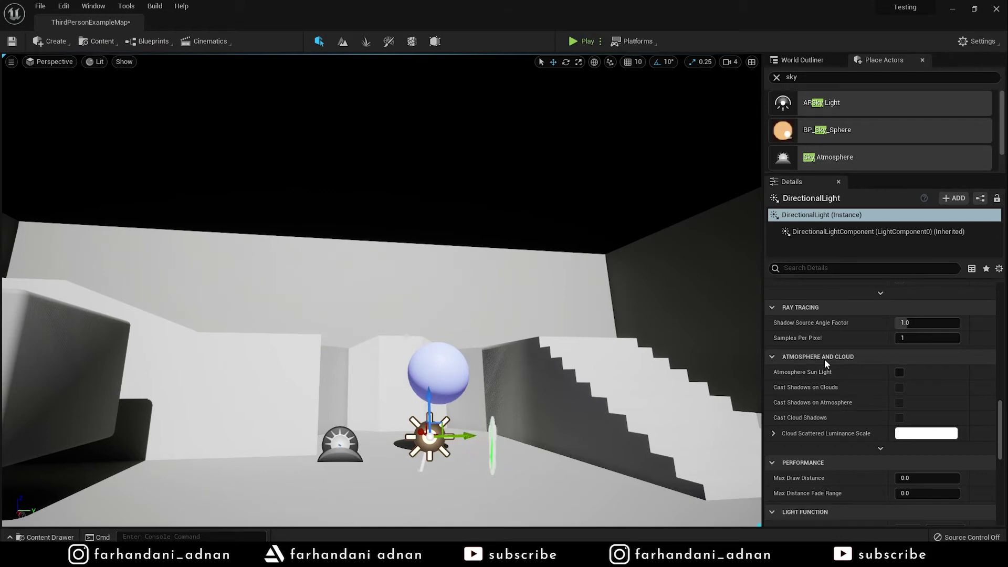
{"action": "scroll", "coordinate": [826, 368], "scroll_direction": "up", "scroll_amount": 5}
{"action": "scroll", "coordinate": [825, 368], "scroll_direction": "up", "scroll_amount": 5}
{"action": "scroll", "coordinate": [825, 368], "scroll_direction": "up", "scroll_amount": 5}
Filter the light's Details by 'atmos' and enable Atmosphere Sun Light
{"action": "left_click", "coordinate": [803, 268]}
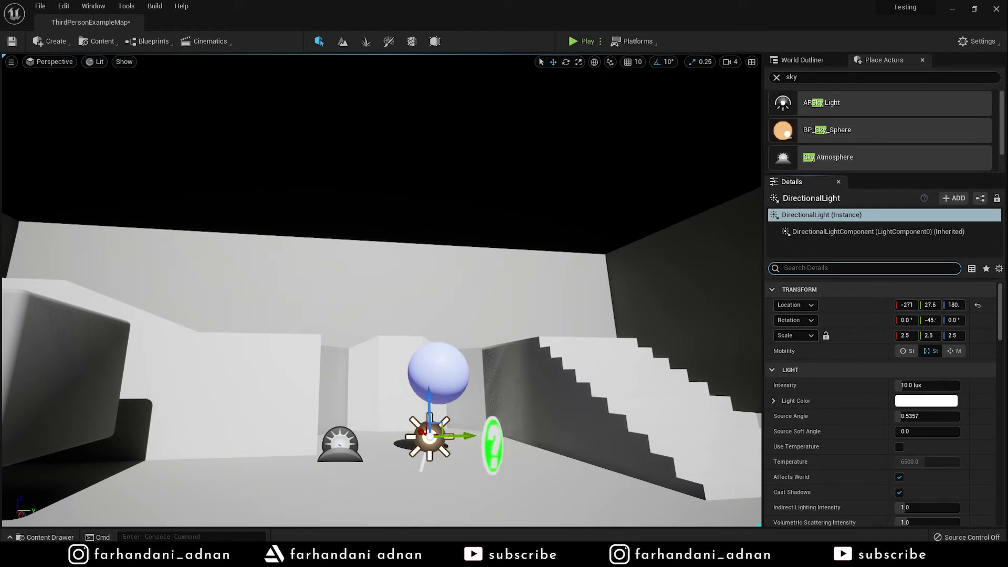
{"action": "type", "text": "atmos"}
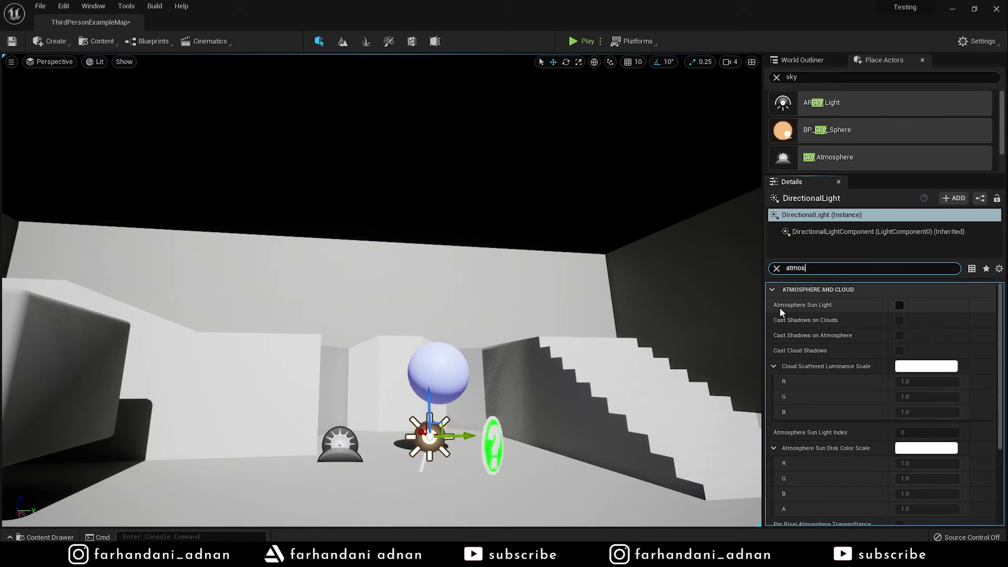
{"action": "mouse_move", "coordinate": [805, 308]}
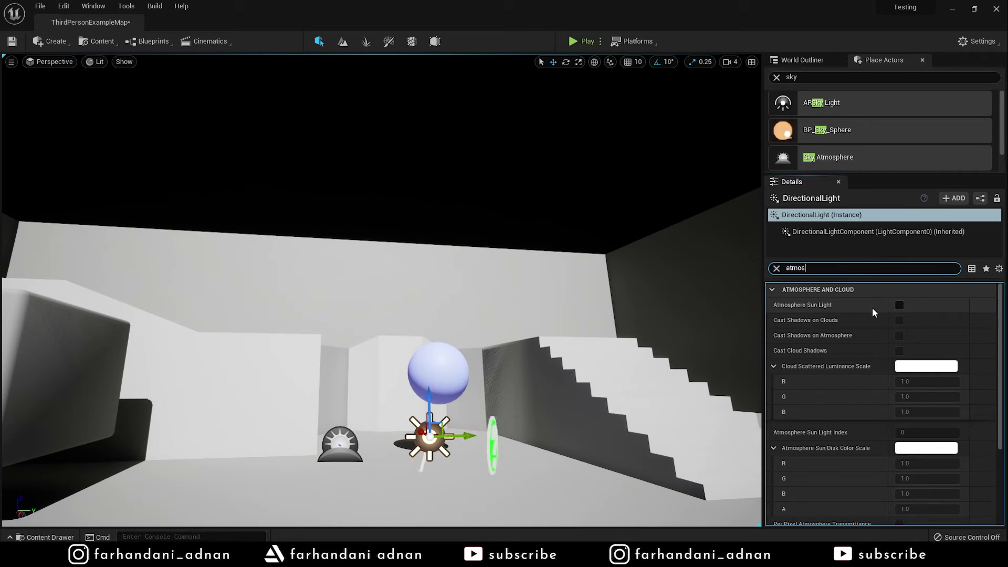
{"action": "left_click", "coordinate": [899, 305]}
{"action": "scroll", "coordinate": [563, 292], "scroll_direction": "down", "scroll_amount": 3}
{"action": "scroll", "coordinate": [563, 292], "scroll_direction": "down", "scroll_amount": 5}
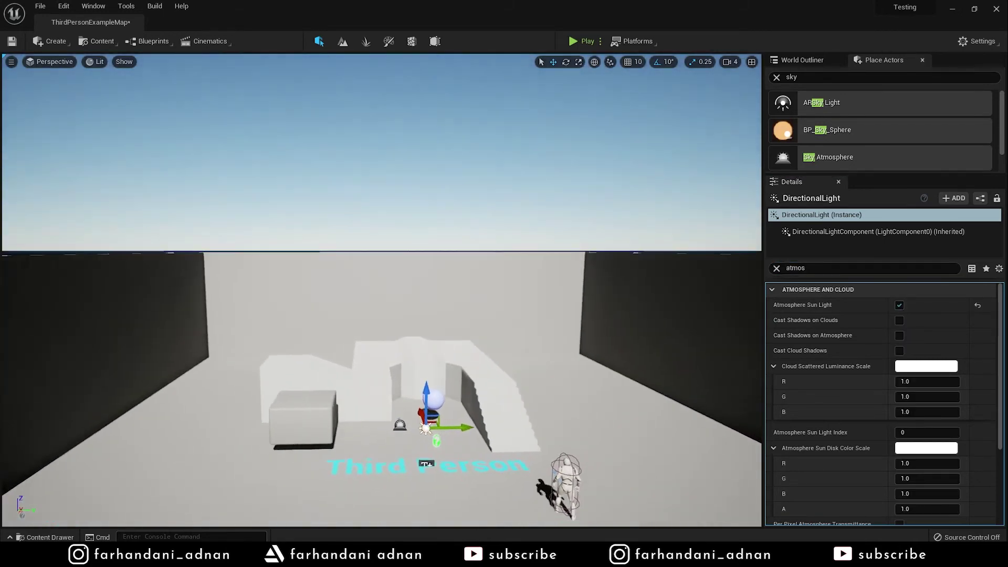
{"action": "scroll", "coordinate": [563, 293], "scroll_direction": "up", "scroll_amount": 3}
Look around the viewport at the new blue sky above the walls and horizon
{"action": "mouse_move", "coordinate": [563, 292]}
{"action": "right_mouse_down"}
{"action": "mouse_move", "coordinate": [563, 367]}
{"action": "mouse_move", "coordinate": [563, 336]}
{"action": "right_mouse_up"}
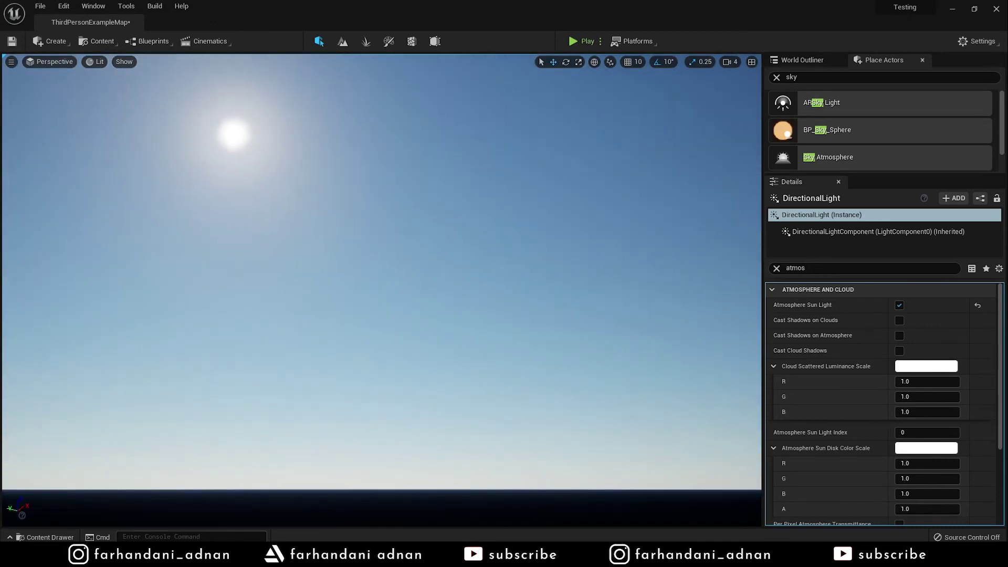
{"action": "mouse_move", "coordinate": [563, 293]}
{"action": "right_mouse_down"}
{"action": "mouse_move", "coordinate": [525, 341]}
{"action": "mouse_move", "coordinate": [525, 315]}
{"action": "mouse_move", "coordinate": [525, 336]}
{"action": "mouse_move", "coordinate": [525, 326]}
{"action": "right_mouse_up"}
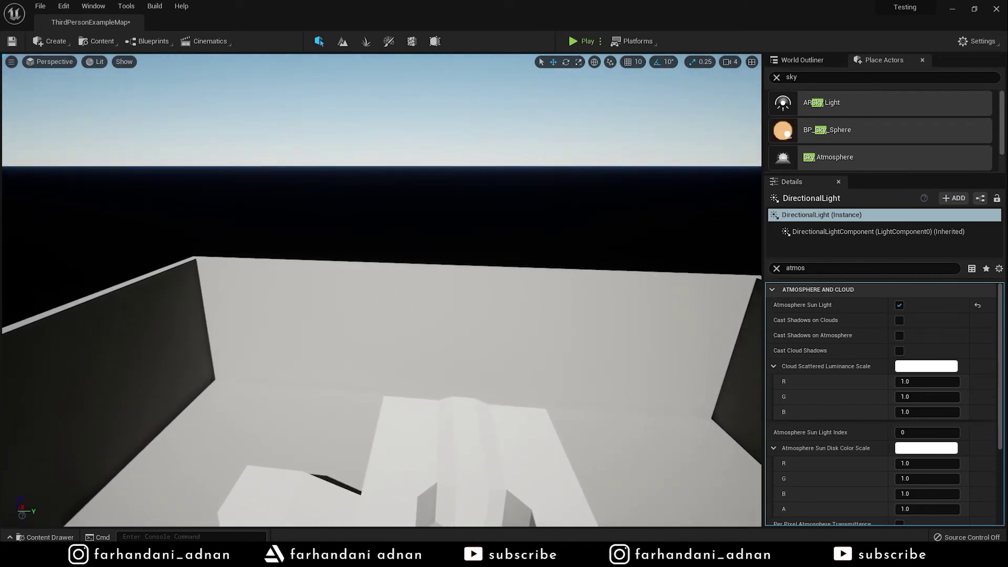
{"action": "right_click_drag", "start_coordinate": [525, 337], "coordinate": [525, 325]}
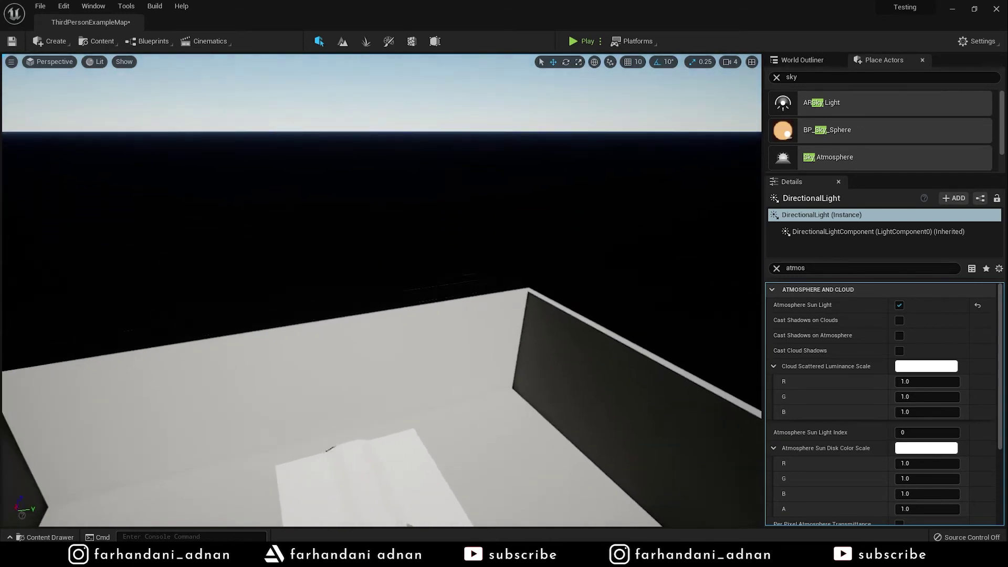
{"action": "right_click_drag", "start_coordinate": [472, 188], "coordinate": [472, 188]}
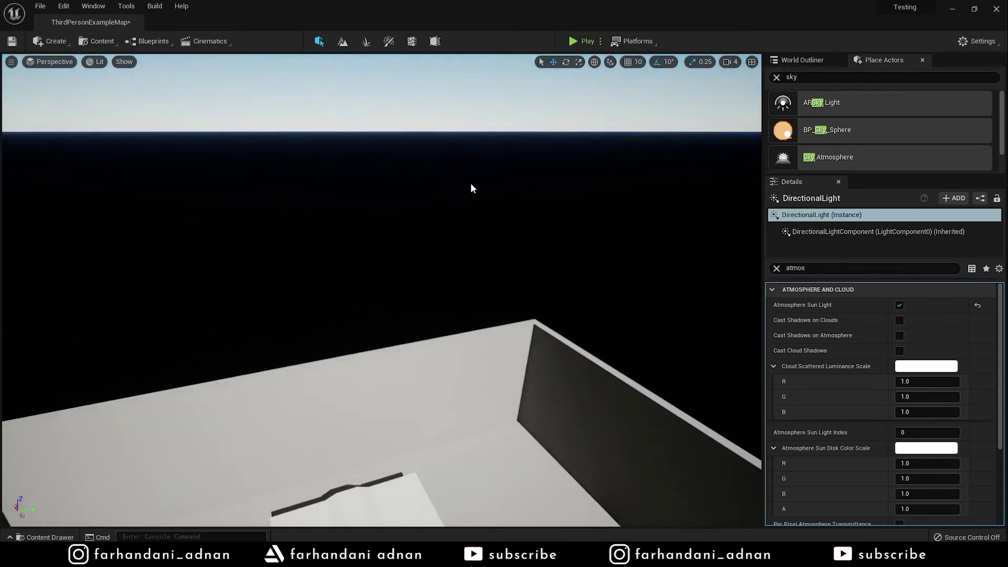
{"action": "right_click_drag", "start_coordinate": [342, 323], "coordinate": [342, 322]}
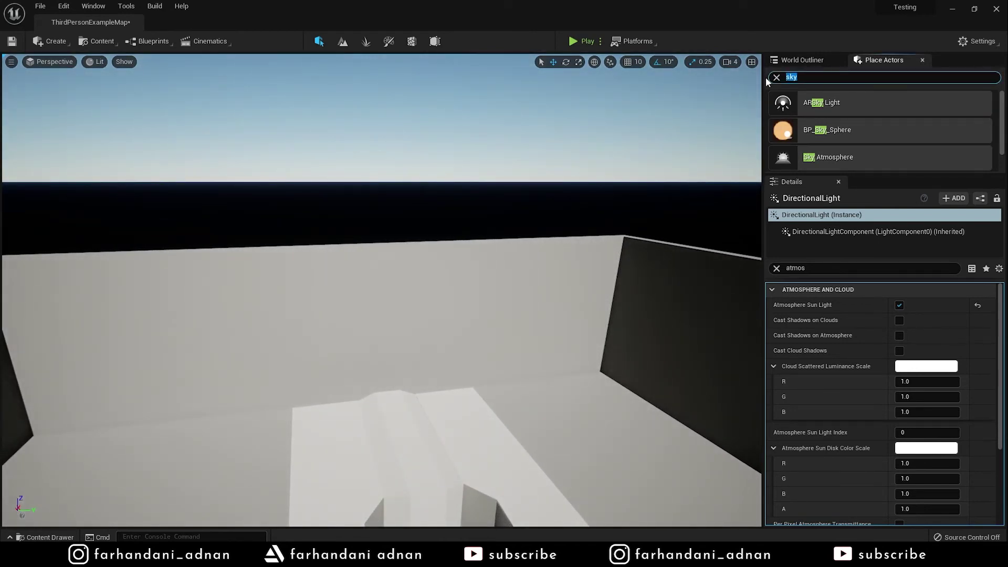
Search 'expo' and drop an Exponential Height Fog actor near the sphere
{"action": "type", "text": "expo"}
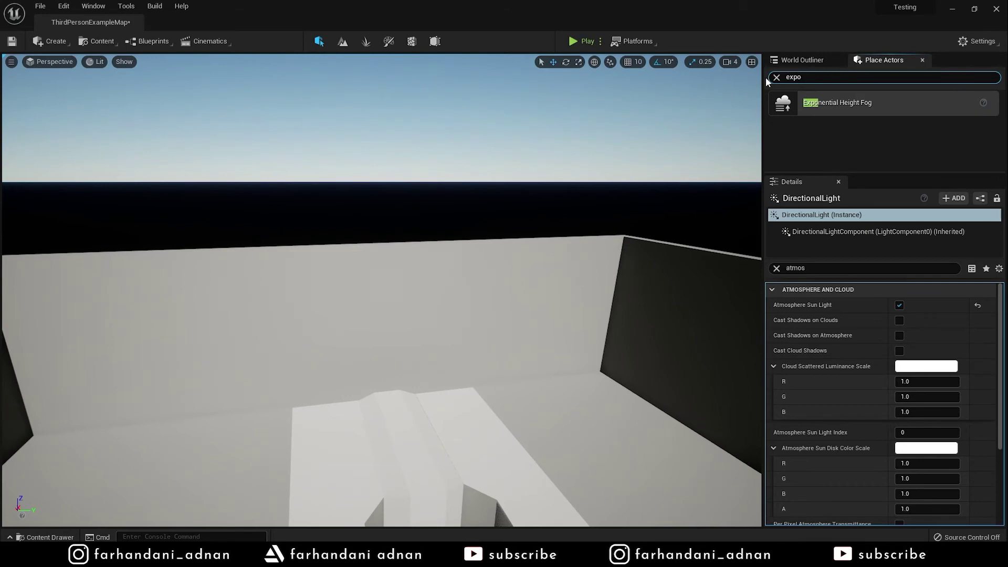
{"action": "right_click_drag", "start_coordinate": [547, 369], "coordinate": [547, 369]}
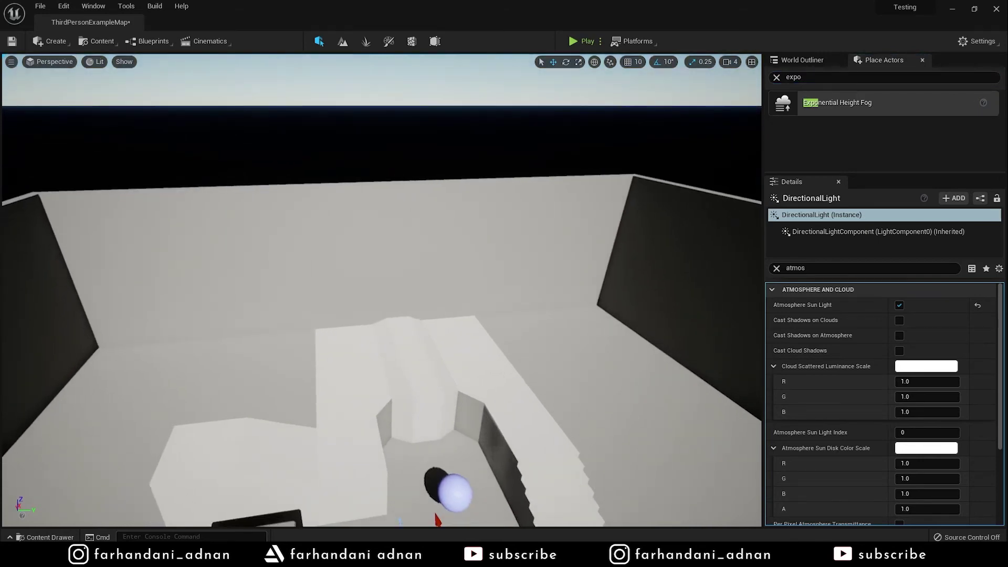
{"action": "right_click_drag", "start_coordinate": [589, 293], "coordinate": [588, 293]}
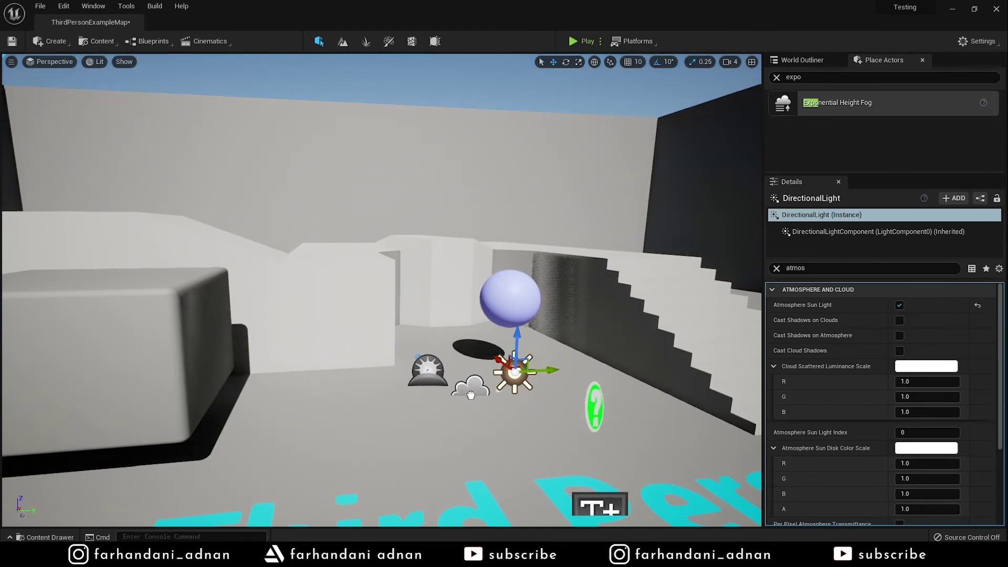
{"action": "left_click", "coordinate": [470, 395]}
{"action": "right_click_drag", "start_coordinate": [470, 395], "coordinate": [470, 395]}
{"action": "right_click_drag", "start_coordinate": [366, 346], "coordinate": [407, 308]}
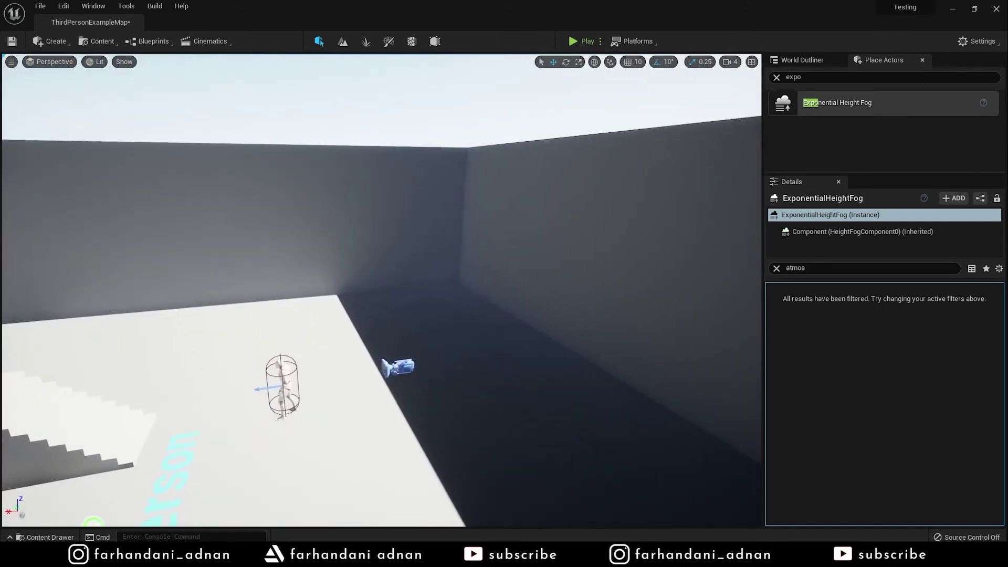
{"action": "right_click_drag", "start_coordinate": [415, 278], "coordinate": [415, 278]}
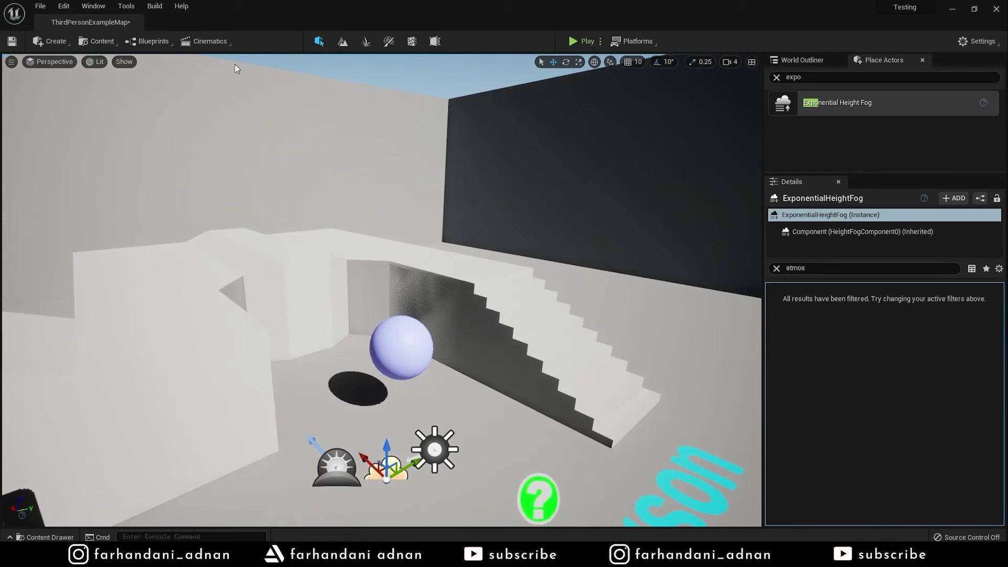
{"action": "left_click", "coordinate": [60, 44]}
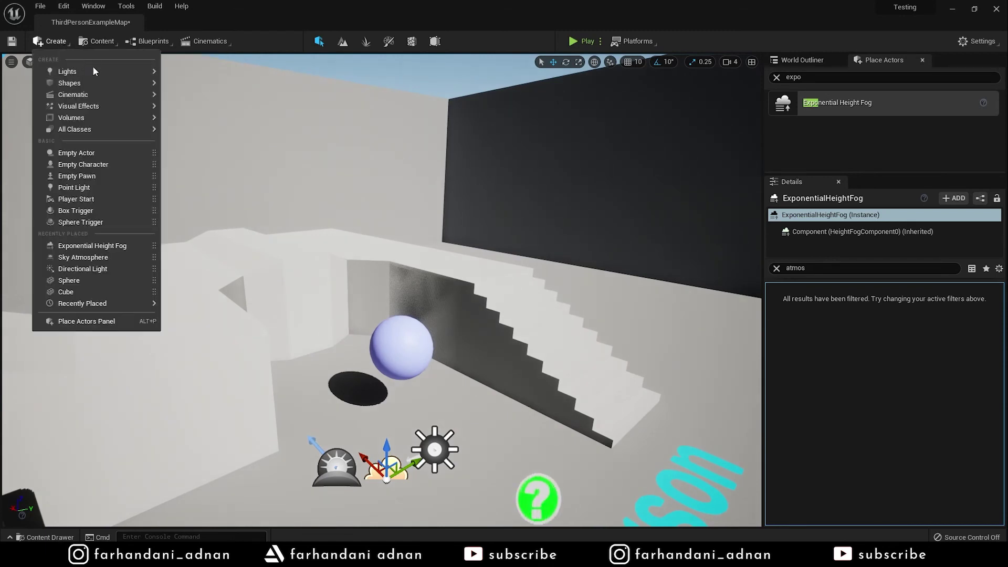
Drag a Sky Light from Create > Lights into the level near the sphere
{"action": "mouse_move", "coordinate": [95, 69]}
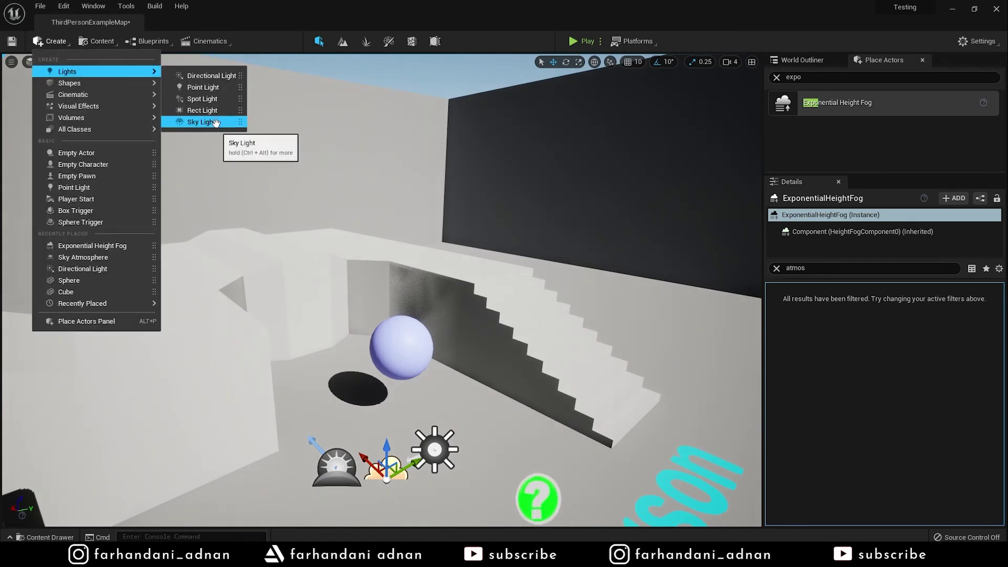
{"action": "right_click_drag", "start_coordinate": [302, 129], "coordinate": [302, 129]}
{"action": "right_click_drag", "start_coordinate": [288, 184], "coordinate": [289, 184]}
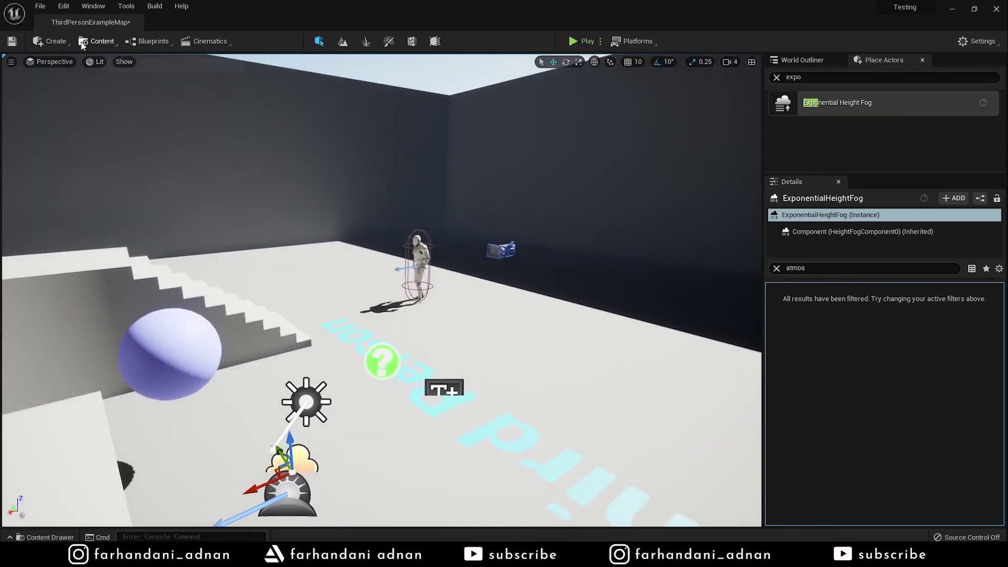
{"action": "left_click", "coordinate": [52, 42]}
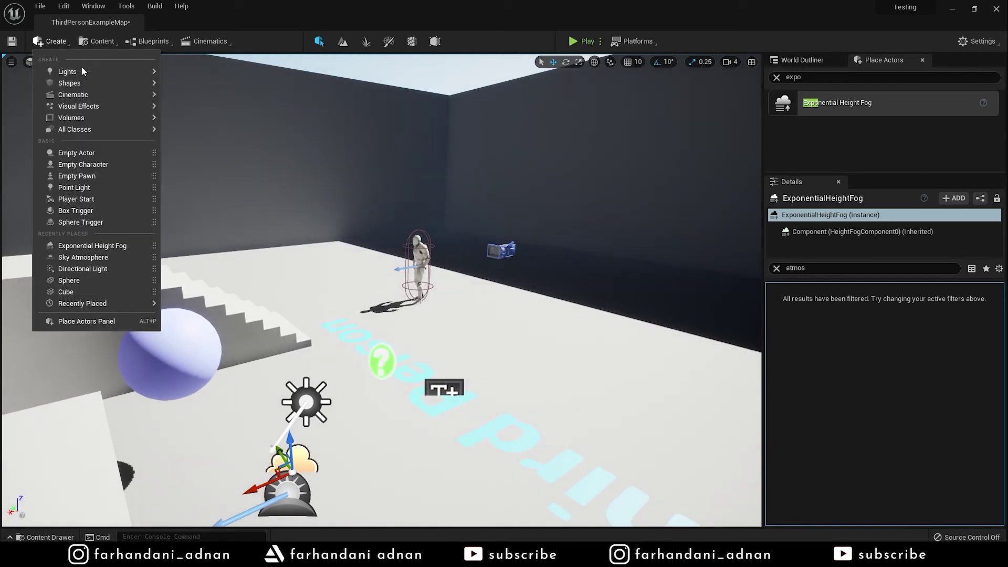
{"action": "mouse_move", "coordinate": [92, 75]}
{"action": "mouse_move", "coordinate": [201, 122]}
{"action": "left_mouse_down"}
{"action": "mouse_move", "coordinate": [412, 466]}
{"action": "mouse_move", "coordinate": [400, 476]}
{"action": "left_mouse_up"}
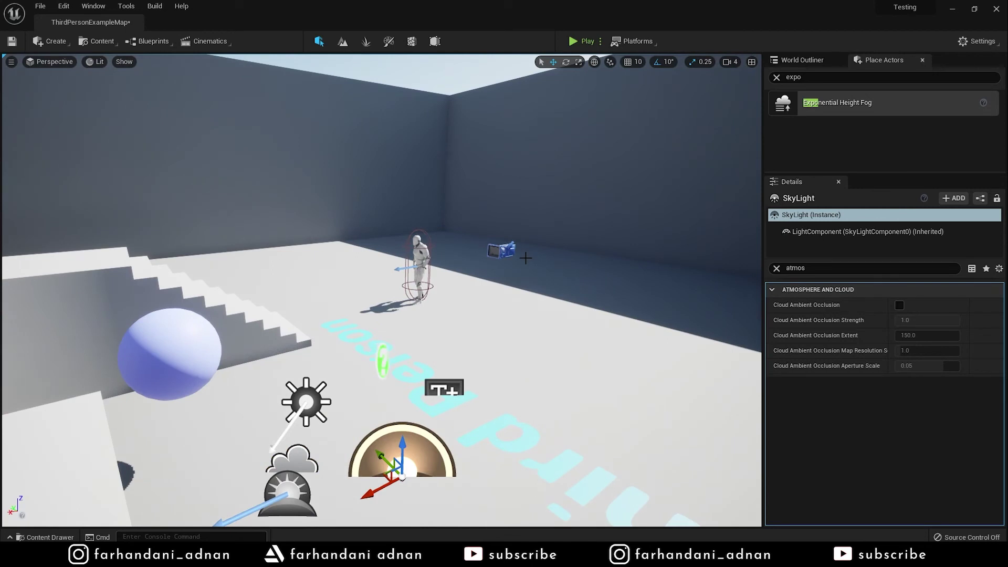
Clear the 'atmo' Details filter and expand the Sky Light's Light and Transform categories
{"action": "left_click", "coordinate": [776, 269]}
{"action": "left_click", "coordinate": [771, 305]}
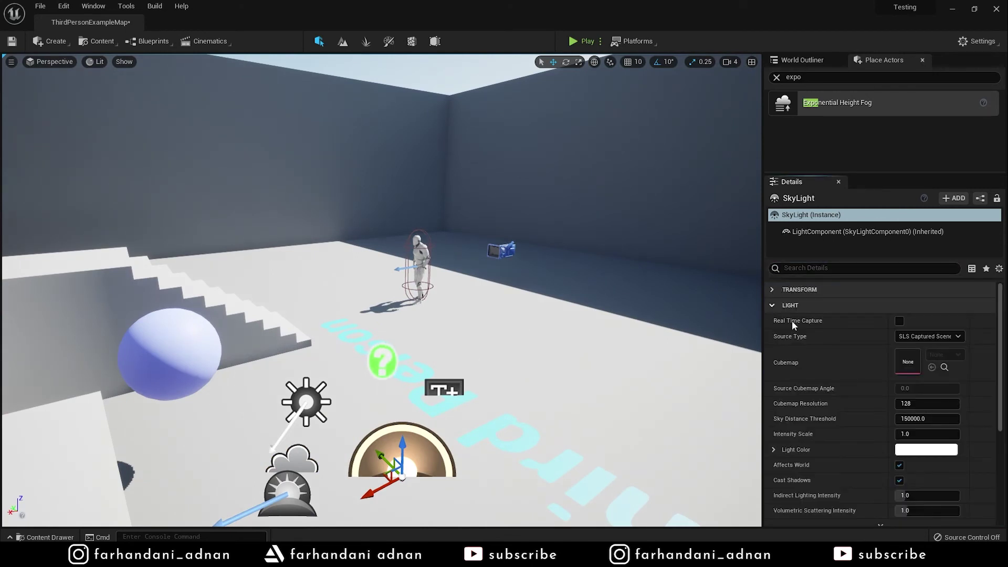
{"action": "scroll", "coordinate": [874, 411], "scroll_direction": "down", "scroll_amount": 3}
{"action": "scroll", "coordinate": [874, 412], "scroll_direction": "up", "scroll_amount": 5}
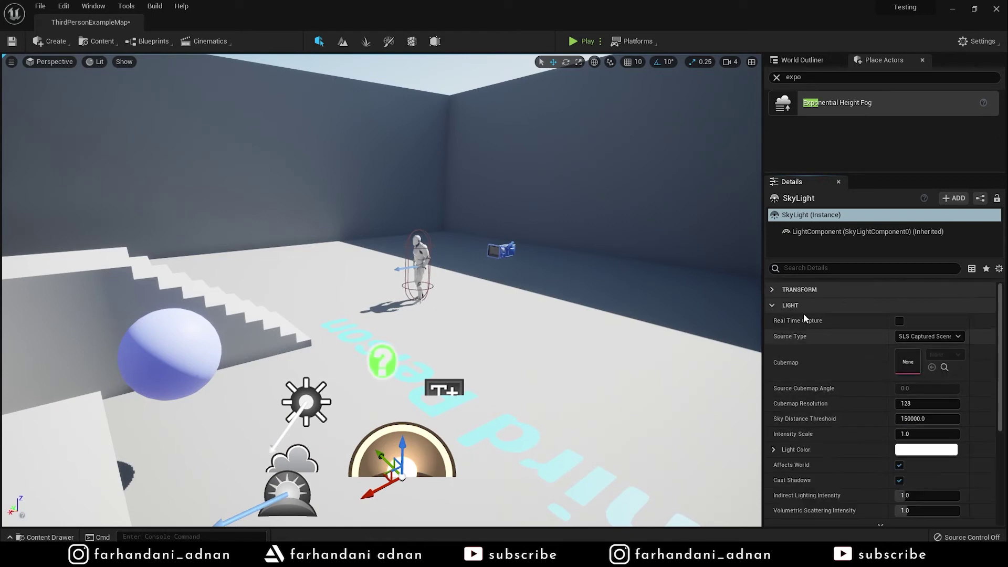
{"action": "left_click", "coordinate": [775, 289]}
{"action": "scroll", "coordinate": [870, 456], "scroll_direction": "down", "scroll_amount": 2}
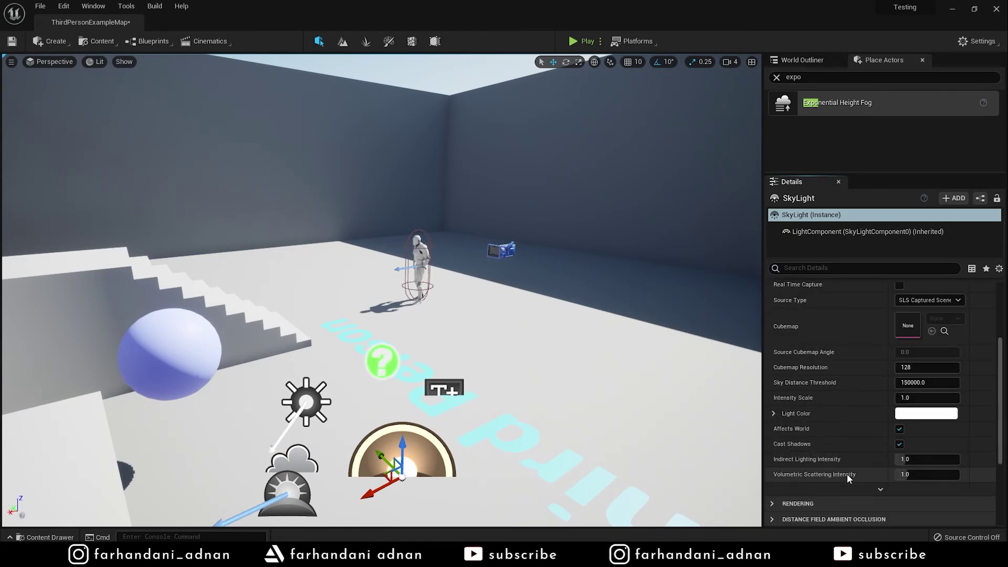
{"action": "scroll", "coordinate": [847, 473], "scroll_direction": "down", "scroll_amount": 3}
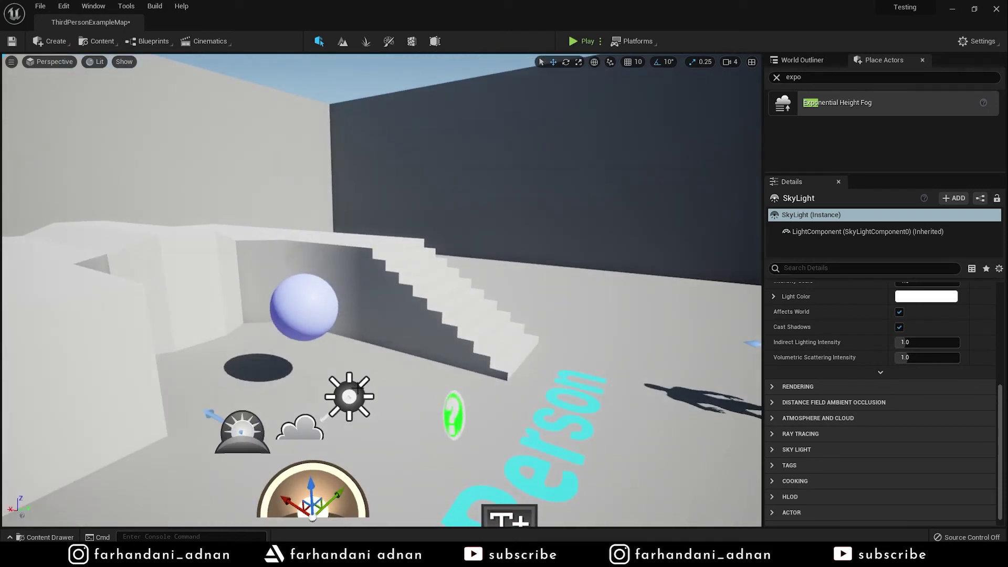
{"action": "left_click", "coordinate": [357, 387]}
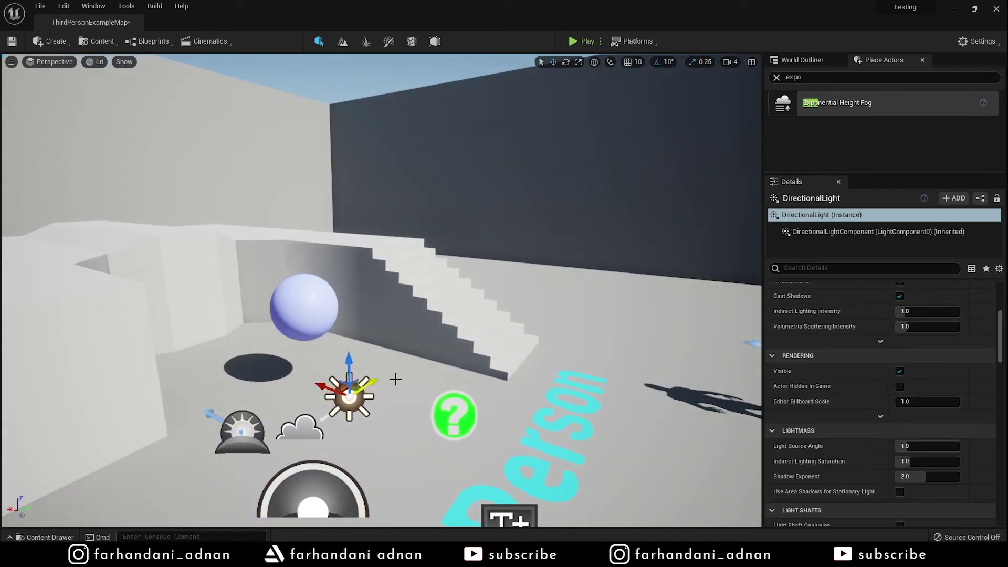
Raise the directional light's Intensity to 100 lux, then set it back to 10 lux
{"action": "left_click_drag", "start_coordinate": [439, 379], "coordinate": [712, 383], "text": "alt"}
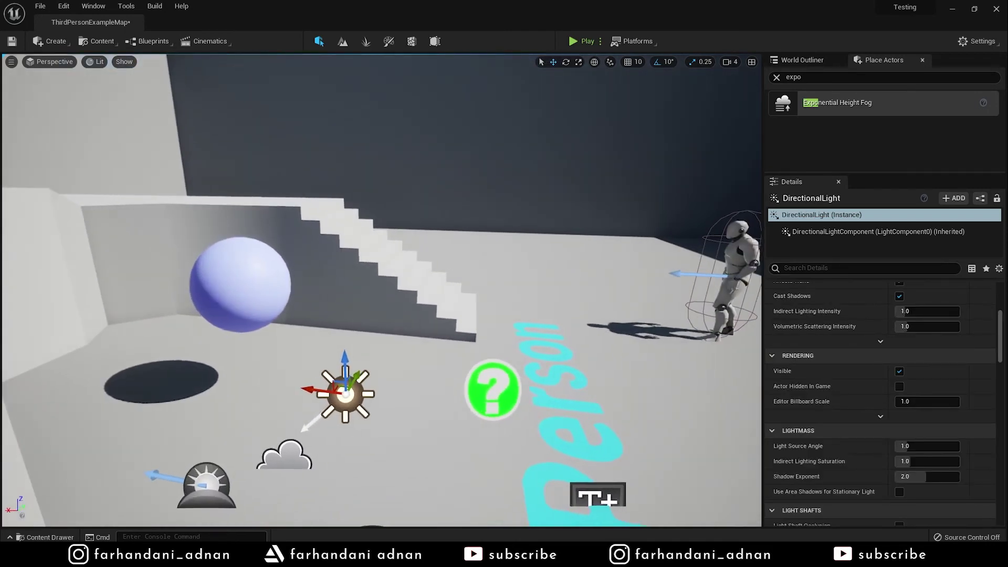
{"action": "scroll", "coordinate": [843, 353], "scroll_direction": "up", "scroll_amount": 3}
{"action": "scroll", "coordinate": [843, 354], "scroll_direction": "up", "scroll_amount": 3}
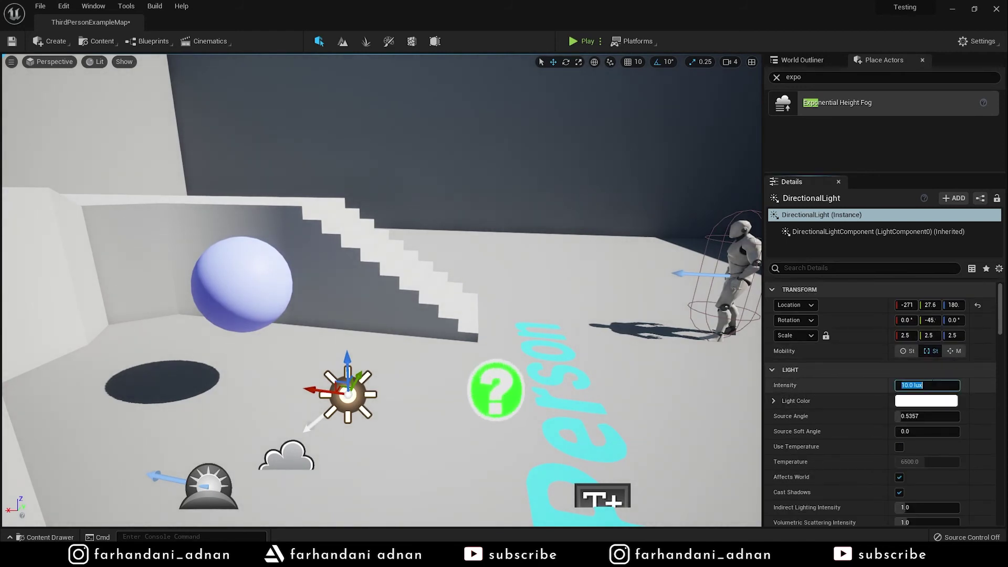
{"action": "key", "text": "Return"}
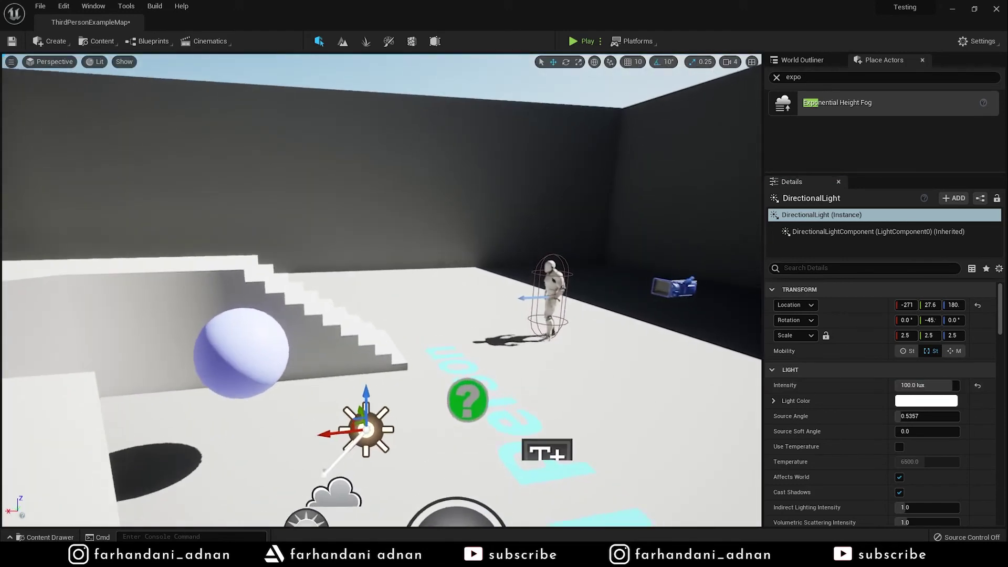
{"action": "left_click", "coordinate": [933, 386]}
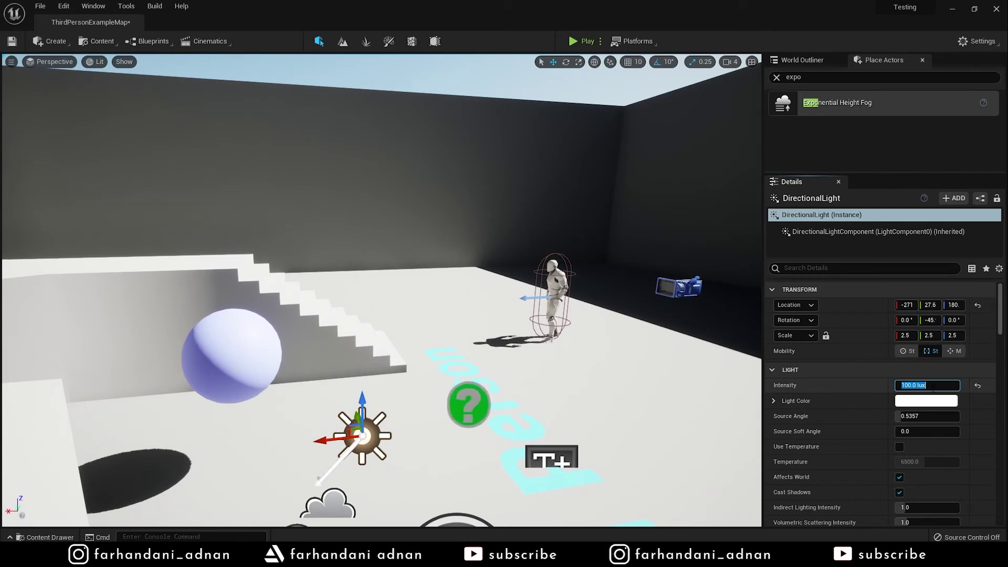
{"action": "type", "text": "10"}
{"action": "key", "text": "Return"}
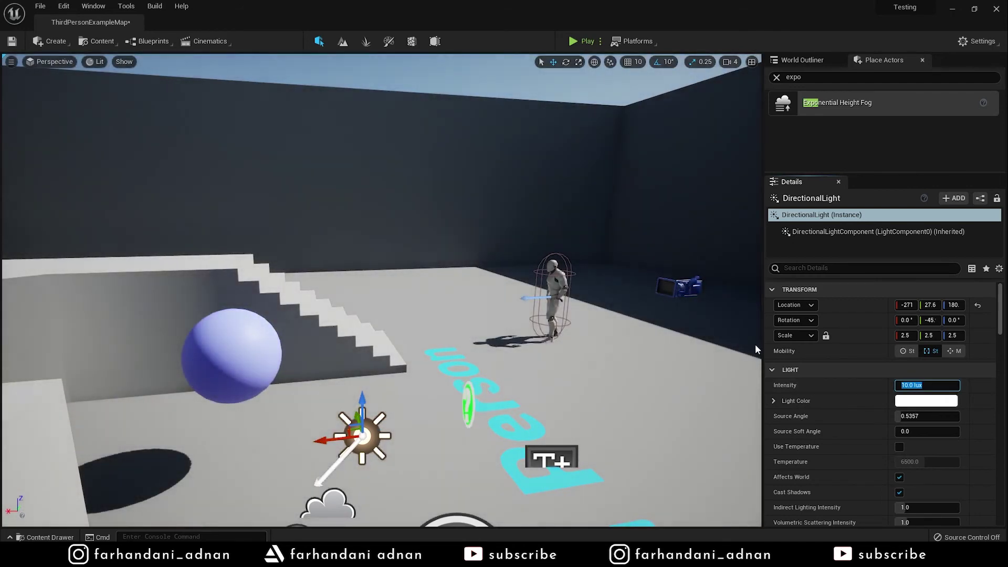
{"action": "right_click_drag", "start_coordinate": [756, 350], "coordinate": [525, 367]}
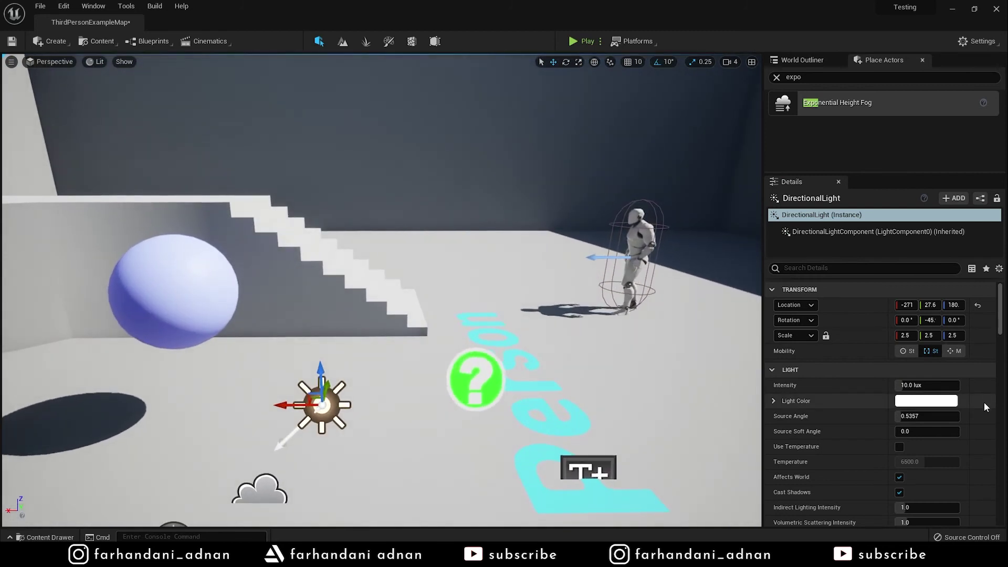
{"action": "scroll", "coordinate": [647, 365], "scroll_direction": "down", "scroll_amount": 3}
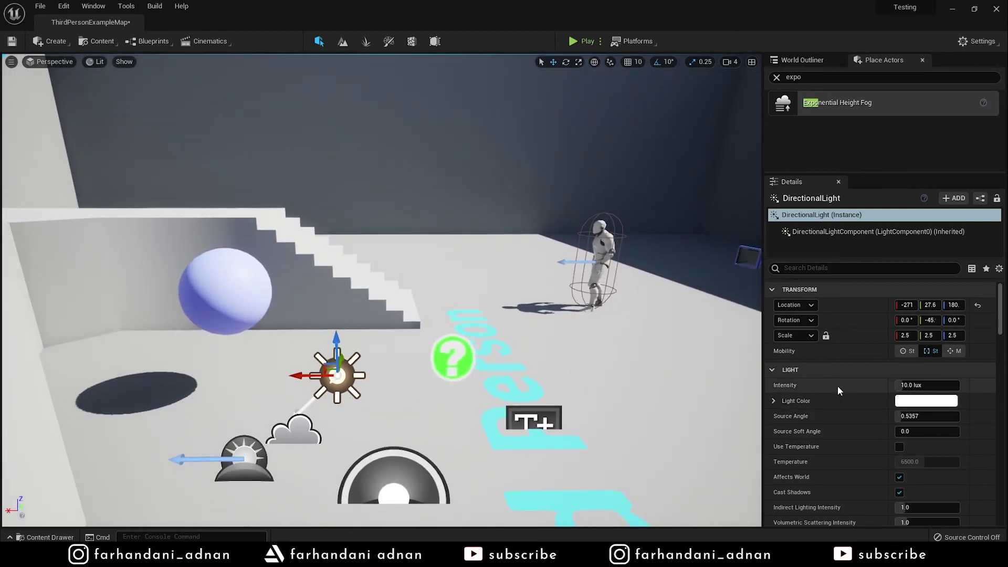
{"action": "scroll", "coordinate": [844, 402], "scroll_direction": "down", "scroll_amount": 2}
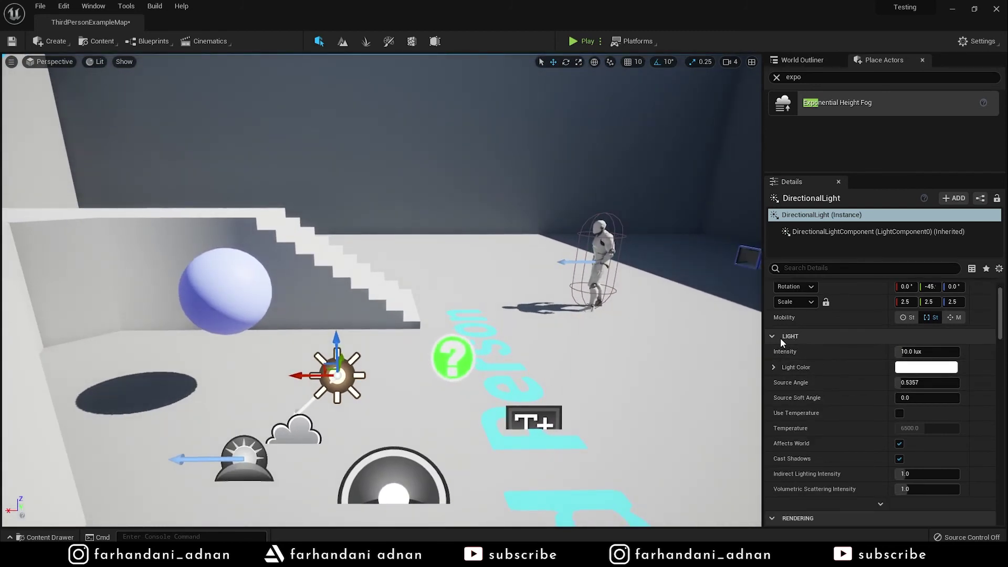
{"action": "scroll", "coordinate": [876, 459], "scroll_direction": "down", "scroll_amount": 3}
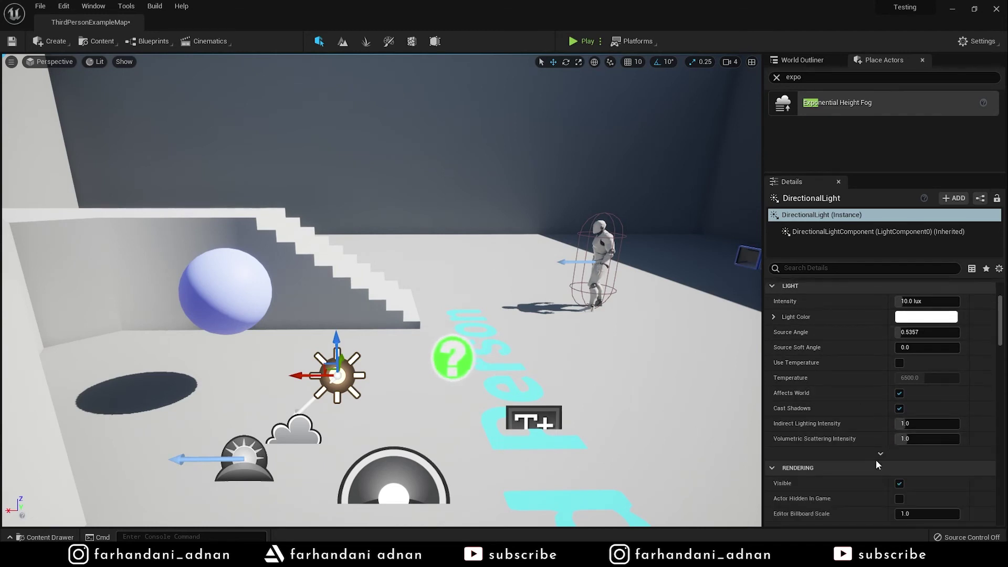
{"action": "mouse_move", "coordinate": [777, 426]}
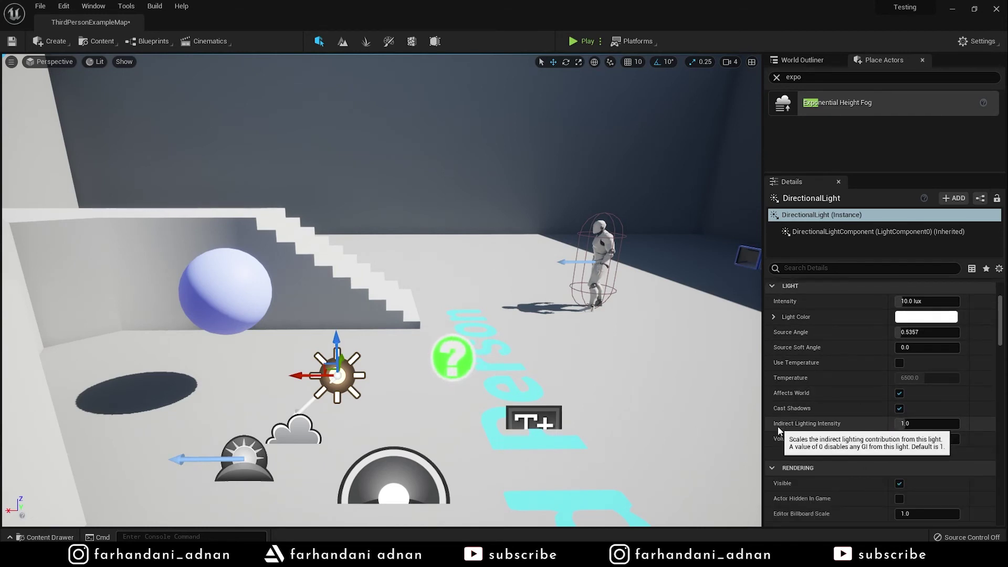
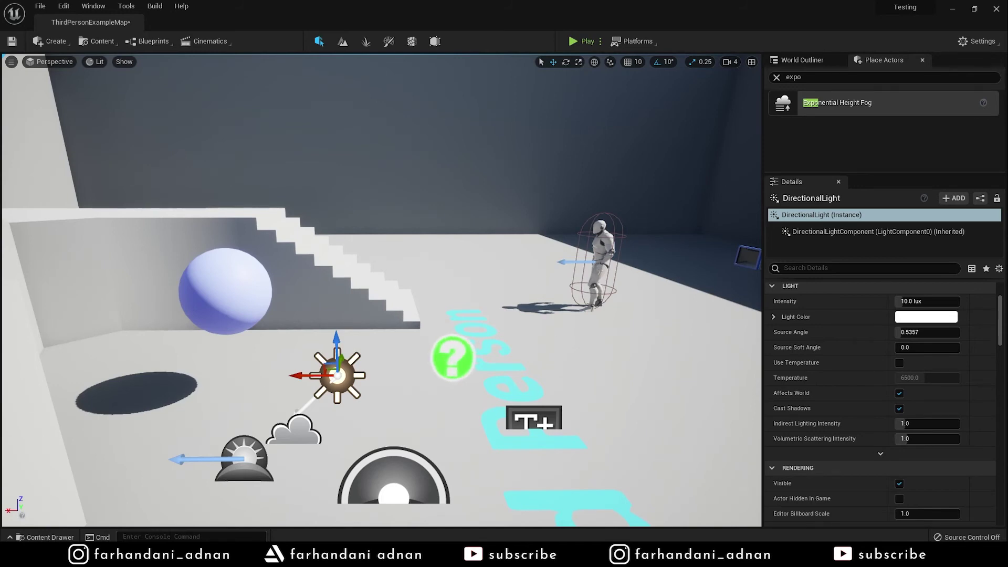
Raise the DirectionalLight higher above the floor near the stairs and sphere
{"action": "right_click_drag", "start_coordinate": [544, 284], "coordinate": [543, 282]}
{"action": "key", "text": "a"}
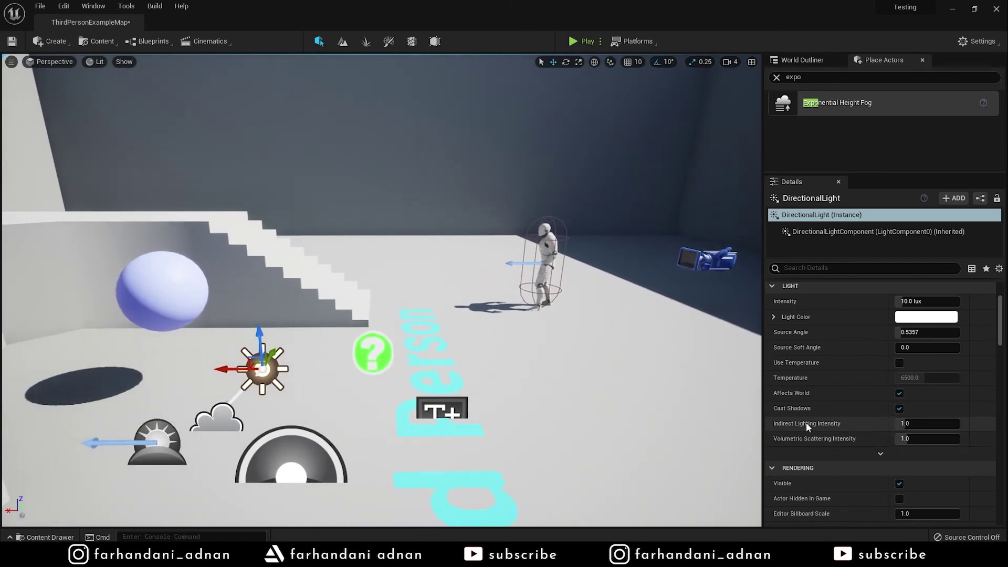
{"action": "left_click_drag", "start_coordinate": [259, 339], "coordinate": [305, 235]}
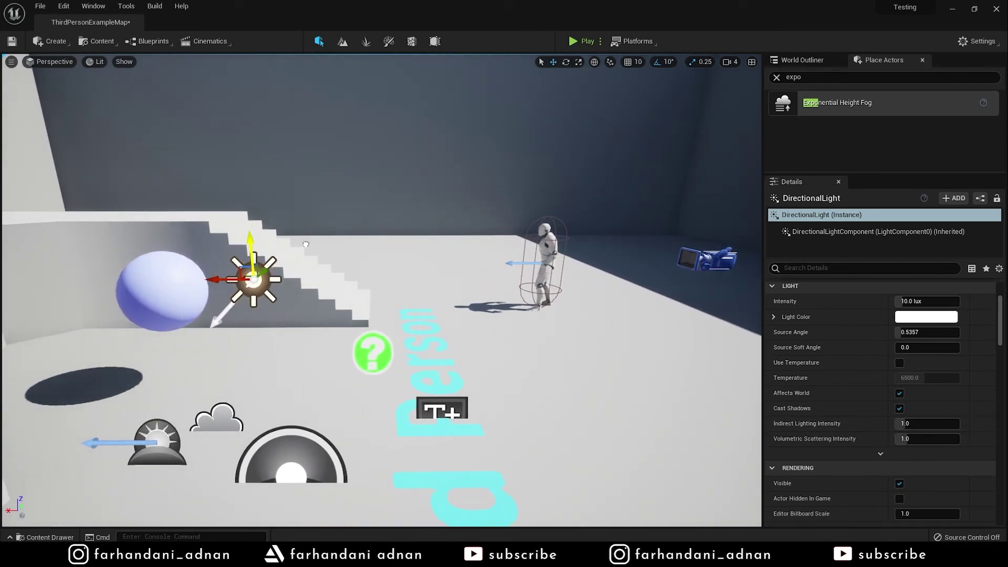
Reframe the view over the room, light, character and floor text, then select Indirect Lighting Intensity
{"action": "mouse_move", "coordinate": [613, 309]}
{"action": "right_mouse_down"}
{"action": "mouse_move", "coordinate": [613, 294]}
{"action": "mouse_move", "coordinate": [310, 100]}
{"action": "right_mouse_up"}
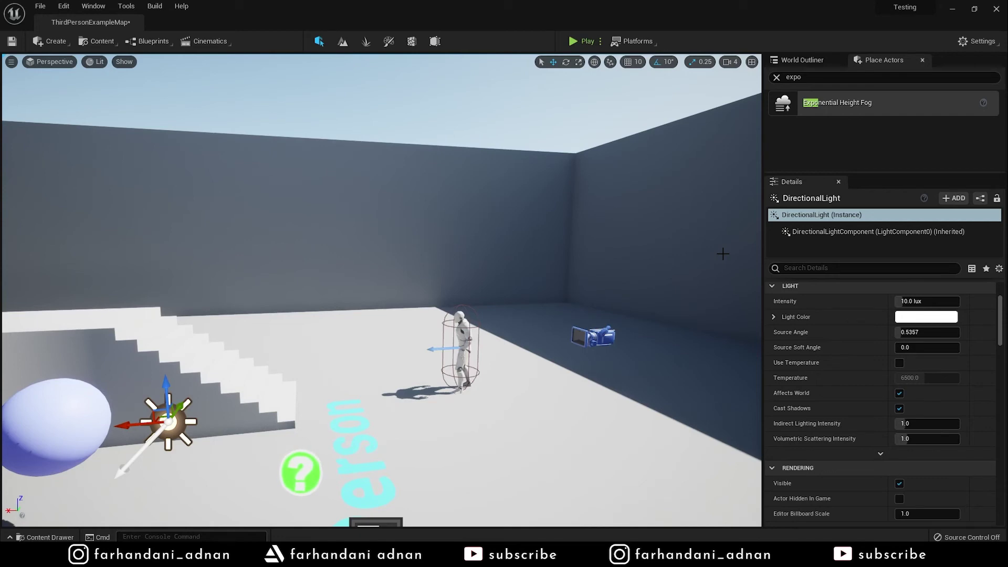
{"action": "right_click_drag", "start_coordinate": [722, 254], "coordinate": [683, 247]}
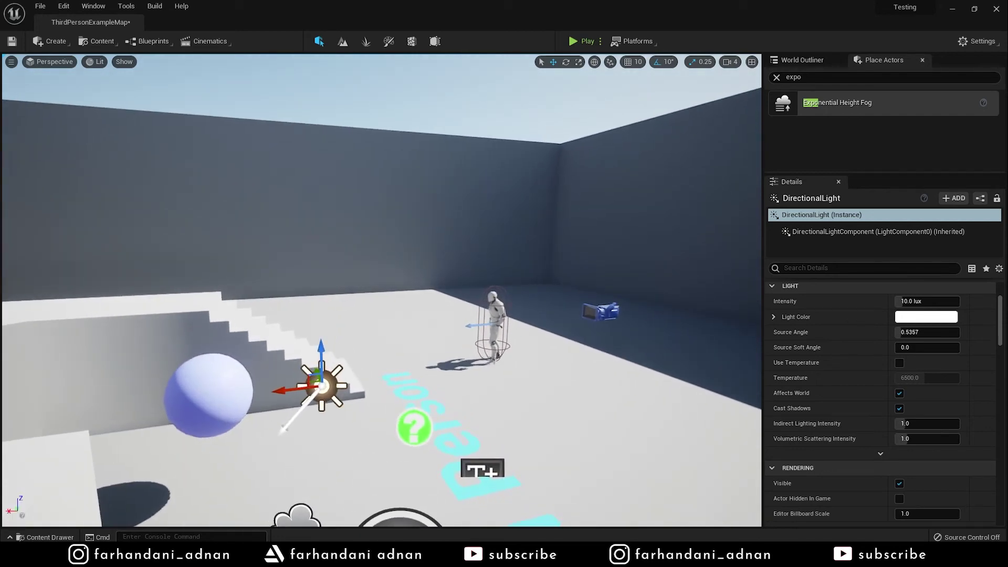
{"action": "right_click_drag", "start_coordinate": [387, 304], "coordinate": [387, 304]}
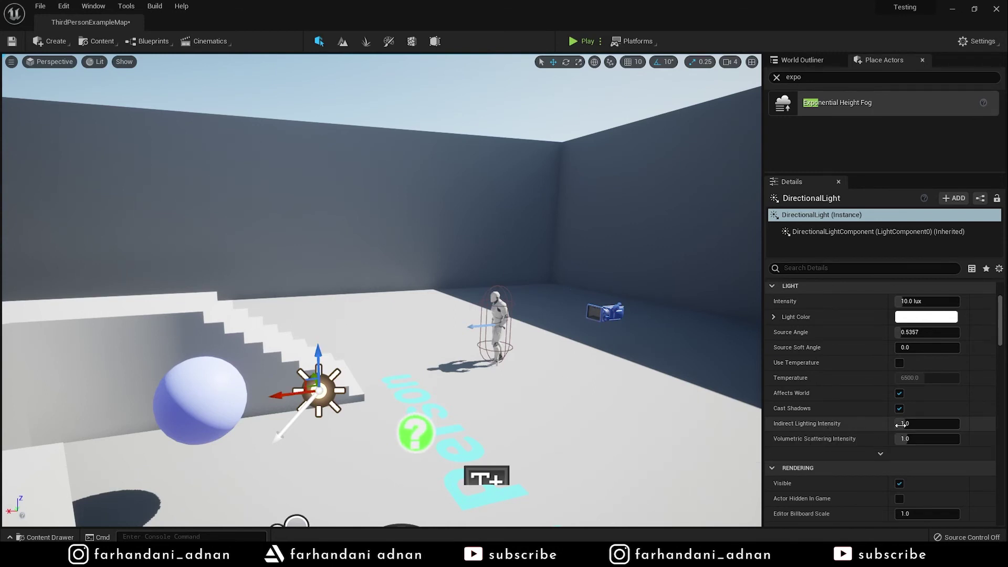
{"action": "right_click_drag", "start_coordinate": [584, 387], "coordinate": [683, 384]}
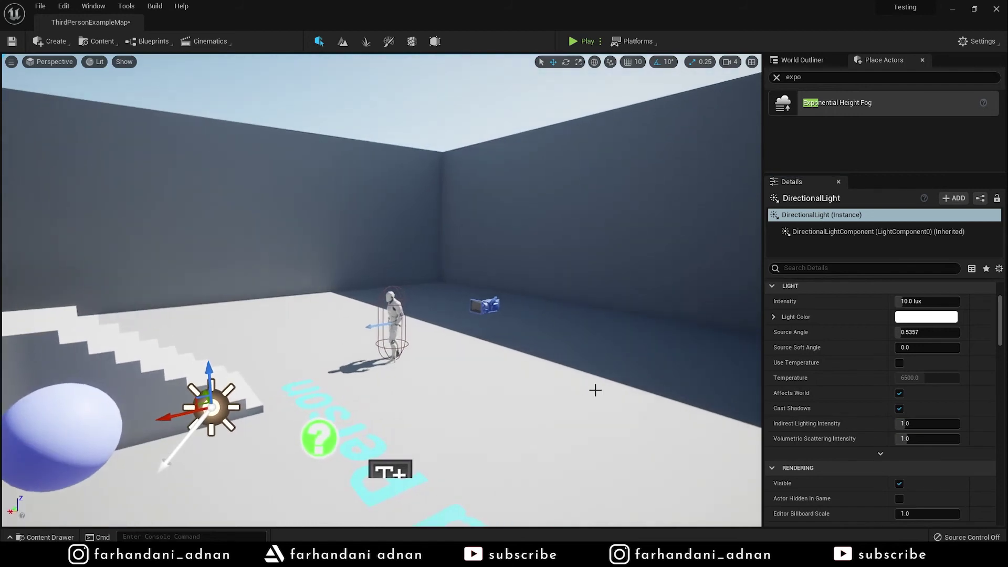
{"action": "left_click", "coordinate": [933, 425]}
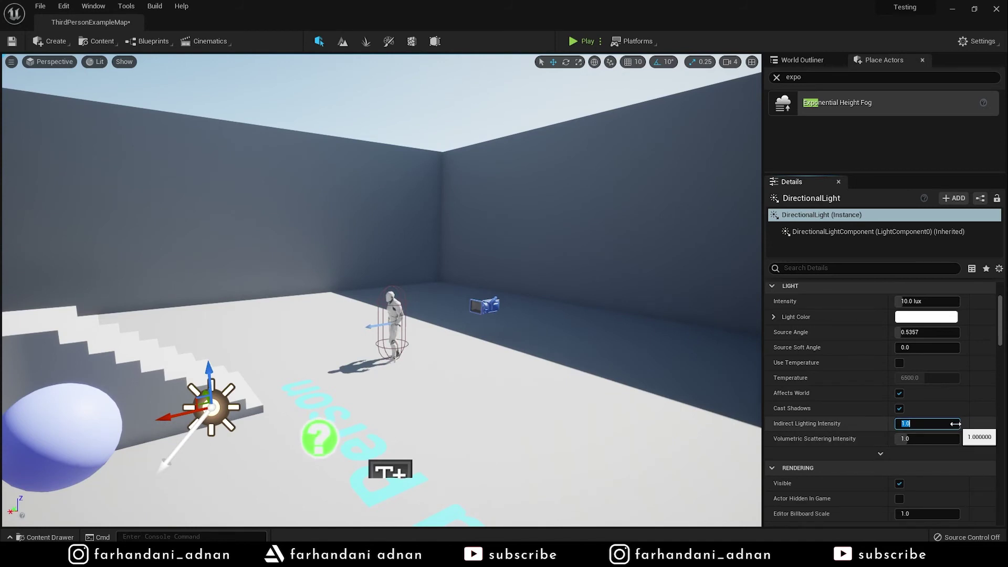
{"action": "type", "text": "10"}
Set Indirect Lighting Intensity to 10, try 50, then return it to 10 and compare
{"action": "key", "text": "Return"}
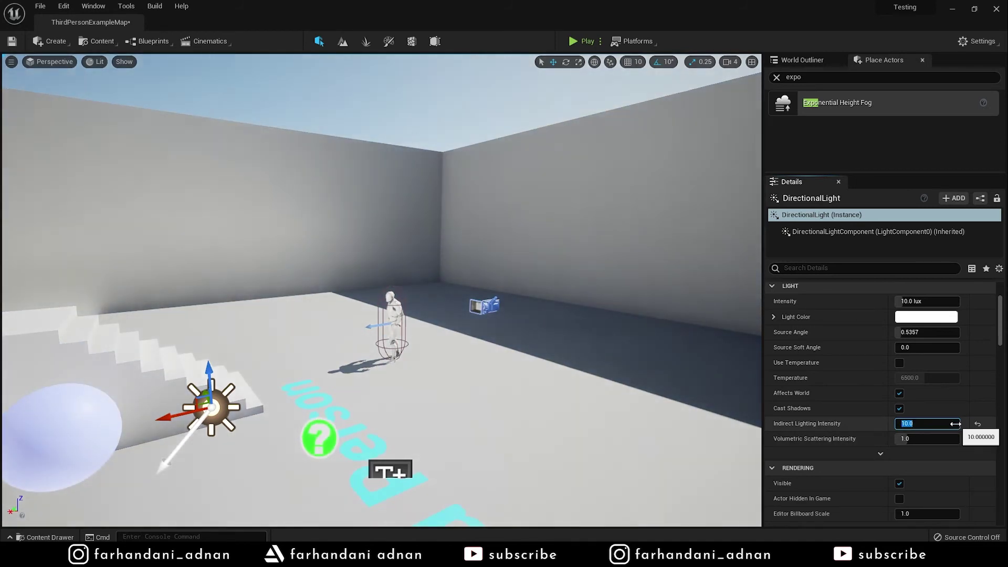
{"action": "mouse_move", "coordinate": [317, 306]}
{"action": "right_mouse_down"}
{"action": "mouse_move", "coordinate": [284, 315]}
{"action": "mouse_move", "coordinate": [315, 310]}
{"action": "right_mouse_up"}
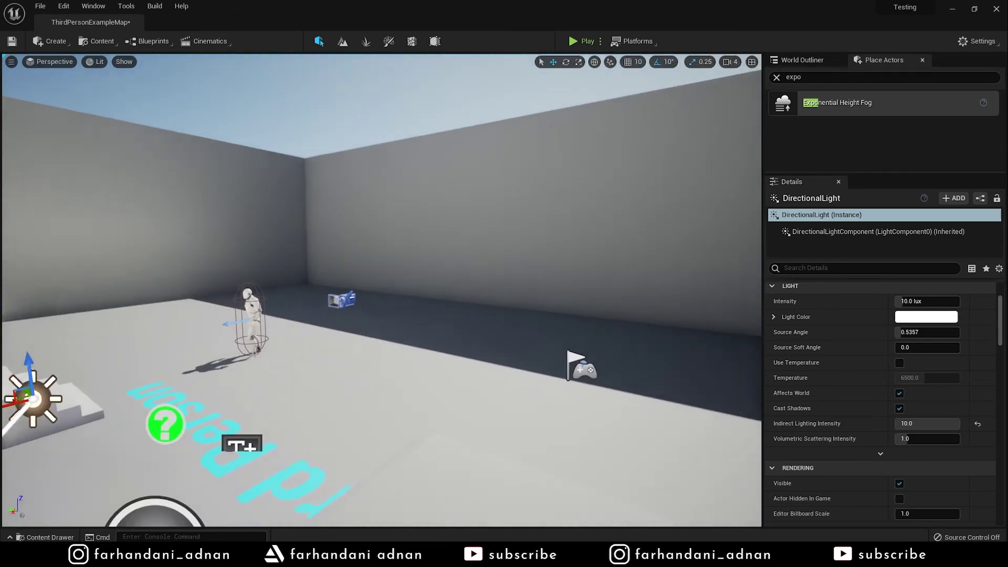
{"action": "left_click", "coordinate": [895, 423]}
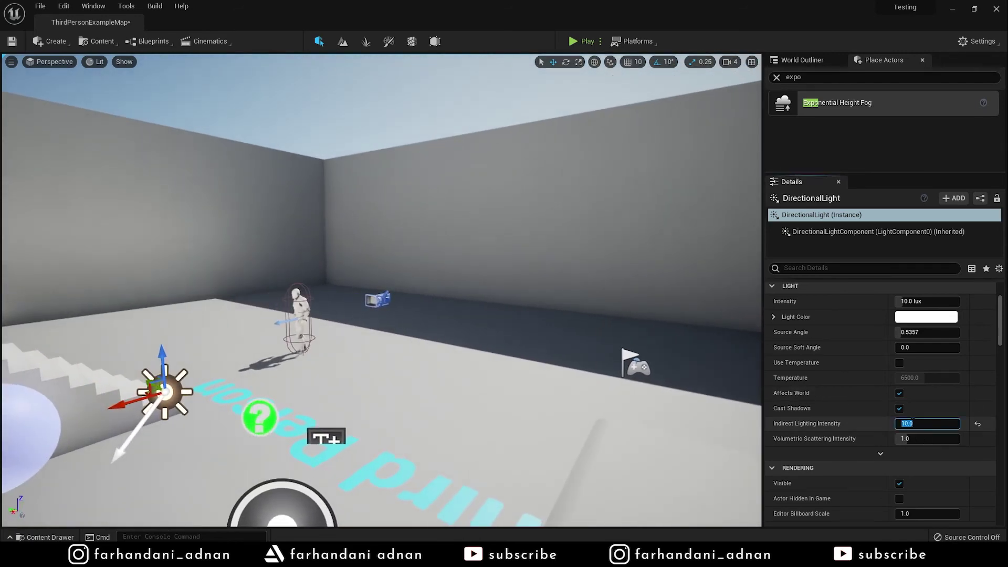
{"action": "type", "text": "50"}
{"action": "key", "text": "Return"}
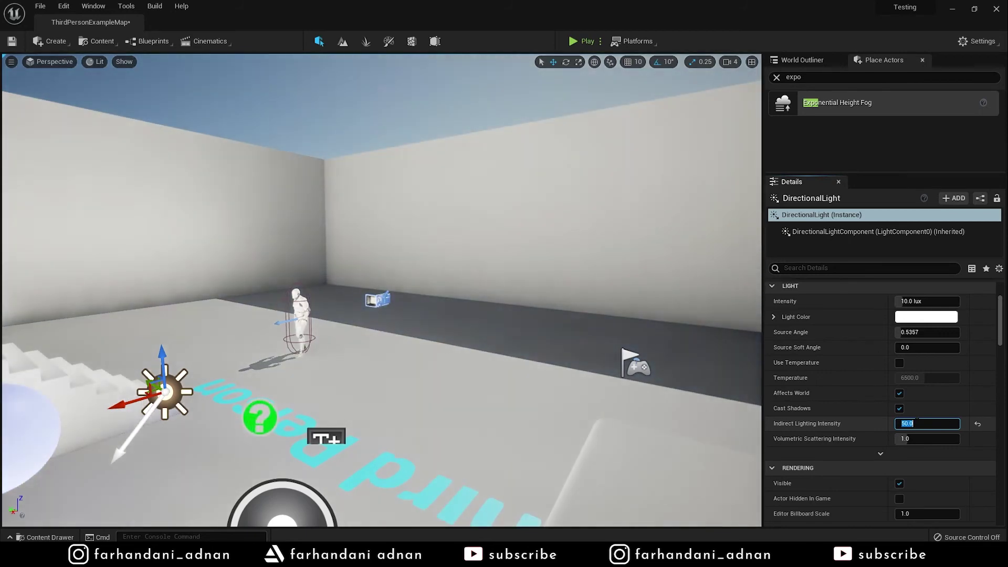
{"action": "right_click_drag", "start_coordinate": [368, 289], "coordinate": [336, 294]}
{"action": "right_click_drag", "start_coordinate": [700, 395], "coordinate": [704, 394]}
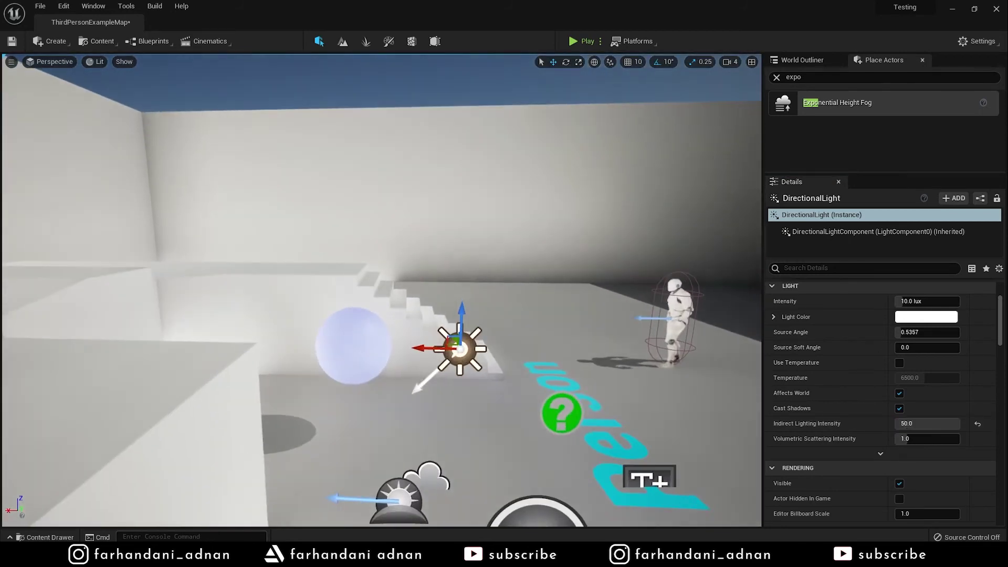
{"action": "left_click", "coordinate": [930, 423]}
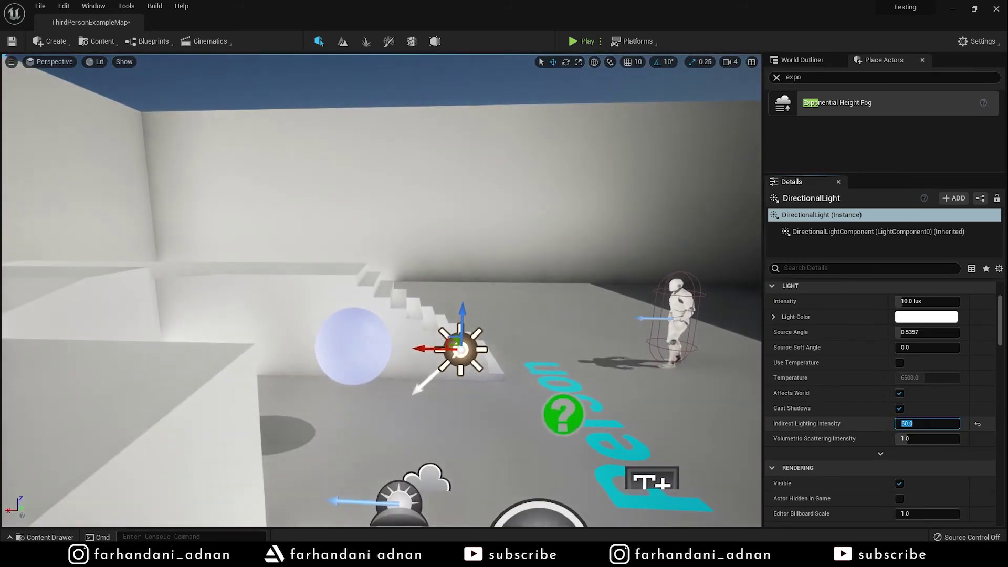
{"action": "type", "text": "10"}
{"action": "key", "text": "Return"}
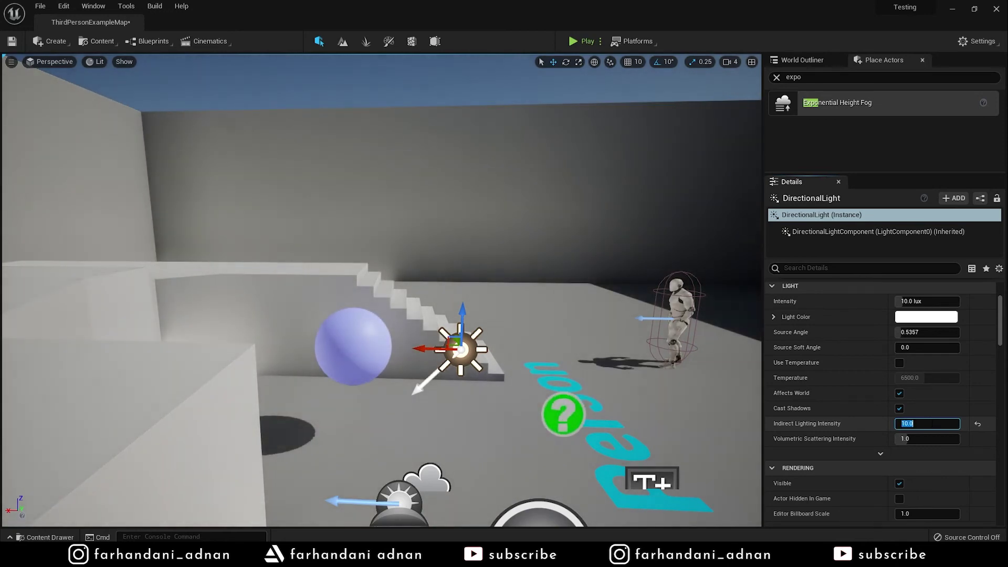
{"action": "mouse_move", "coordinate": [382, 289]}
{"action": "right_mouse_down"}
{"action": "mouse_move", "coordinate": [367, 295]}
{"action": "mouse_move", "coordinate": [536, 307]}
{"action": "right_mouse_up"}
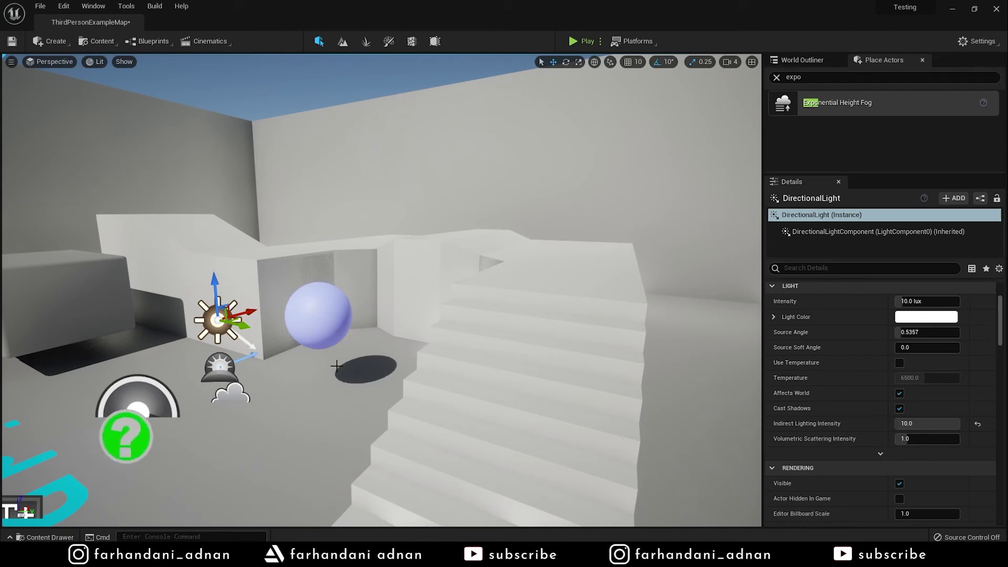
Focus the DirectionalLight, nudge the SkyLight slightly upward, and show the viewport view-mode list
{"action": "key", "text": "f"}
{"action": "scroll", "coordinate": [478, 343], "scroll_direction": "down", "scroll_amount": 5}
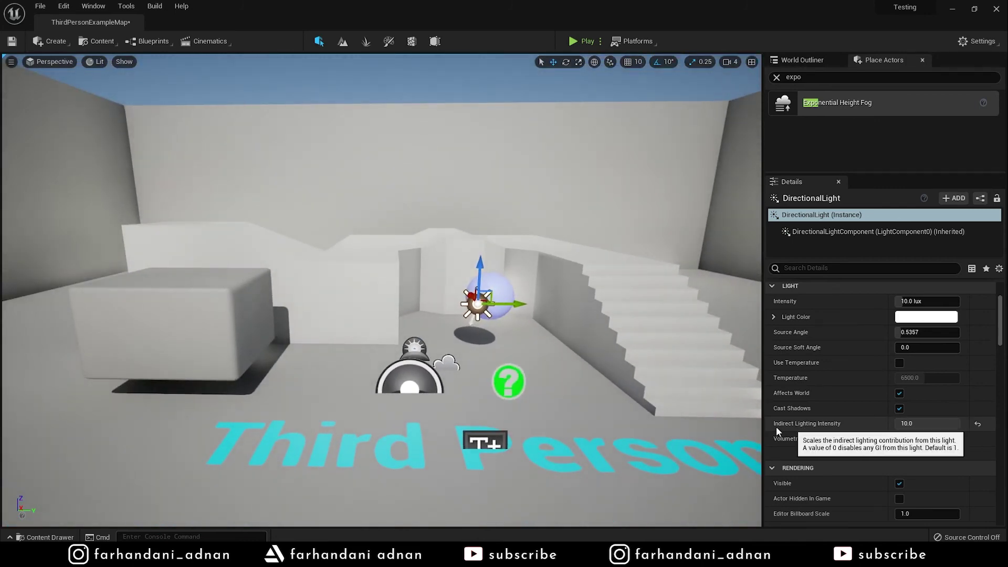
{"action": "scroll", "coordinate": [514, 387], "scroll_direction": "up", "scroll_amount": 4}
{"action": "left_click", "coordinate": [441, 415]}
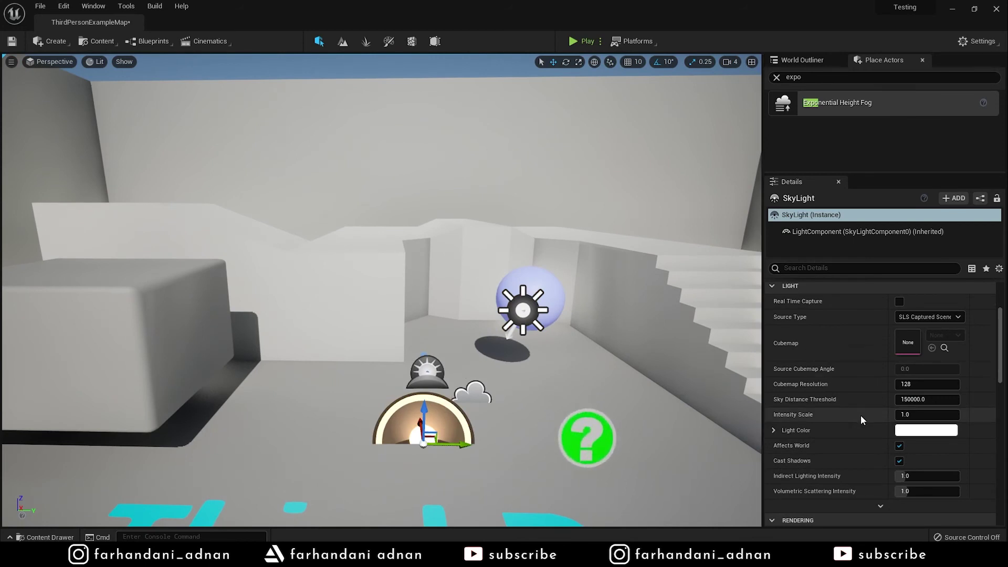
{"action": "key", "text": "ctrl+z"}
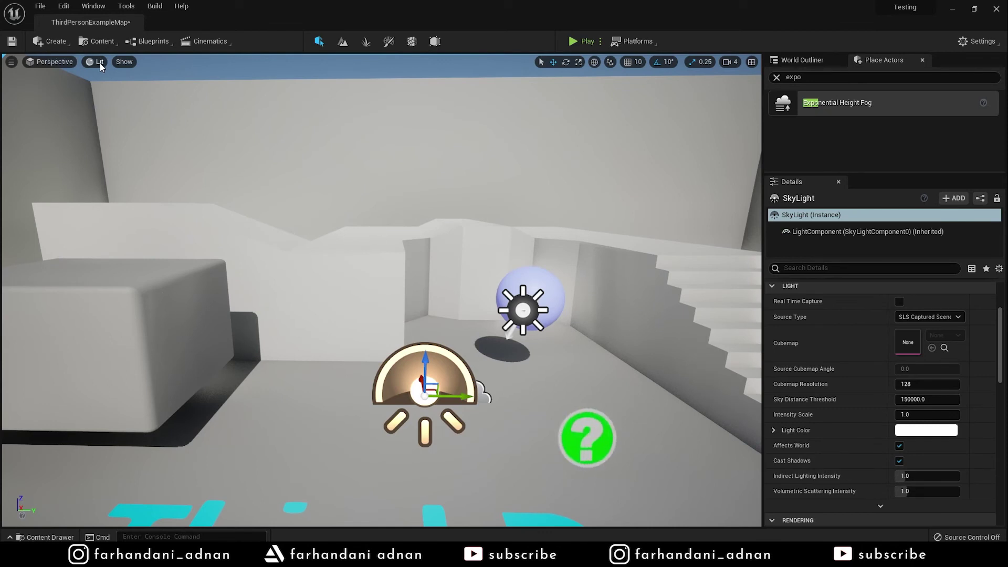
{"action": "left_click", "coordinate": [100, 62]}
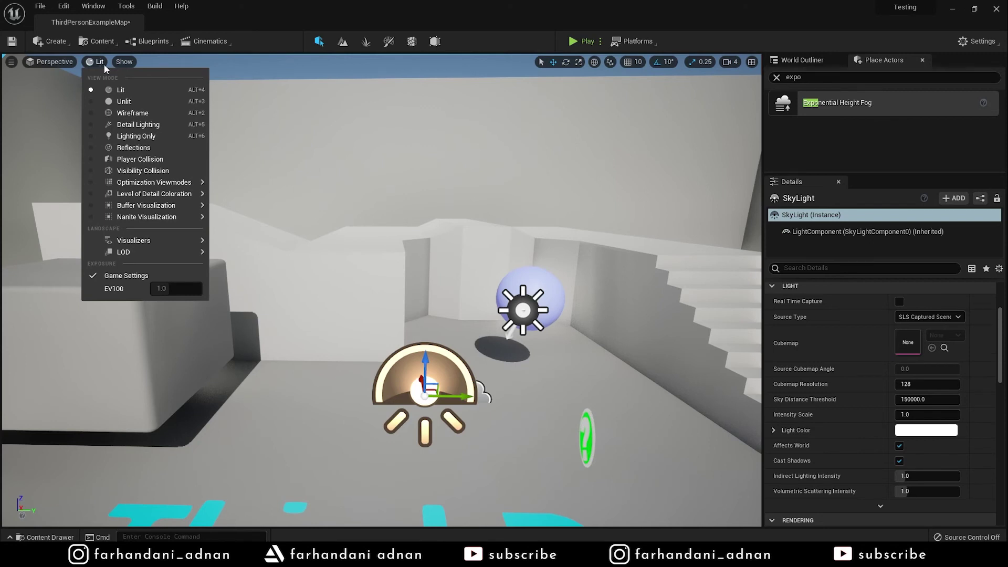
{"action": "left_click", "coordinate": [50, 46]}
Place a trial point light beside the sphere, frame it, then delete it
{"action": "mouse_move", "coordinate": [78, 70]}
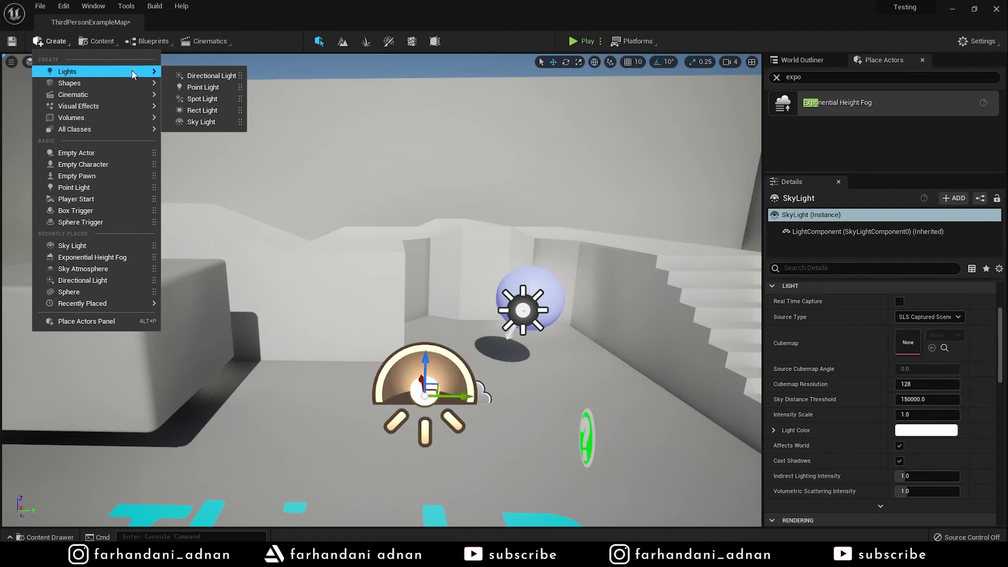
{"action": "left_click_drag", "start_coordinate": [204, 87], "coordinate": [578, 362]}
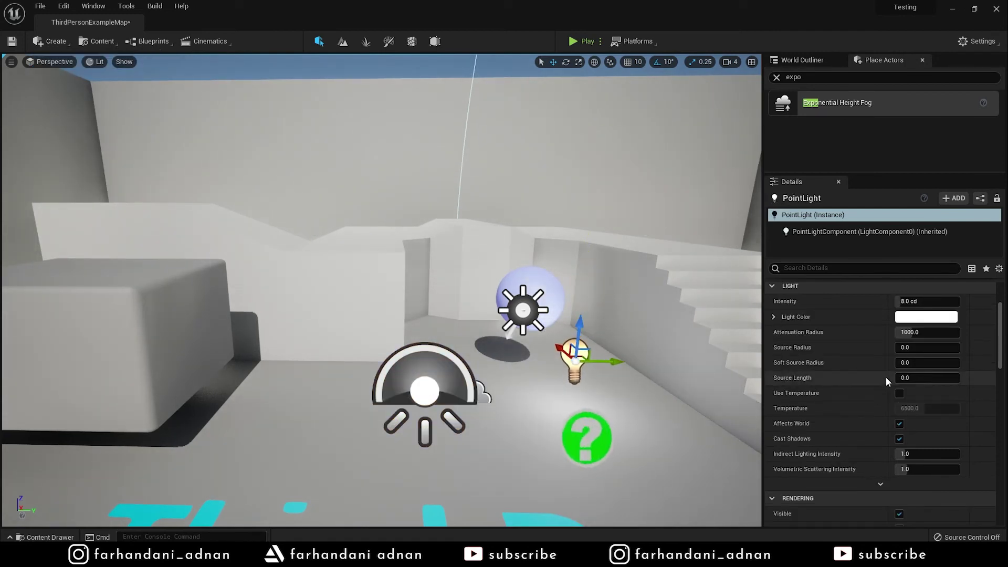
{"action": "scroll", "coordinate": [887, 383], "scroll_direction": "up", "scroll_amount": 2}
{"action": "scroll", "coordinate": [866, 448], "scroll_direction": "down", "scroll_amount": 2}
{"action": "scroll", "coordinate": [866, 446], "scroll_direction": "down", "scroll_amount": 1}
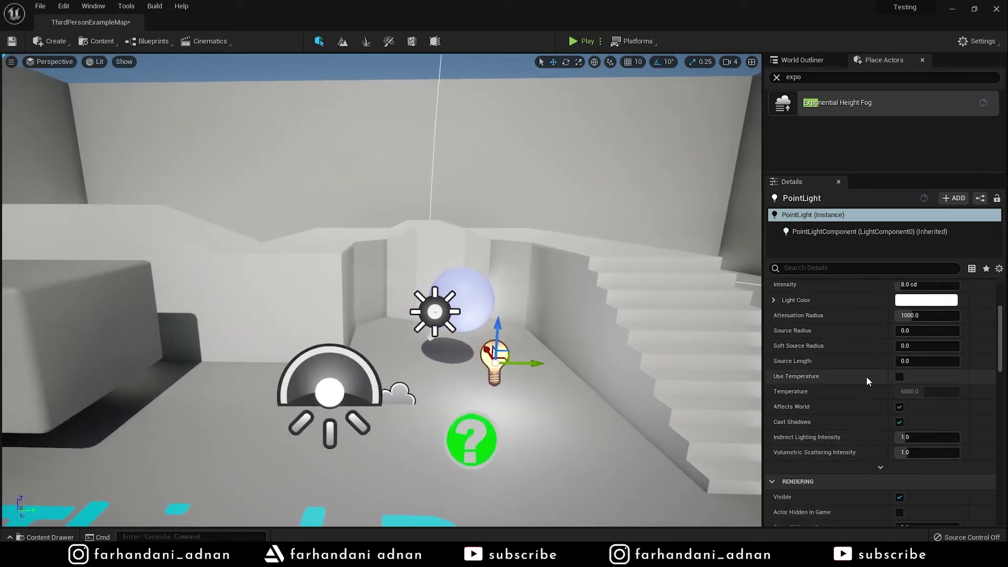
{"action": "scroll", "coordinate": [825, 356], "scroll_direction": "up", "scroll_amount": 2}
{"action": "key", "text": "f"}
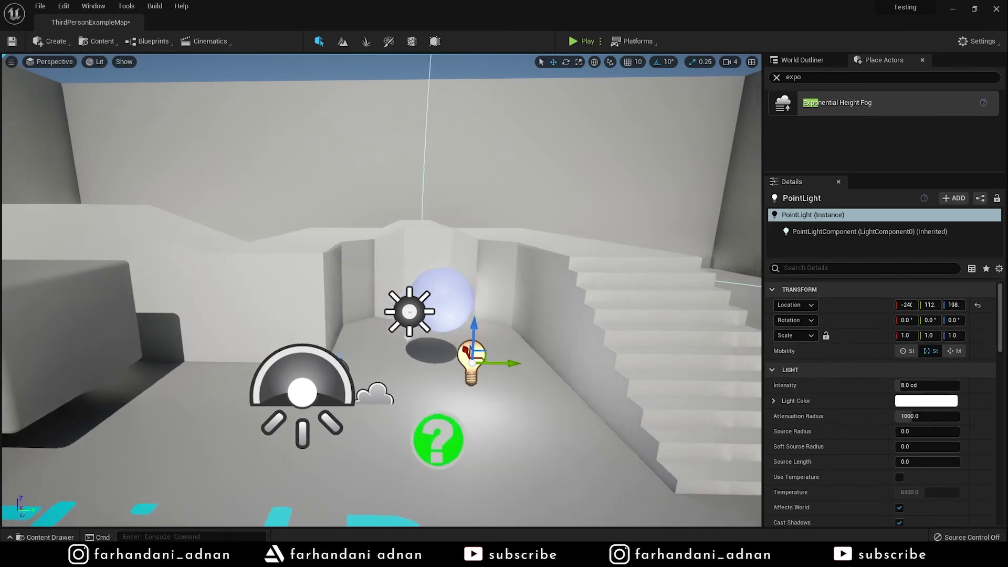
{"action": "key", "text": "Delete"}
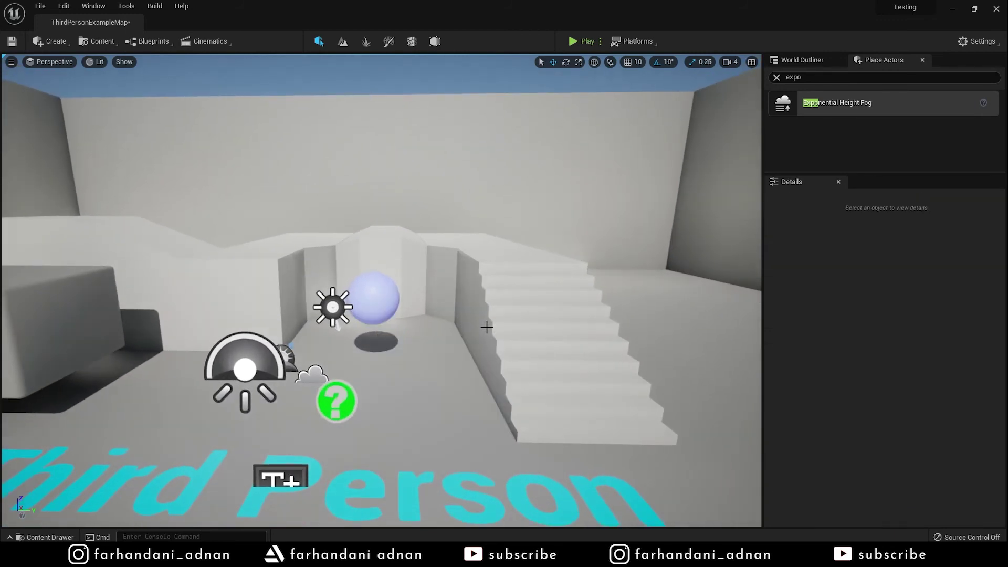
Place a new point light on the floor near the stairs, raise it slightly, and open Light Color
{"action": "left_click", "coordinate": [263, 360]}
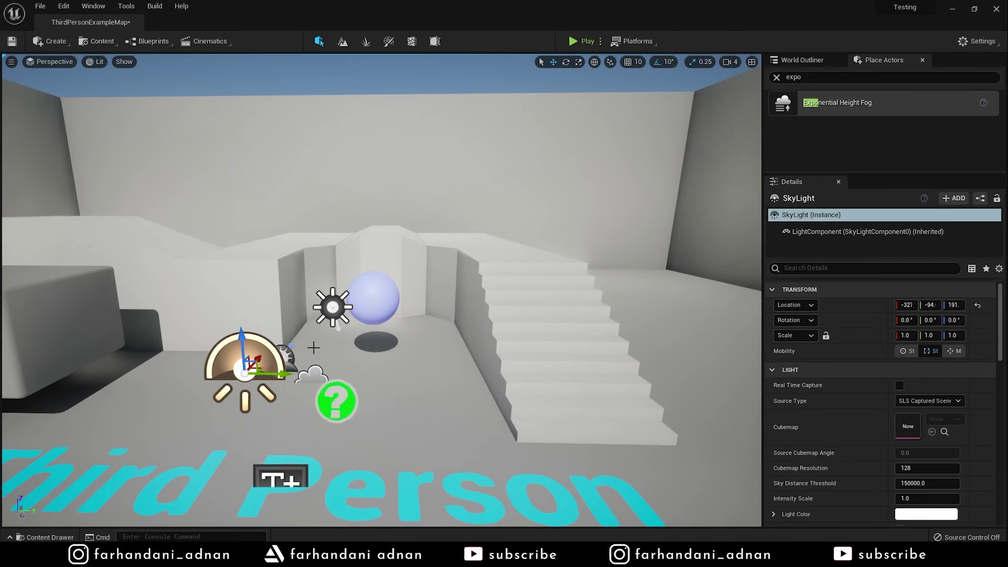
{"action": "right_click_drag", "start_coordinate": [368, 295], "coordinate": [369, 295]}
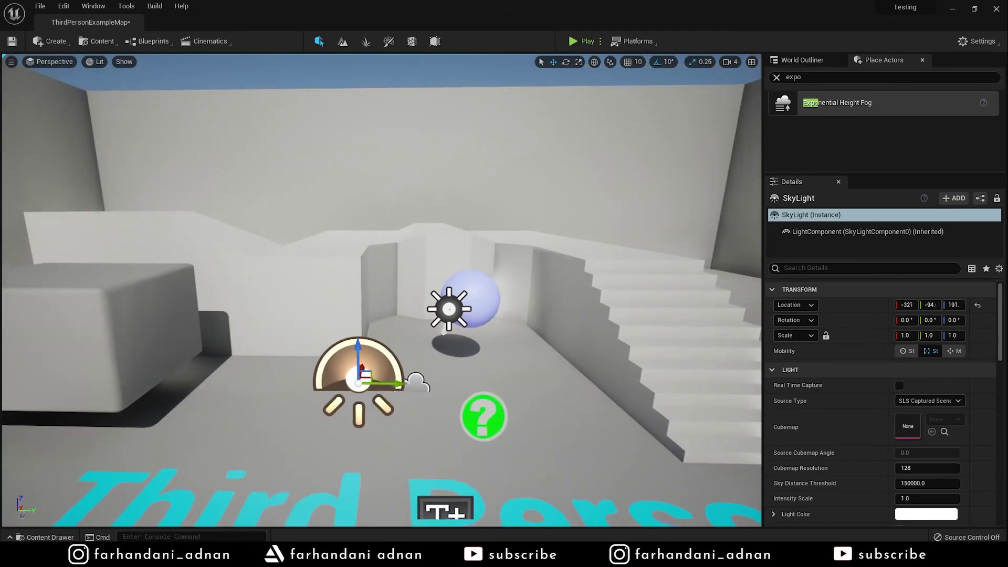
{"action": "right_click_drag", "start_coordinate": [369, 296], "coordinate": [368, 295]}
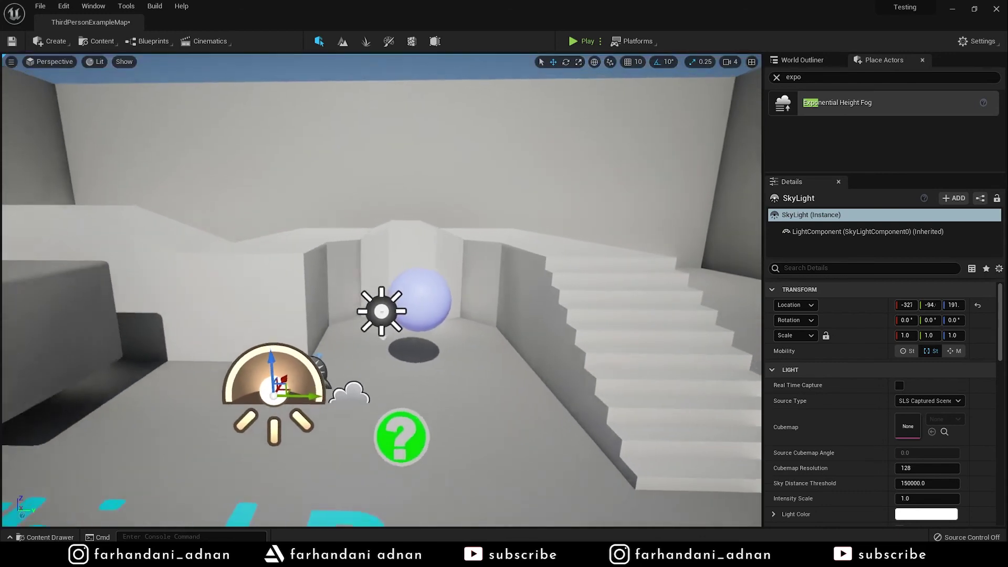
{"action": "right_click_drag", "start_coordinate": [424, 311], "coordinate": [423, 312]}
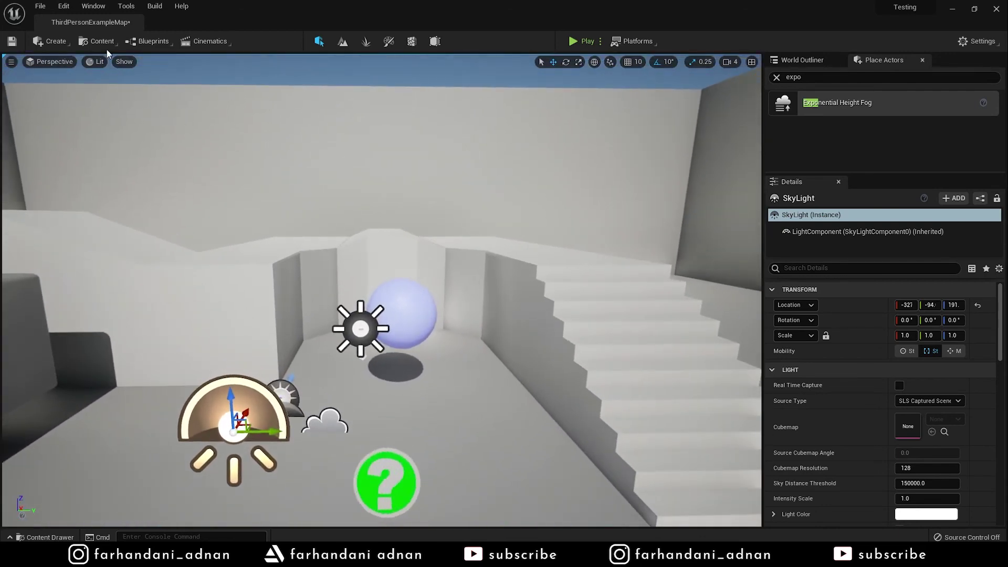
{"action": "left_click", "coordinate": [55, 42]}
{"action": "mouse_move", "coordinate": [89, 75]}
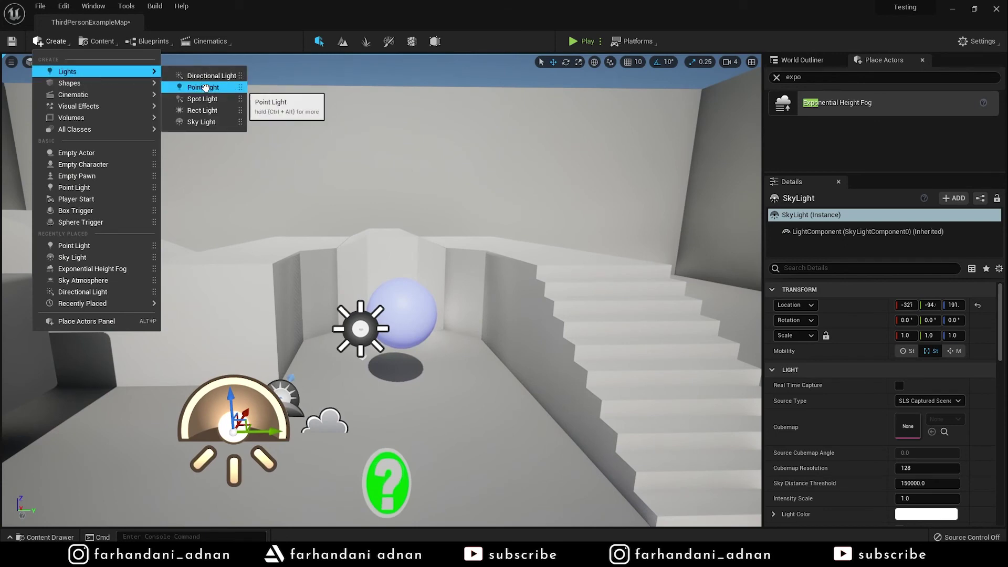
{"action": "left_click_drag", "start_coordinate": [207, 88], "coordinate": [462, 386]}
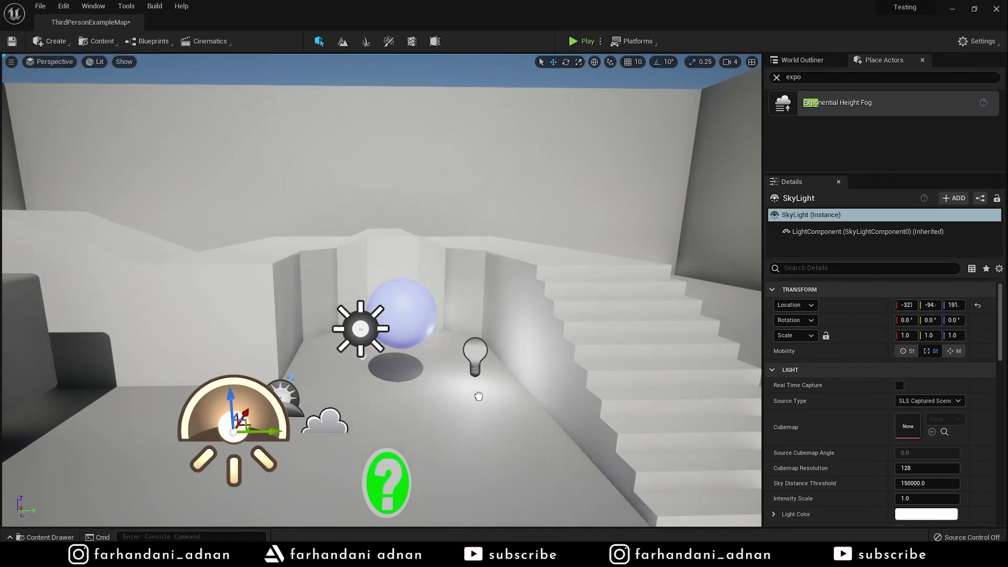
{"action": "left_click_drag", "start_coordinate": [464, 355], "coordinate": [460, 358]}
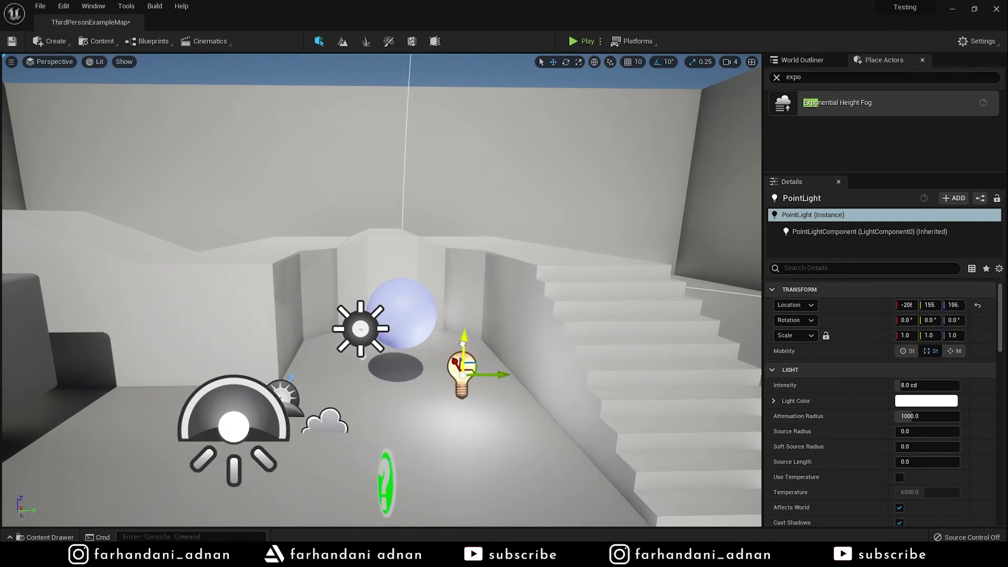
{"action": "scroll", "coordinate": [524, 308], "scroll_direction": "down", "scroll_amount": 5}
{"action": "scroll", "coordinate": [581, 330], "scroll_direction": "up", "scroll_amount": 3}
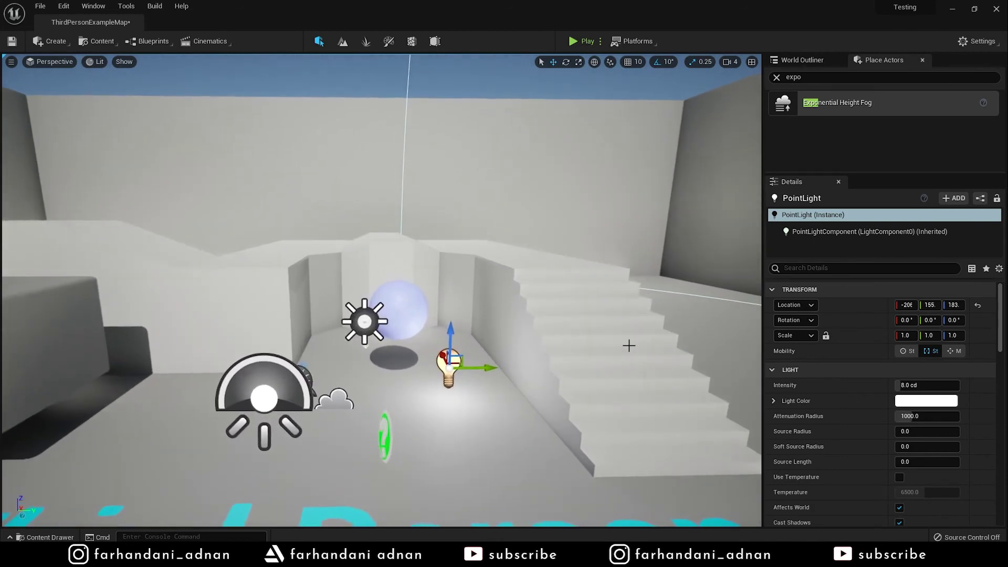
{"action": "left_click", "coordinate": [928, 403]}
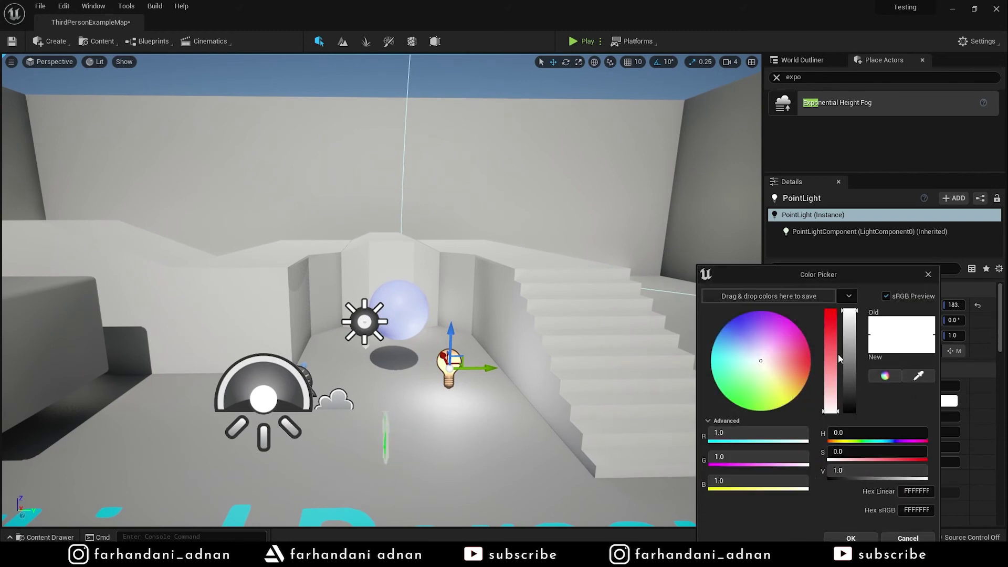
Tint the point light pale peach and set its intensity to 10 cd after trying 20 and 30
{"action": "left_click_drag", "start_coordinate": [761, 371], "coordinate": [765, 365]}
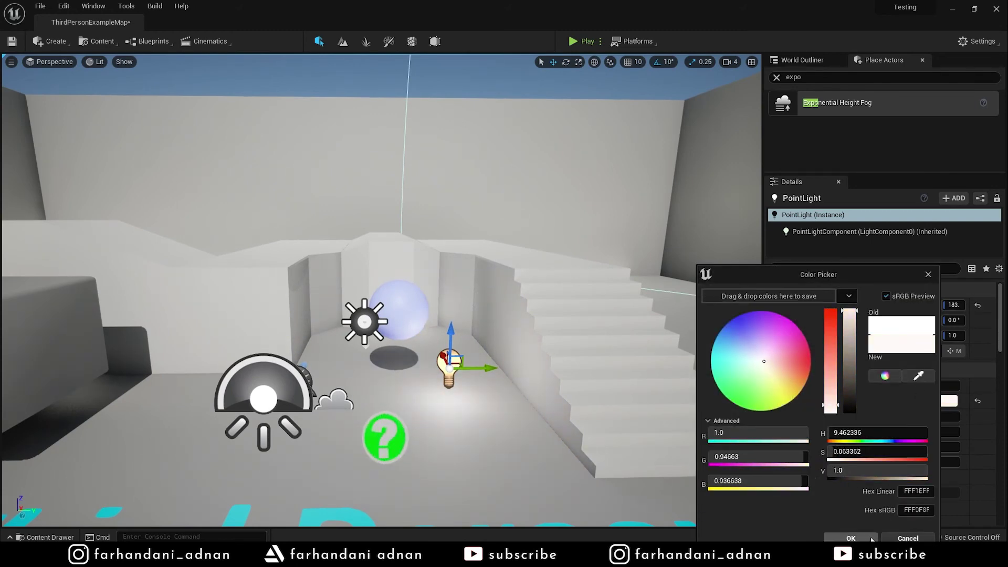
{"action": "left_click", "coordinate": [873, 539]}
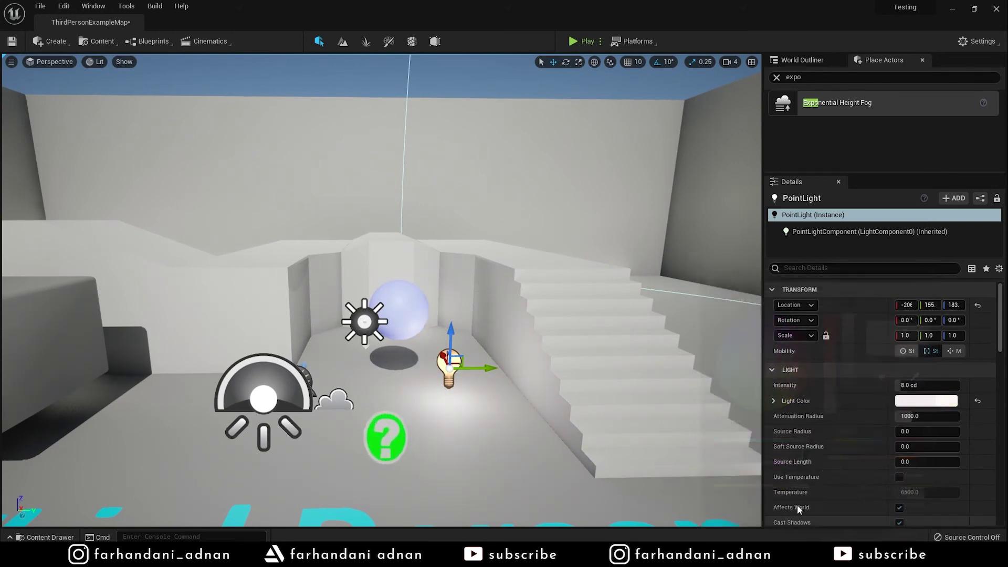
{"action": "left_click", "coordinate": [910, 383]}
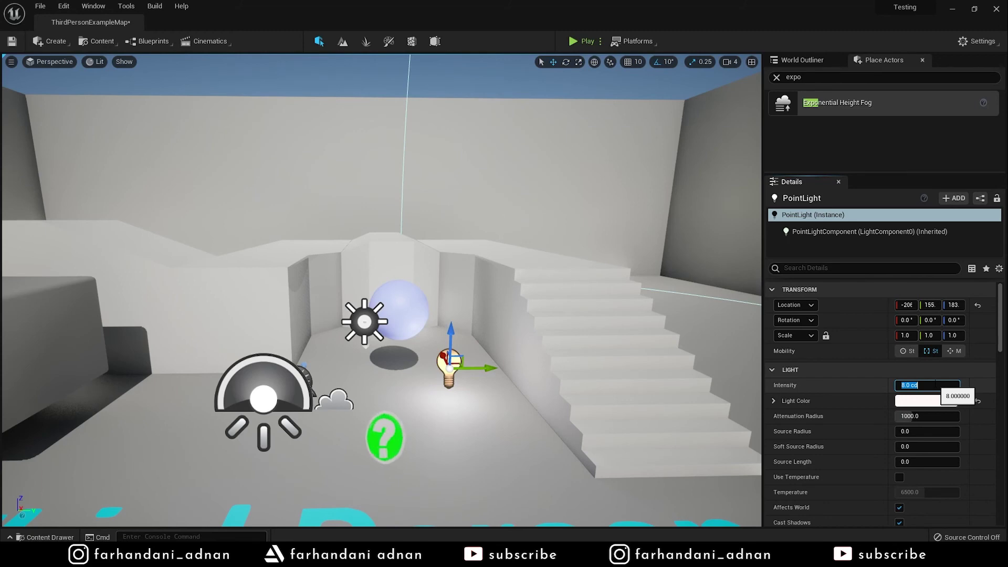
{"action": "type", "text": "20"}
{"action": "key", "text": "Return"}
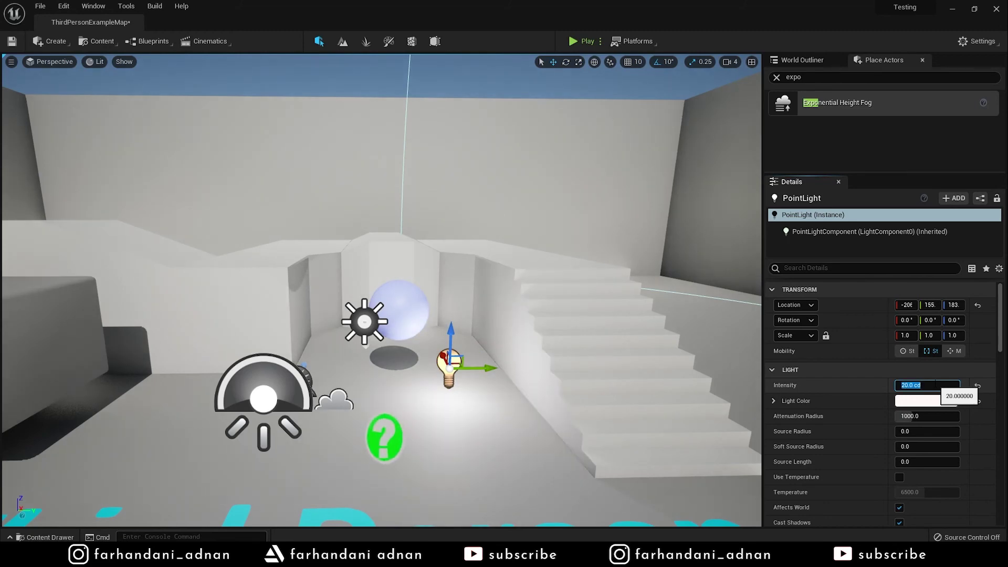
{"action": "key", "text": "Return"}
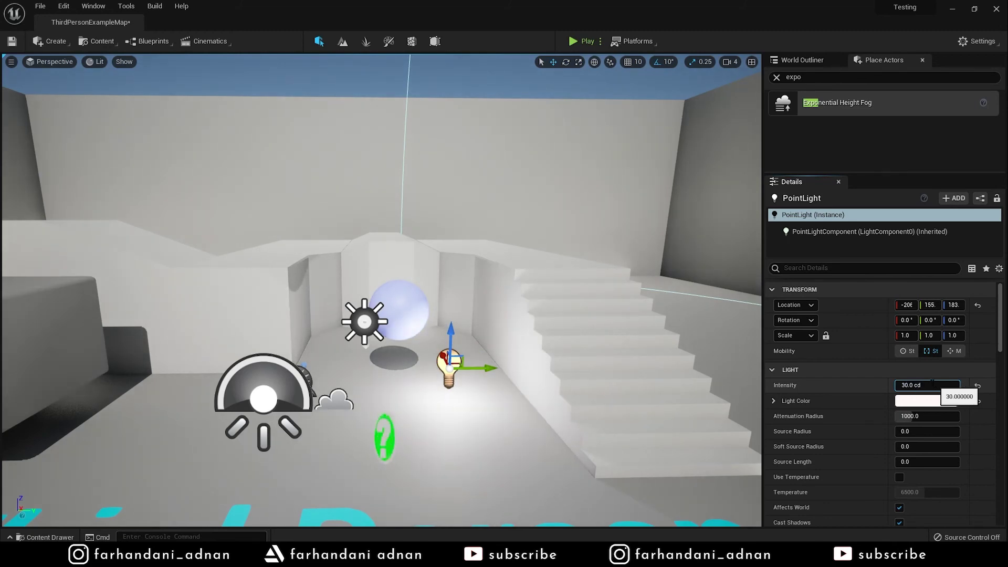
{"action": "type", "text": "10"}
{"action": "key", "text": "Return"}
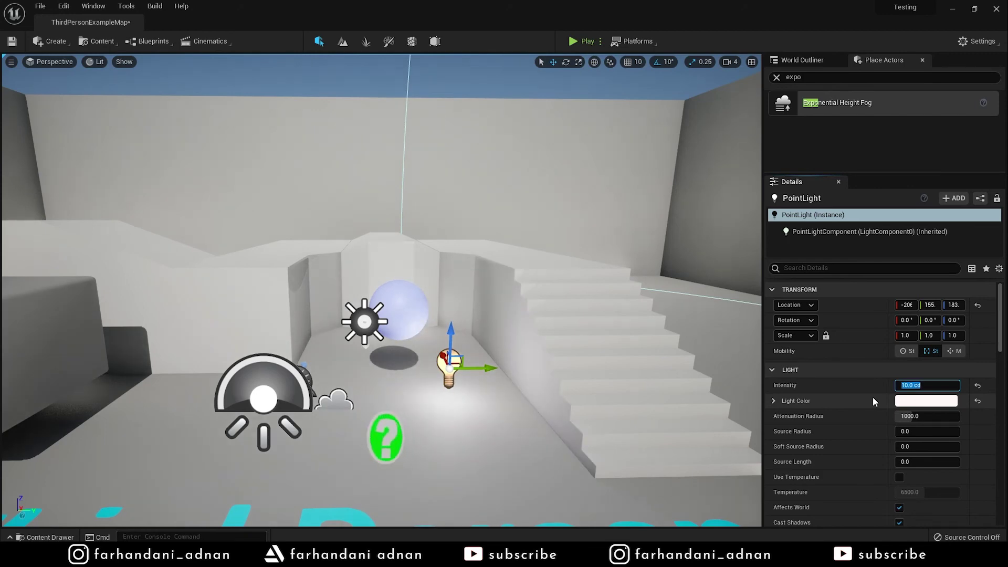
{"action": "left_click", "coordinate": [930, 388]}
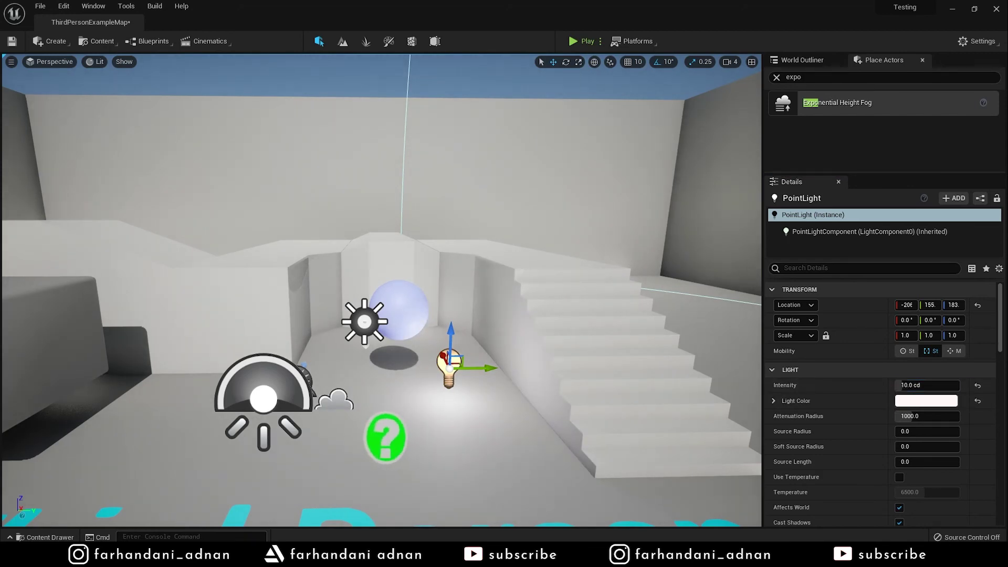
{"action": "scroll", "coordinate": [382, 290], "scroll_direction": "up", "scroll_amount": 3}
{"action": "scroll", "coordinate": [382, 290], "scroll_direction": "up", "scroll_amount": 3}
Enlarge the Details panel for the point light, then focus it and orbit out to a wide view
{"action": "right_click_drag", "start_coordinate": [381, 291], "coordinate": [382, 246]}
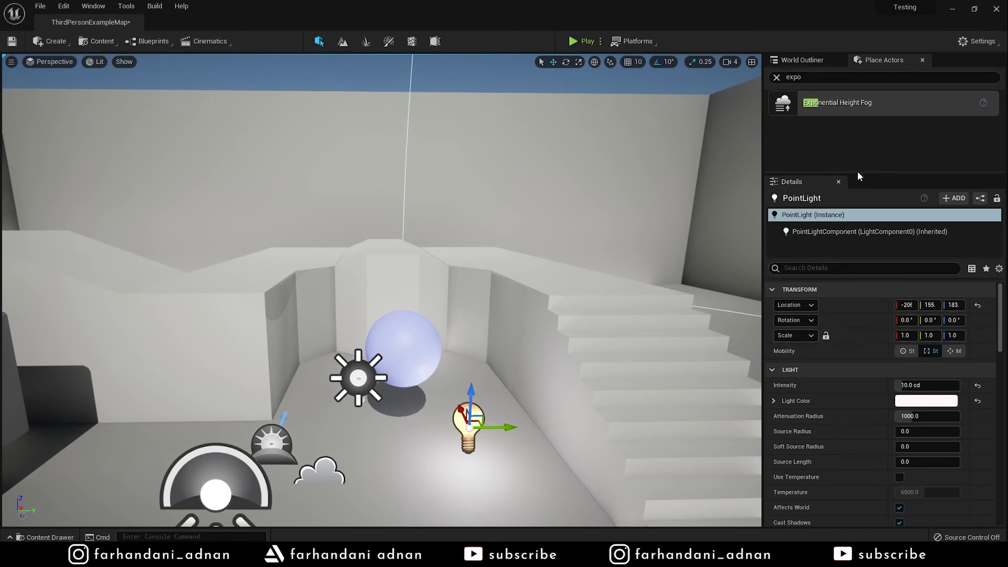
{"action": "left_click_drag", "start_coordinate": [858, 173], "coordinate": [858, 114]}
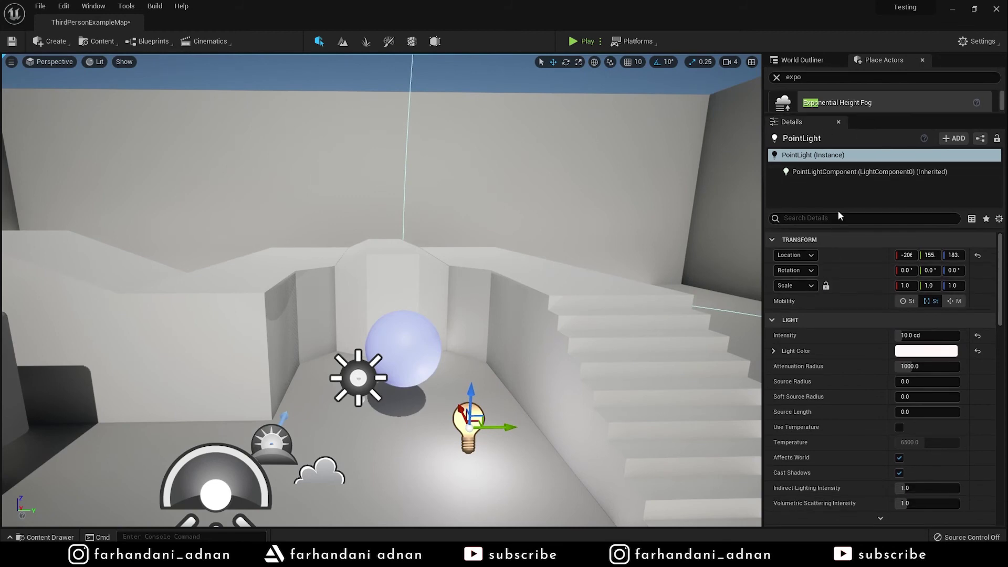
{"action": "left_click_drag", "start_coordinate": [839, 209], "coordinate": [839, 188]}
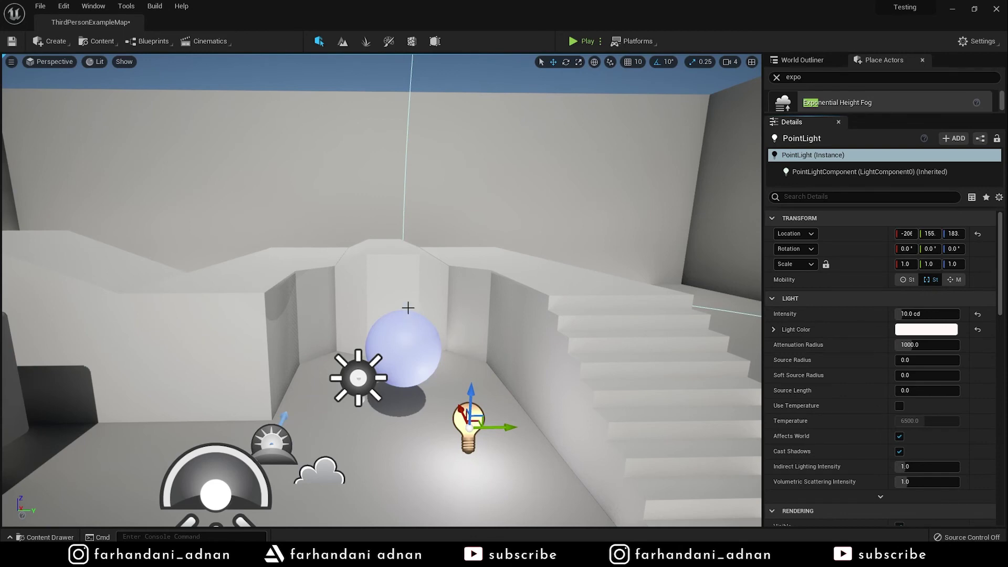
{"action": "key", "text": "f"}
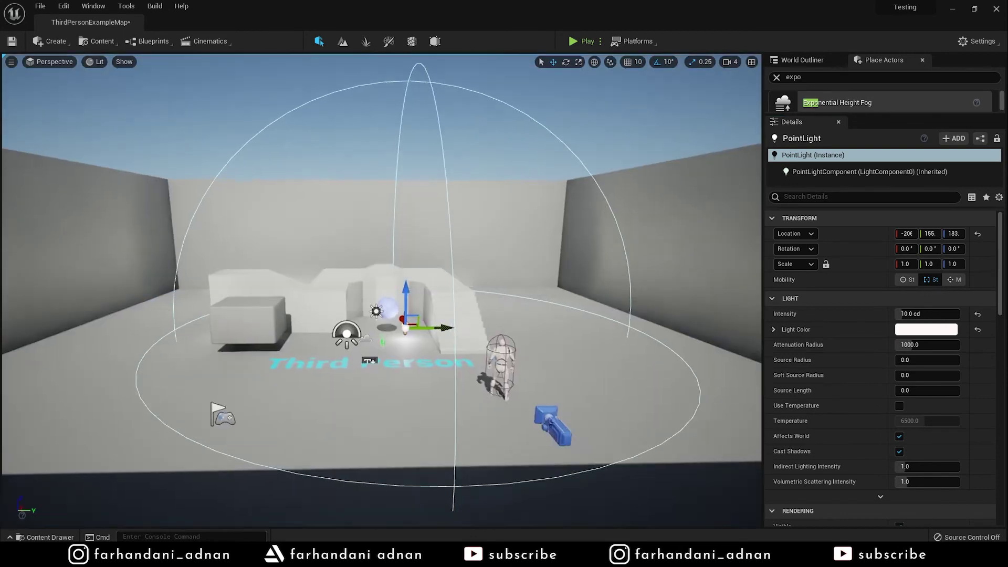
{"action": "mouse_move", "coordinate": [523, 285]}
{"action": "left_mouse_down", "text": "alt"}
{"action": "mouse_move", "coordinate": [556, 315]}
{"action": "mouse_move", "coordinate": [525, 371]}
{"action": "left_mouse_up", "text": "alt"}
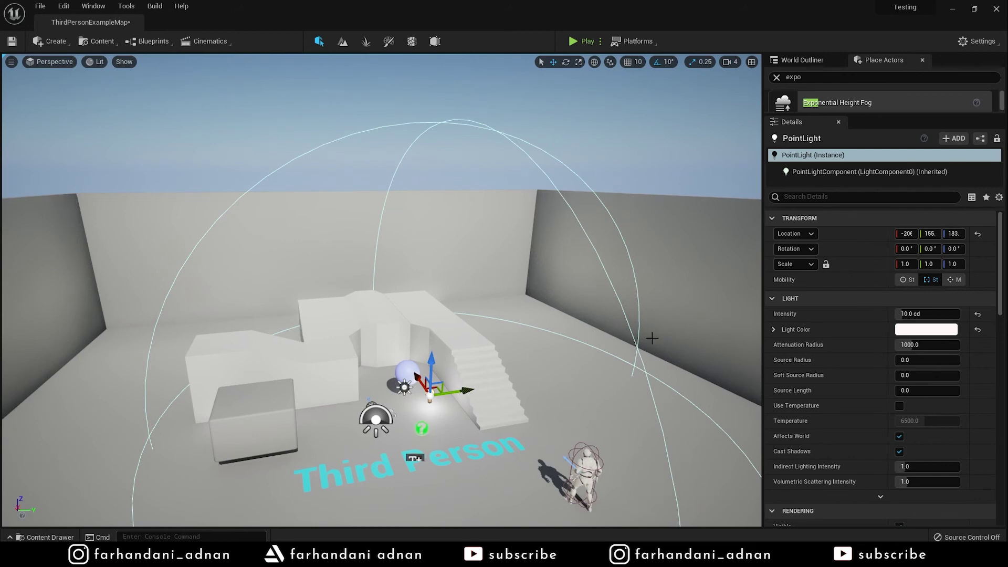
{"action": "right_click_drag", "start_coordinate": [546, 330], "coordinate": [636, 335]}
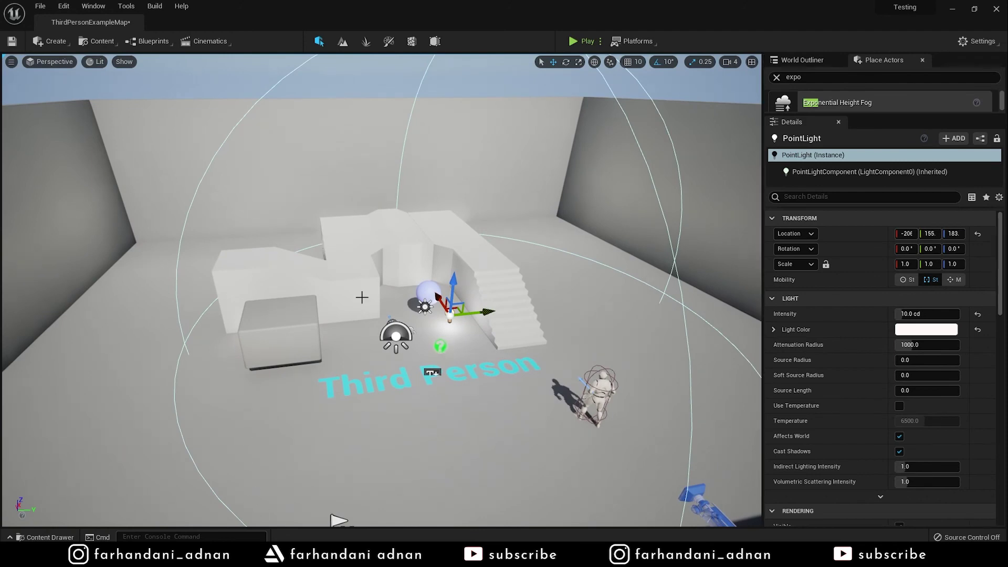
Drag the point light's Attenuation Radius down from 1000 to about 335.24 and inspect the result
{"action": "left_click_drag", "start_coordinate": [917, 345], "coordinate": [888, 345]}
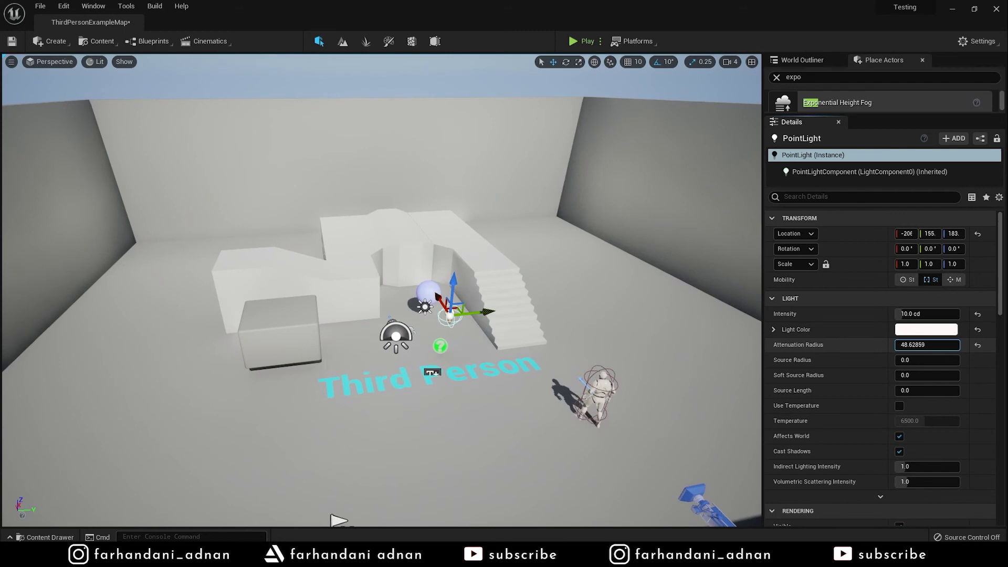
{"action": "left_click_drag", "start_coordinate": [888, 345], "coordinate": [909, 344]}
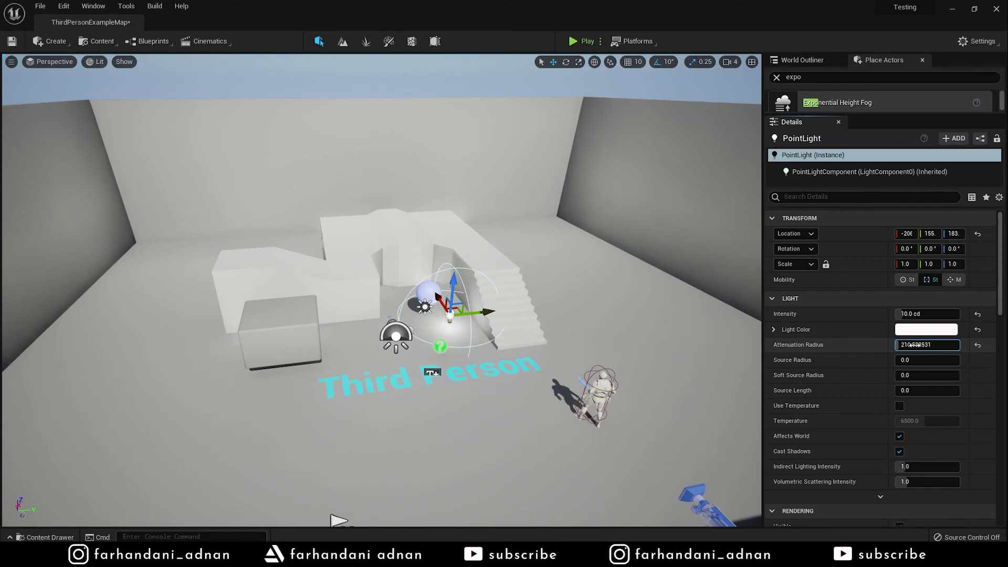
{"action": "right_click_drag", "start_coordinate": [420, 315], "coordinate": [420, 315]}
{"action": "mouse_move", "coordinate": [924, 344]}
{"action": "left_mouse_down"}
{"action": "mouse_move", "coordinate": [909, 344]}
{"action": "mouse_move", "coordinate": [945, 344]}
{"action": "mouse_move", "coordinate": [929, 345]}
{"action": "left_mouse_up"}
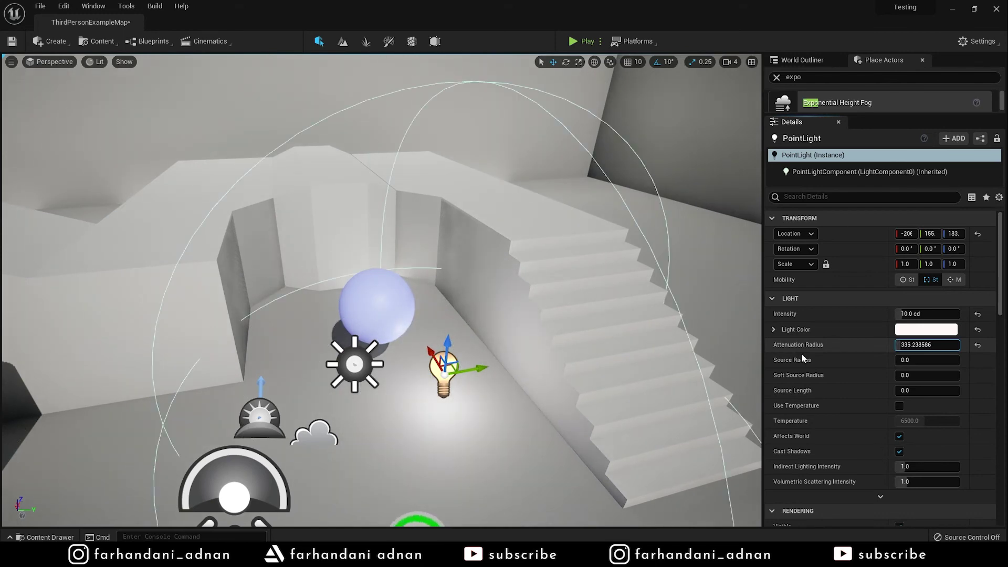
{"action": "right_click_drag", "start_coordinate": [420, 315], "coordinate": [425, 320]}
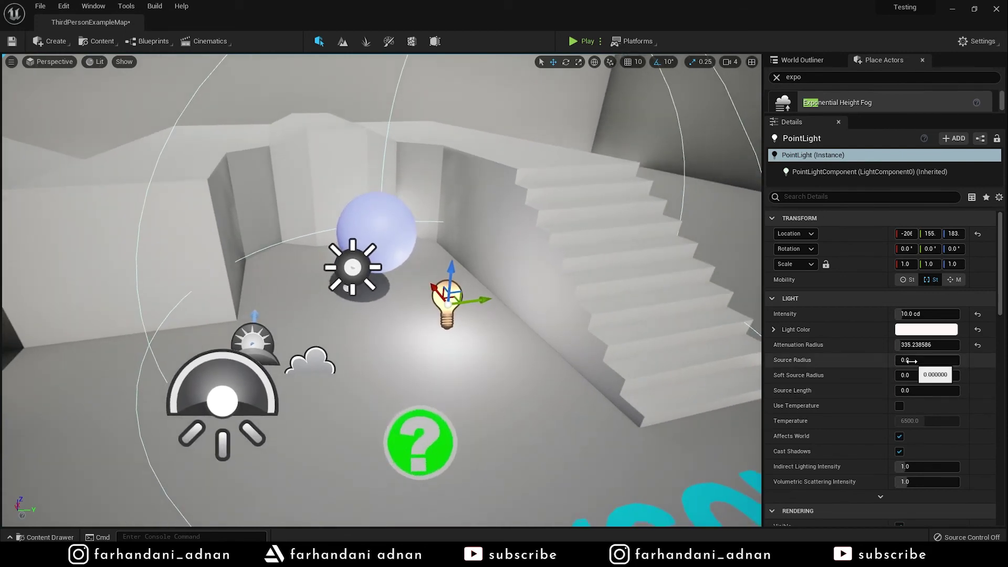
{"action": "left_click", "coordinate": [911, 361]}
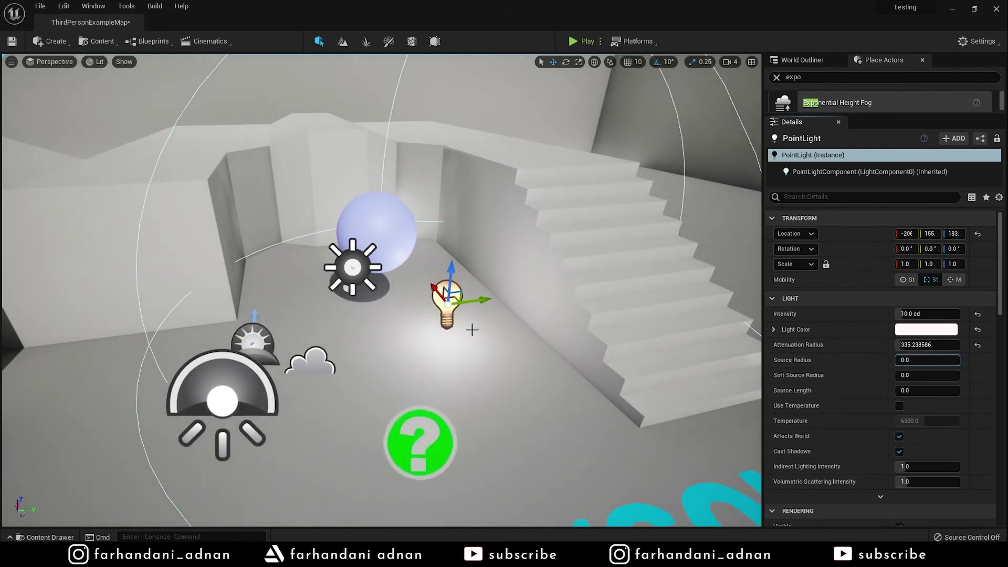
{"action": "right_click_drag", "start_coordinate": [561, 341], "coordinate": [546, 336]}
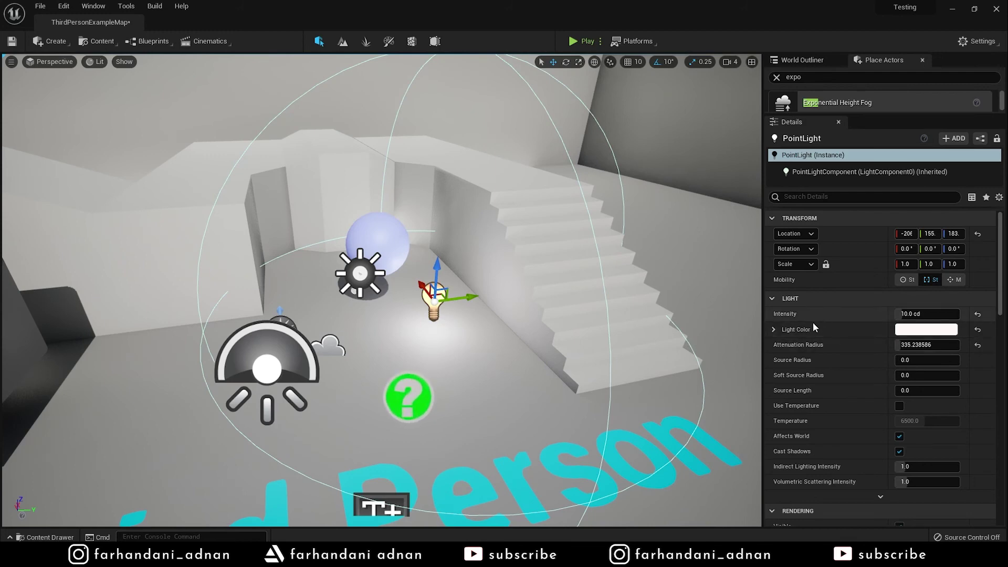
Try a slightly different warm tint on the point light, then discard the colour change
{"action": "left_click", "coordinate": [774, 329]}
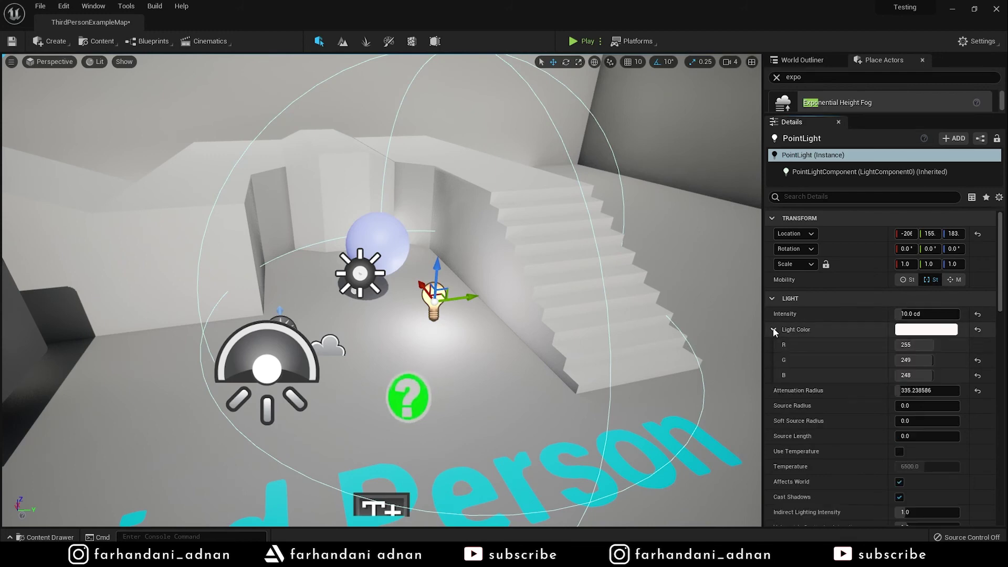
{"action": "left_click", "coordinate": [914, 329]}
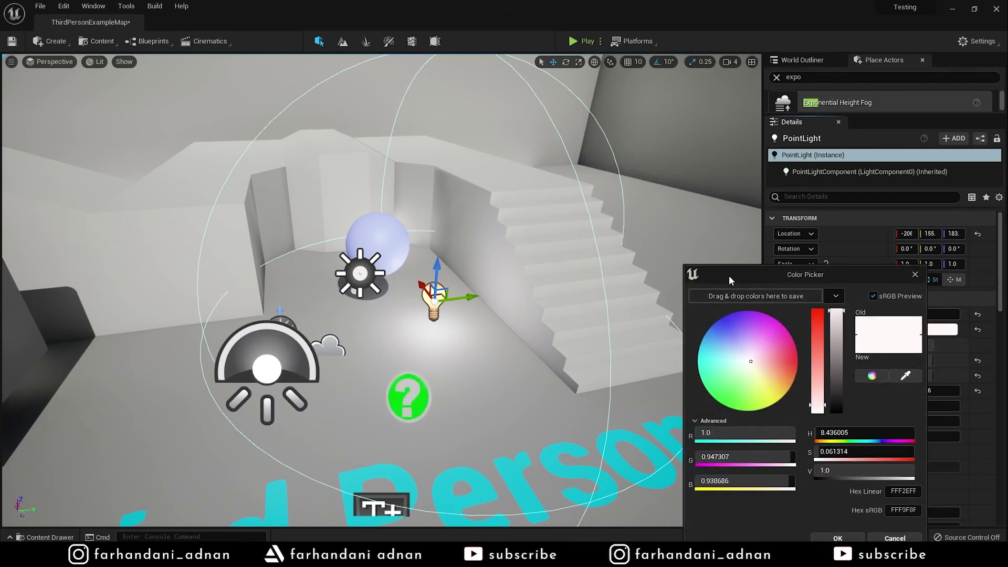
{"action": "left_click_drag", "start_coordinate": [730, 280], "coordinate": [752, 270]}
{"action": "mouse_move", "coordinate": [774, 353]}
{"action": "left_mouse_down"}
{"action": "mouse_move", "coordinate": [794, 377]}
{"action": "mouse_move", "coordinate": [775, 351]}
{"action": "left_mouse_up"}
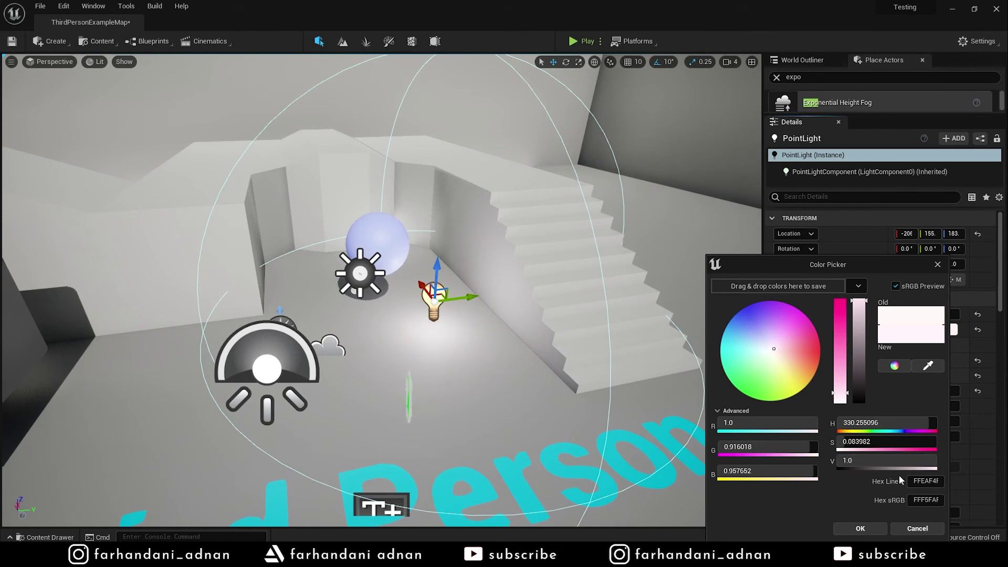
{"action": "left_click", "coordinate": [910, 531]}
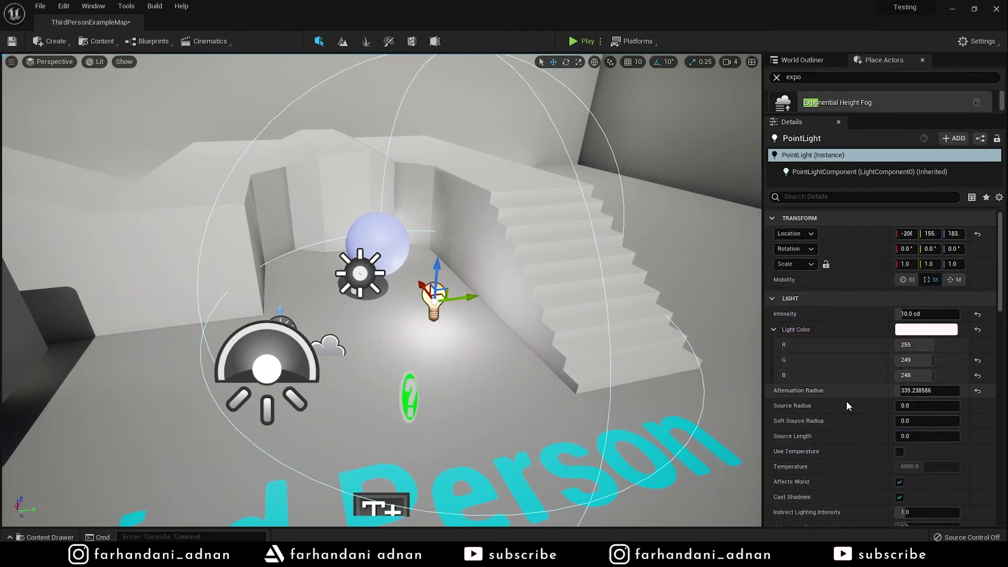
Enable Use Temperature at about 6561 K, then switch Use Temperature off again
{"action": "left_click", "coordinate": [899, 452]}
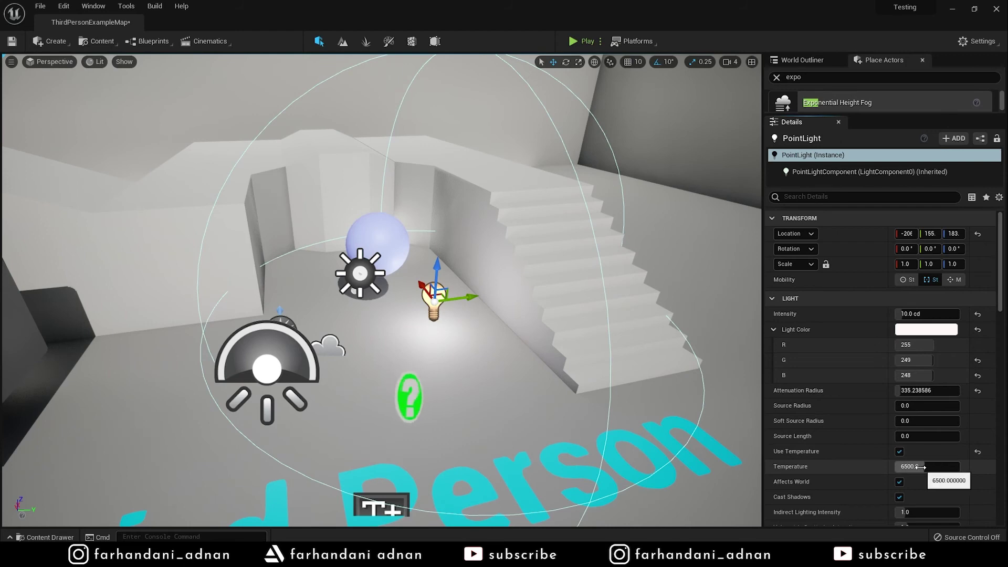
{"action": "left_click", "coordinate": [923, 467]}
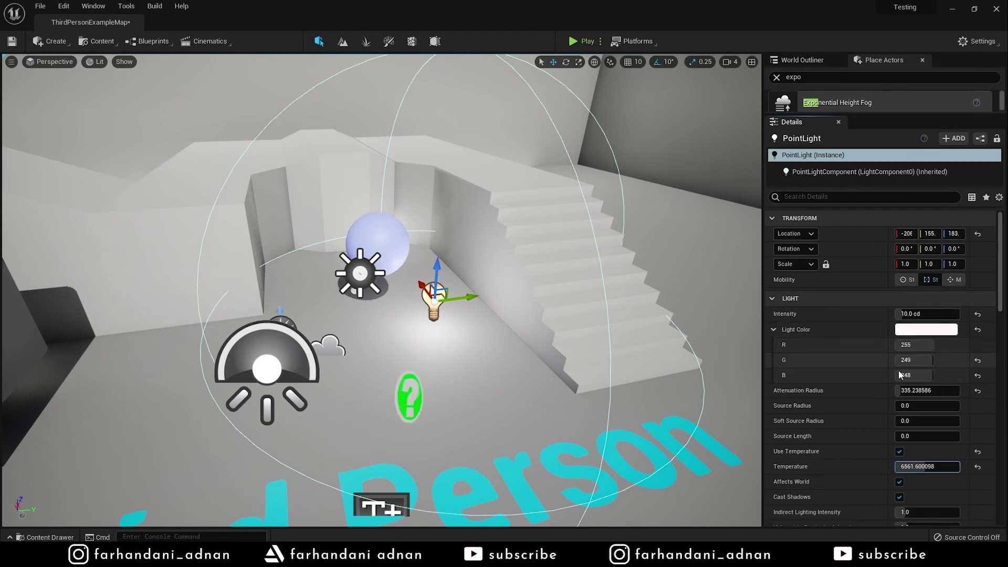
{"action": "left_click", "coordinate": [899, 452]}
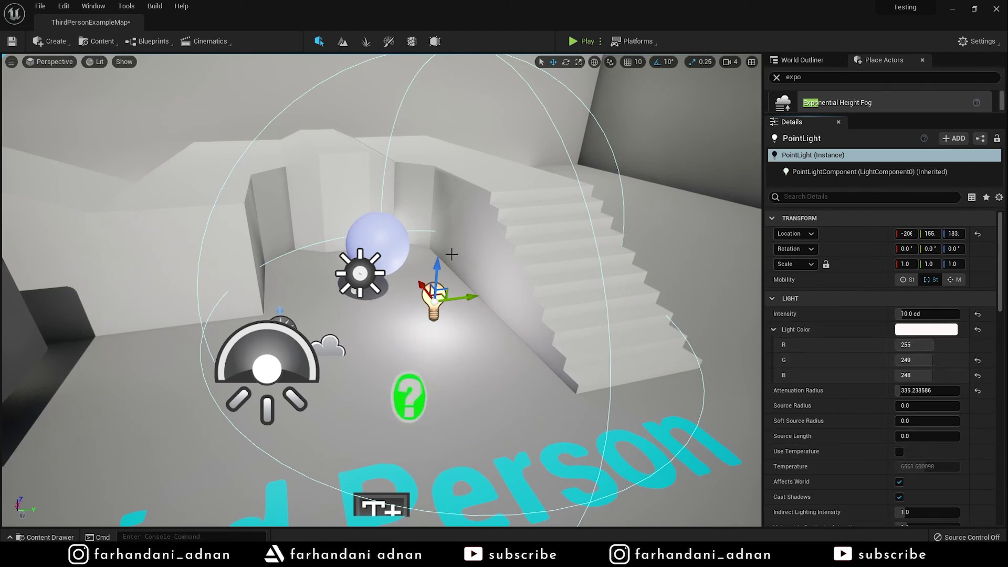
{"action": "scroll", "coordinate": [815, 427], "scroll_direction": "down", "scroll_amount": 3}
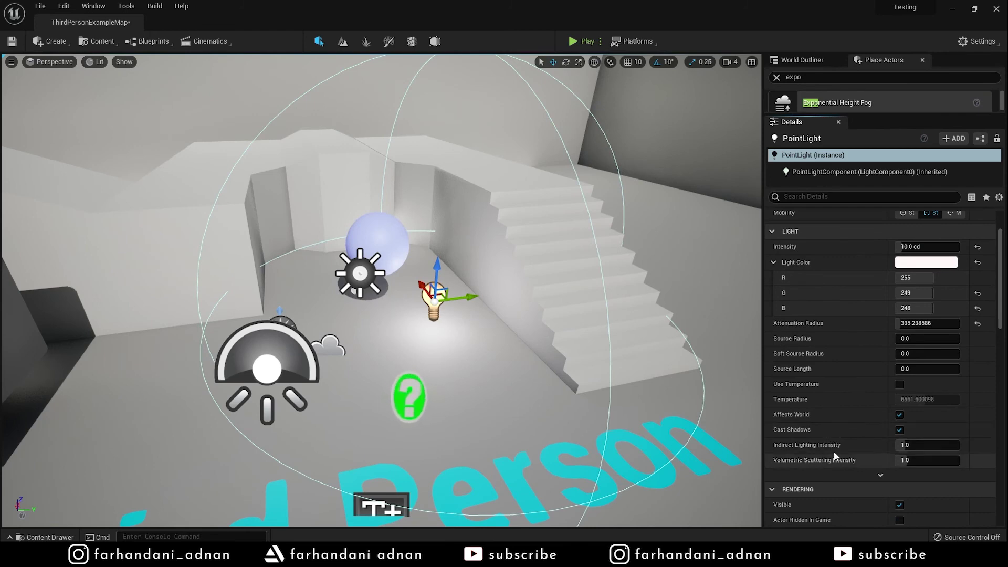
Toggle the point light's Affects World off and back on
{"action": "mouse_move", "coordinate": [797, 417]}
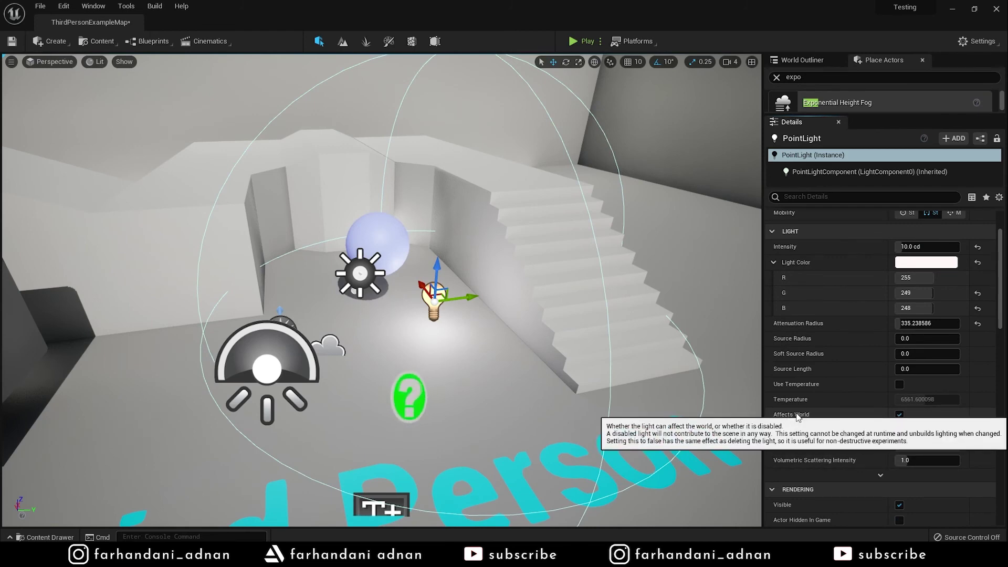
{"action": "scroll", "coordinate": [479, 322], "scroll_direction": "up", "scroll_amount": 5}
{"action": "scroll", "coordinate": [480, 322], "scroll_direction": "up", "scroll_amount": 3}
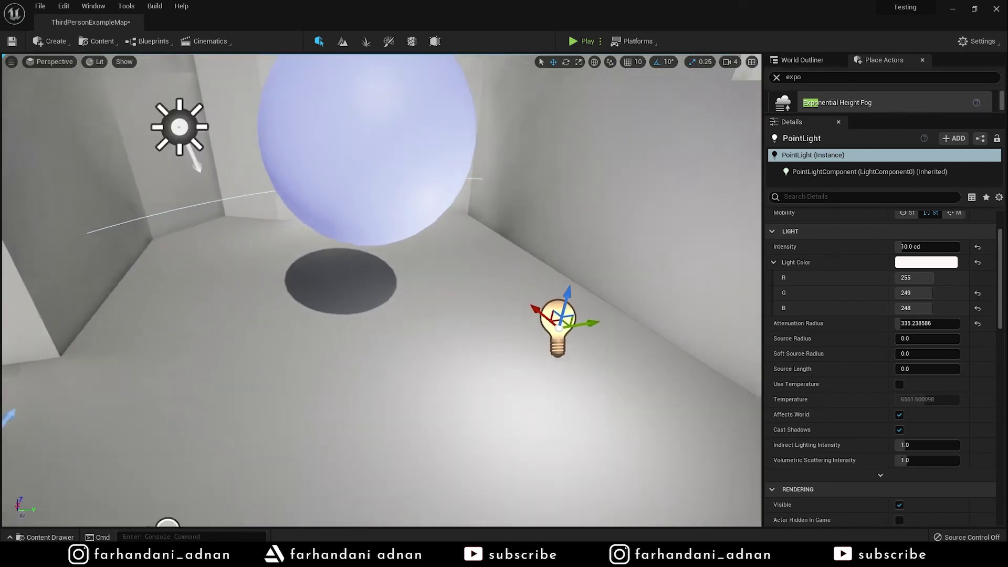
{"action": "scroll", "coordinate": [480, 322], "scroll_direction": "down", "scroll_amount": 5}
{"action": "left_click", "coordinate": [899, 415]}
{"action": "left_click", "coordinate": [900, 415]}
{"action": "left_click", "coordinate": [900, 415]}
{"action": "left_click", "coordinate": [900, 414]}
{"action": "left_click", "coordinate": [899, 415]}
{"action": "left_click", "coordinate": [899, 415]}
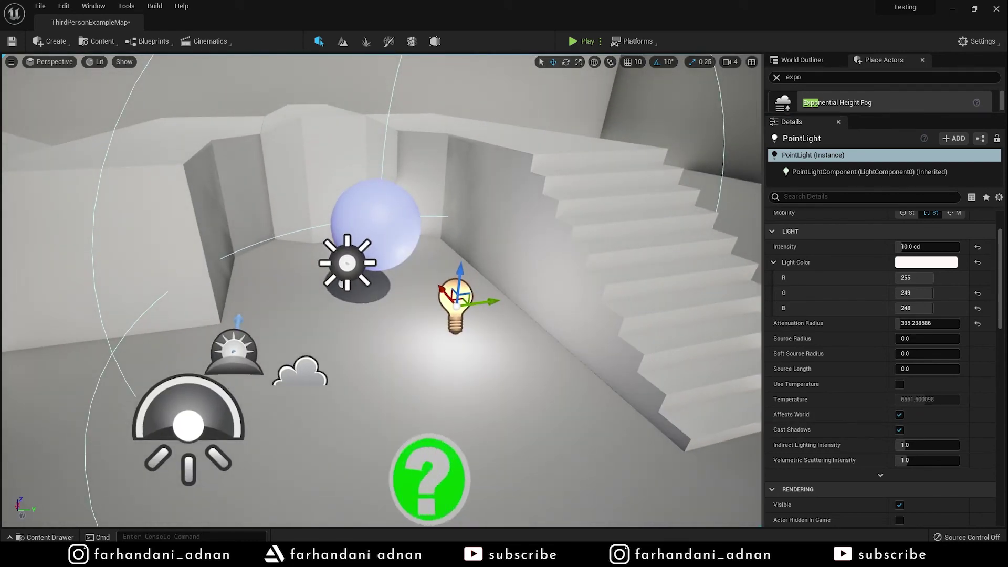
{"action": "scroll", "coordinate": [511, 321], "scroll_direction": "up", "scroll_amount": 2}
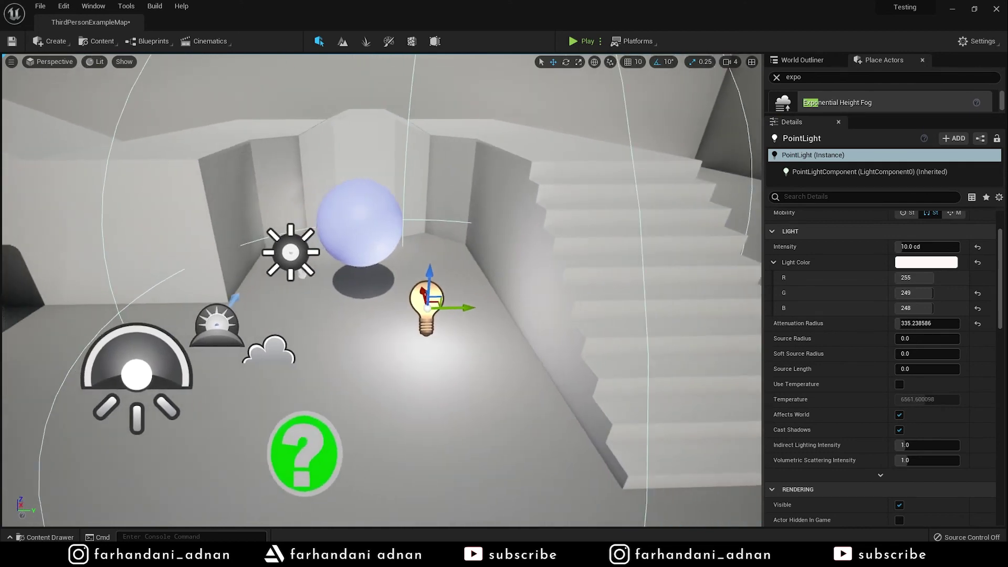
{"action": "scroll", "coordinate": [511, 322], "scroll_direction": "up", "scroll_amount": 2}
{"action": "scroll", "coordinate": [605, 333], "scroll_direction": "down", "scroll_amount": 1}
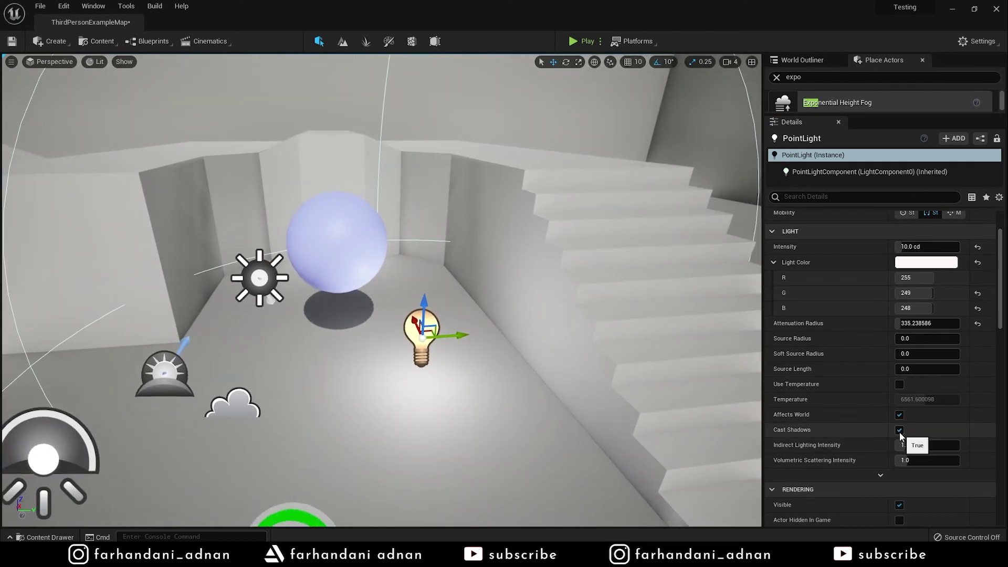
Move the point light right beside the blue sphere
{"action": "mouse_move", "coordinate": [423, 307]}
{"action": "left_mouse_down"}
{"action": "mouse_move", "coordinate": [398, 194]}
{"action": "mouse_move", "coordinate": [401, 238]}
{"action": "mouse_move", "coordinate": [411, 170]}
{"action": "left_mouse_up"}
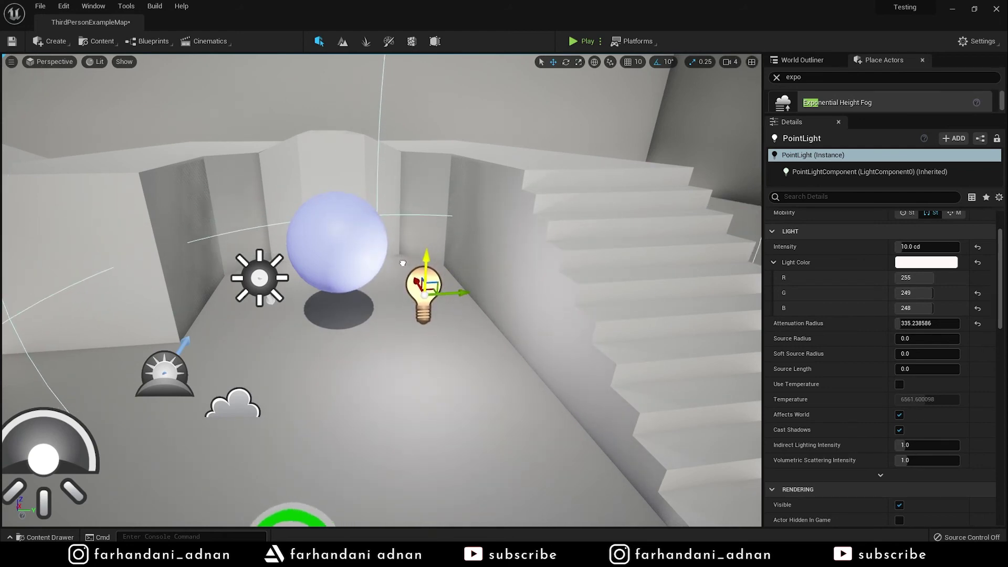
{"action": "left_click_drag", "start_coordinate": [411, 171], "coordinate": [401, 266]}
{"action": "mouse_move", "coordinate": [401, 266]}
{"action": "right_mouse_down"}
{"action": "mouse_move", "coordinate": [400, 315]}
{"action": "mouse_move", "coordinate": [570, 267]}
{"action": "right_mouse_up"}
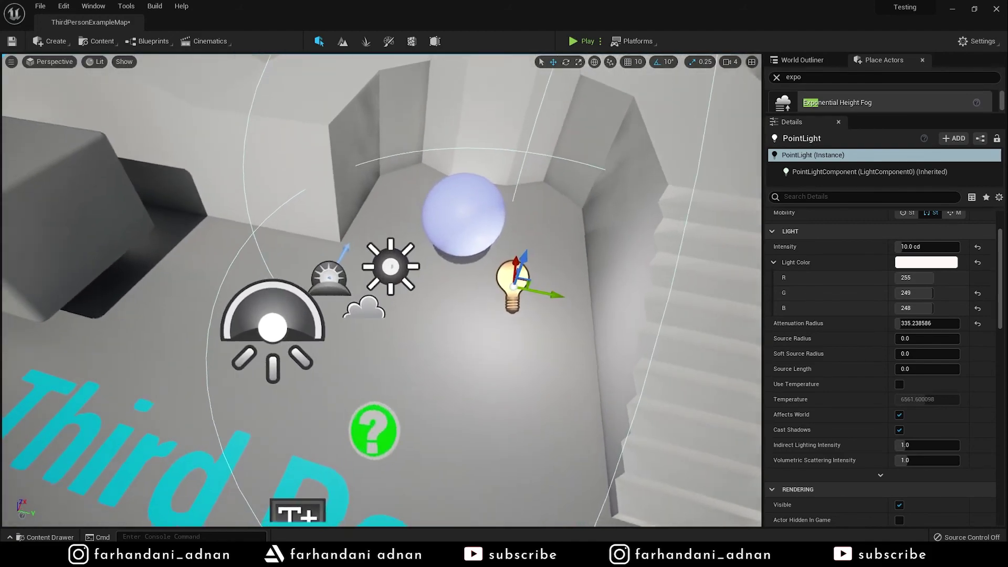
{"action": "right_click_drag", "start_coordinate": [570, 268], "coordinate": [543, 265]}
{"action": "mouse_move", "coordinate": [469, 309]}
{"action": "left_mouse_down"}
{"action": "mouse_move", "coordinate": [314, 156]}
{"action": "mouse_move", "coordinate": [289, 175]}
{"action": "left_mouse_up"}
{"action": "right_click_drag", "start_coordinate": [499, 263], "coordinate": [499, 294]}
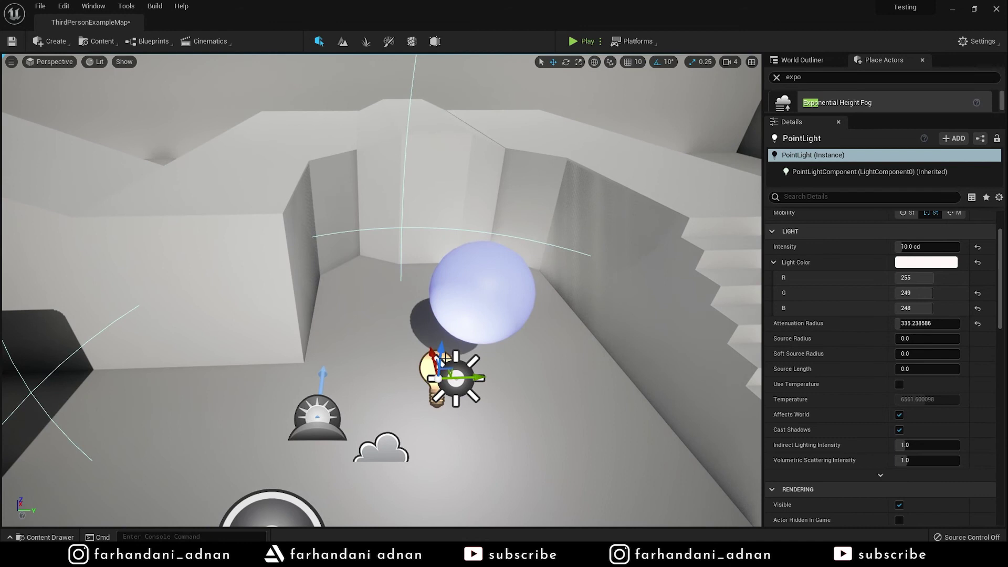
{"action": "left_click_drag", "start_coordinate": [445, 359], "coordinate": [449, 282]}
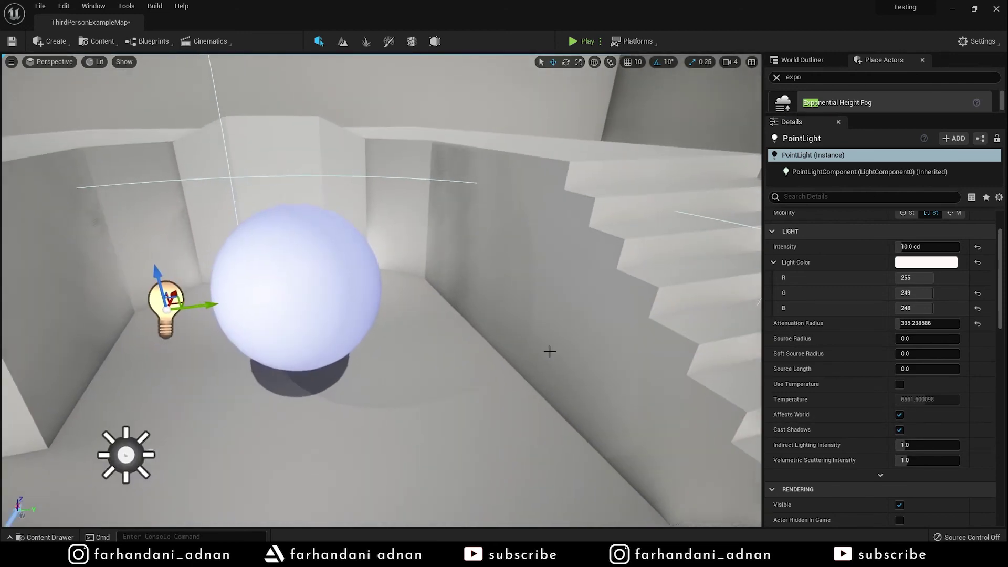
Toggle Cast Shadows off and back on, then deselect the point light
{"action": "left_click", "coordinate": [899, 430]}
{"action": "left_click", "coordinate": [899, 430]}
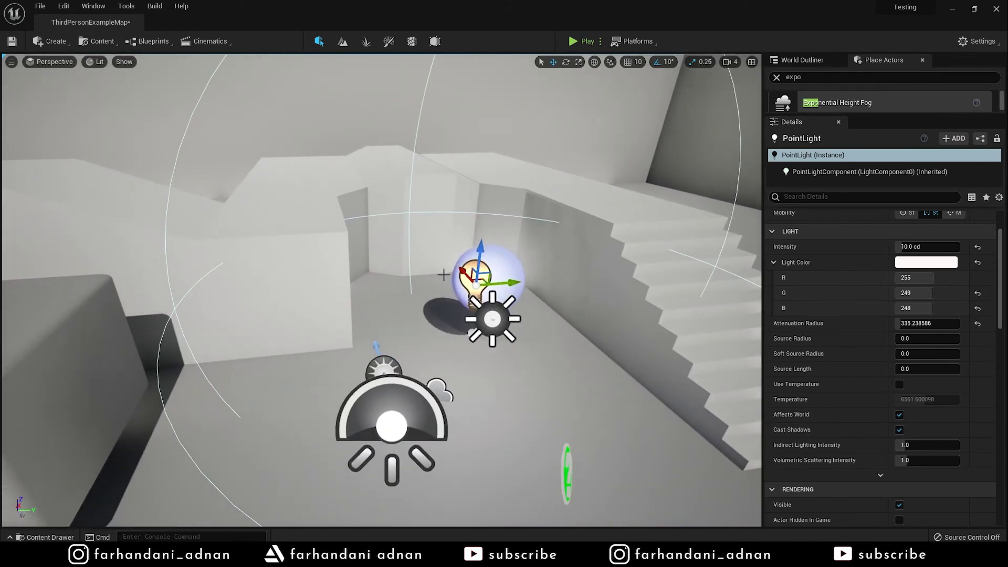
{"action": "key", "text": "Escape"}
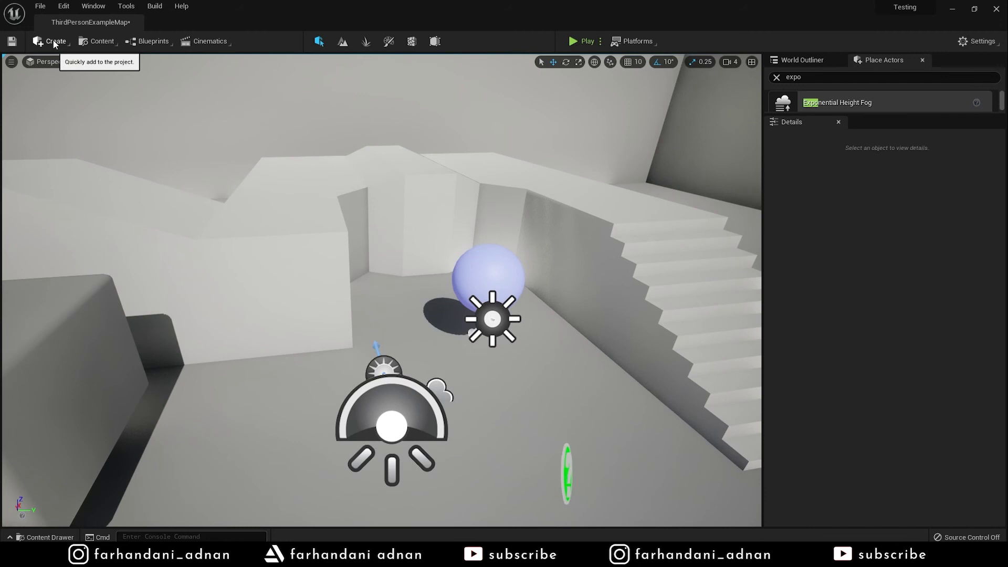
Add a Rect Light to the room near the floor and move in close to it
{"action": "left_click", "coordinate": [52, 41]}
{"action": "mouse_move", "coordinate": [77, 75]}
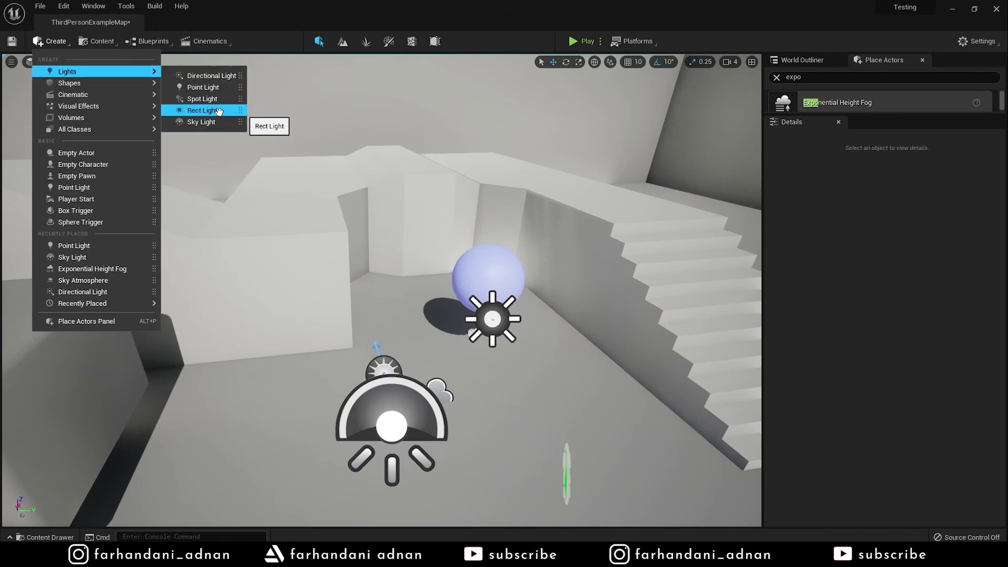
{"action": "left_click_drag", "start_coordinate": [195, 111], "coordinate": [539, 373]}
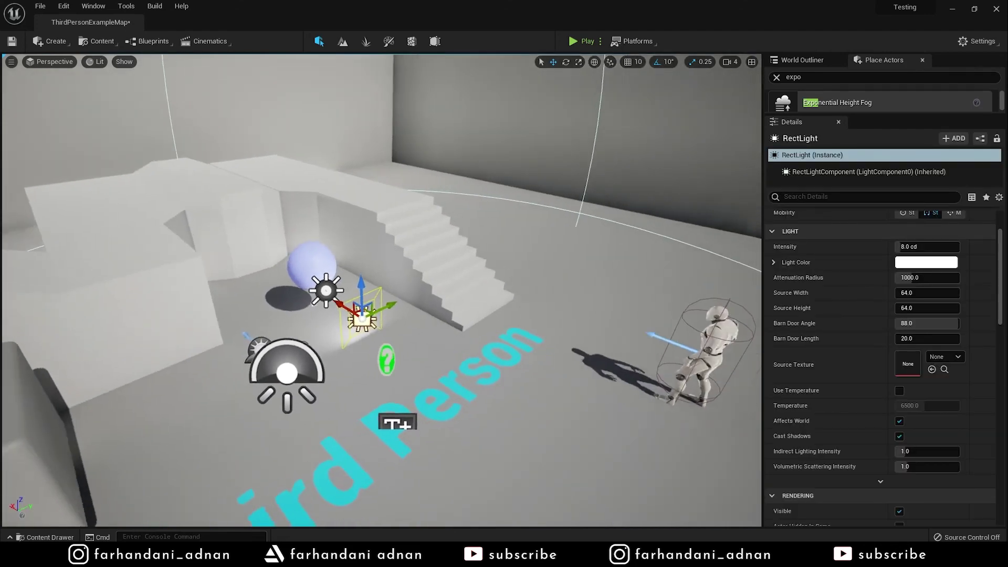
{"action": "right_click_drag", "start_coordinate": [382, 290], "coordinate": [367, 294]}
{"action": "scroll", "coordinate": [927, 350], "scroll_direction": "up", "scroll_amount": 3}
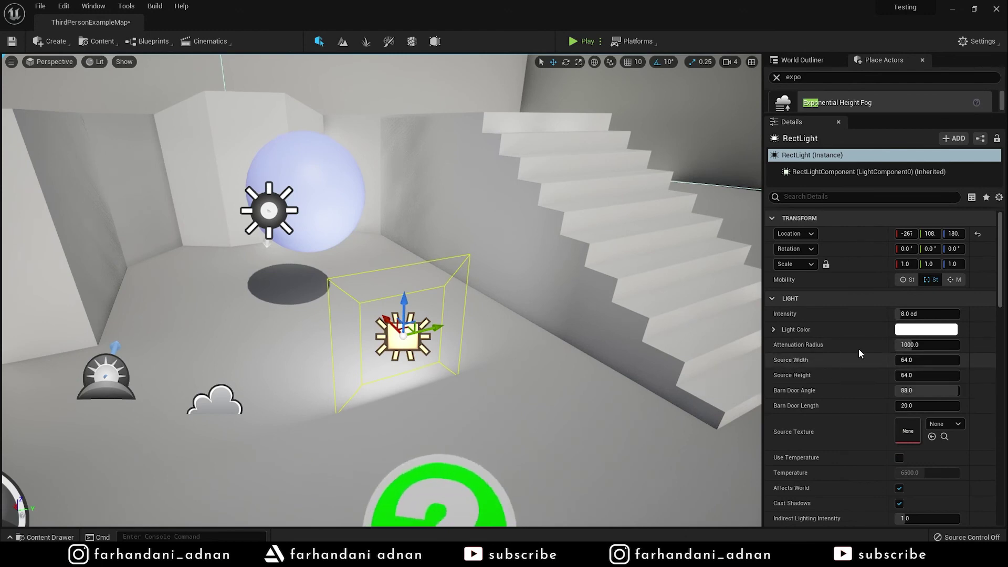
Give the rect light radius ~251, width 136, height 29, barn door length 5.4, then delete it
{"action": "mouse_move", "coordinate": [924, 345]}
{"action": "left_mouse_down"}
{"action": "mouse_move", "coordinate": [945, 346]}
{"action": "mouse_move", "coordinate": [914, 345]}
{"action": "mouse_move", "coordinate": [929, 345]}
{"action": "left_mouse_up"}
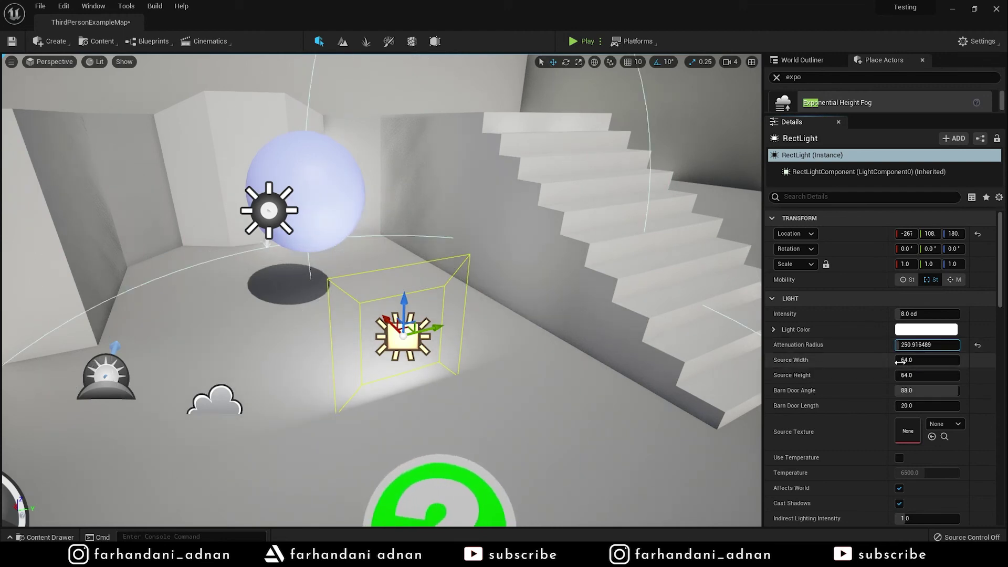
{"action": "mouse_move", "coordinate": [927, 360]}
{"action": "left_mouse_down"}
{"action": "mouse_move", "coordinate": [945, 360]}
{"action": "mouse_move", "coordinate": [930, 360]}
{"action": "left_mouse_up"}
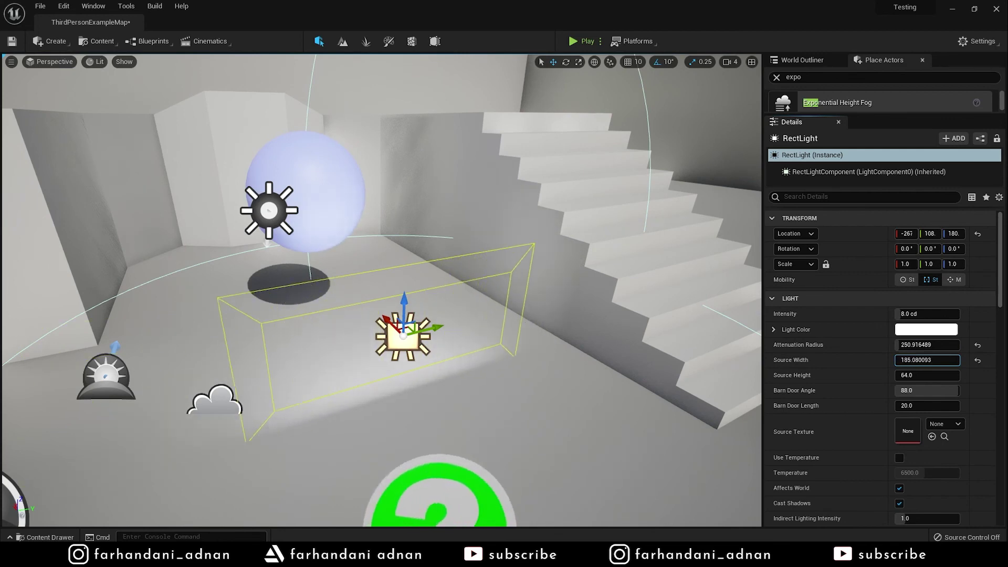
{"action": "mouse_move", "coordinate": [918, 379]}
{"action": "left_mouse_down"}
{"action": "mouse_move", "coordinate": [899, 379]}
{"action": "mouse_move", "coordinate": [940, 375]}
{"action": "left_mouse_up"}
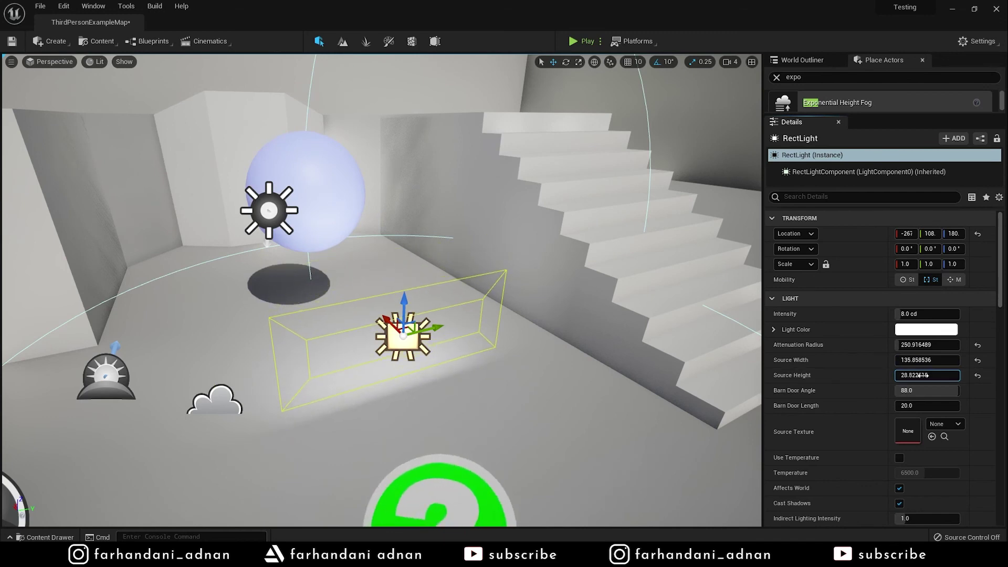
{"action": "left_click_drag", "start_coordinate": [926, 390], "coordinate": [913, 390]}
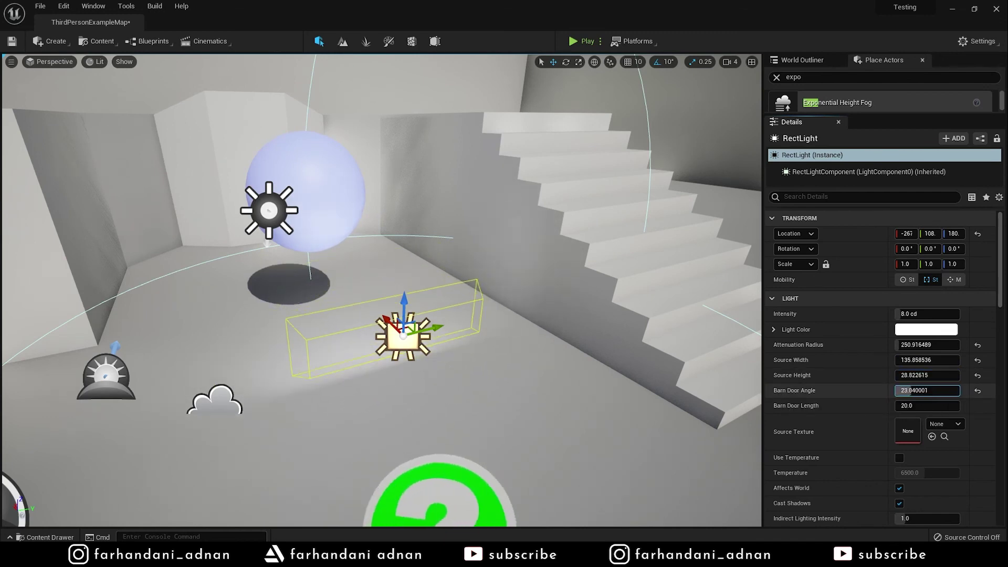
{"action": "mouse_move", "coordinate": [914, 390]}
{"action": "left_mouse_down"}
{"action": "mouse_move", "coordinate": [940, 390]}
{"action": "mouse_move", "coordinate": [940, 406]}
{"action": "left_mouse_up"}
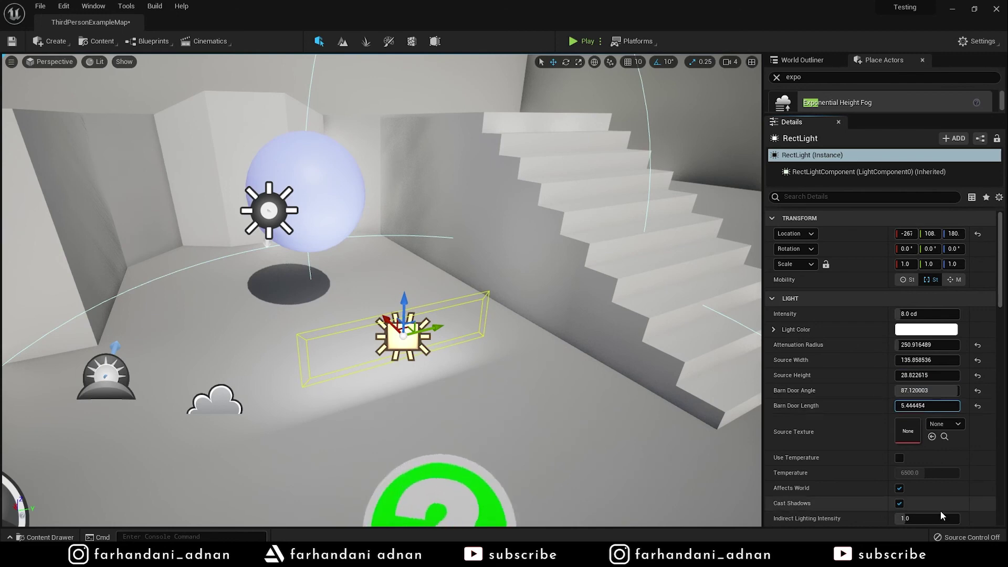
{"action": "scroll", "coordinate": [940, 508], "scroll_direction": "down", "scroll_amount": 3}
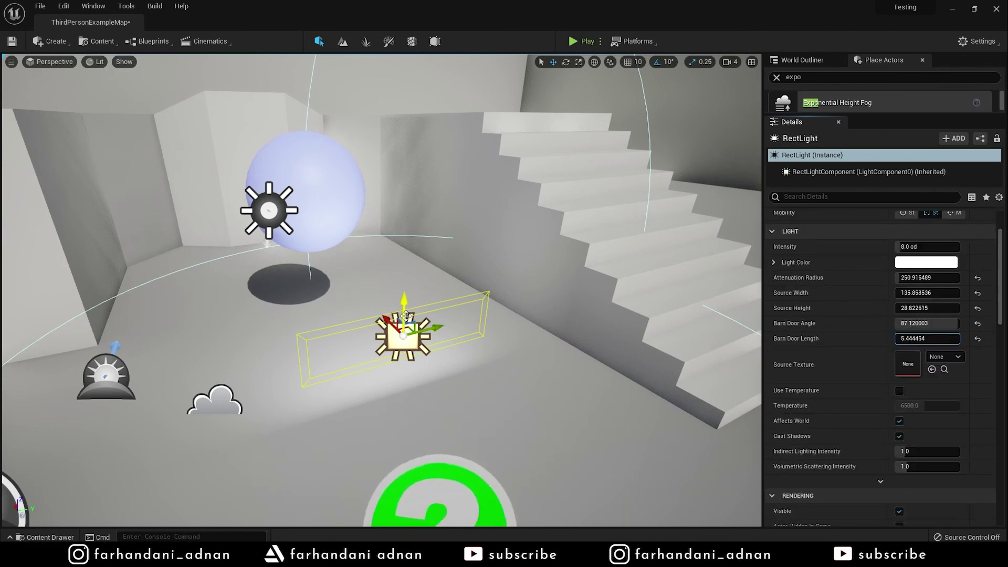
{"action": "key", "text": "Delete"}
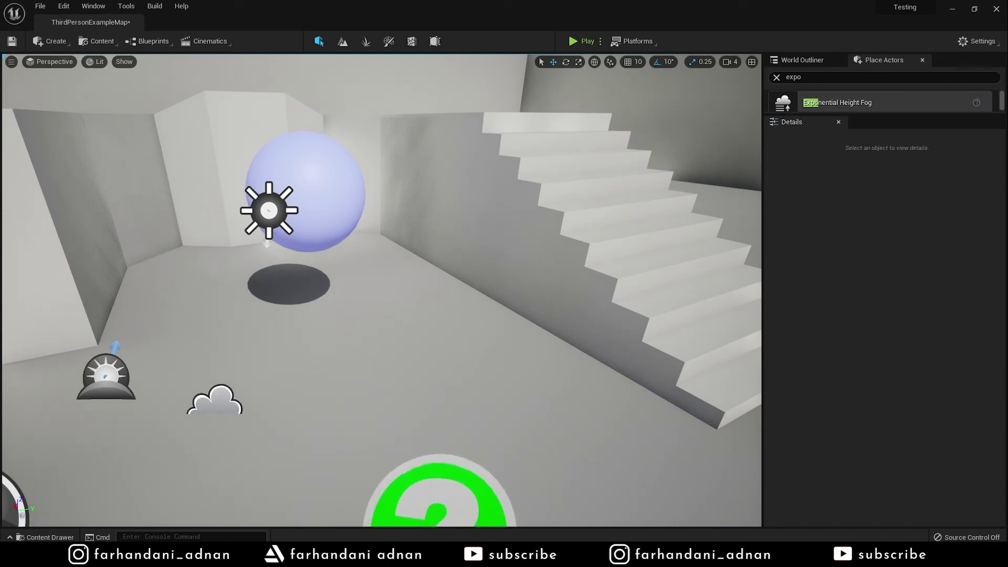
{"action": "right_click_drag", "start_coordinate": [406, 315], "coordinate": [406, 316]}
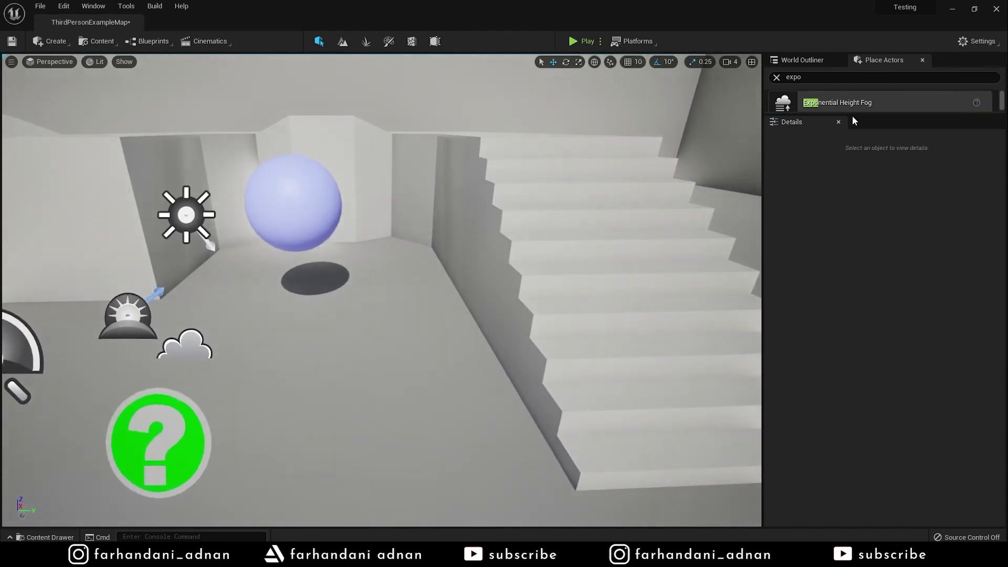
{"action": "left_click_drag", "start_coordinate": [853, 116], "coordinate": [852, 263]}
{"action": "right_click_drag", "start_coordinate": [691, 225], "coordinate": [691, 225]}
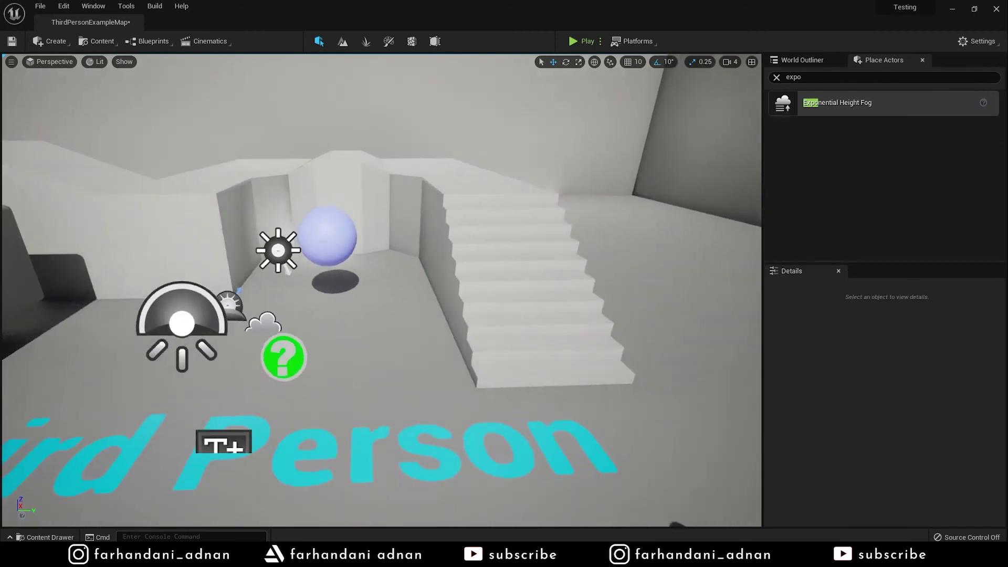
{"action": "left_click", "coordinate": [803, 59]}
{"action": "right_click_drag", "start_coordinate": [380, 289], "coordinate": [381, 289]}
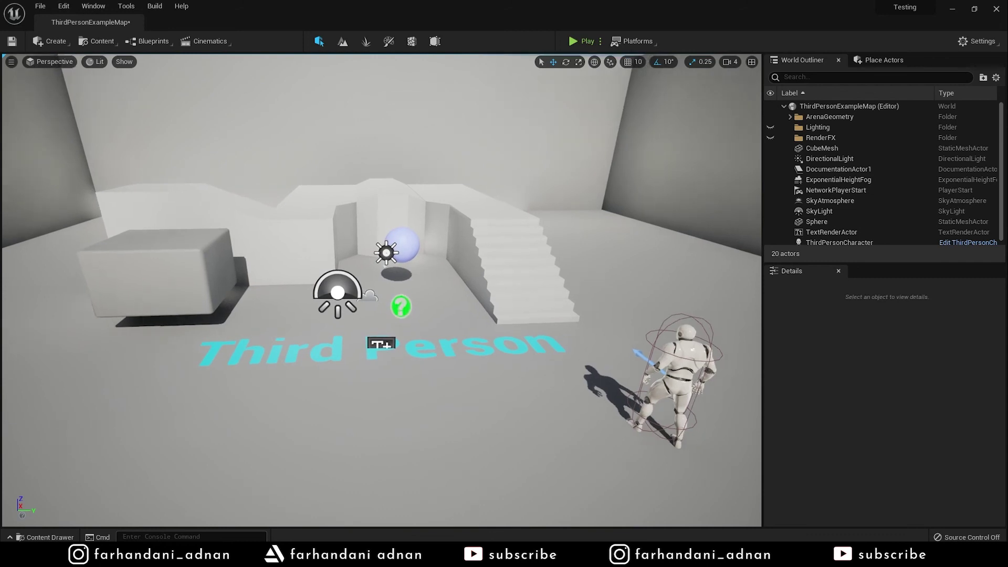
{"action": "left_click", "coordinate": [44, 64]}
{"action": "left_click", "coordinate": [44, 64]}
{"action": "right_click_drag", "start_coordinate": [394, 219], "coordinate": [394, 218]}
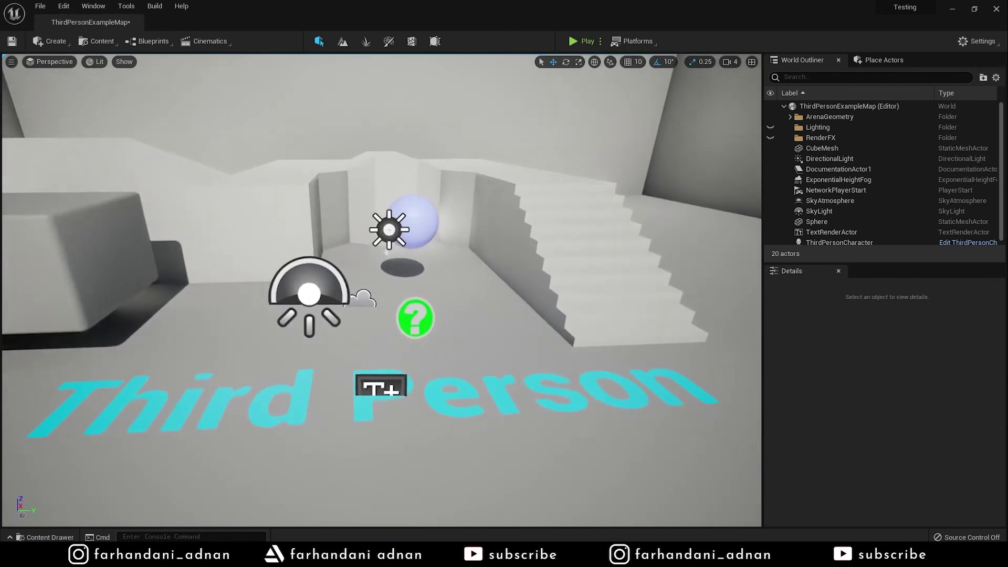
{"action": "right_click_drag", "start_coordinate": [382, 290], "coordinate": [382, 290]}
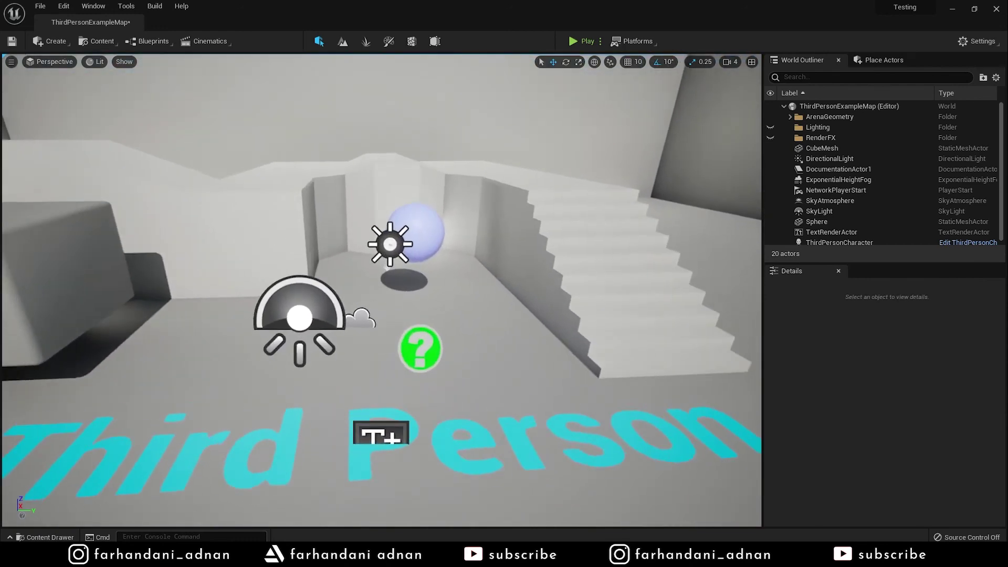
{"action": "right_click_drag", "start_coordinate": [526, 292], "coordinate": [526, 292]}
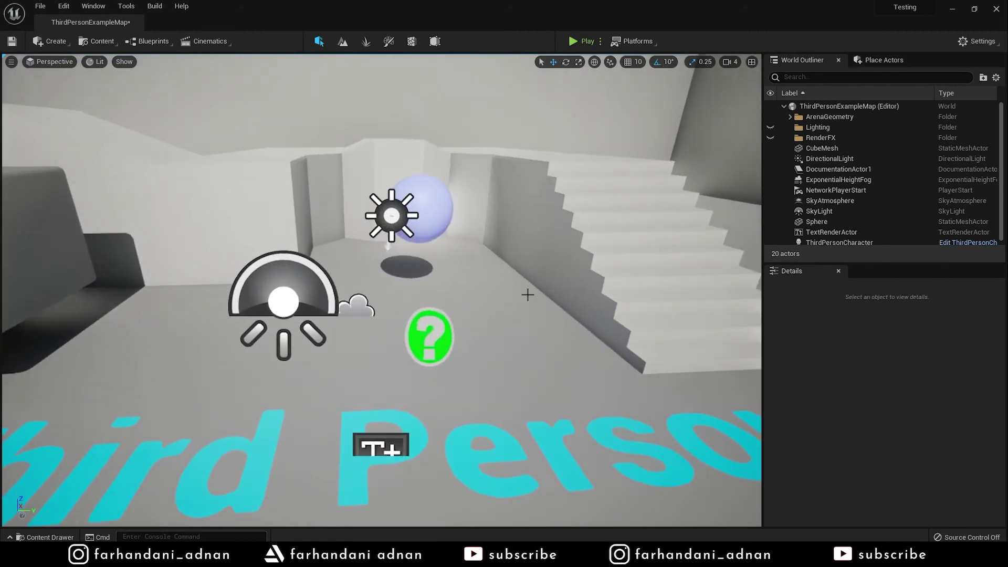
{"action": "left_click", "coordinate": [35, 63]}
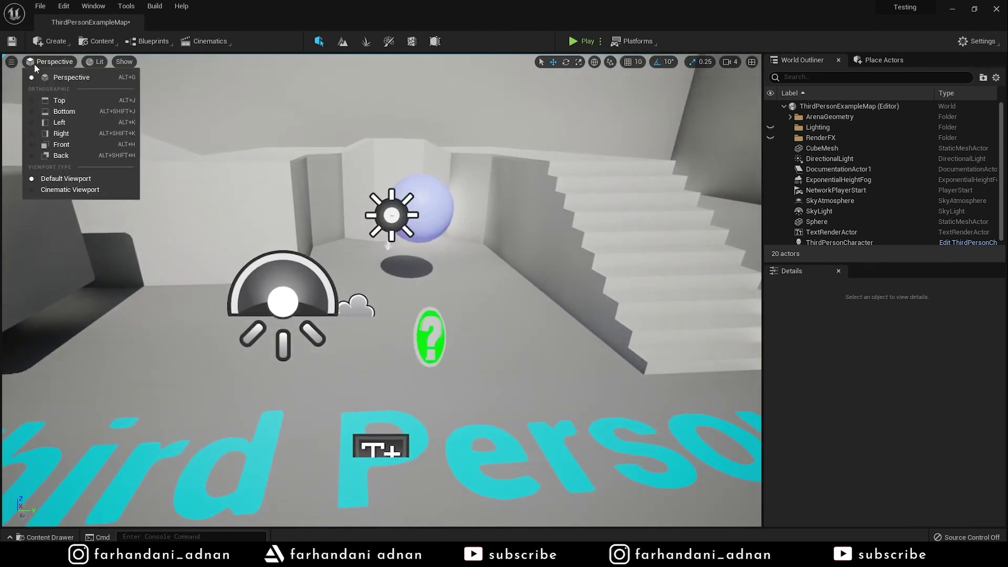
{"action": "left_click", "coordinate": [65, 99]}
{"action": "scroll", "coordinate": [558, 335], "scroll_direction": "up", "scroll_amount": 5}
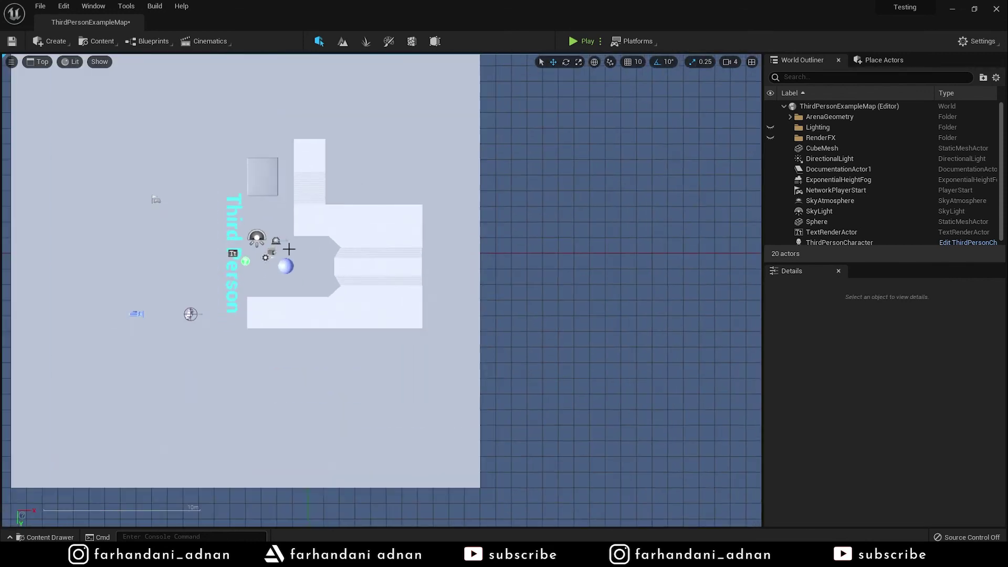
{"action": "scroll", "coordinate": [288, 249], "scroll_direction": "down", "scroll_amount": 3}
{"action": "right_click_drag", "start_coordinate": [260, 220], "coordinate": [162, 90]}
{"action": "left_click", "coordinate": [41, 63]}
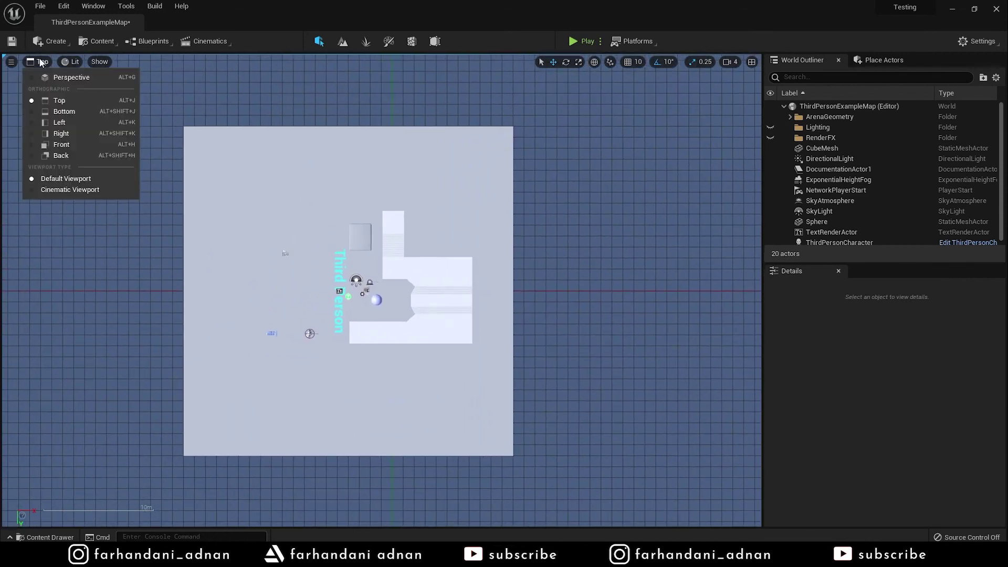
{"action": "left_click", "coordinate": [74, 124]}
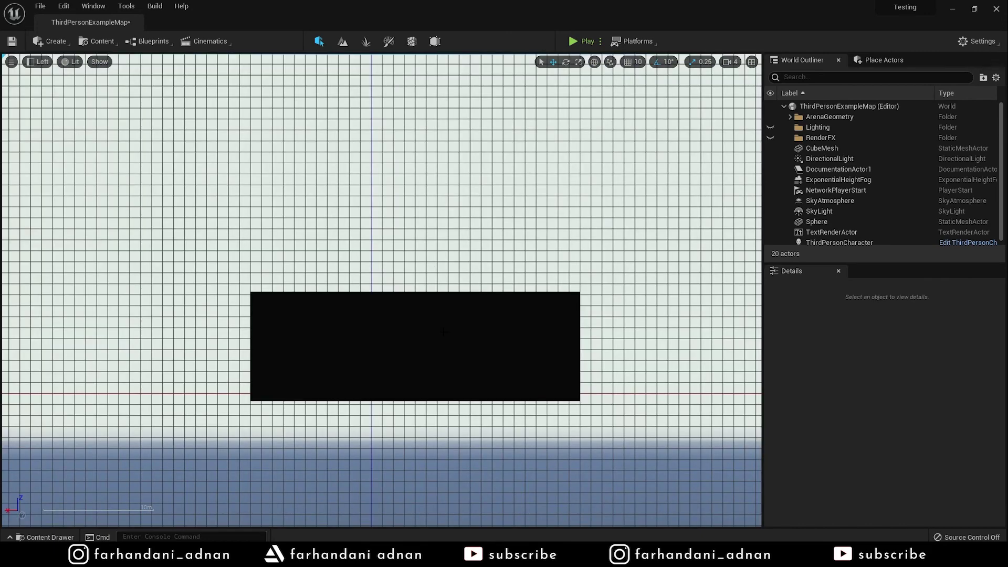
{"action": "left_click", "coordinate": [33, 63]}
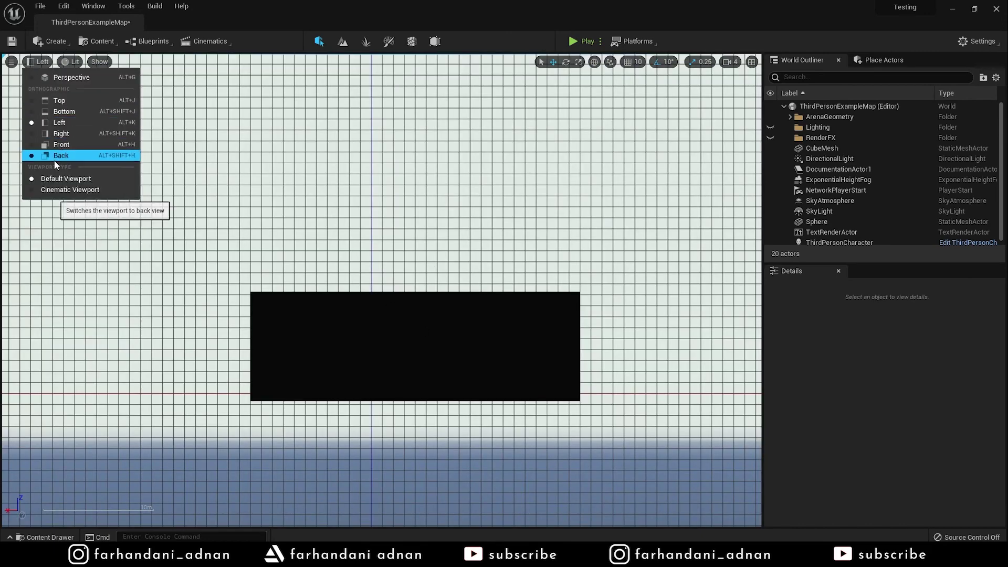
{"action": "left_click", "coordinate": [69, 101]}
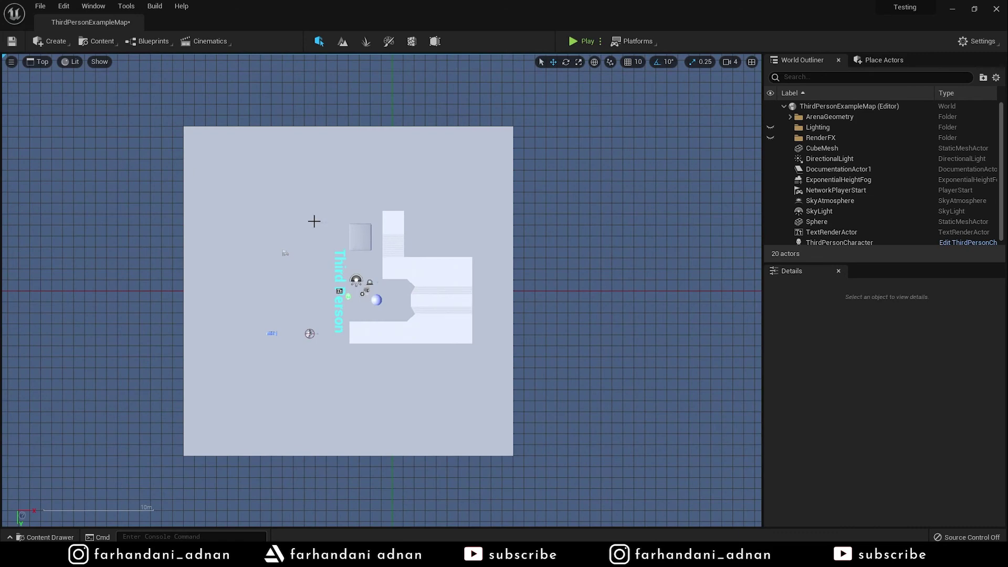
{"action": "left_click", "coordinate": [44, 68]}
{"action": "left_click", "coordinate": [61, 77]}
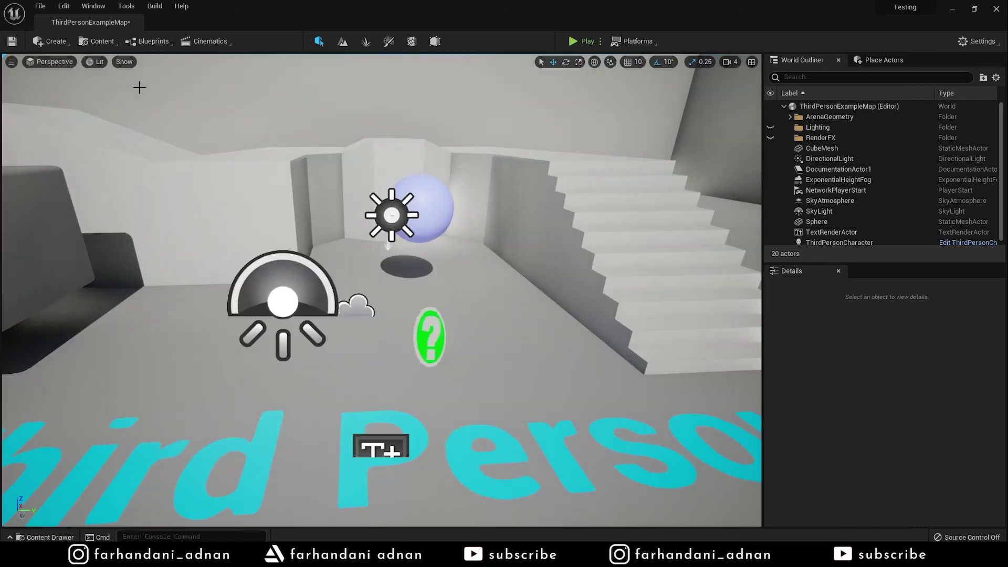
{"action": "left_click", "coordinate": [95, 63]}
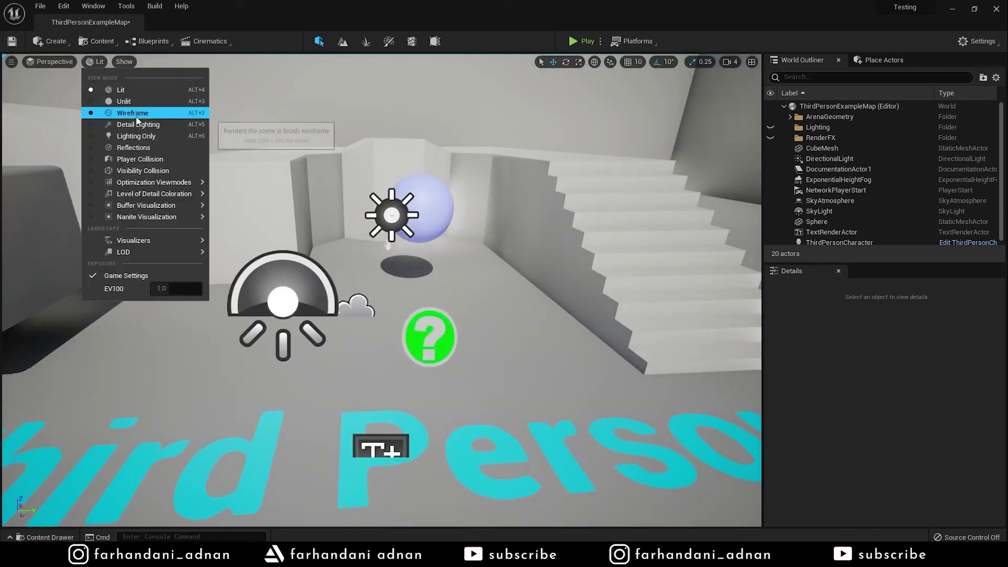
{"action": "left_click", "coordinate": [133, 112]}
{"action": "scroll", "coordinate": [382, 290], "scroll_direction": "down", "scroll_amount": 10}
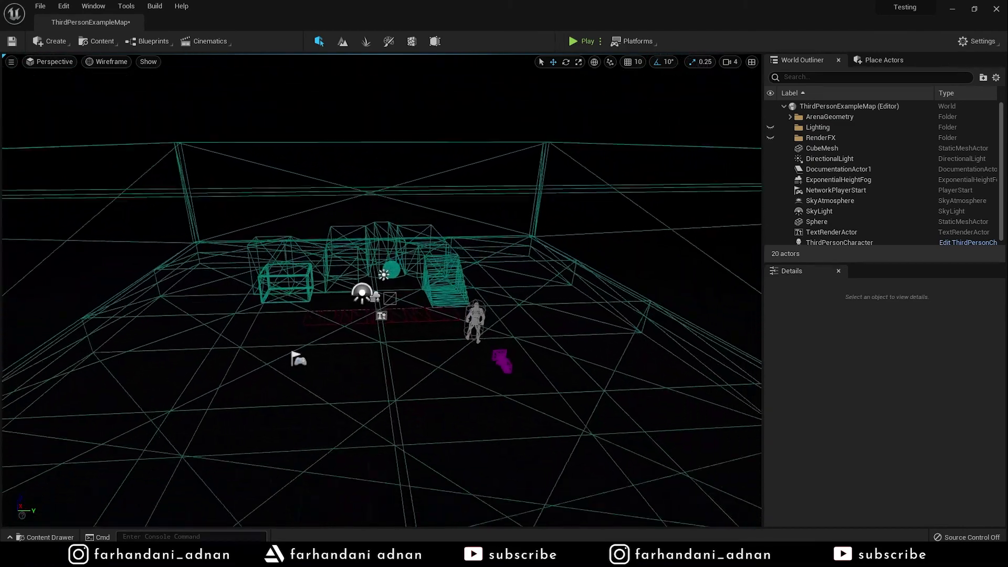
{"action": "right_click_drag", "start_coordinate": [382, 290], "coordinate": [100, 63]}
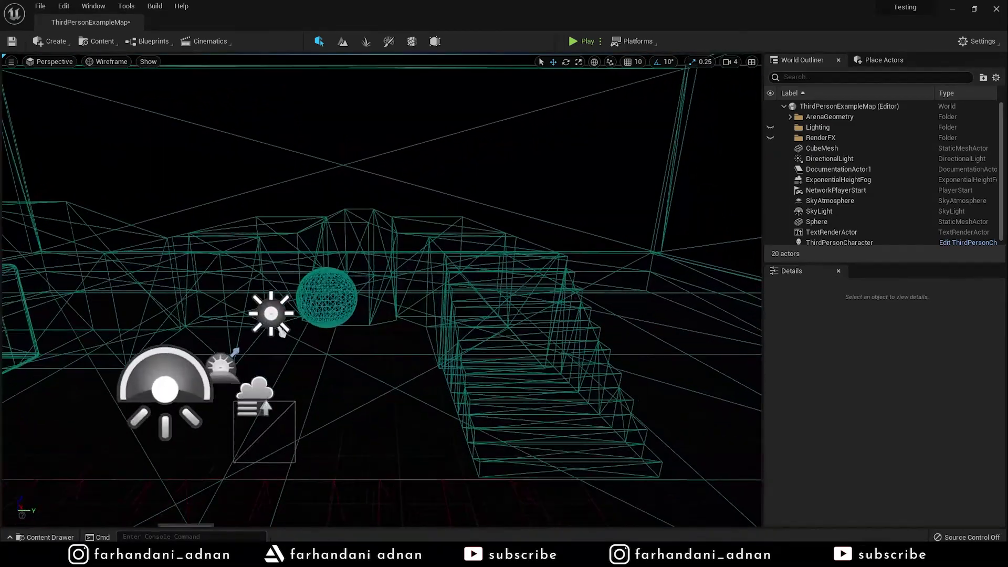
{"action": "left_click", "coordinate": [100, 63]}
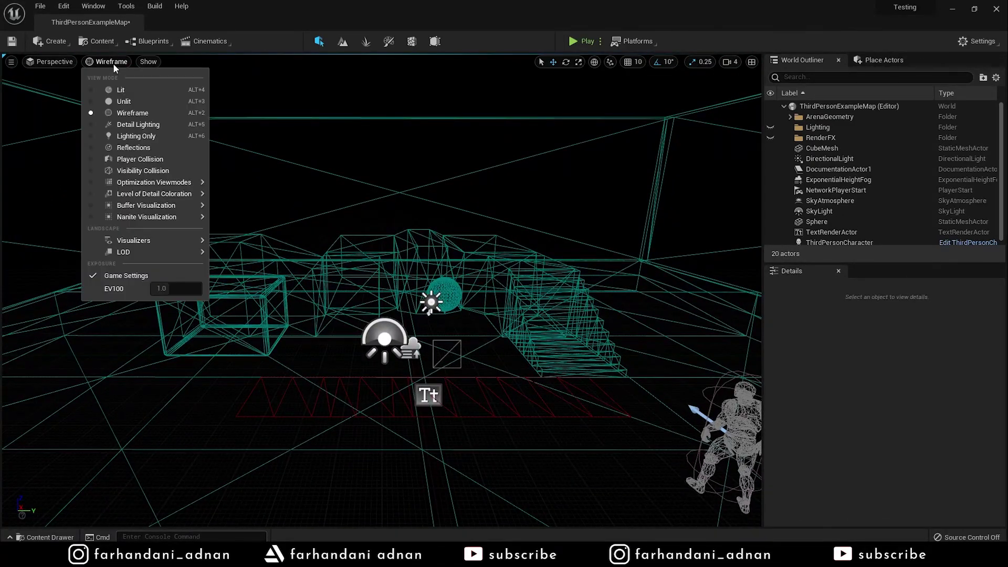
{"action": "left_click", "coordinate": [143, 136]}
{"action": "right_click_drag", "start_coordinate": [380, 194], "coordinate": [385, 194]}
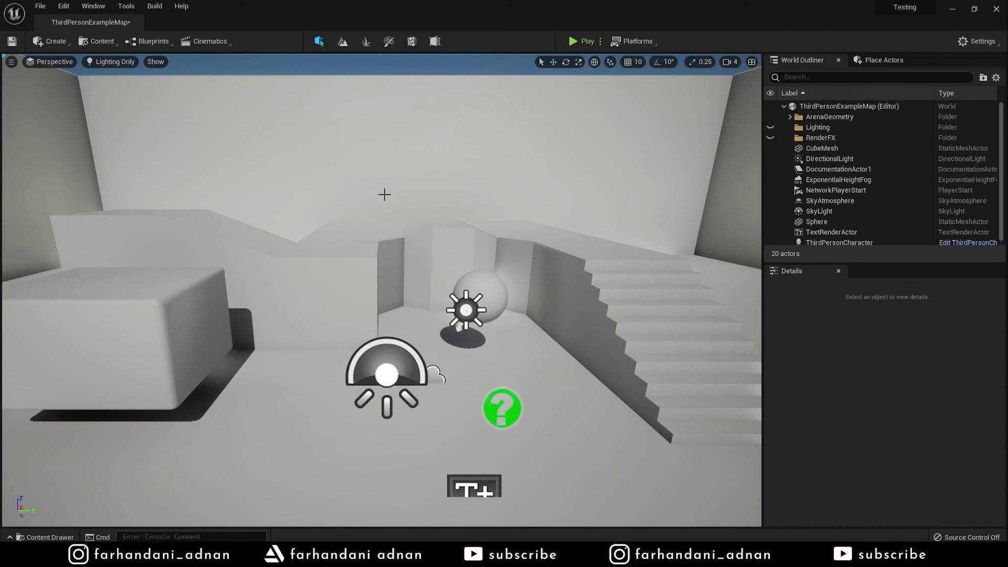
{"action": "left_click", "coordinate": [121, 65]}
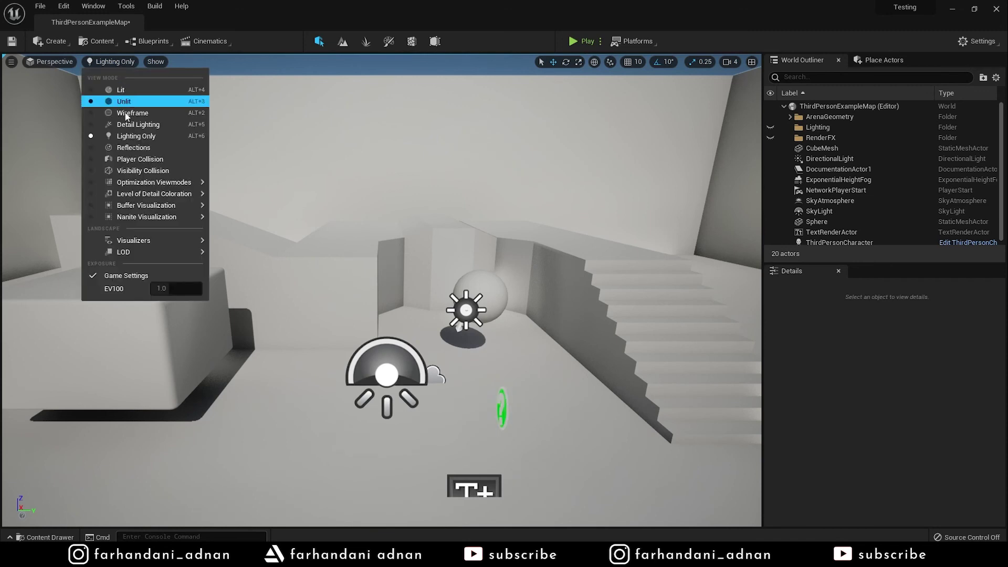
{"action": "left_click", "coordinate": [142, 104]}
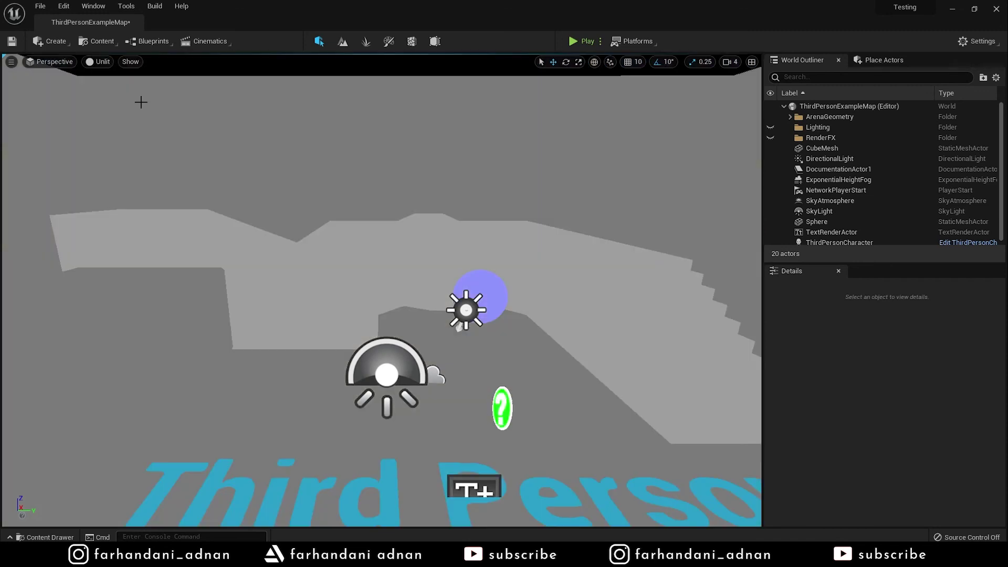
{"action": "right_click_drag", "start_coordinate": [101, 64], "coordinate": [101, 64]}
{"action": "left_click", "coordinate": [102, 64]}
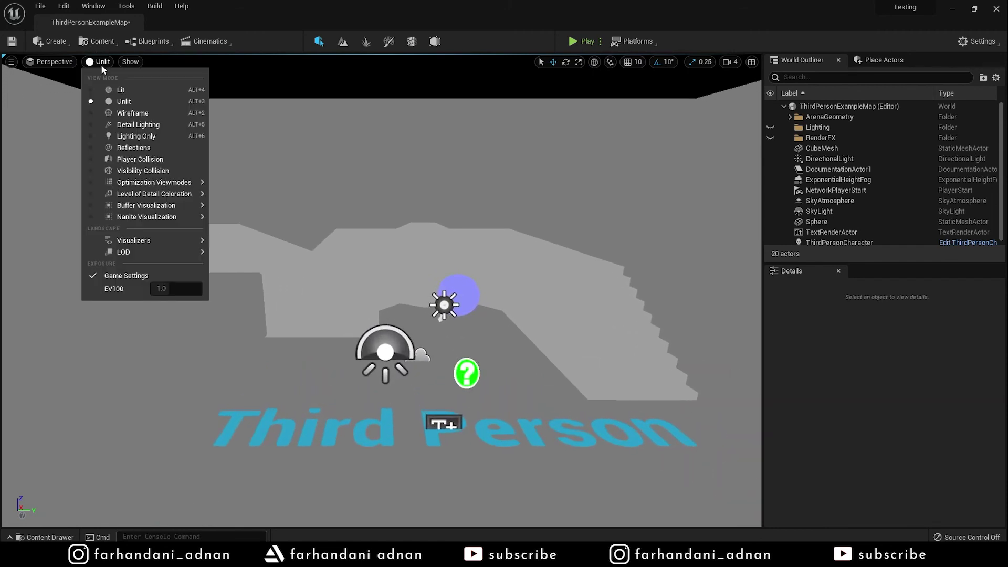
{"action": "left_click", "coordinate": [120, 91]}
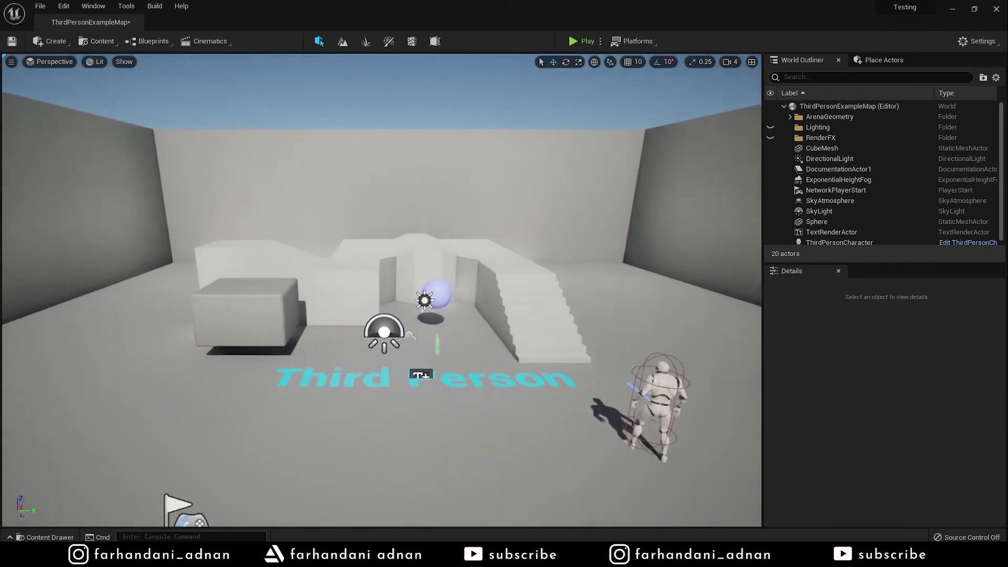
{"action": "left_click", "coordinate": [125, 62]}
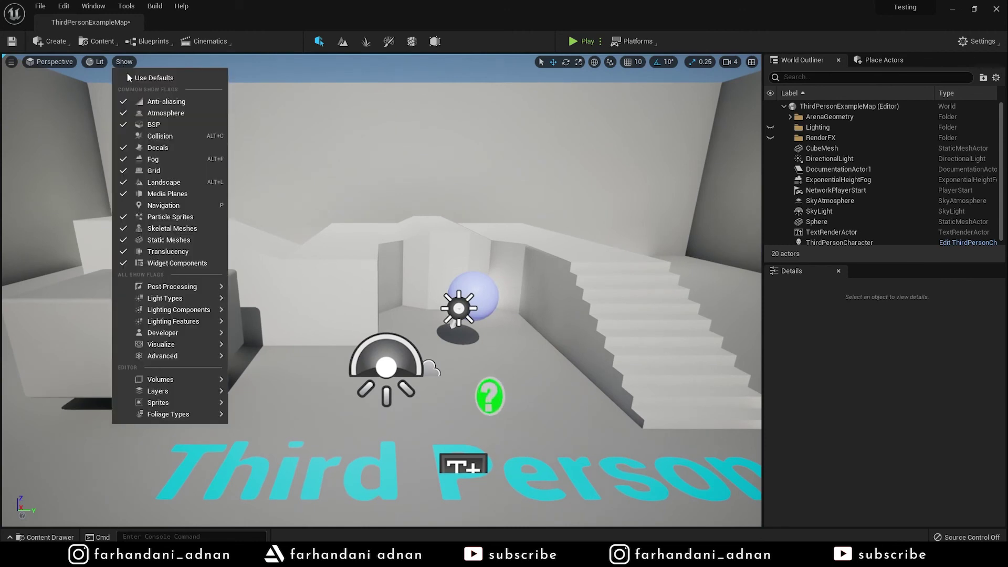
{"action": "left_click", "coordinate": [155, 163]}
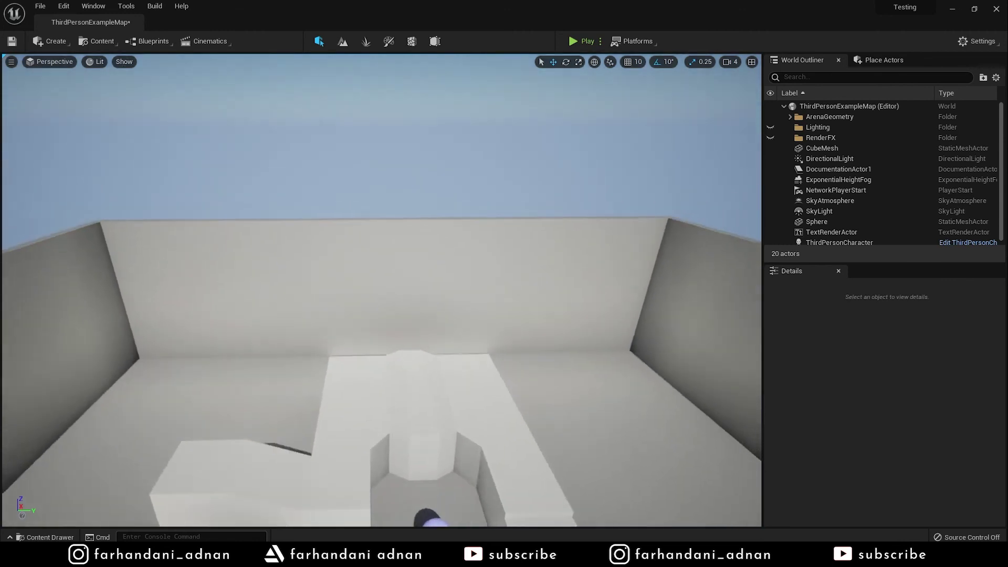
{"action": "scroll", "coordinate": [428, 204], "scroll_direction": "up", "scroll_amount": 2}
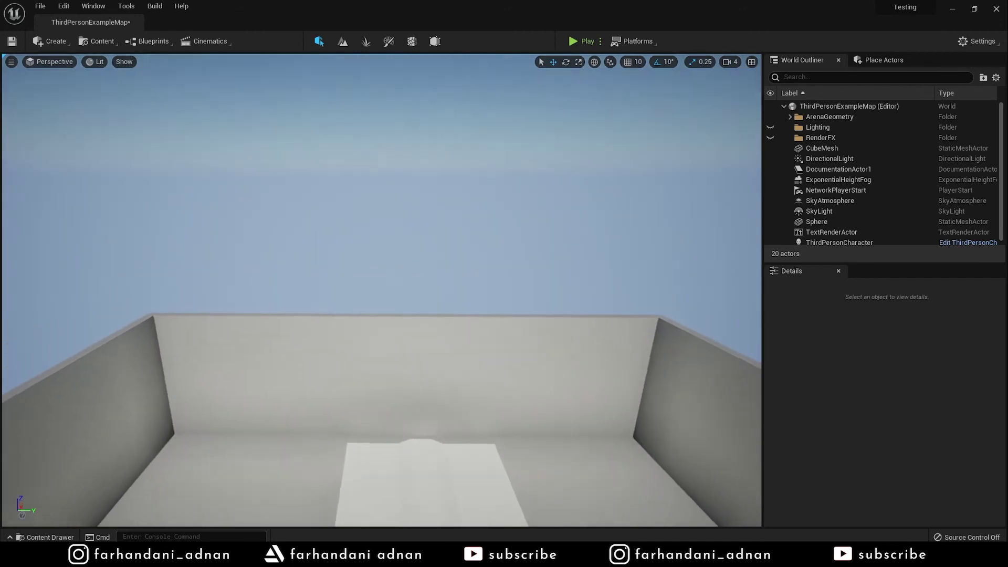
{"action": "left_click", "coordinate": [125, 62]}
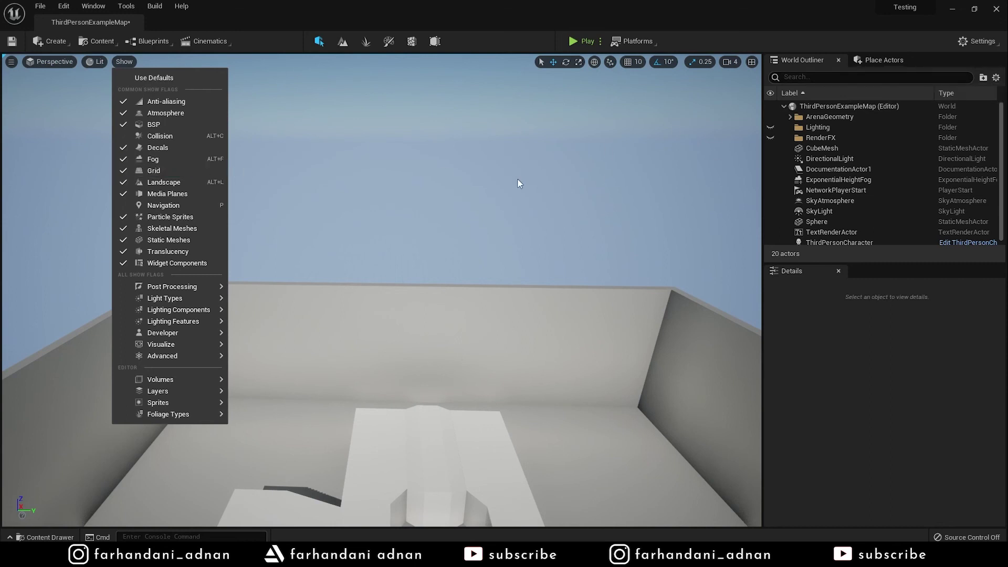
{"action": "left_click", "coordinate": [157, 160]}
{"action": "left_click", "coordinate": [124, 61]}
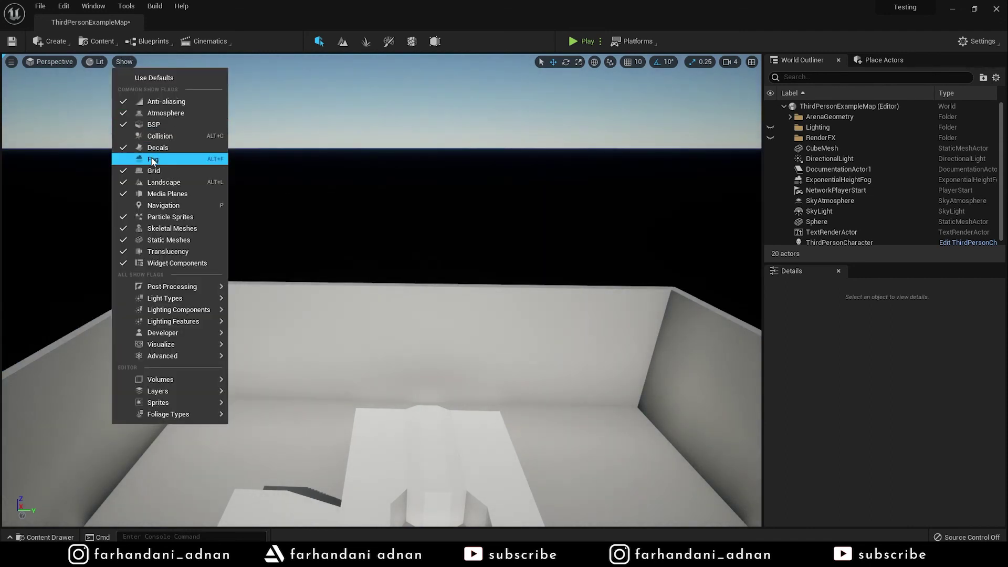
{"action": "left_click", "coordinate": [197, 160]}
{"action": "left_click_drag", "start_coordinate": [307, 152], "coordinate": [307, 121]}
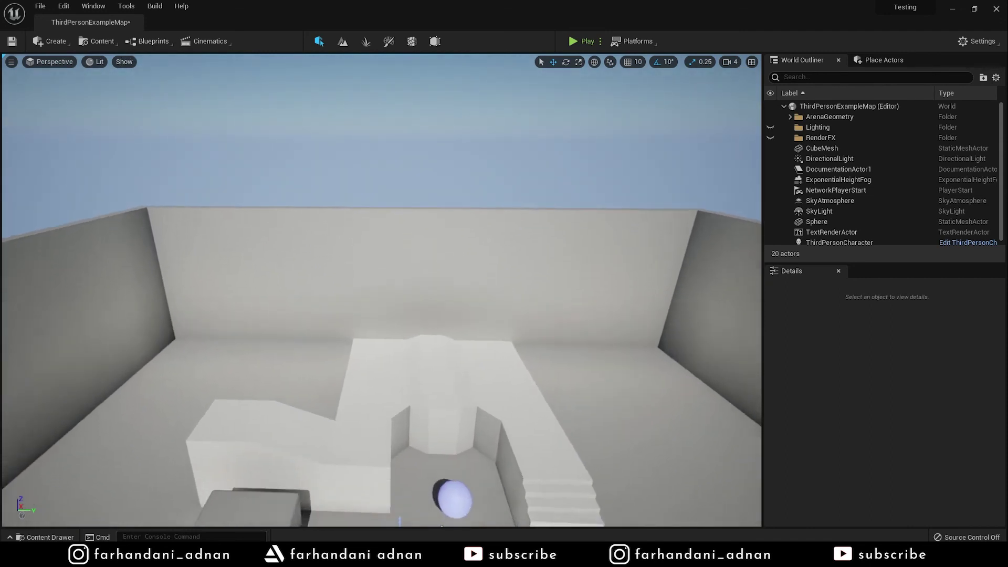
{"action": "left_click", "coordinate": [11, 62]}
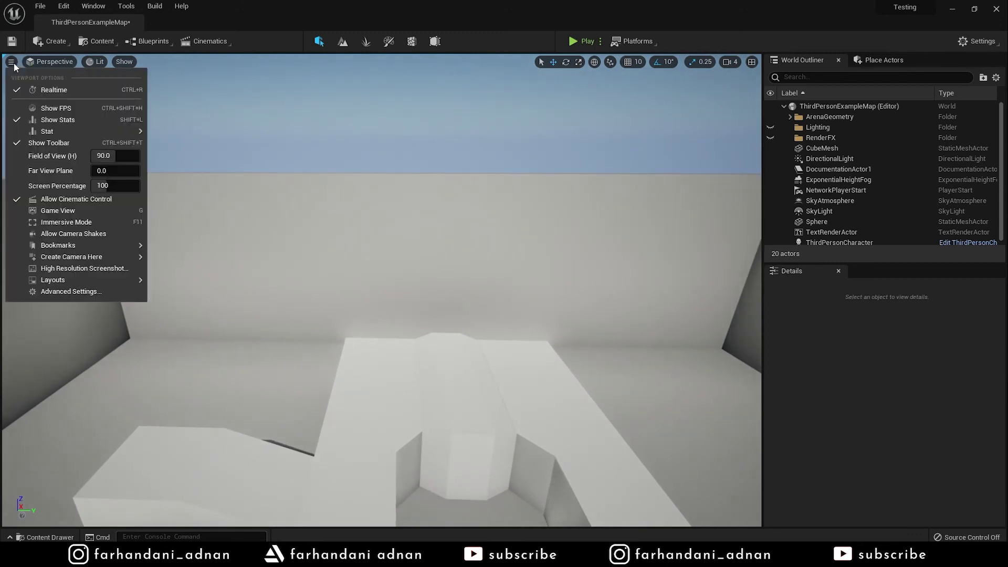
Show the FPS counter, fly the camera forward and back, then hide the frame rate again
{"action": "left_click", "coordinate": [58, 108]}
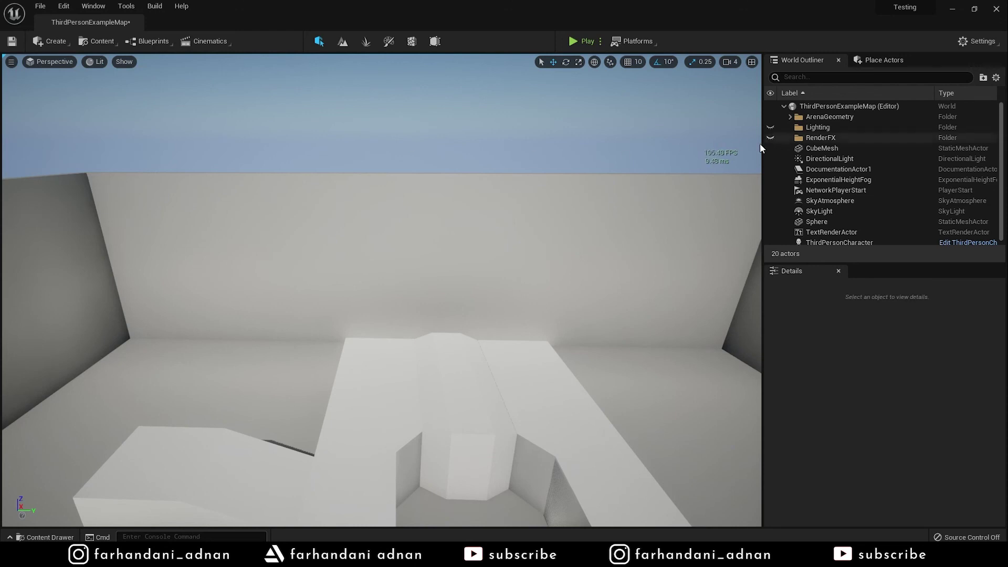
{"action": "key", "text": "Up"}
{"action": "key", "text": "Down"}
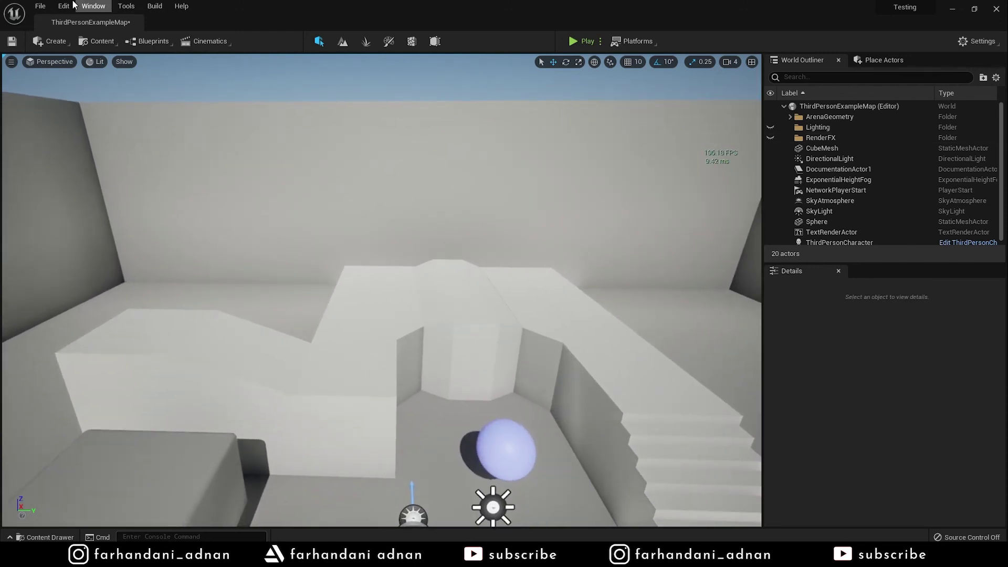
{"action": "left_click", "coordinate": [12, 62]}
{"action": "left_click", "coordinate": [32, 120]}
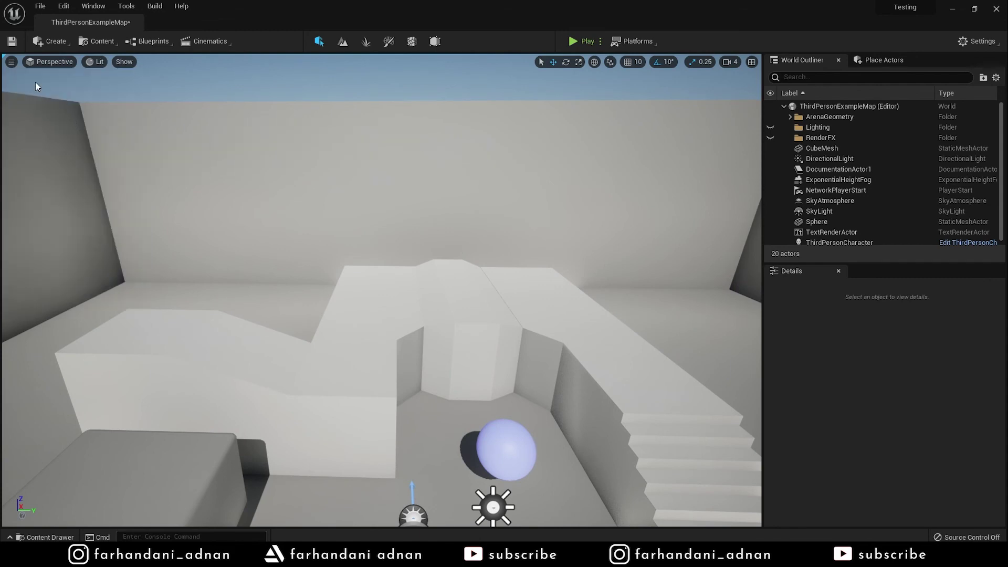
Widen the viewport field of view to 164.25, then return it to 90.0
{"action": "left_click", "coordinate": [11, 62]}
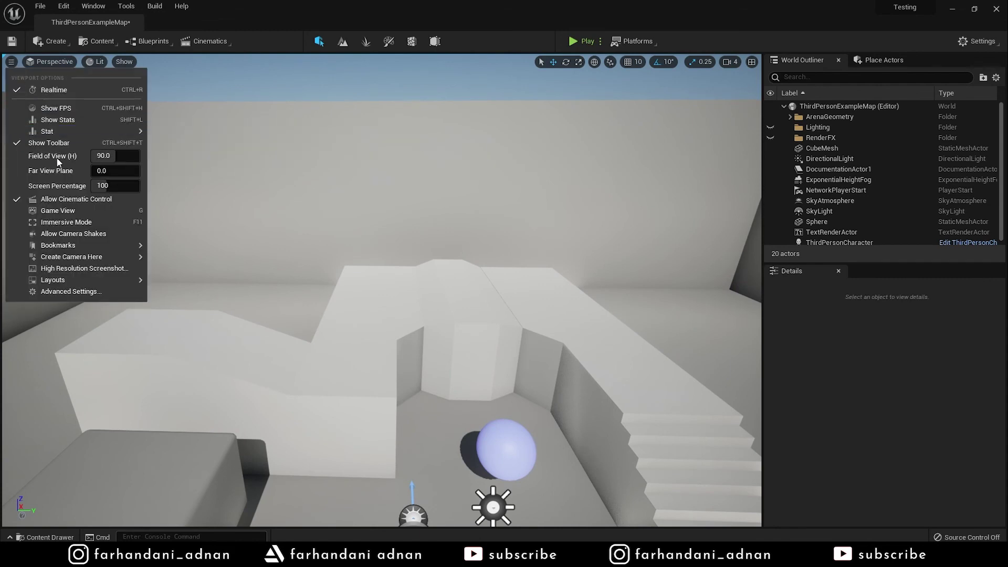
{"action": "mouse_move", "coordinate": [126, 155]}
{"action": "left_mouse_down"}
{"action": "mouse_move", "coordinate": [153, 154]}
{"action": "mouse_move", "coordinate": [116, 154]}
{"action": "left_mouse_up"}
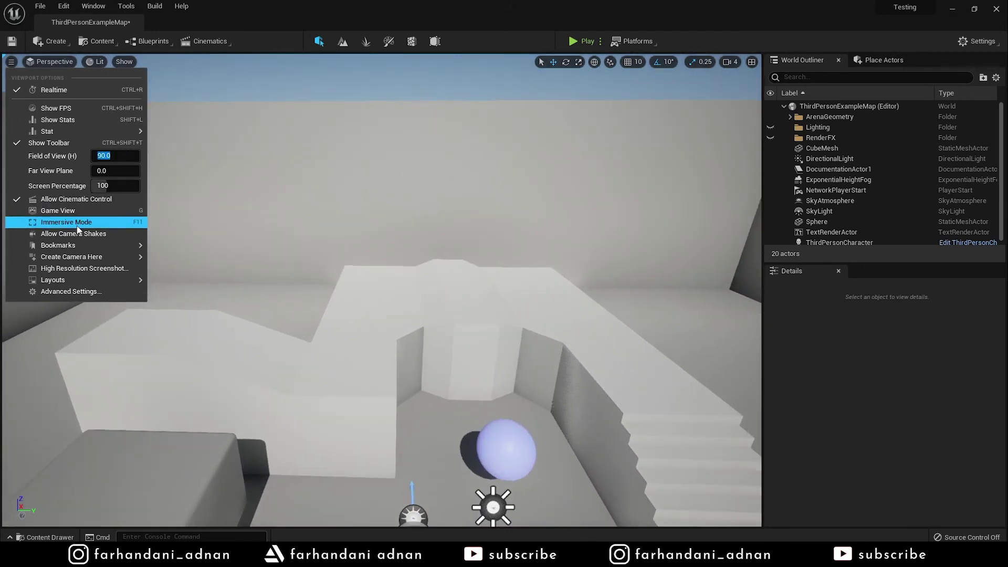
{"action": "mouse_move", "coordinate": [88, 282]}
{"action": "left_click", "coordinate": [339, 185]}
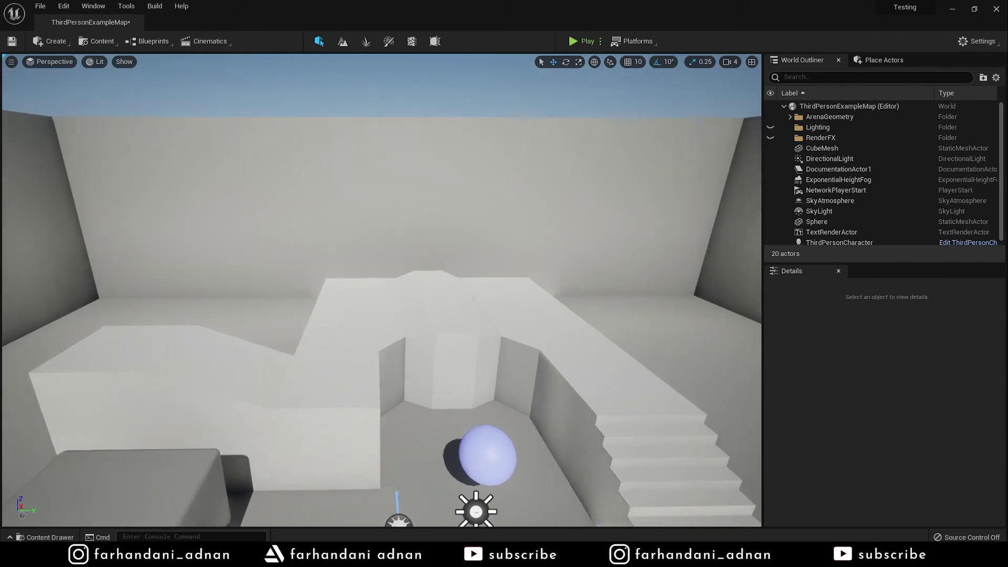
{"action": "scroll", "coordinate": [342, 189], "scroll_direction": "down", "scroll_amount": 5}
{"action": "scroll", "coordinate": [350, 197], "scroll_direction": "up", "scroll_amount": 5}
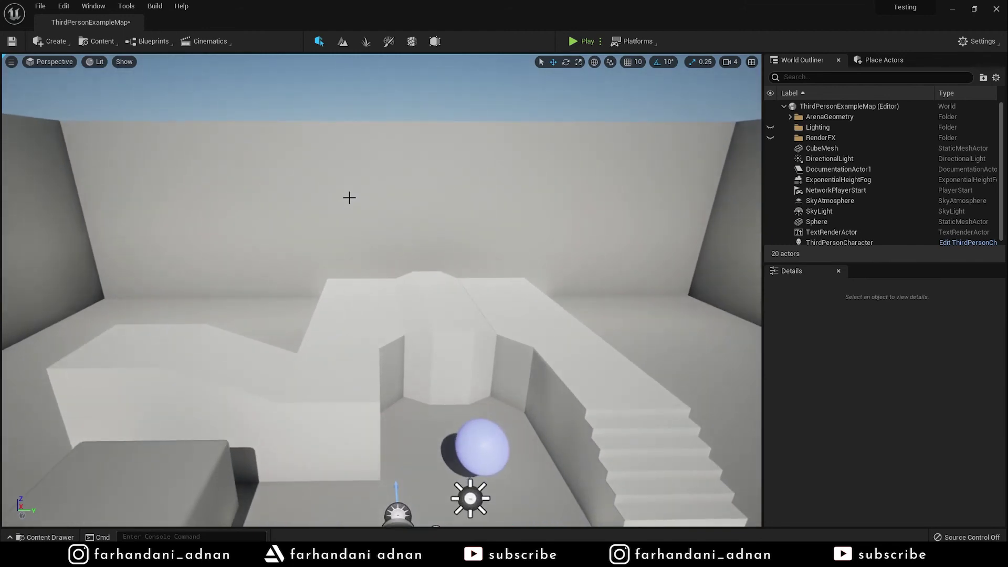
Preview the level in Immersive Mode, flying around the arena before exiting it
{"action": "key", "text": "F11"}
{"action": "right_click_drag", "start_coordinate": [430, 213], "coordinate": [515, 247]}
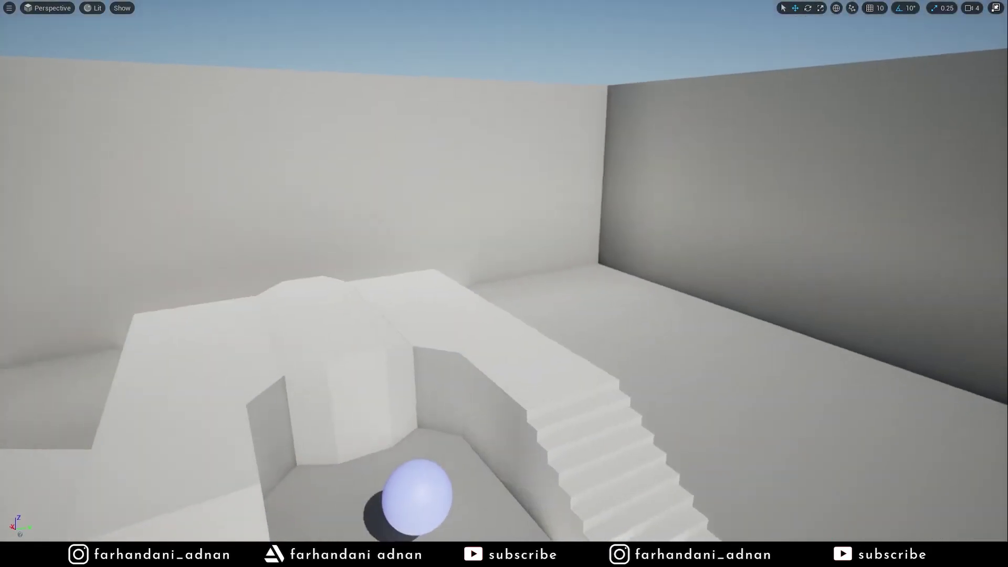
{"action": "right_click_drag", "start_coordinate": [463, 203], "coordinate": [399, 199]}
{"action": "key", "text": "F11"}
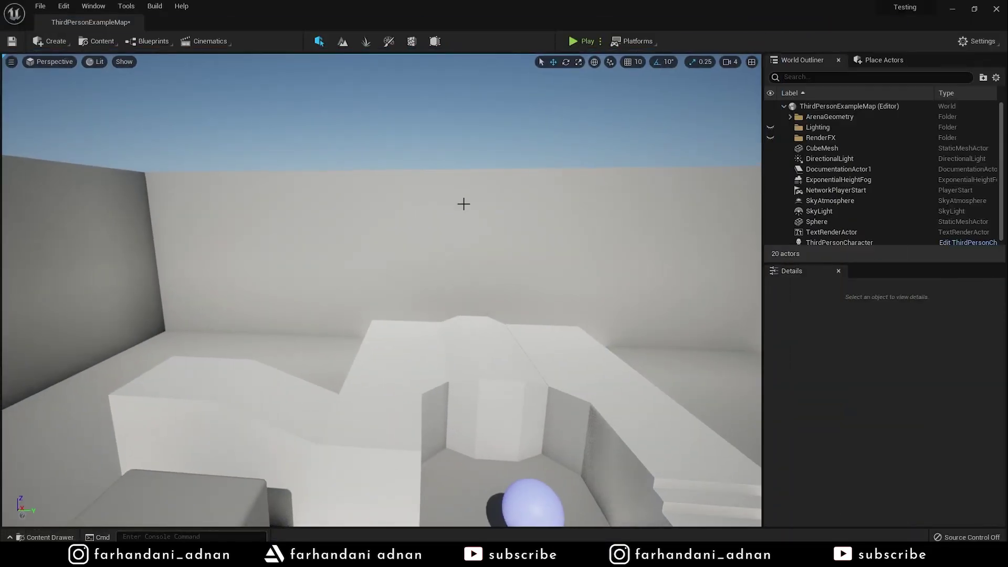
Fly the camera back to frame the stairs, sphere and character, then lower it
{"action": "mouse_move", "coordinate": [399, 199]}
{"action": "right_mouse_down"}
{"action": "mouse_move", "coordinate": [399, 252]}
{"action": "mouse_move", "coordinate": [472, 220]}
{"action": "right_mouse_up"}
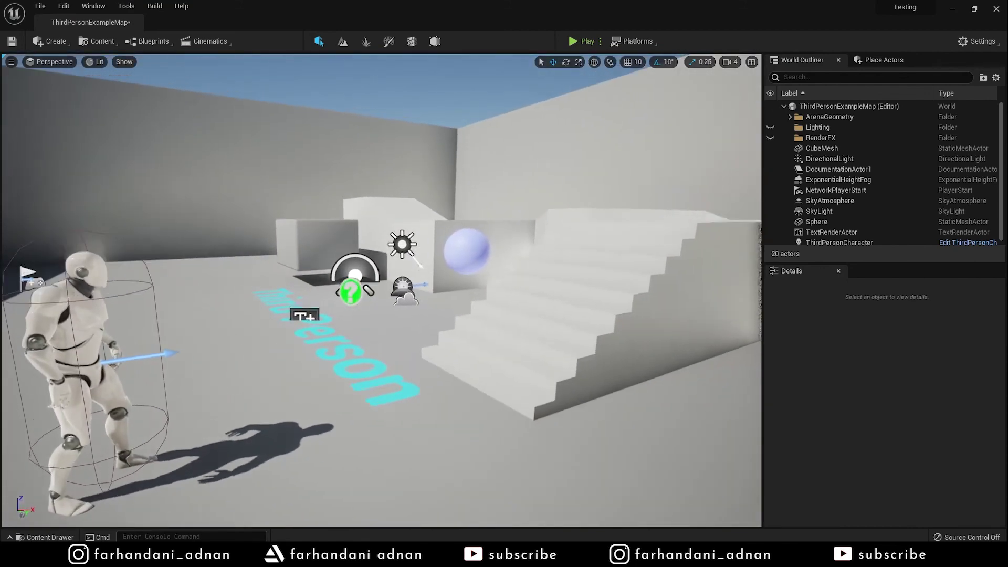
{"action": "right_click_drag", "start_coordinate": [473, 221], "coordinate": [441, 211]}
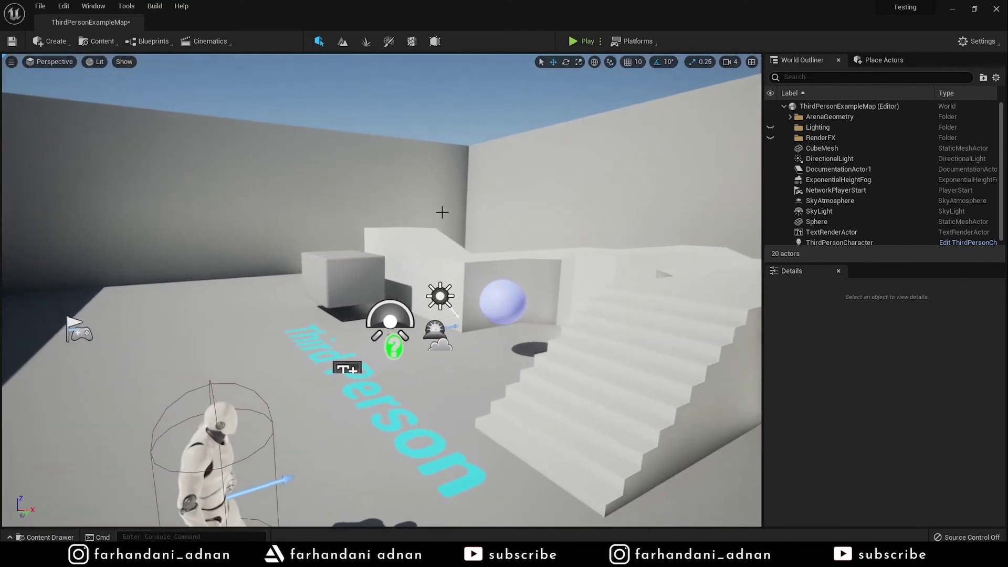
{"action": "mouse_move", "coordinate": [455, 279]}
{"action": "right_mouse_down"}
{"action": "mouse_move", "coordinate": [473, 262]}
{"action": "mouse_move", "coordinate": [440, 248]}
{"action": "right_mouse_up"}
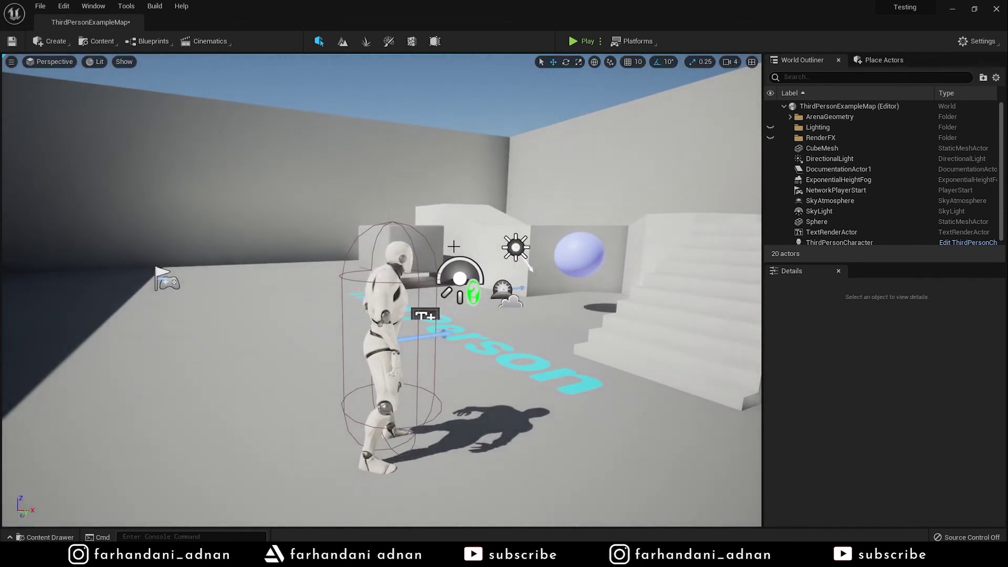
Toggle Game View on and off with G, then settle the camera behind the character
{"action": "key", "text": "g"}
{"action": "mouse_move", "coordinate": [465, 243]}
{"action": "right_mouse_down"}
{"action": "mouse_move", "coordinate": [524, 263]}
{"action": "mouse_move", "coordinate": [504, 262]}
{"action": "right_mouse_up"}
{"action": "key", "text": "g"}
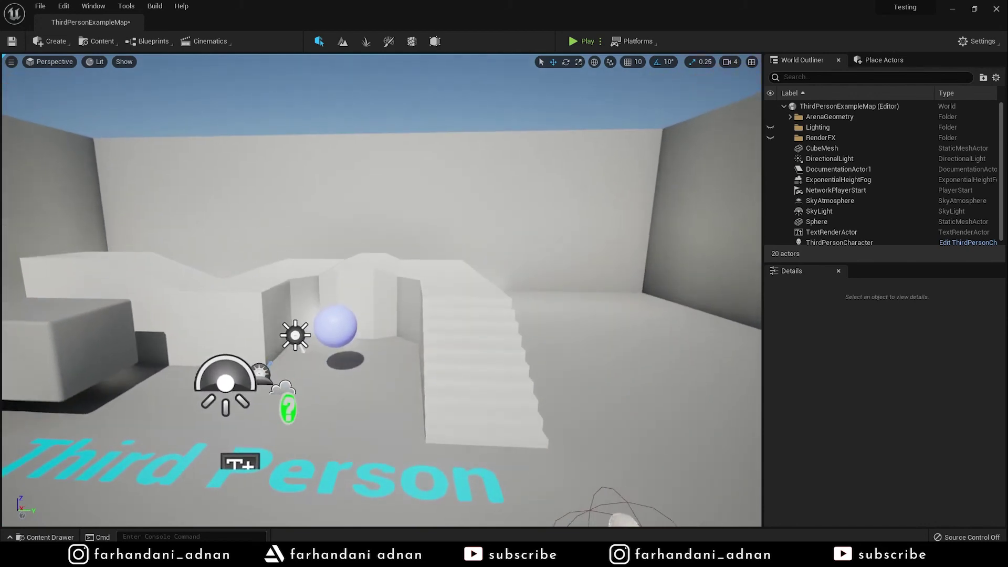
{"action": "right_click_drag", "start_coordinate": [504, 262], "coordinate": [528, 111]}
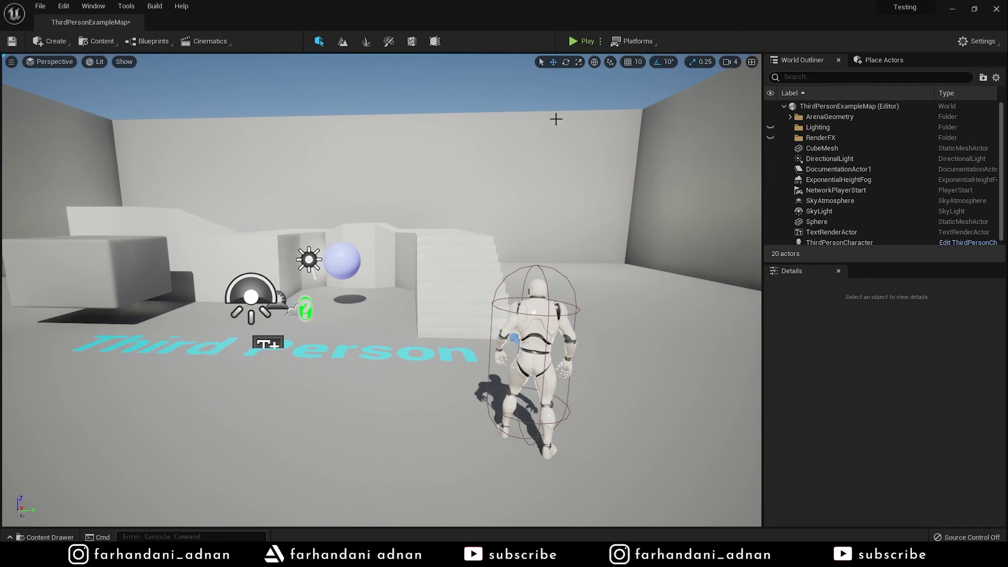
Play the level full-window, running the character up the stairs, off the ledge and back
{"action": "left_click", "coordinate": [581, 42]}
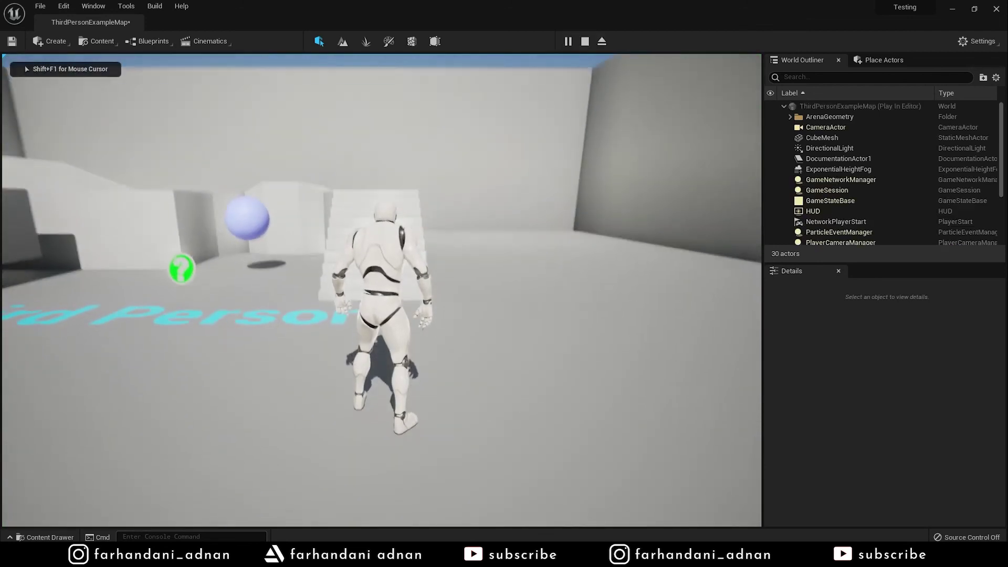
{"action": "key", "text": "F11"}
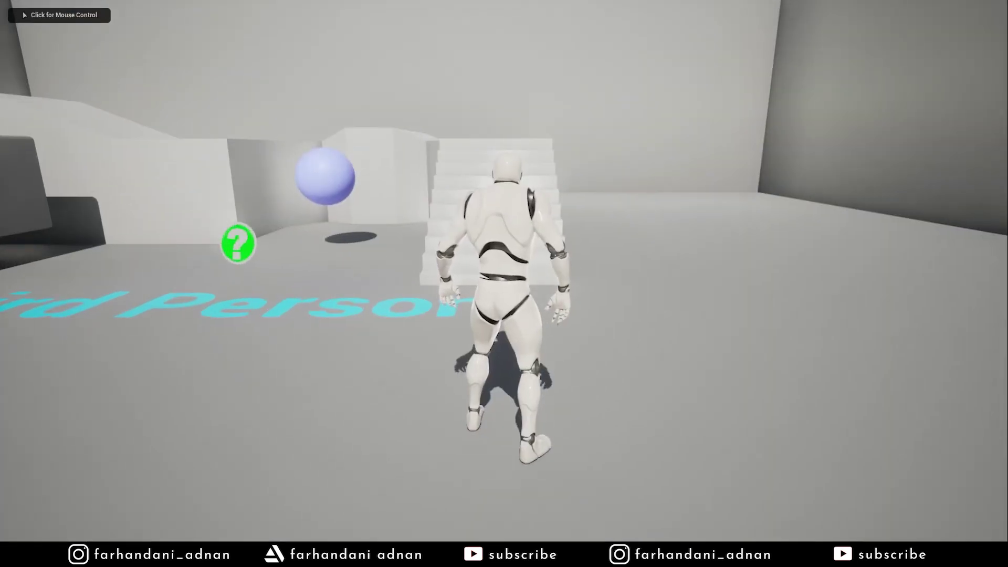
{"action": "left_click", "coordinate": [504, 283]}
{"action": "key", "text": "w"}
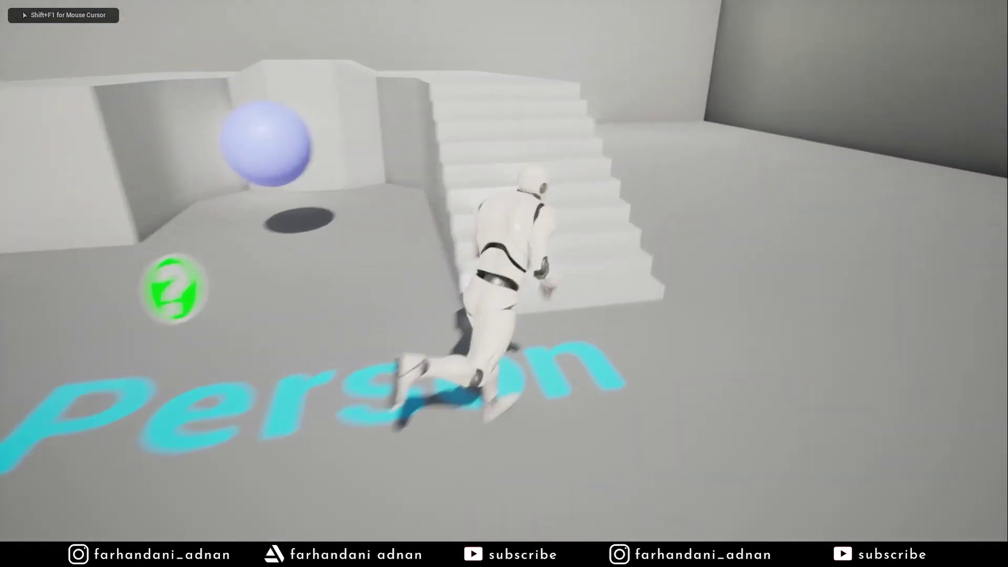
{"action": "key", "text": "w"}
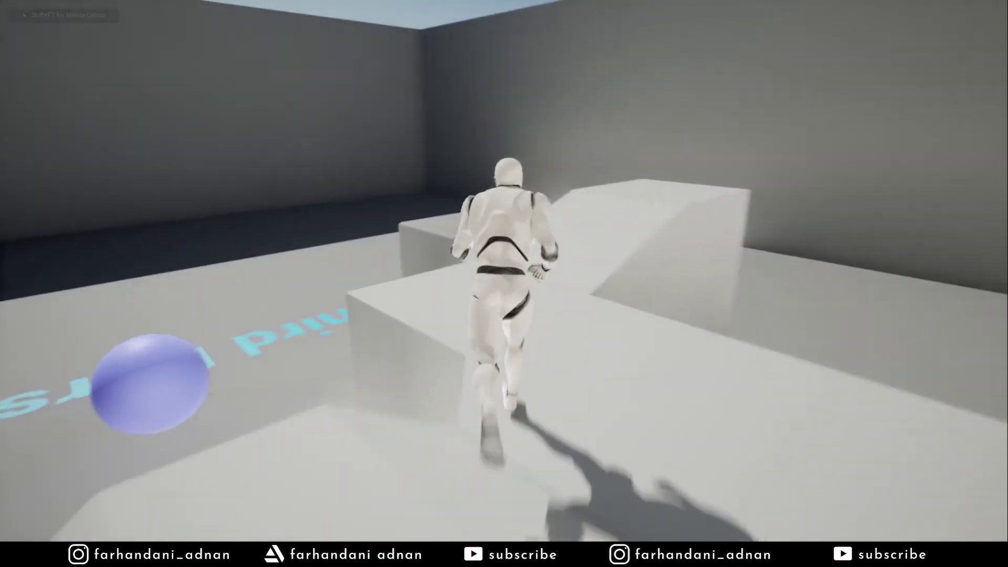
{"action": "key", "text": "w"}
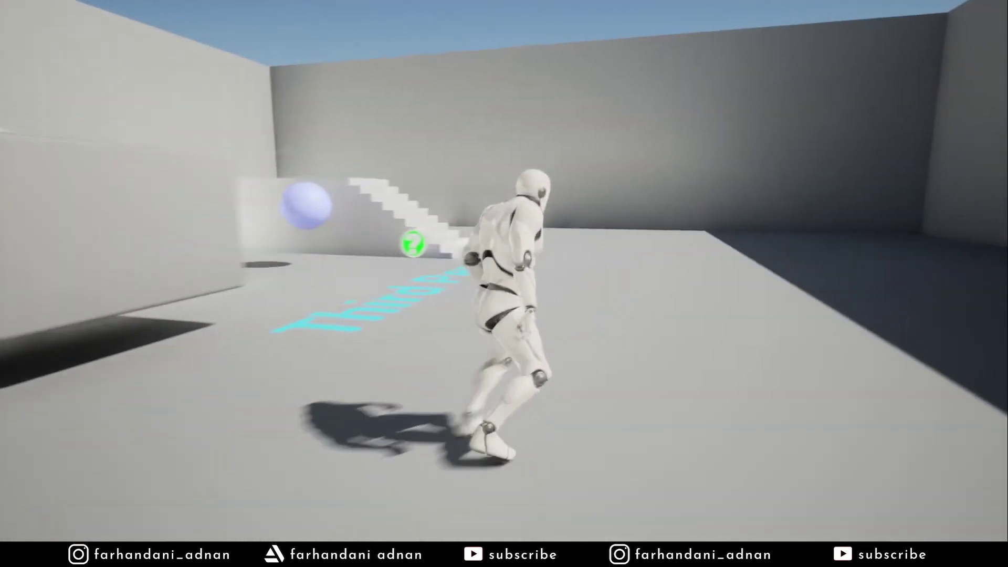
{"action": "key", "text": "w"}
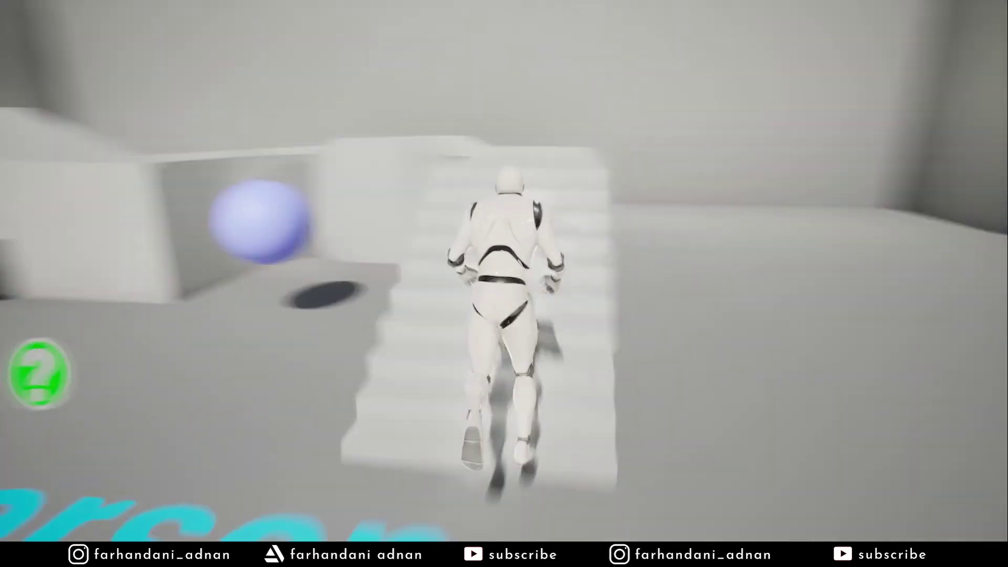
{"action": "key", "text": "w"}
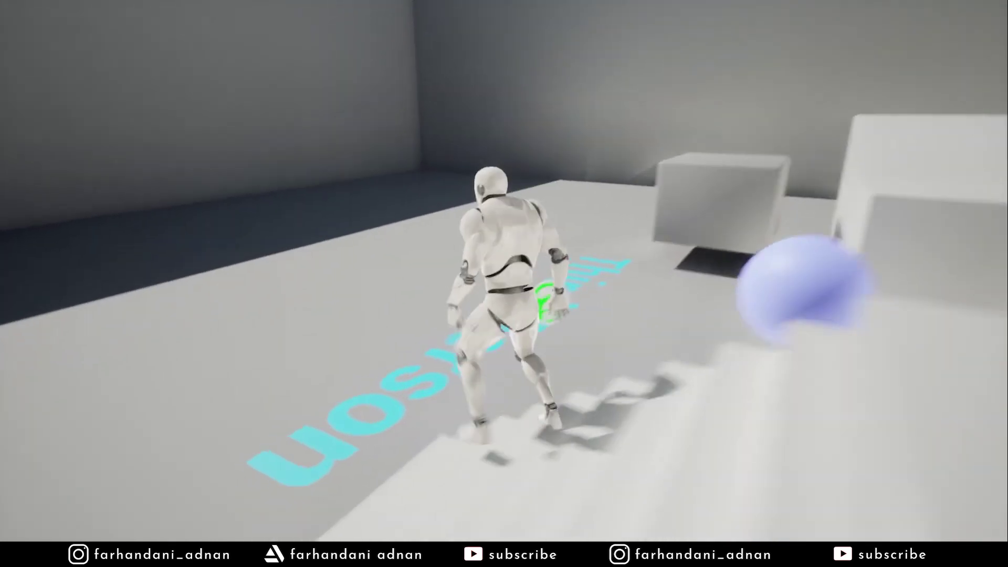
{"action": "key", "text": "w"}
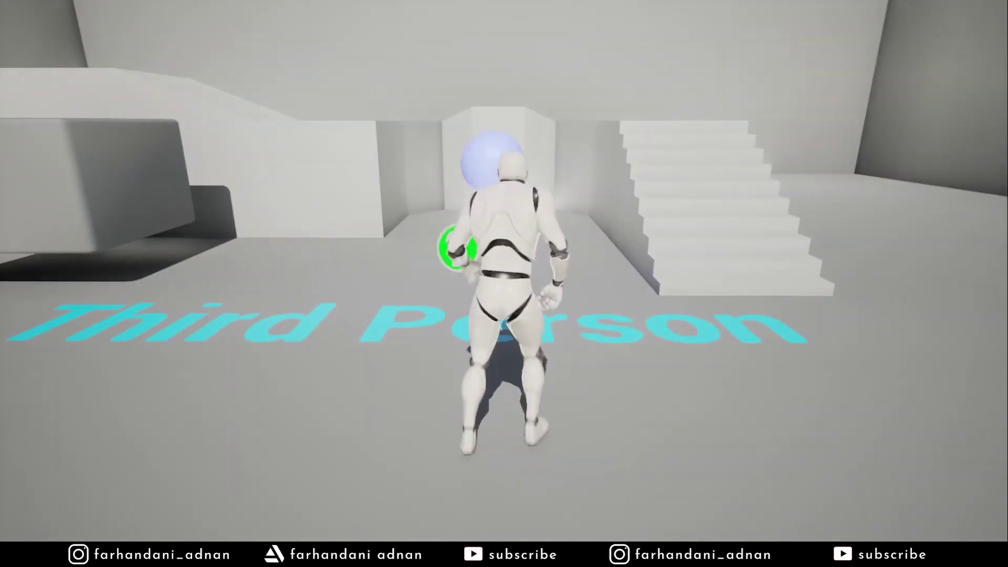
Free the mouse, stop the play session, and frame the character in the editor view
{"action": "key", "text": "shift+F1"}
{"action": "key", "text": "F11"}
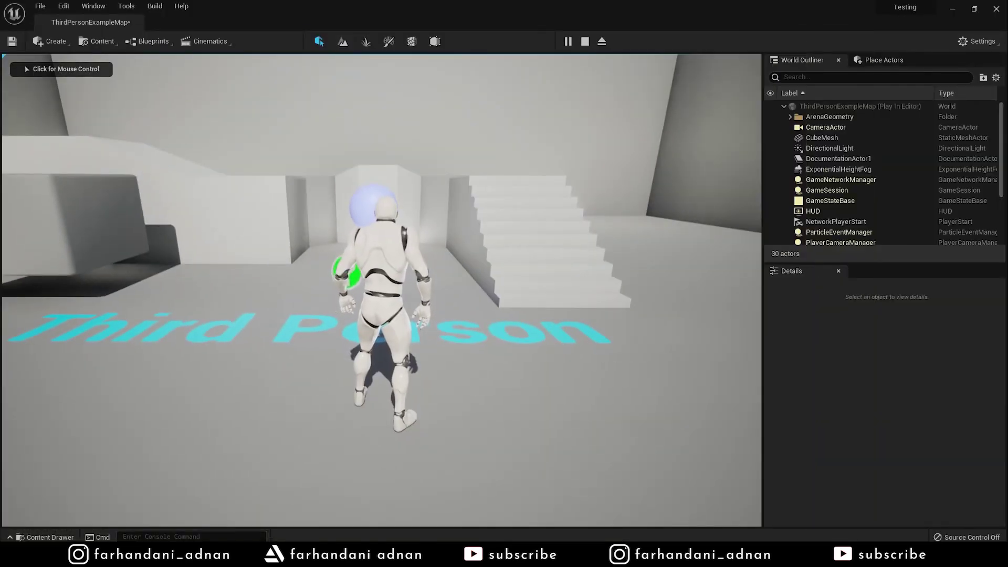
{"action": "key", "text": "Escape"}
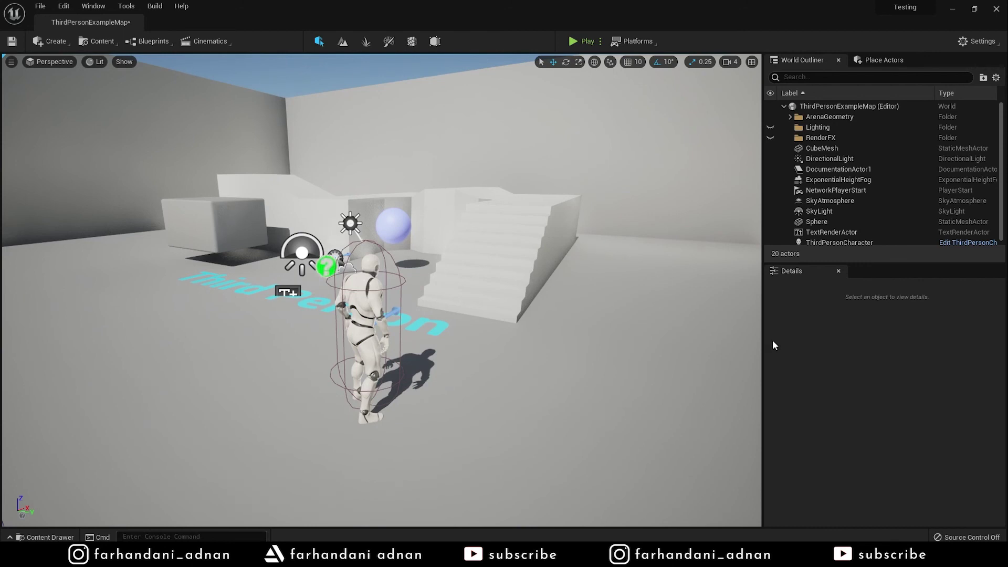
{"action": "left_click_drag", "start_coordinate": [756, 345], "coordinate": [788, 294]}
{"action": "left_click_drag", "start_coordinate": [706, 263], "coordinate": [698, 295]}
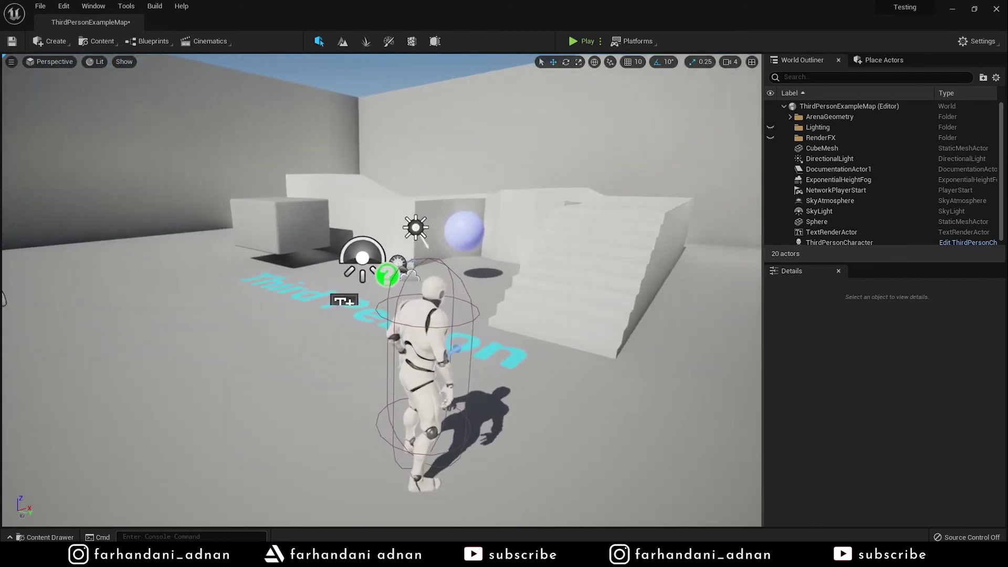